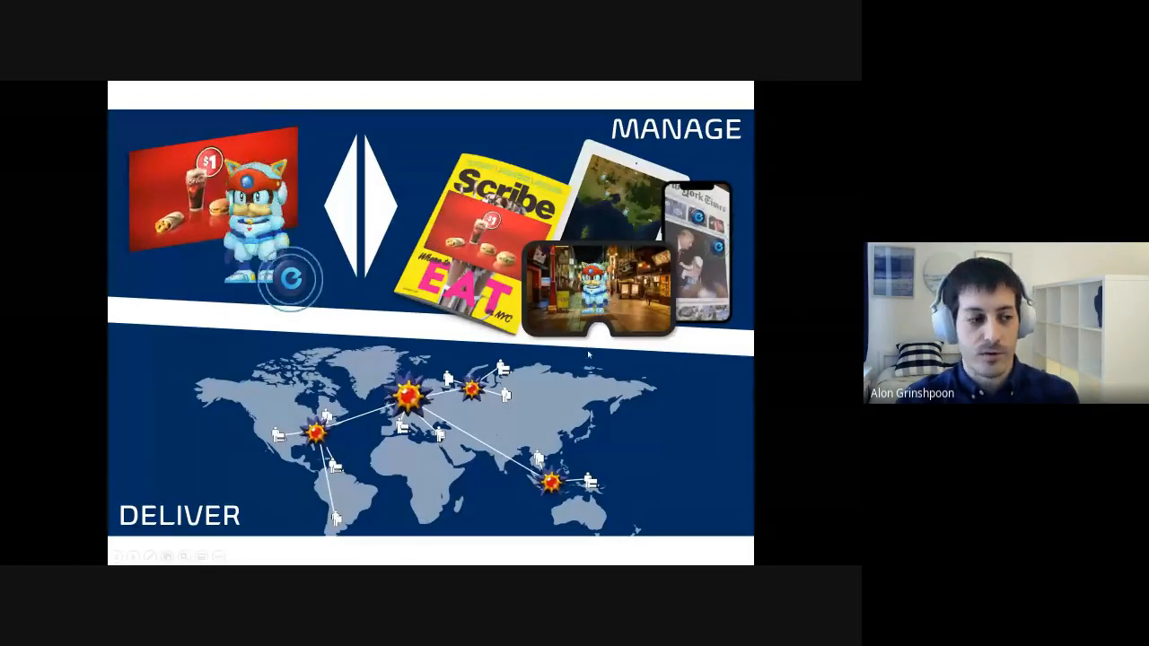
Advance to the echoAR overview slide and leave the slideshow for the desktop.
{"action": "key", "text": "Right"}
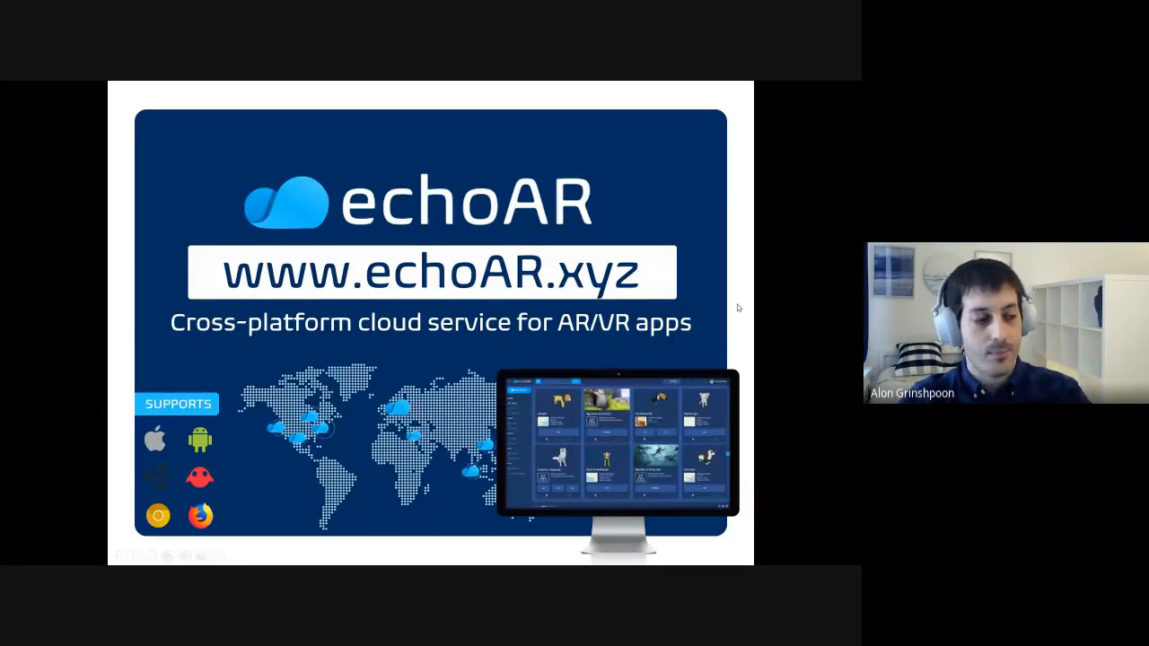
{"action": "key", "text": "alt+Tab"}
Add the Skyscraper sample model from the carousel, keep the Anywhere target, and upload it.
{"action": "left_click", "coordinate": [580, 321]}
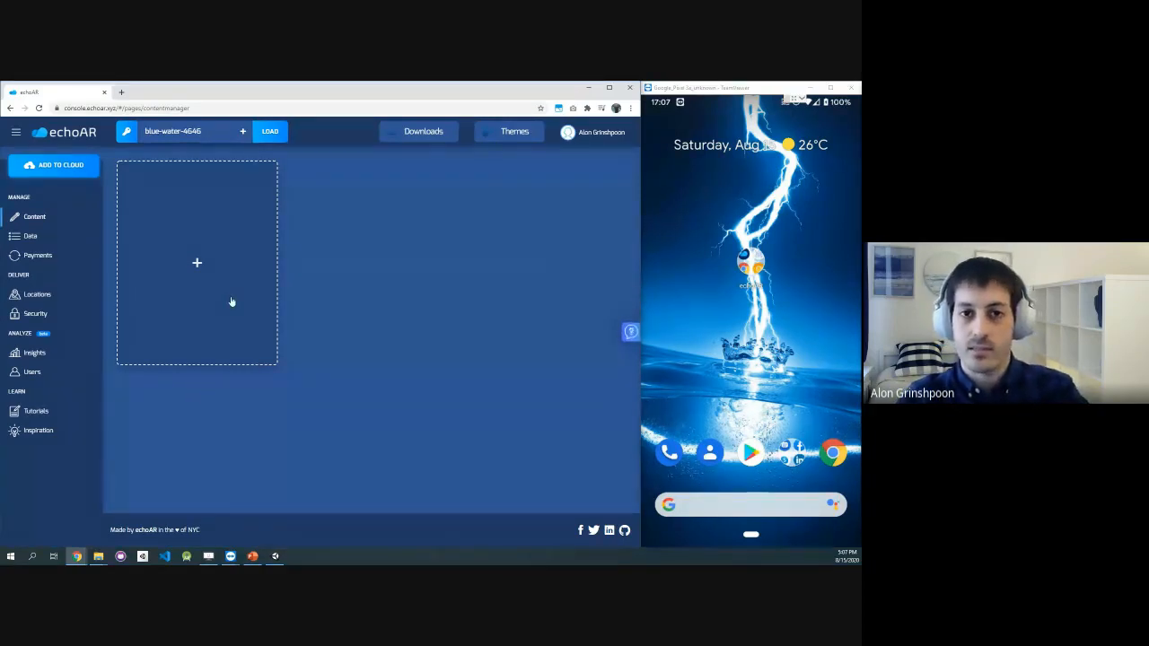
{"action": "left_click", "coordinate": [242, 323]}
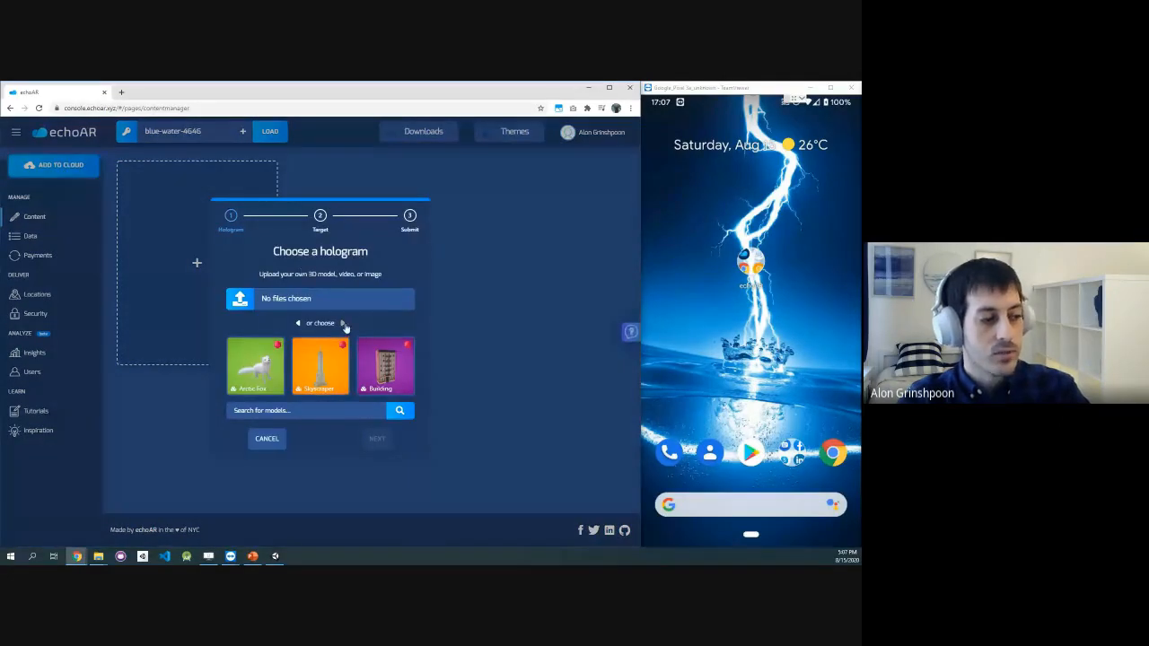
{"action": "left_click", "coordinate": [343, 324]}
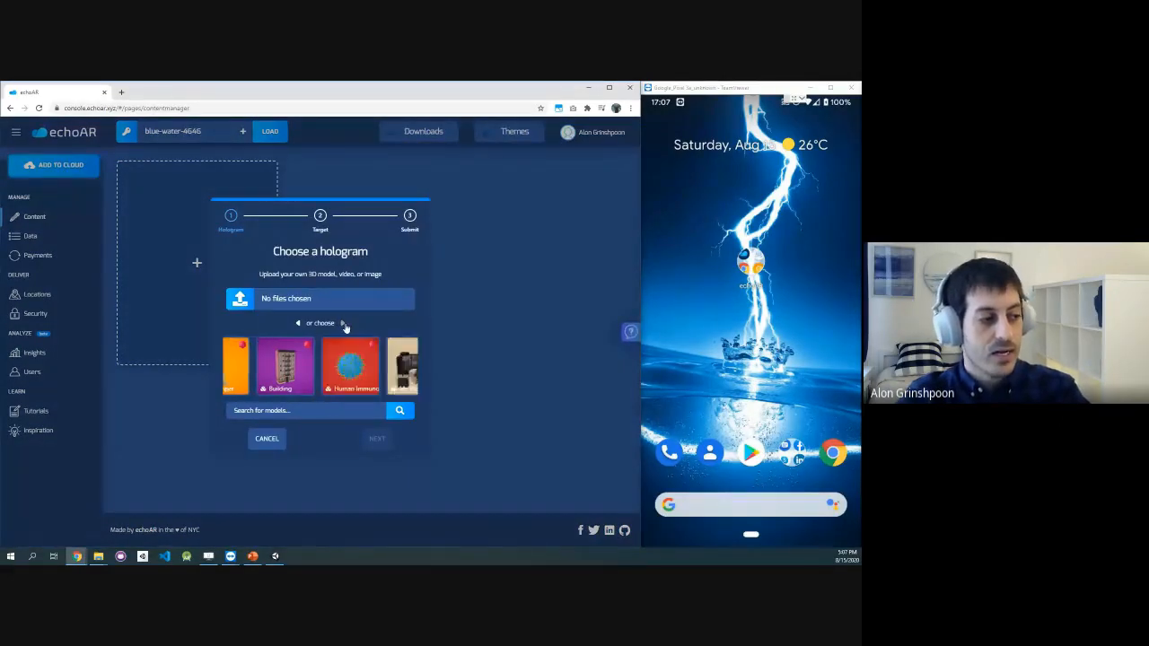
{"action": "left_click", "coordinate": [343, 324]}
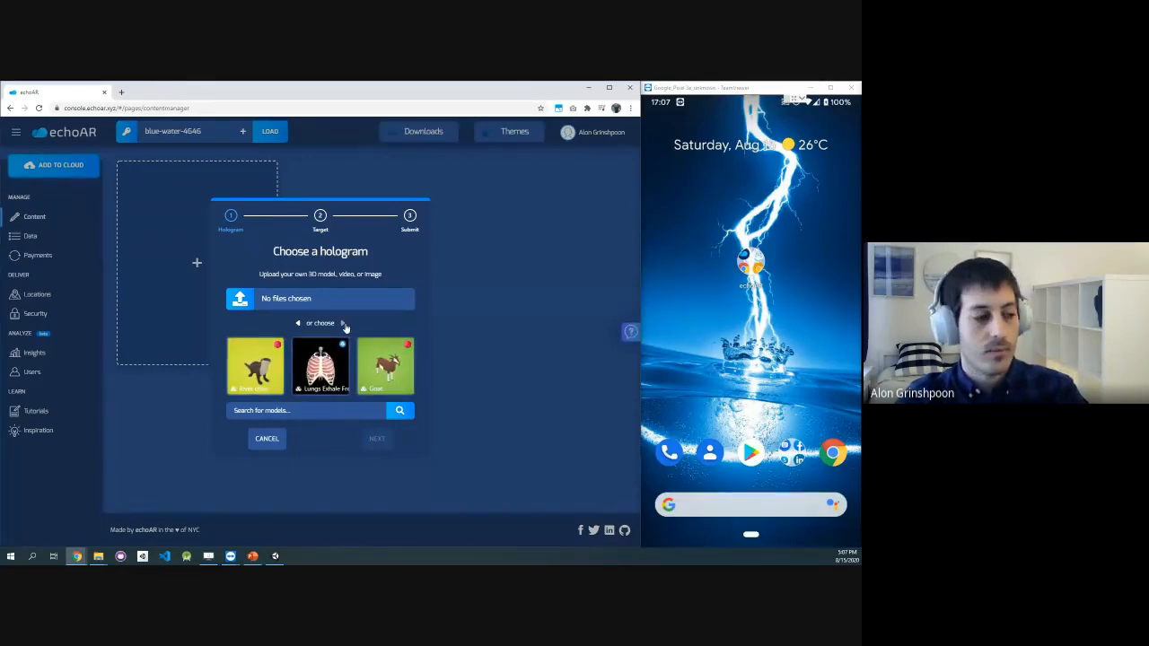
{"action": "left_click", "coordinate": [343, 324]}
{"action": "left_click", "coordinate": [343, 324]}
{"action": "left_click", "coordinate": [343, 324]}
{"action": "left_click", "coordinate": [343, 324]}
{"action": "left_click", "coordinate": [311, 375]}
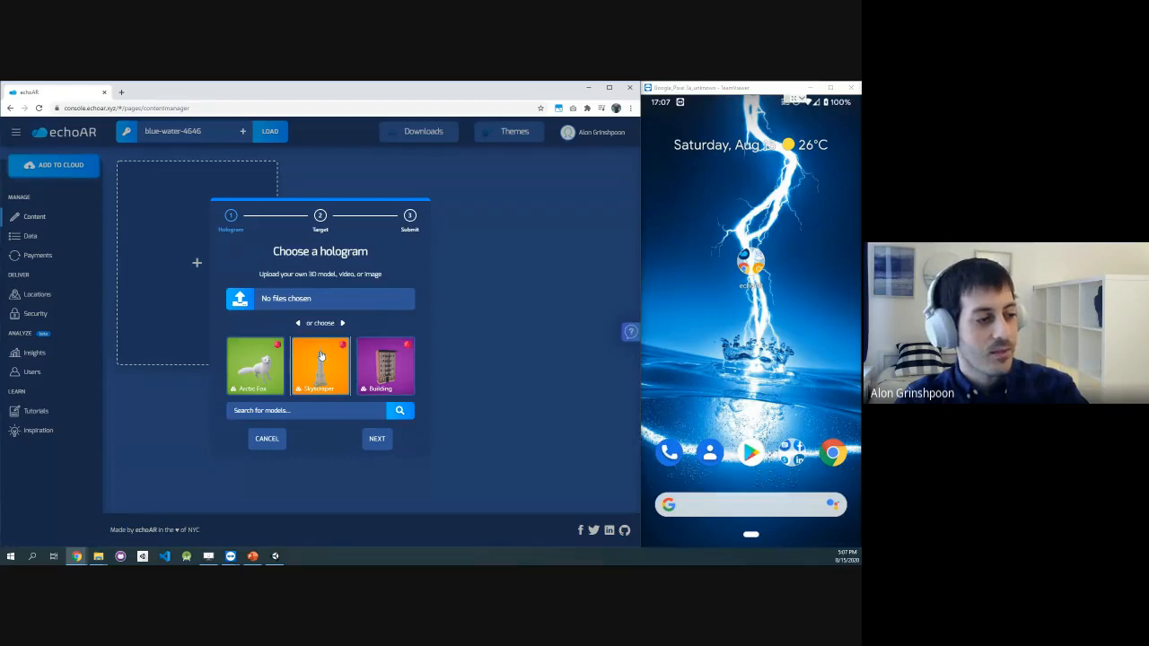
{"action": "left_click", "coordinate": [375, 449]}
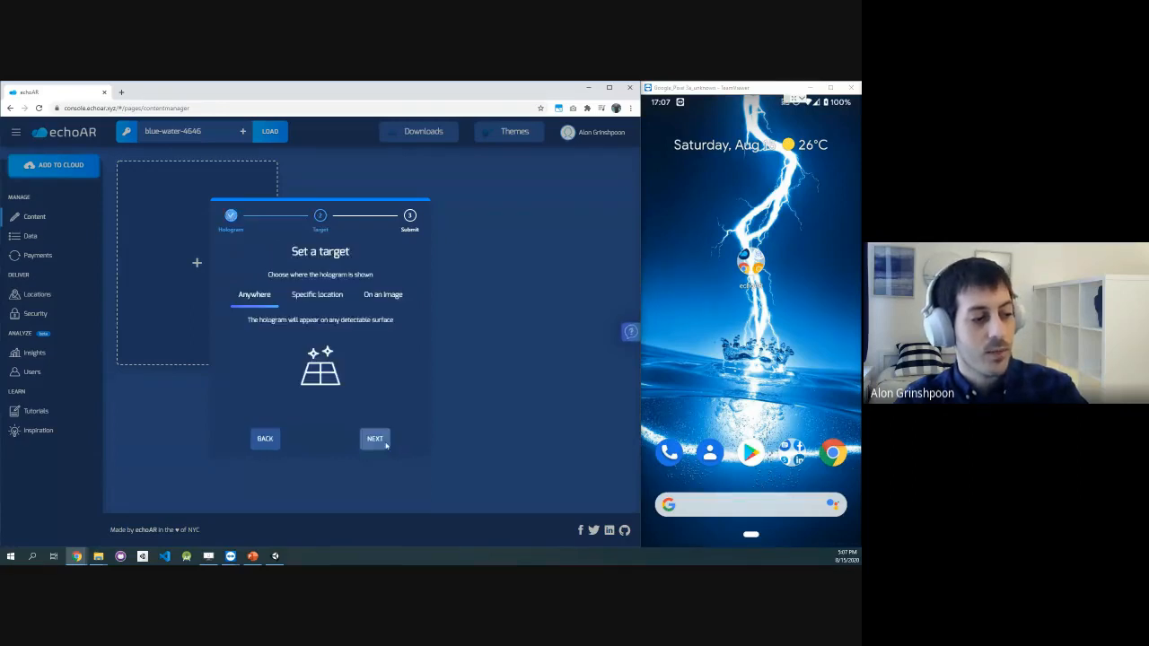
{"action": "left_click", "coordinate": [377, 444]}
{"action": "left_click", "coordinate": [390, 445]}
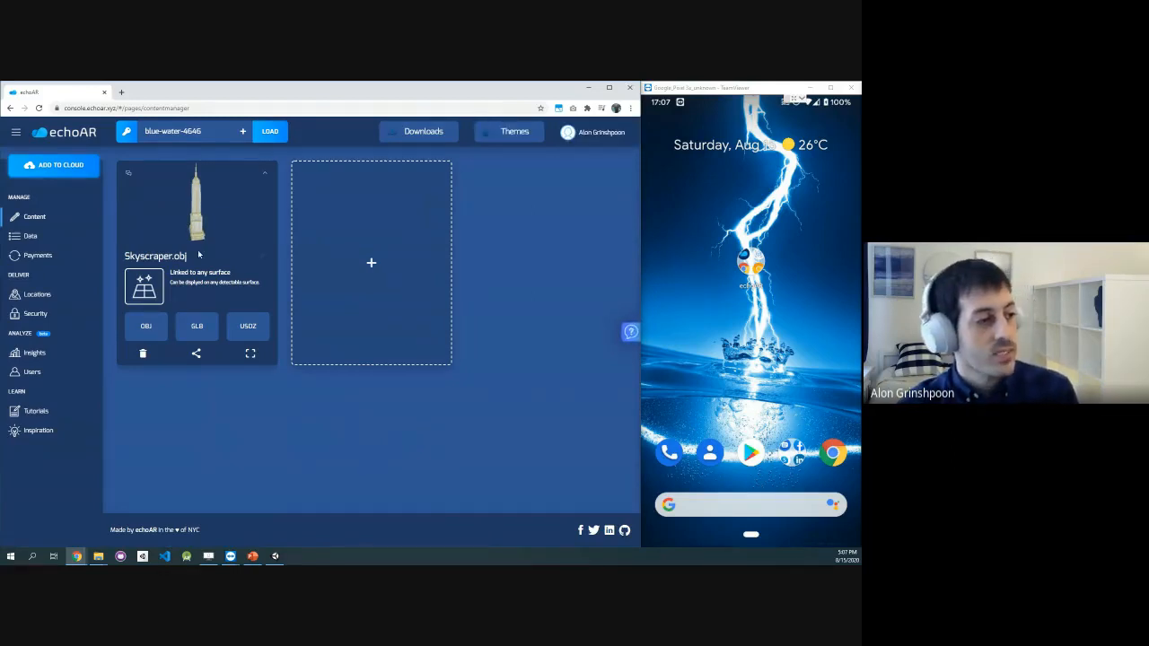
{"action": "mouse_move", "coordinate": [175, 218]}
{"action": "left_mouse_down"}
{"action": "mouse_move", "coordinate": [201, 221]}
{"action": "mouse_move", "coordinate": [164, 219]}
{"action": "left_mouse_up"}
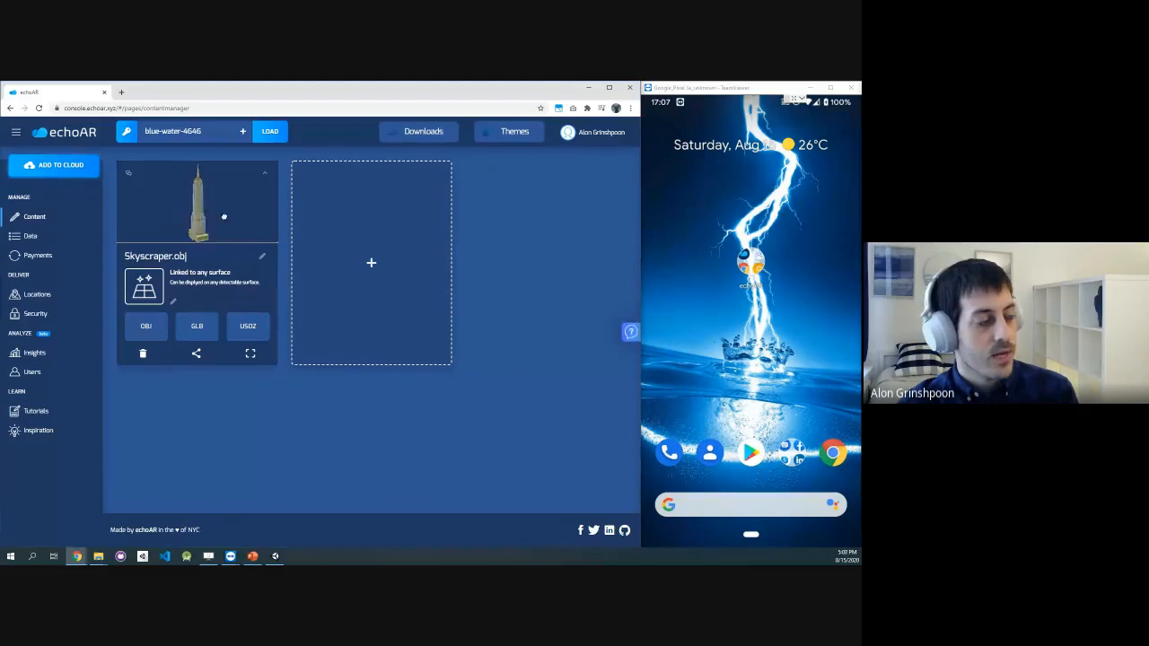
{"action": "left_click", "coordinate": [319, 436]}
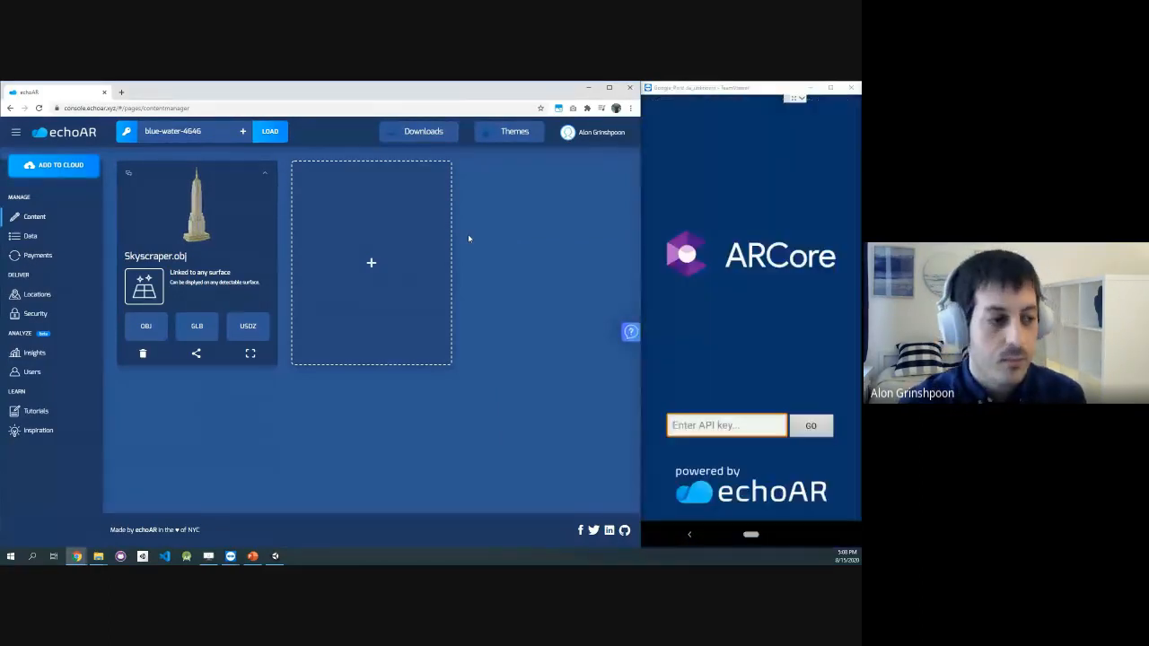
{"action": "left_click", "coordinate": [431, 142]}
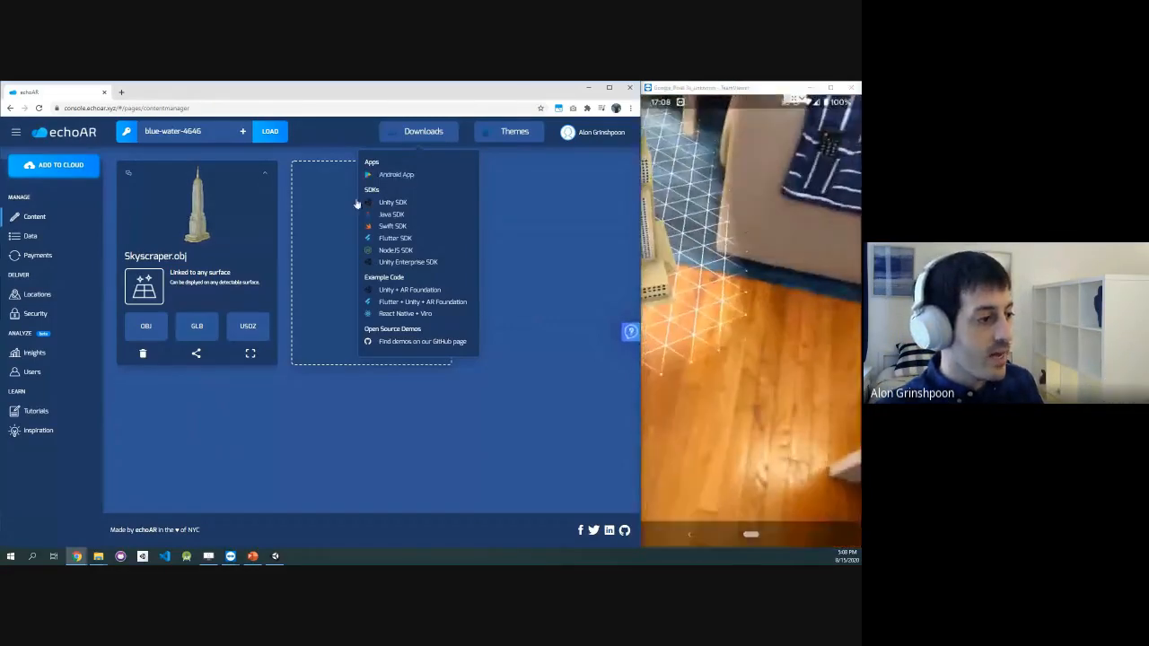
Delete the Skyscraper card and upload the Building sample model with the Anywhere target.
{"action": "left_click", "coordinate": [145, 355]}
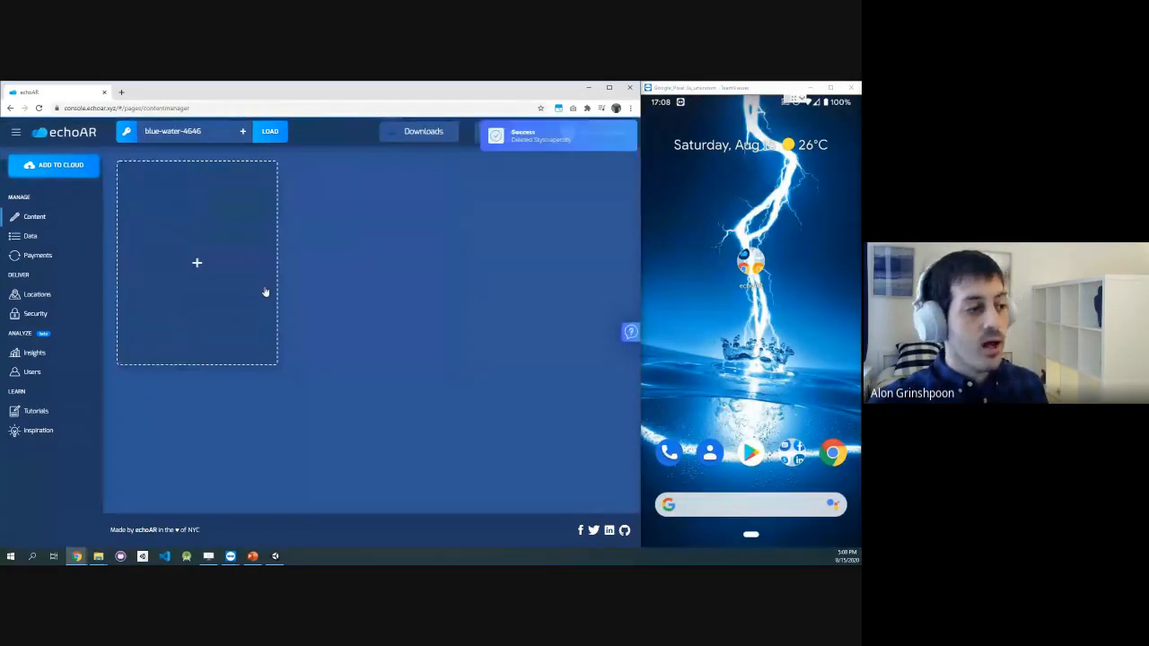
{"action": "left_click", "coordinate": [244, 272]}
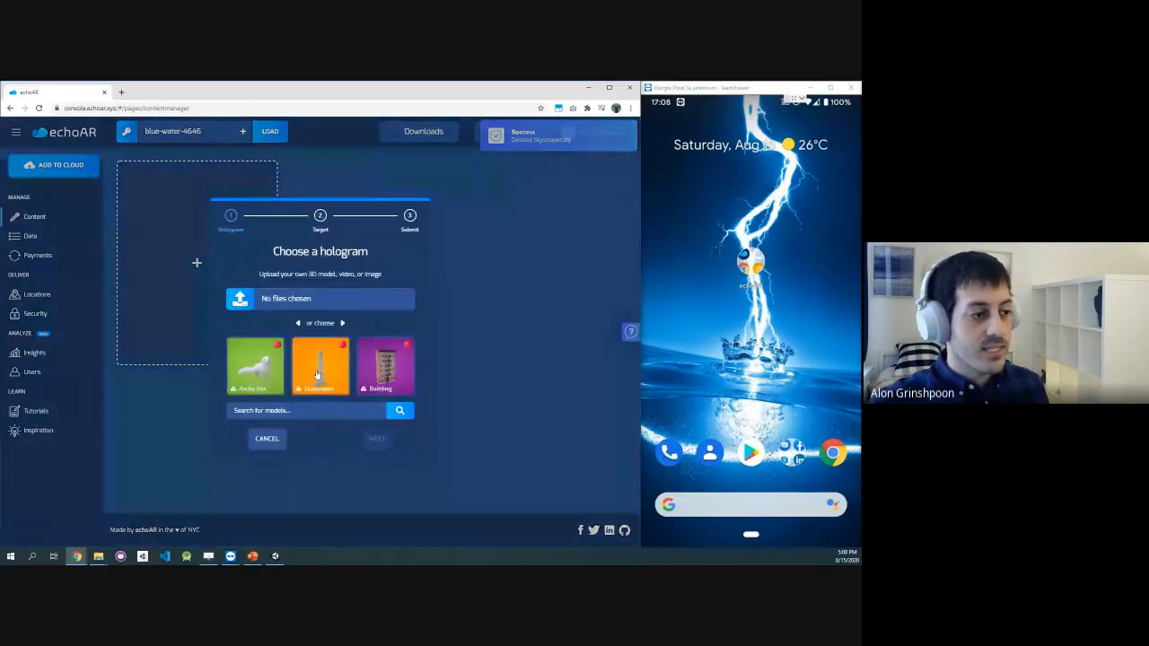
{"action": "left_click", "coordinate": [375, 369]}
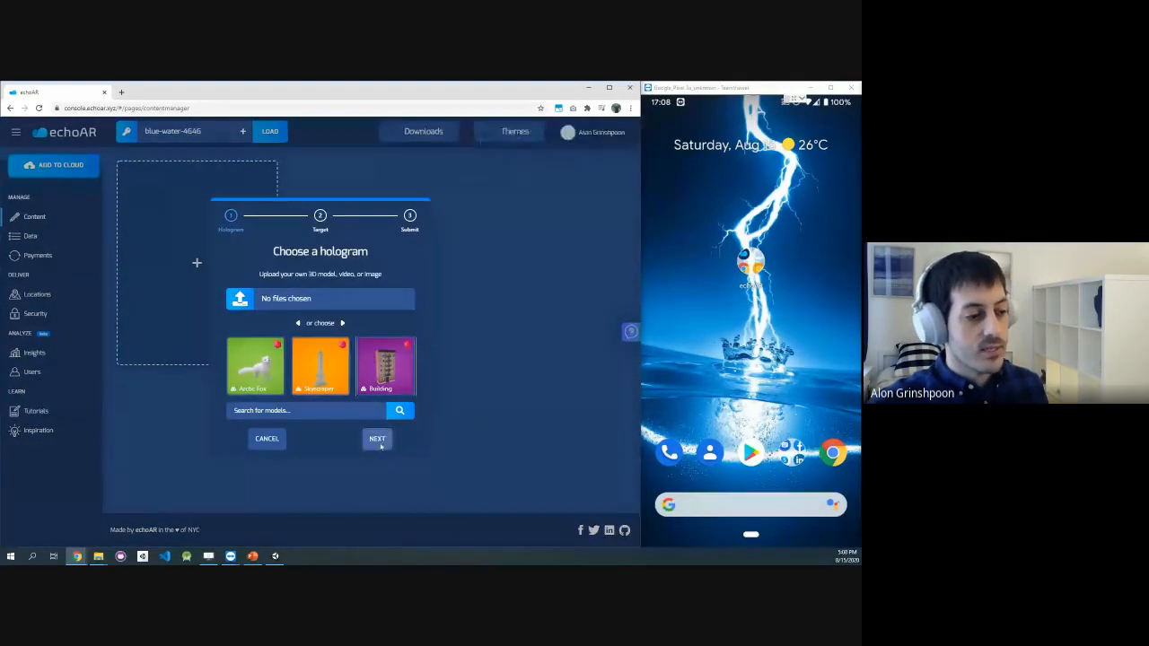
{"action": "left_click", "coordinate": [377, 438]}
{"action": "left_click", "coordinate": [377, 438]}
{"action": "left_click", "coordinate": [369, 438]}
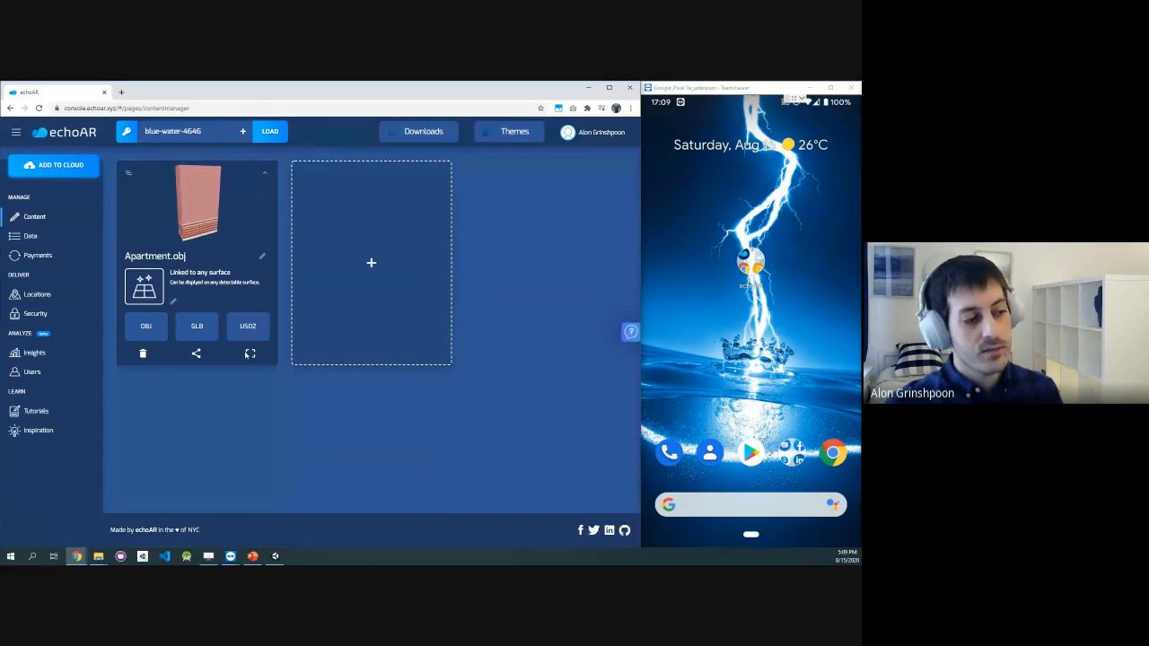
Show the Apartment.obj card's See on the floor QR code.
{"action": "left_click", "coordinate": [251, 355]}
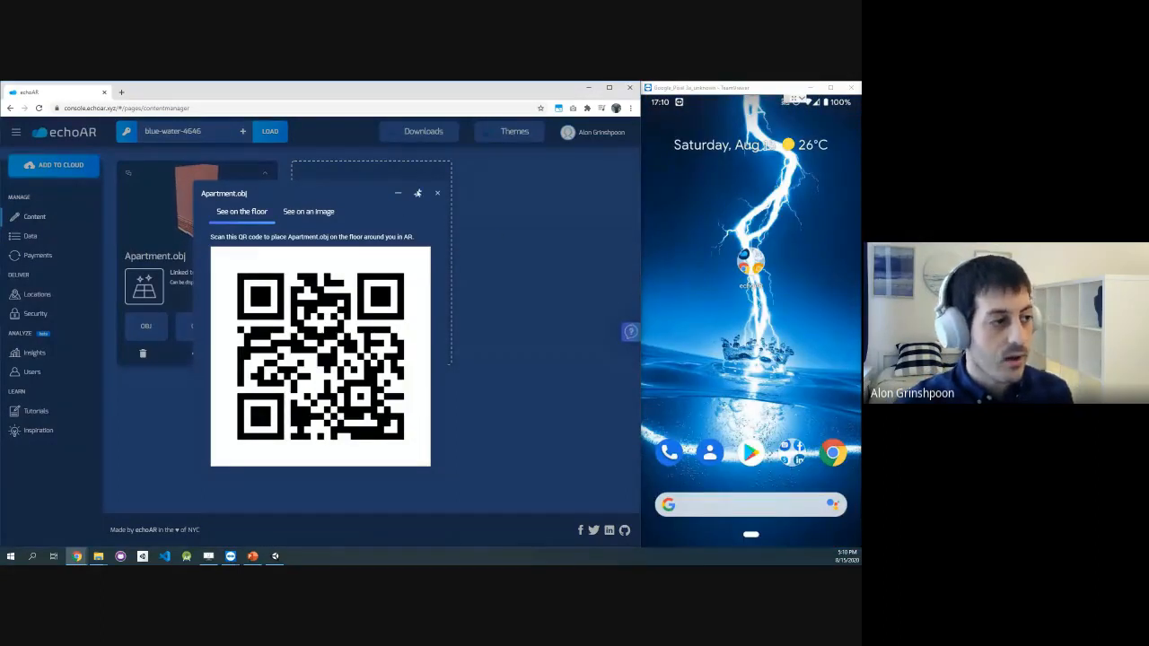
Dock the QR code aside, view the Downloads SDK list, and flip Apartment.obj to its metadata.
{"action": "left_click", "coordinate": [417, 193]}
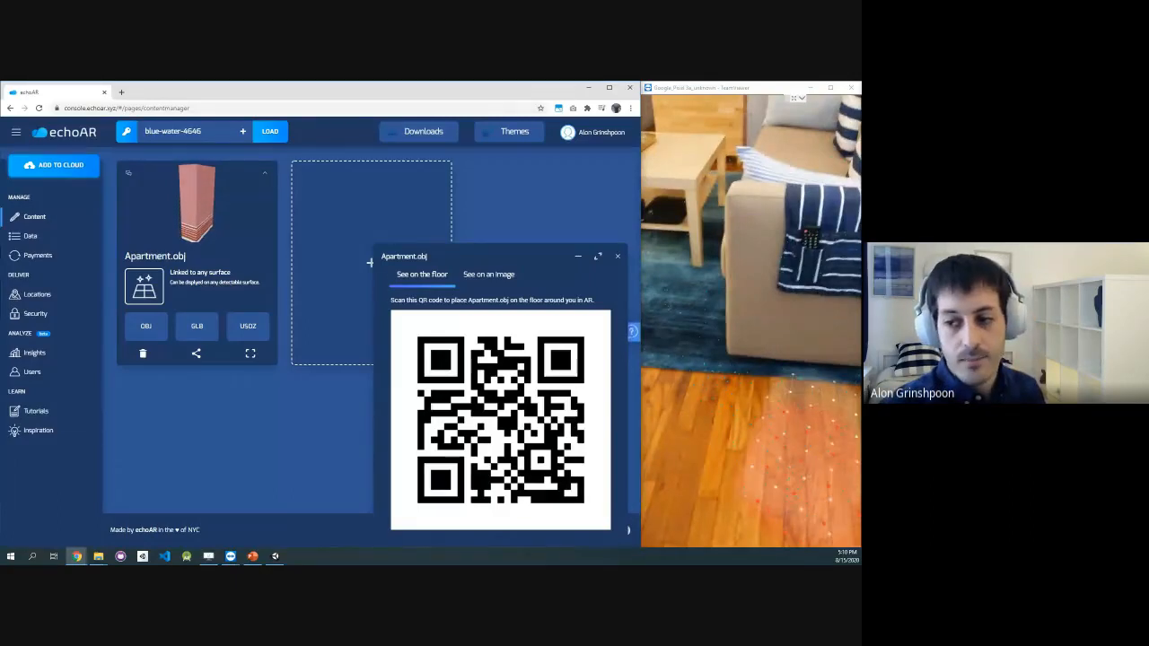
{"action": "left_click", "coordinate": [429, 133]}
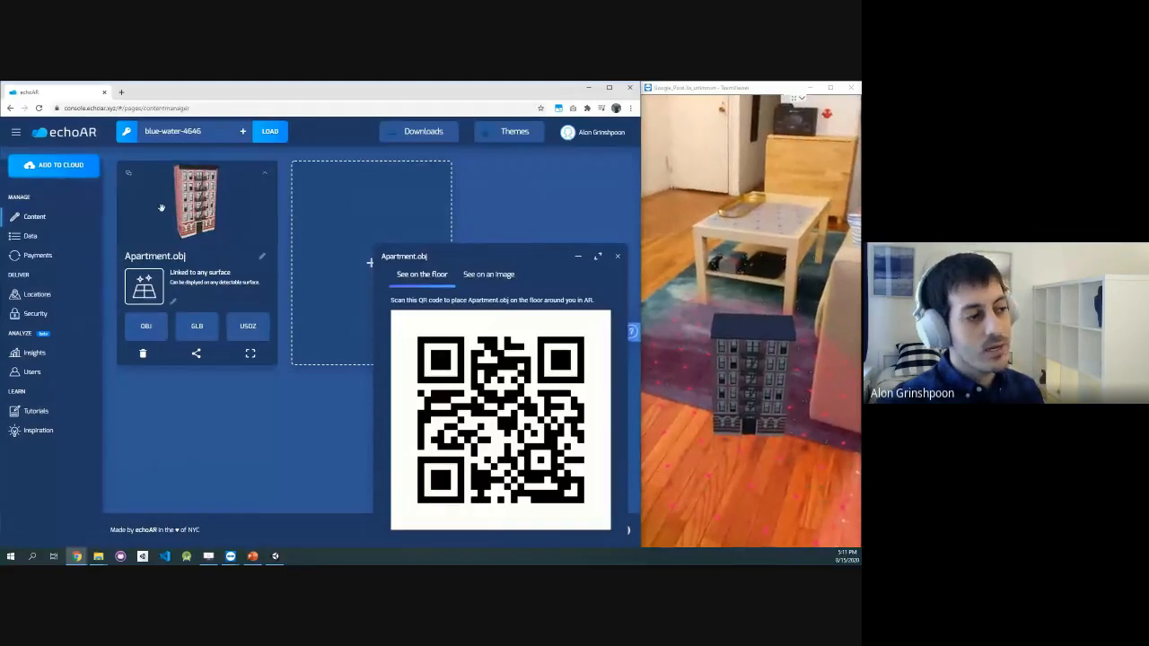
{"action": "left_click", "coordinate": [264, 175]}
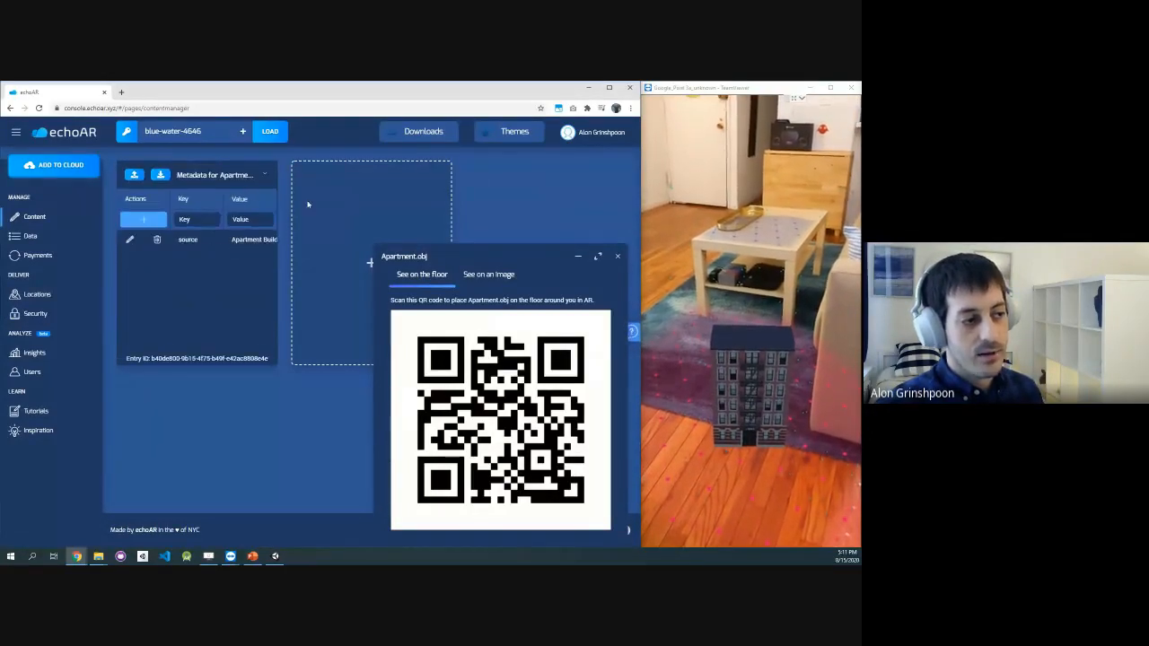
Add a direction metadata entry set to right for Apartment.obj.
{"action": "left_click", "coordinate": [577, 256]}
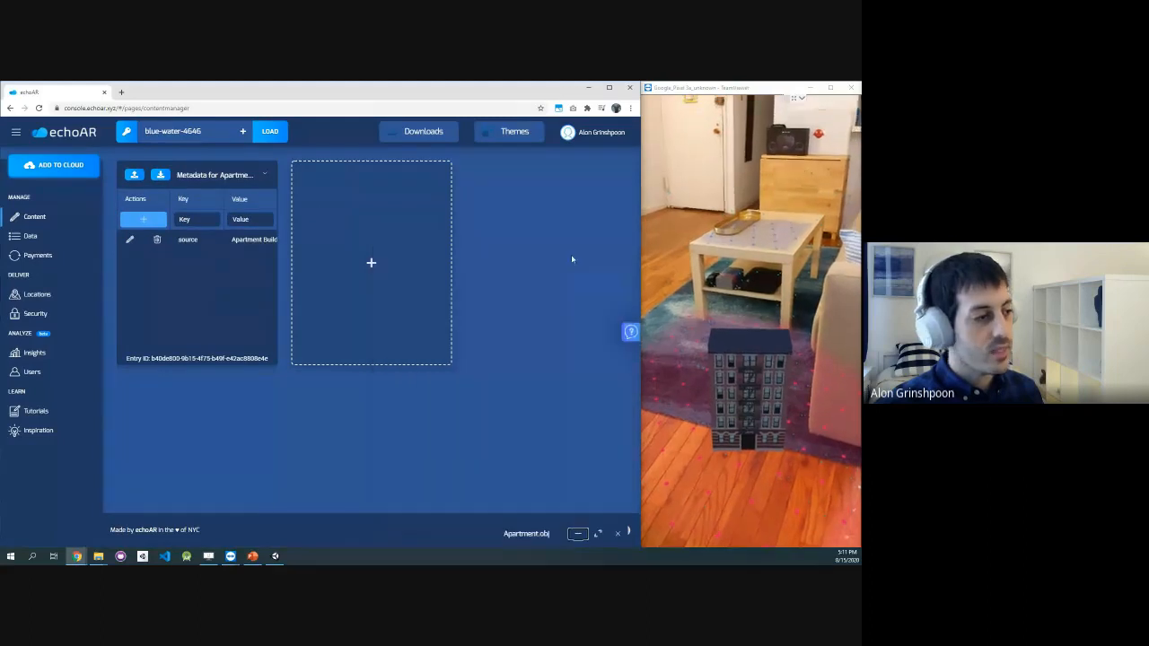
{"action": "left_click", "coordinate": [150, 222]}
{"action": "left_click", "coordinate": [206, 240]}
{"action": "left_click", "coordinate": [218, 320]}
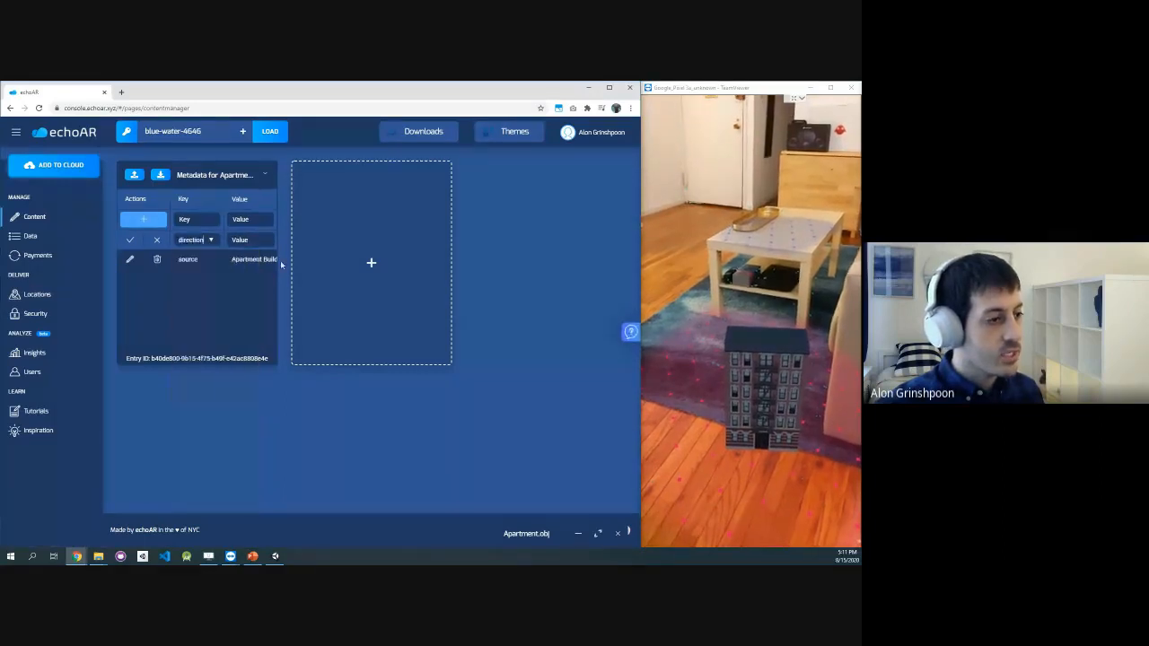
{"action": "left_click", "coordinate": [254, 240]}
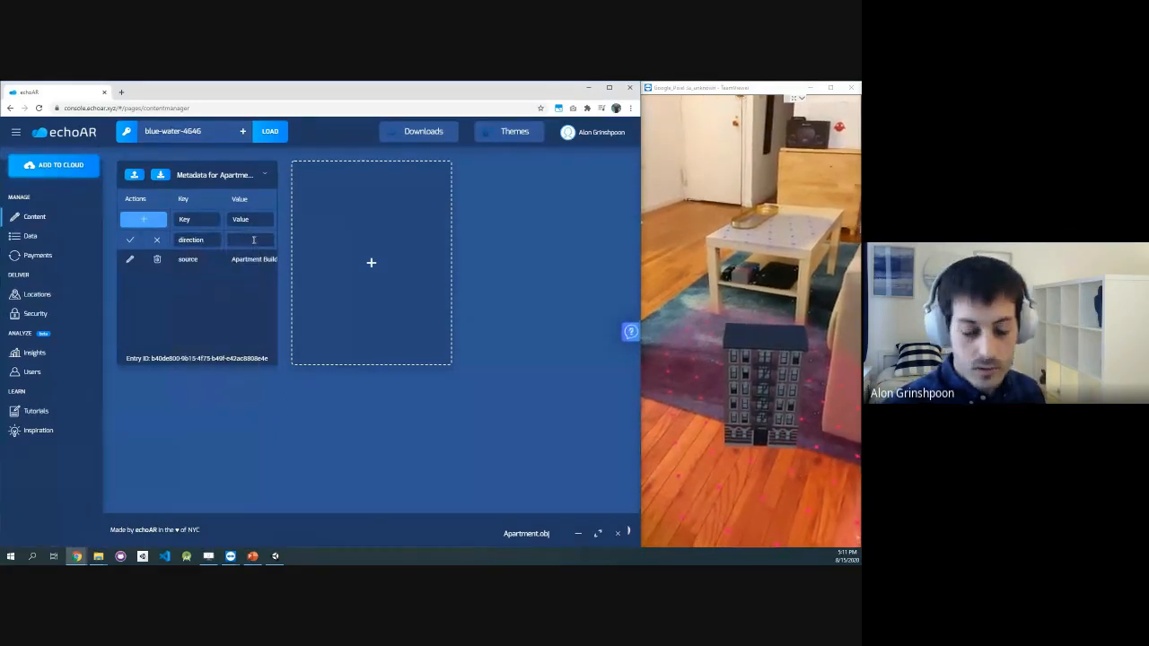
{"action": "type", "text": "right"}
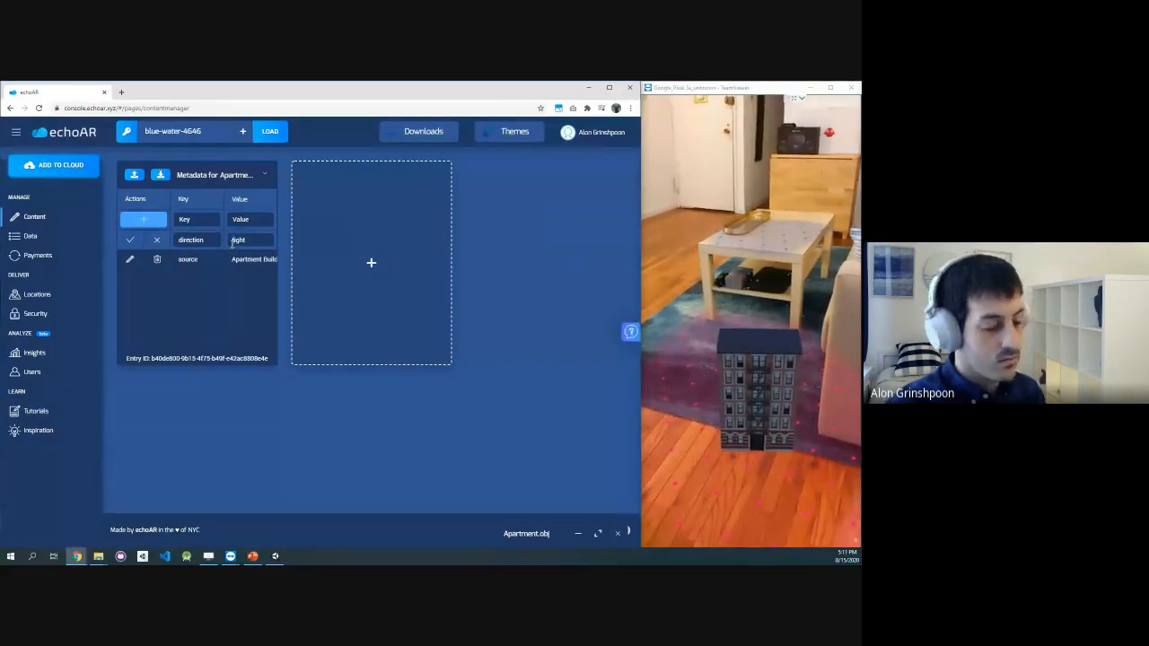
{"action": "key", "text": "Return"}
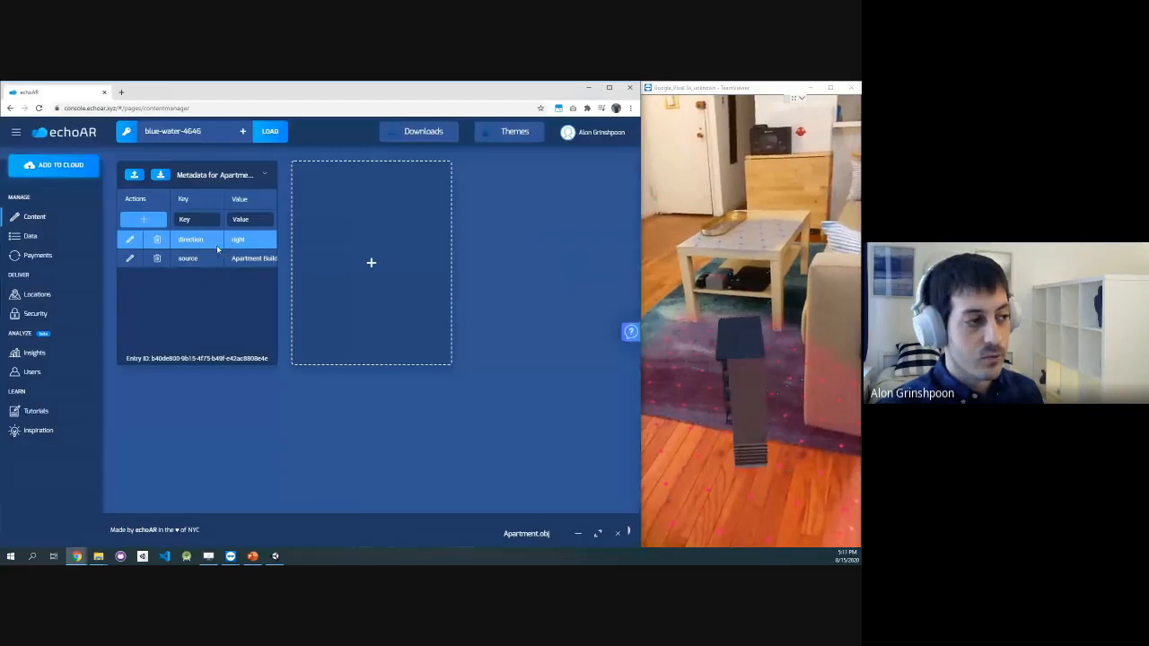
Add a scale metadata entry to Apartment.obj.
{"action": "left_click", "coordinate": [144, 219]}
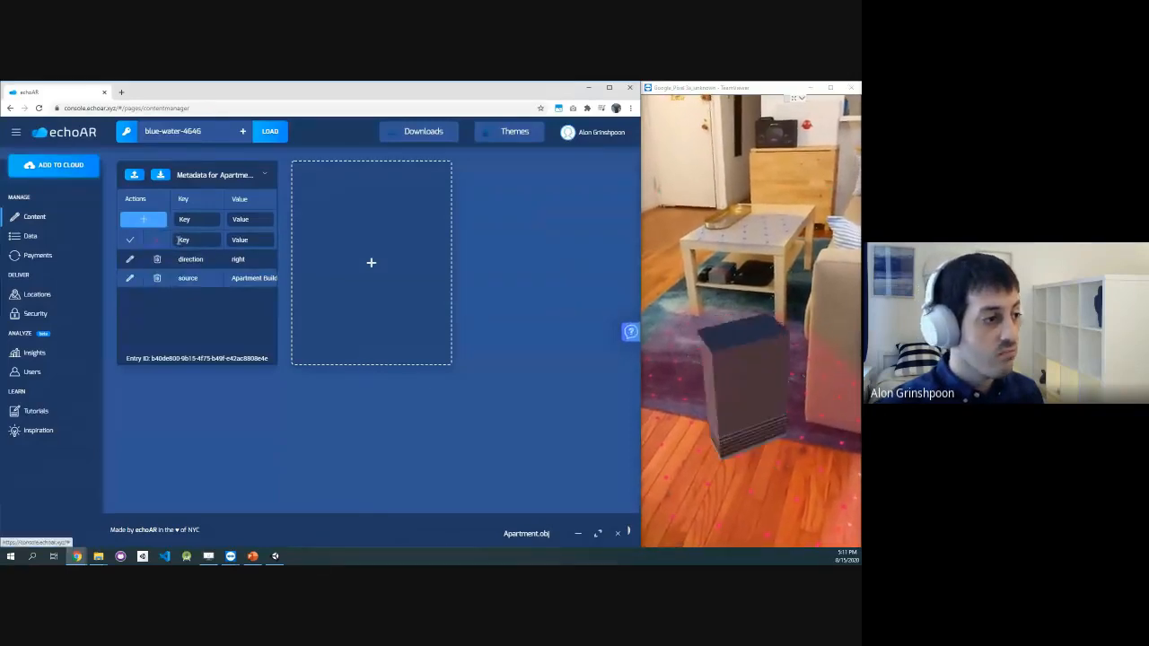
{"action": "left_click", "coordinate": [178, 240]}
{"action": "type", "text": "scale"}
{"action": "left_click", "coordinate": [234, 240]}
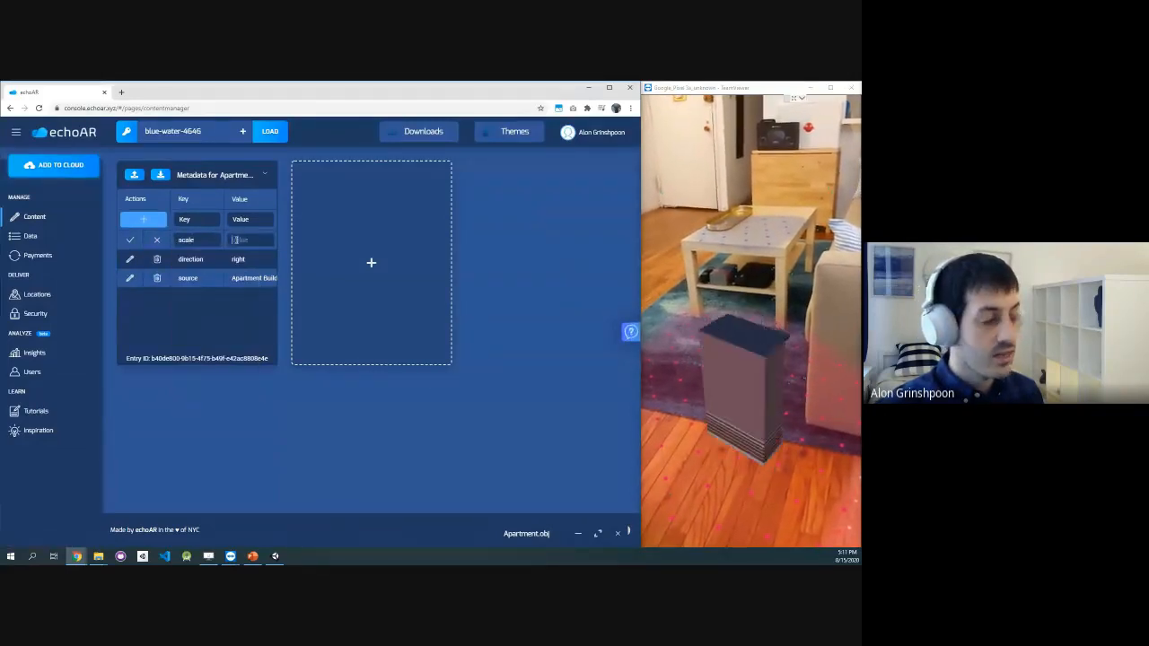
{"action": "key", "text": "Return"}
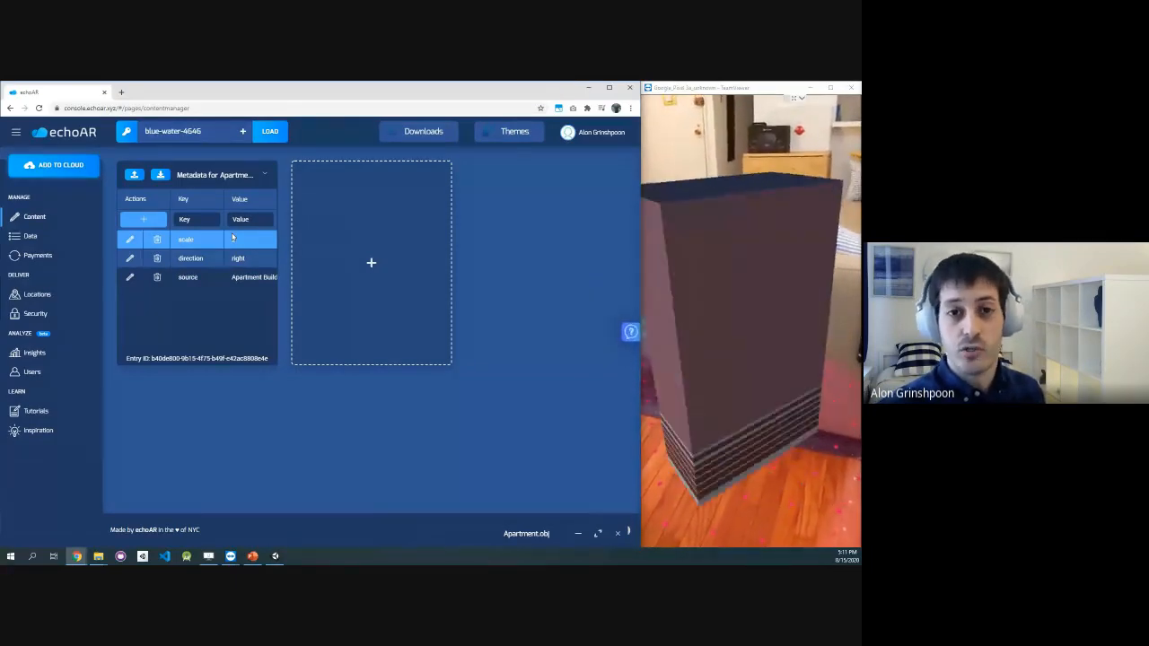
Delete the scale entry and return to the model preview.
{"action": "left_click", "coordinate": [142, 219]}
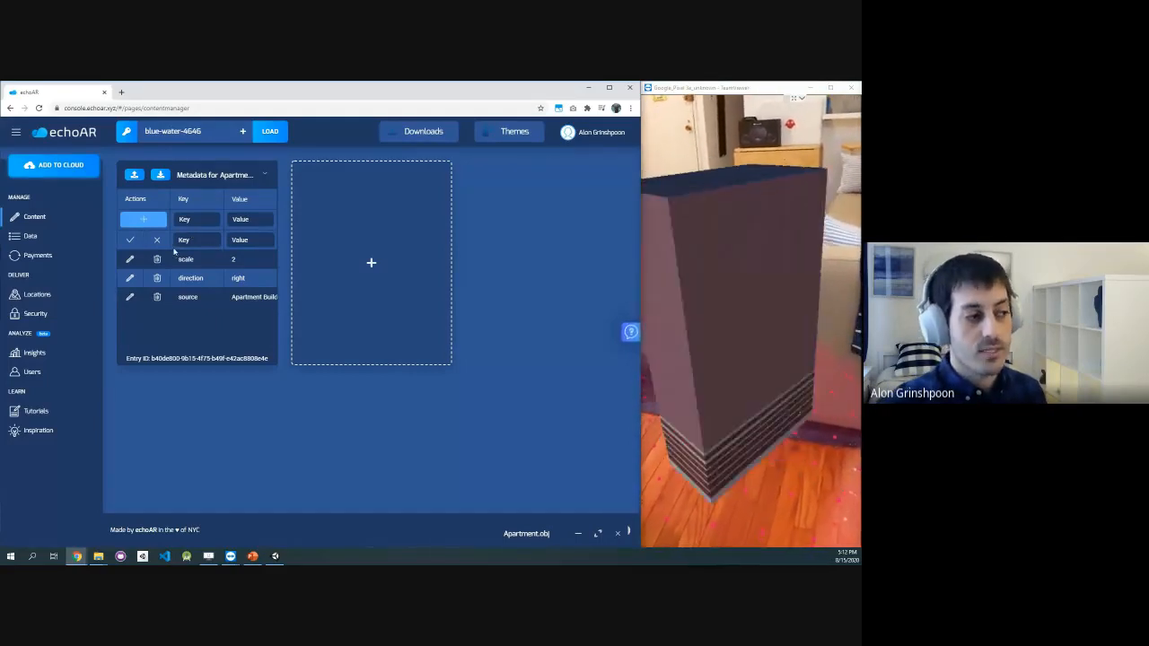
{"action": "left_click", "coordinate": [157, 258]}
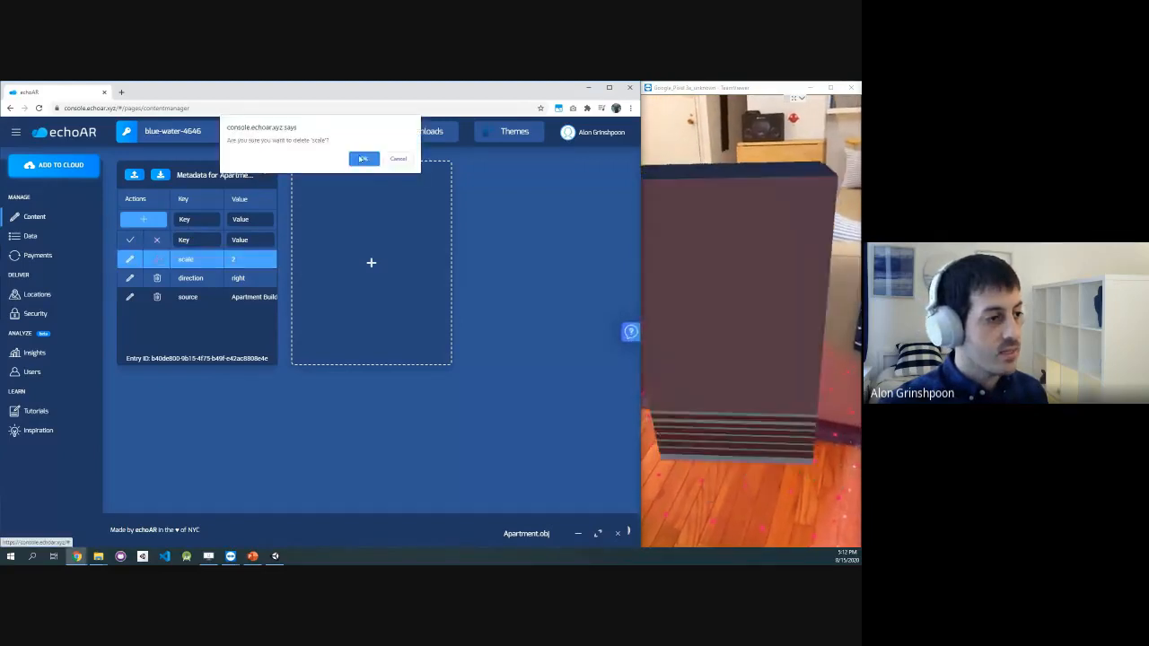
{"action": "left_click", "coordinate": [364, 158]}
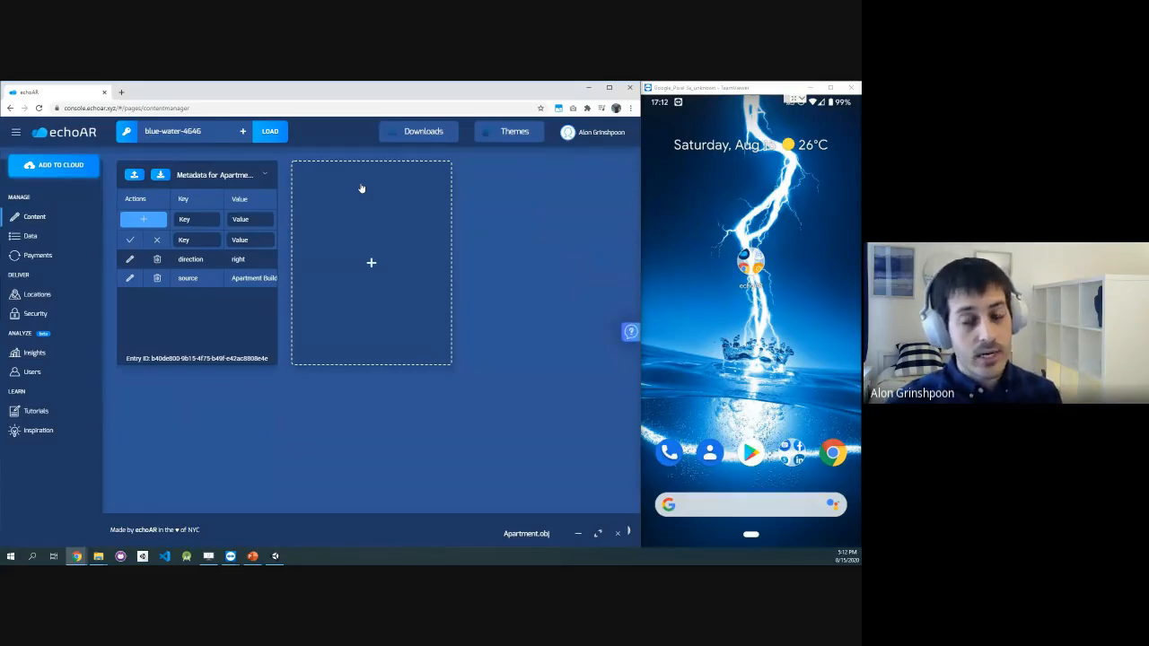
{"action": "left_click", "coordinate": [265, 174]}
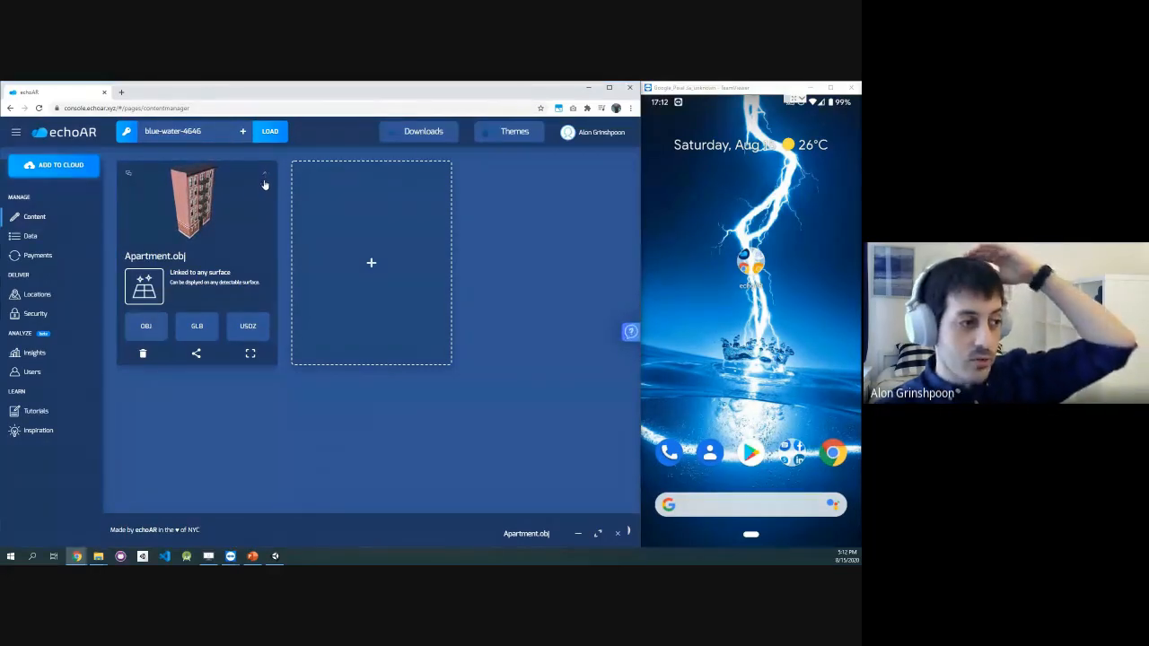
{"action": "left_click", "coordinate": [251, 355]}
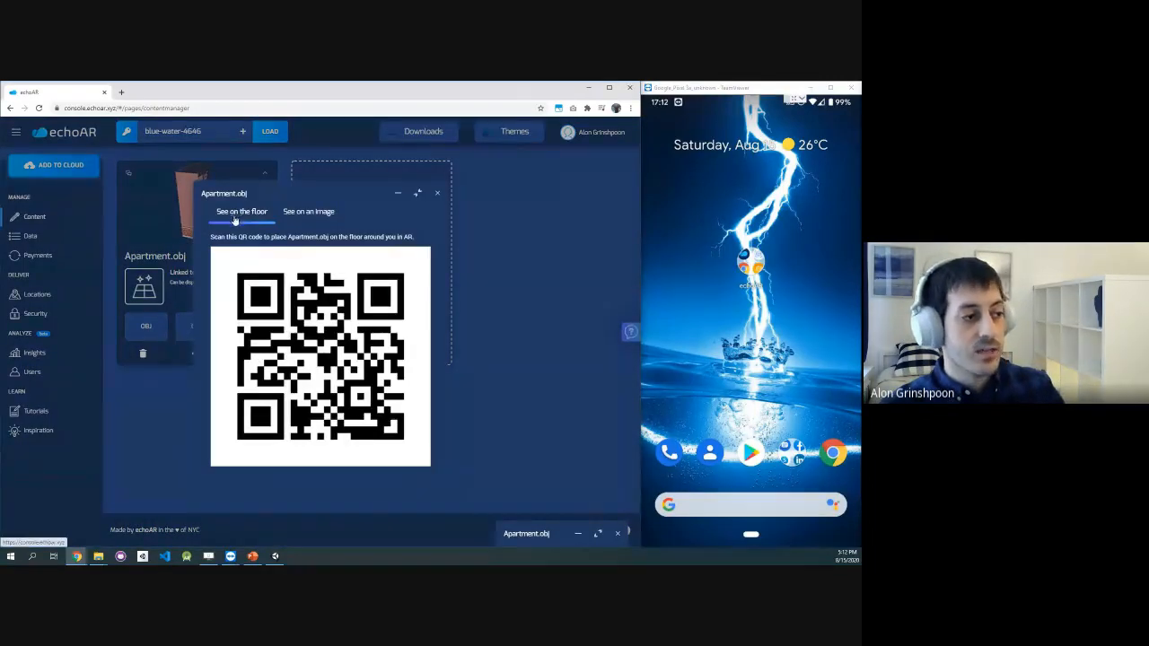
{"action": "left_click", "coordinate": [314, 213]}
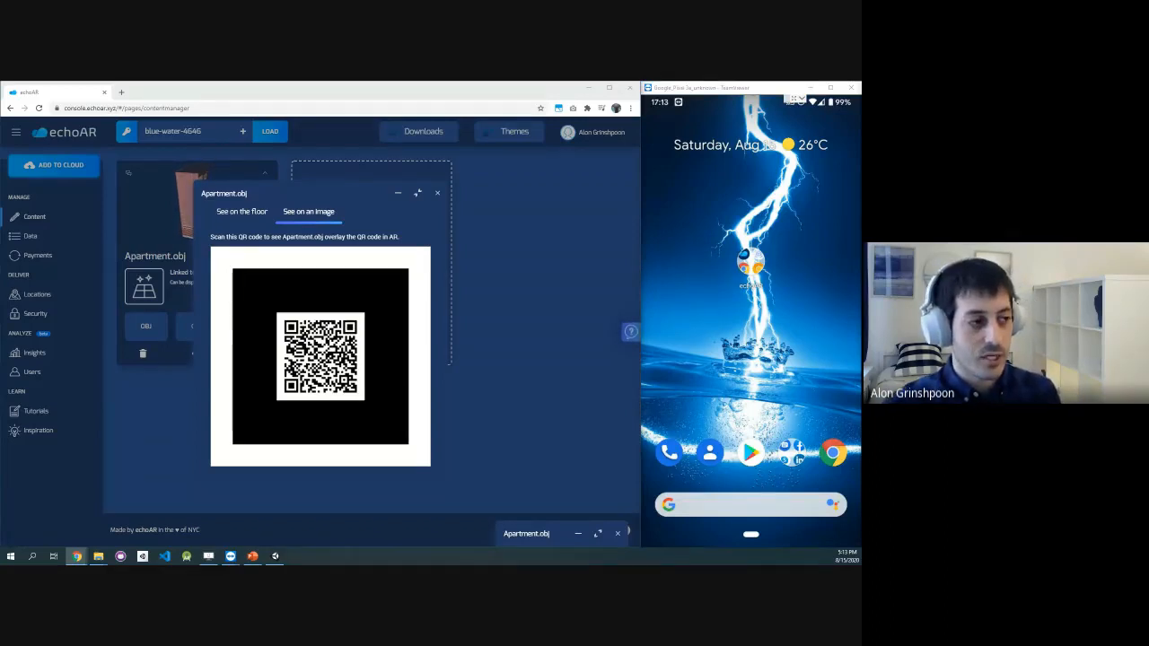
{"action": "left_click", "coordinate": [437, 194]}
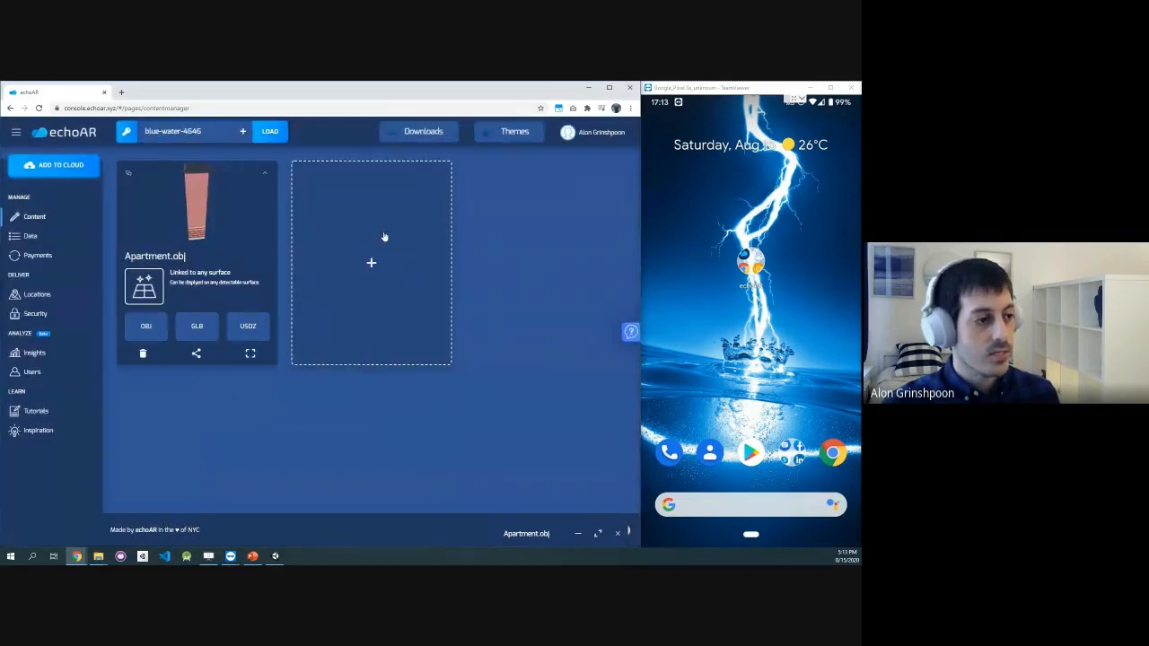
Upload big_buck_bunny.mp4 from the 6. ServerDB Backup folder as an any-surface hologram.
{"action": "left_click", "coordinate": [383, 237]}
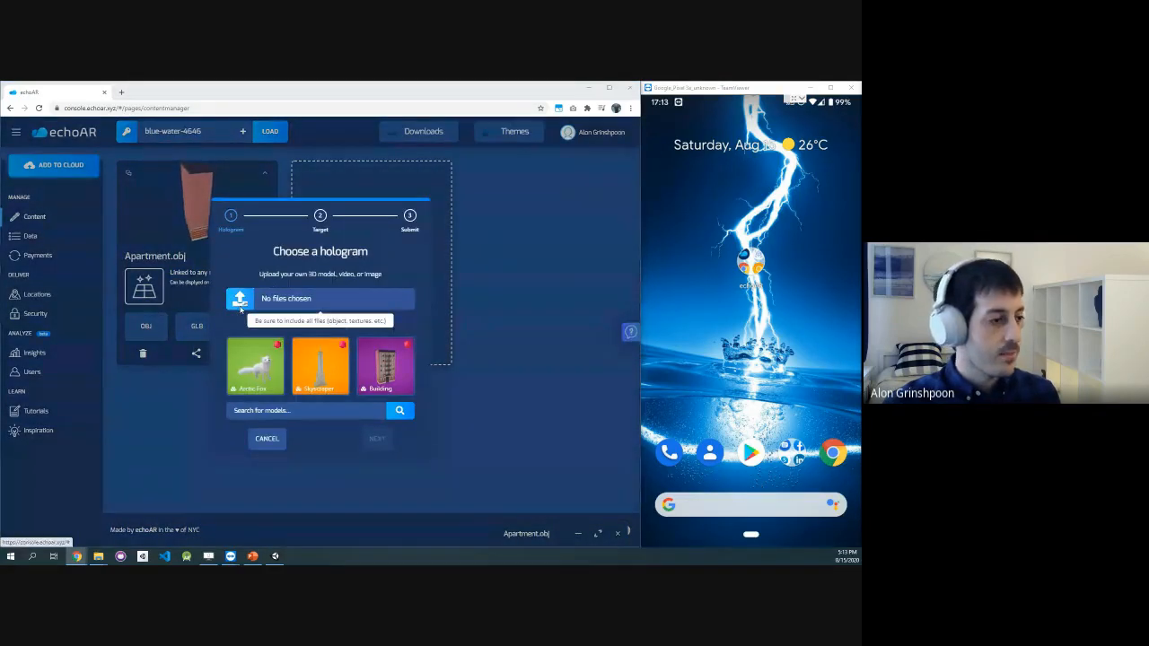
{"action": "left_click", "coordinate": [240, 306]}
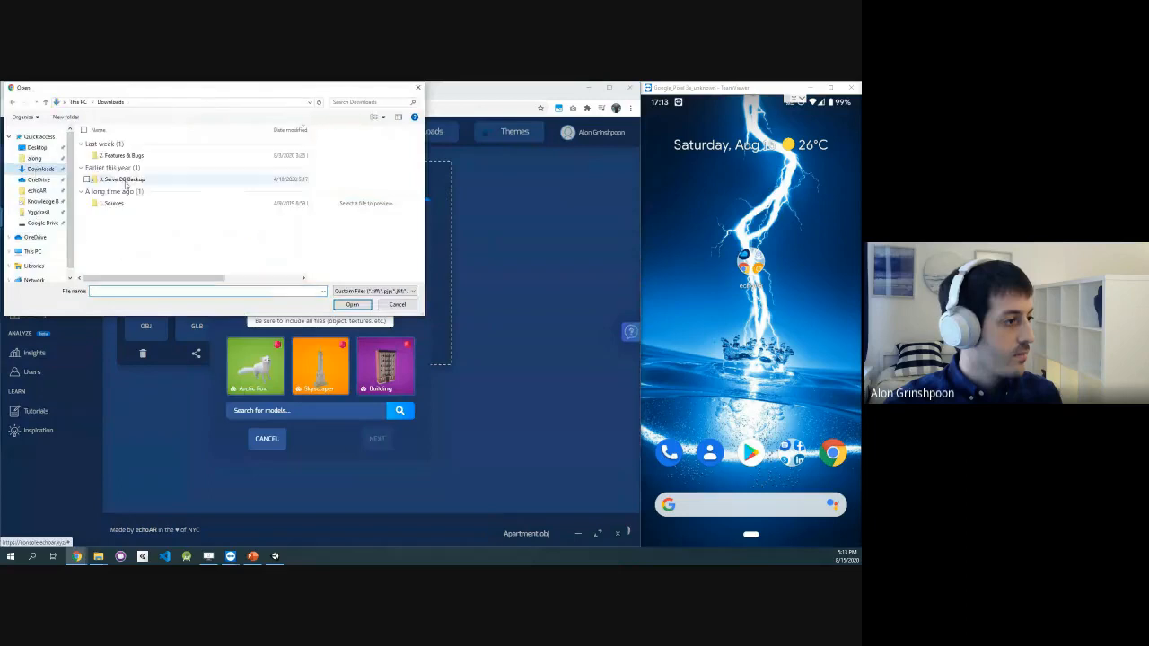
{"action": "double_click", "coordinate": [125, 178]}
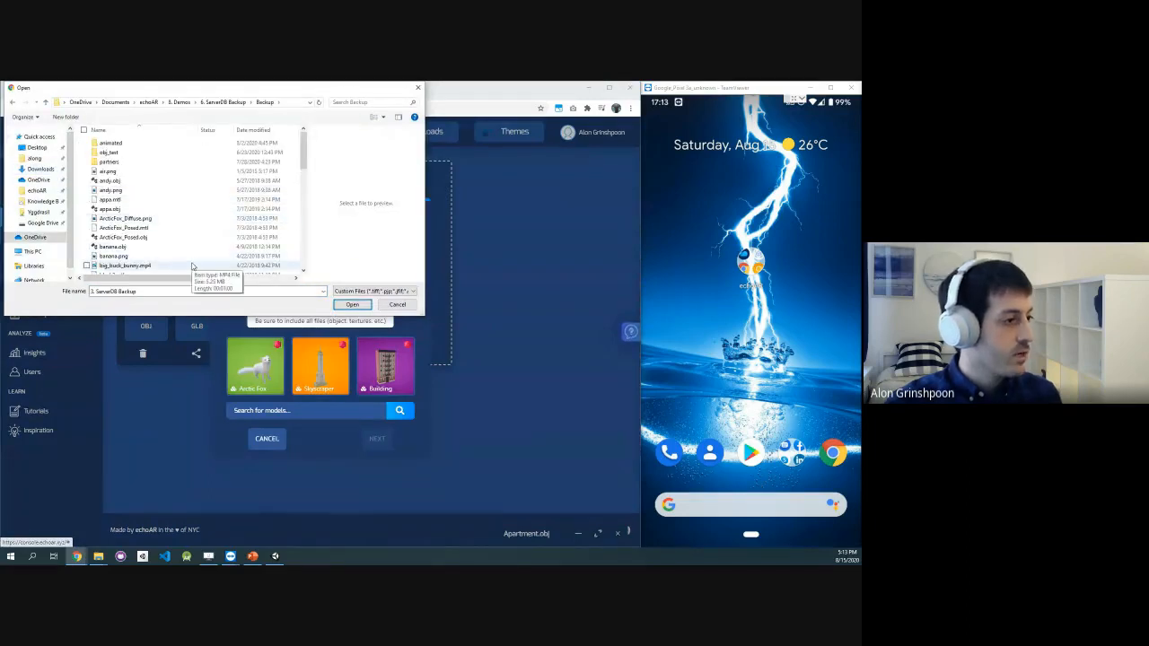
{"action": "left_click", "coordinate": [177, 265]}
{"action": "double_click", "coordinate": [177, 266]}
{"action": "left_click", "coordinate": [375, 438]}
{"action": "left_click", "coordinate": [375, 440]}
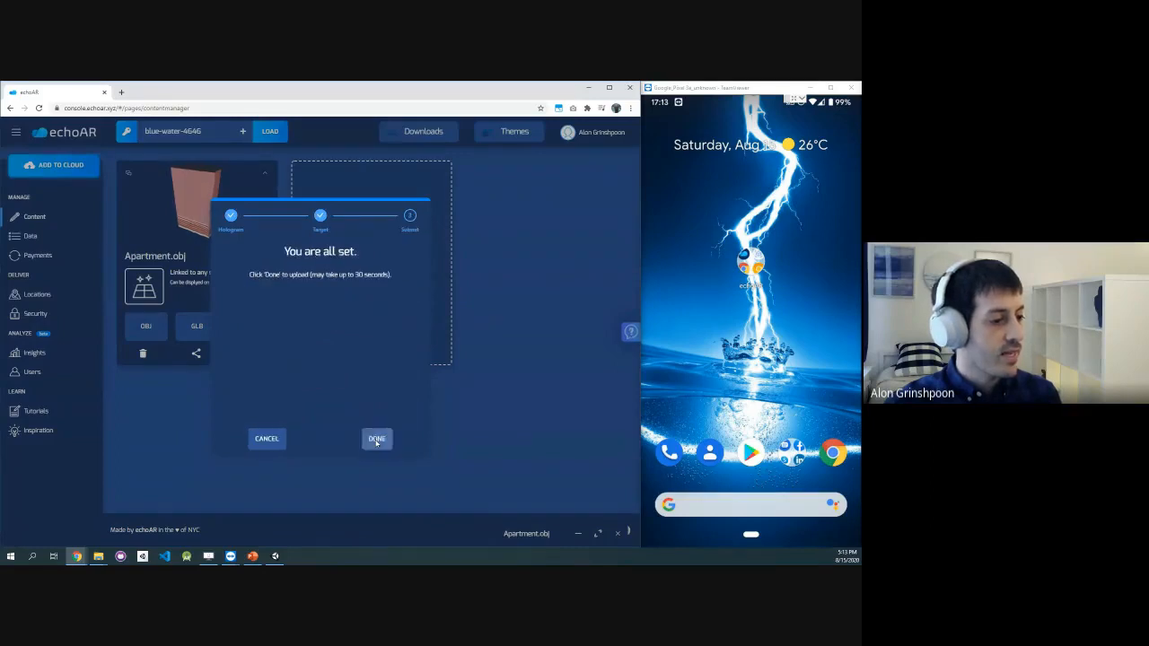
{"action": "left_click", "coordinate": [375, 439]}
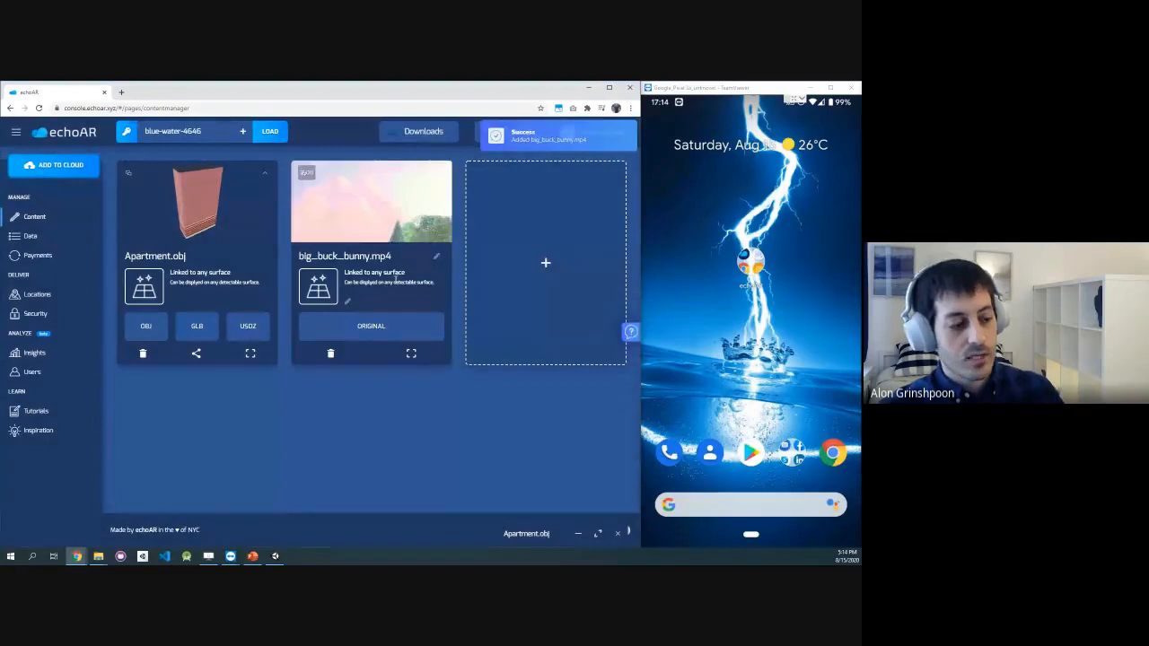
View and close the big_buck_bunny.mp4 QR code, then start a new content upload.
{"action": "left_click", "coordinate": [411, 352]}
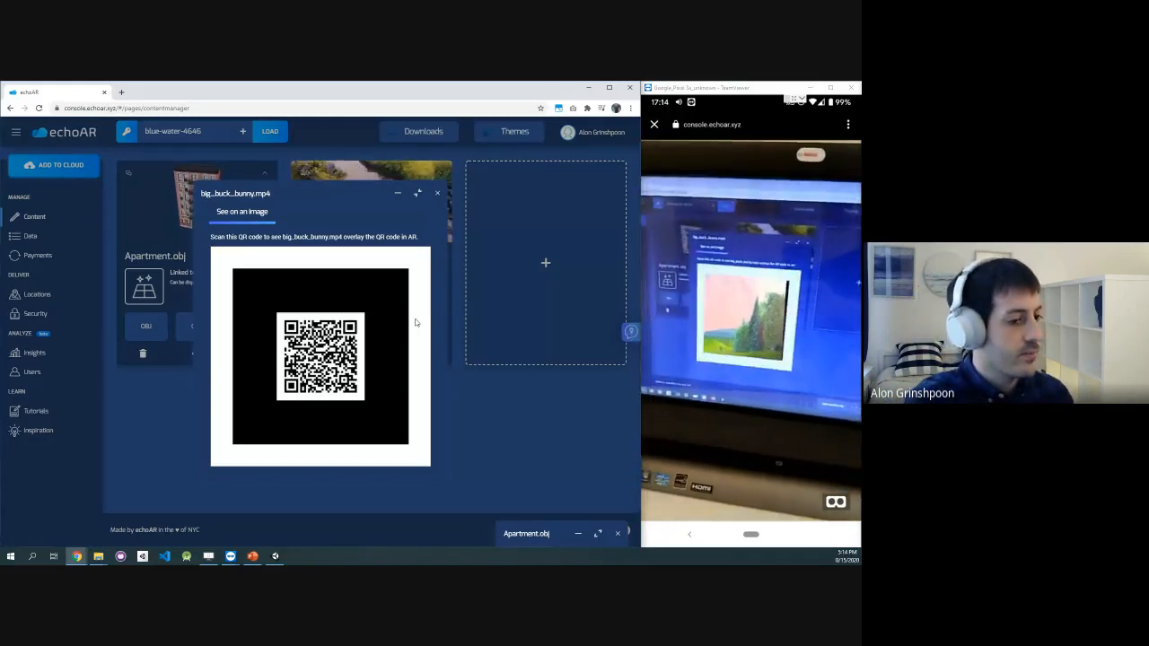
{"action": "left_click", "coordinate": [438, 194]}
{"action": "left_click", "coordinate": [527, 234]}
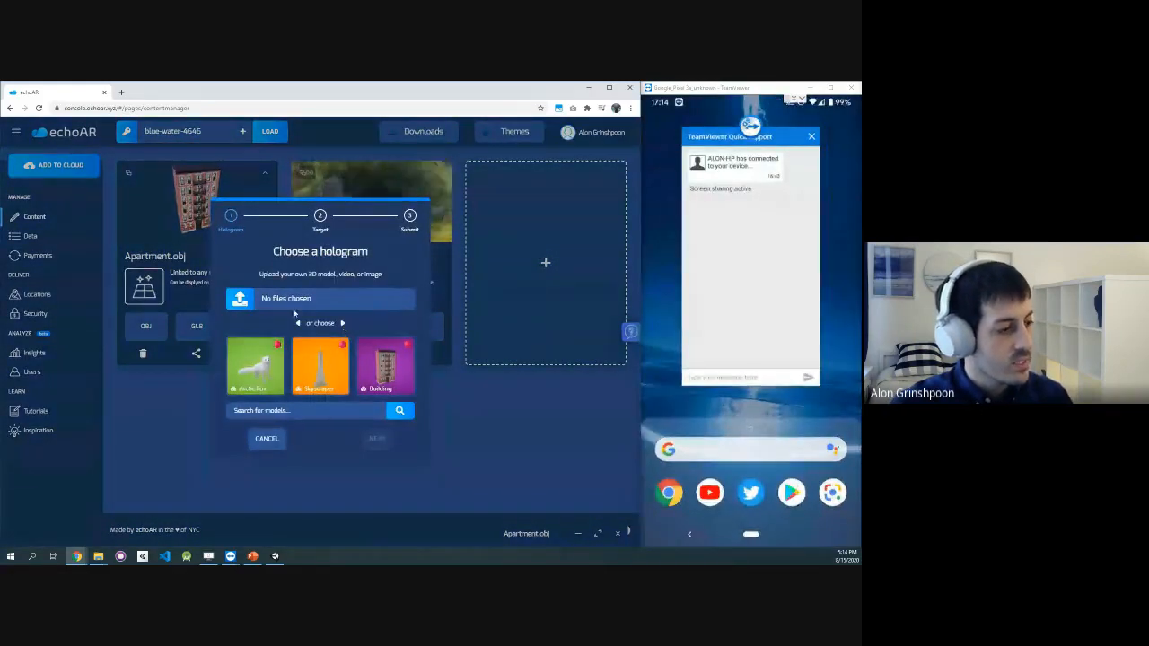
Choose big_buck_bunny.mp4 from the computer as the hologram.
{"action": "left_click", "coordinate": [269, 298]}
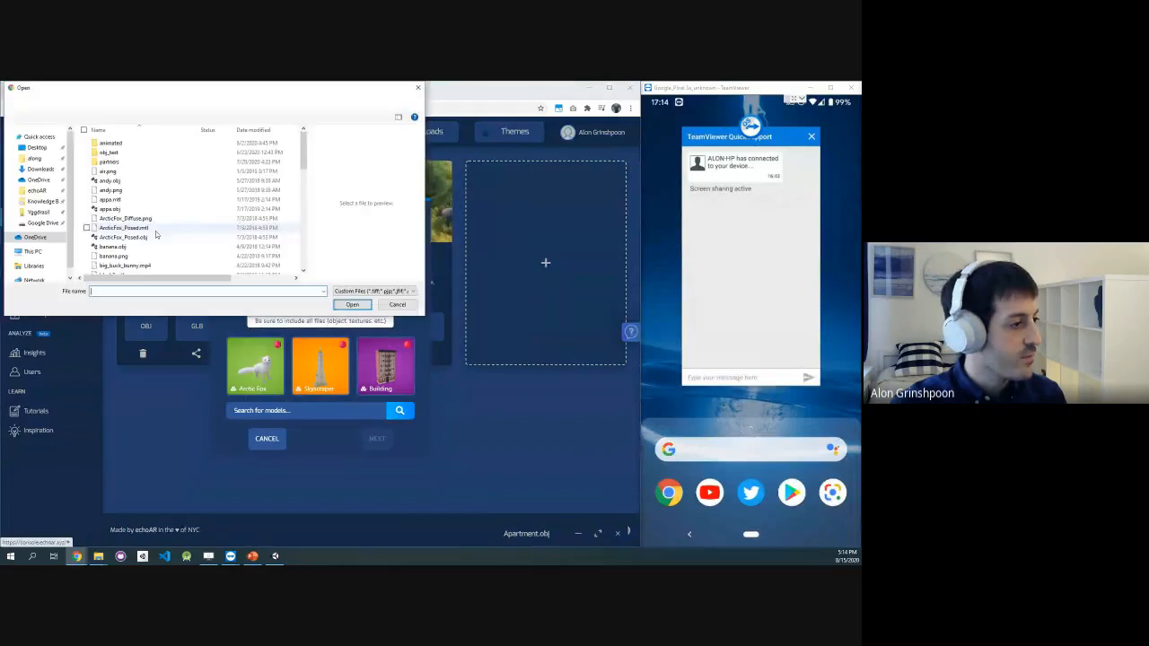
{"action": "scroll", "coordinate": [185, 265], "scroll_direction": "down", "scroll_amount": 3}
{"action": "left_click", "coordinate": [183, 260]}
{"action": "double_click", "coordinate": [183, 262]}
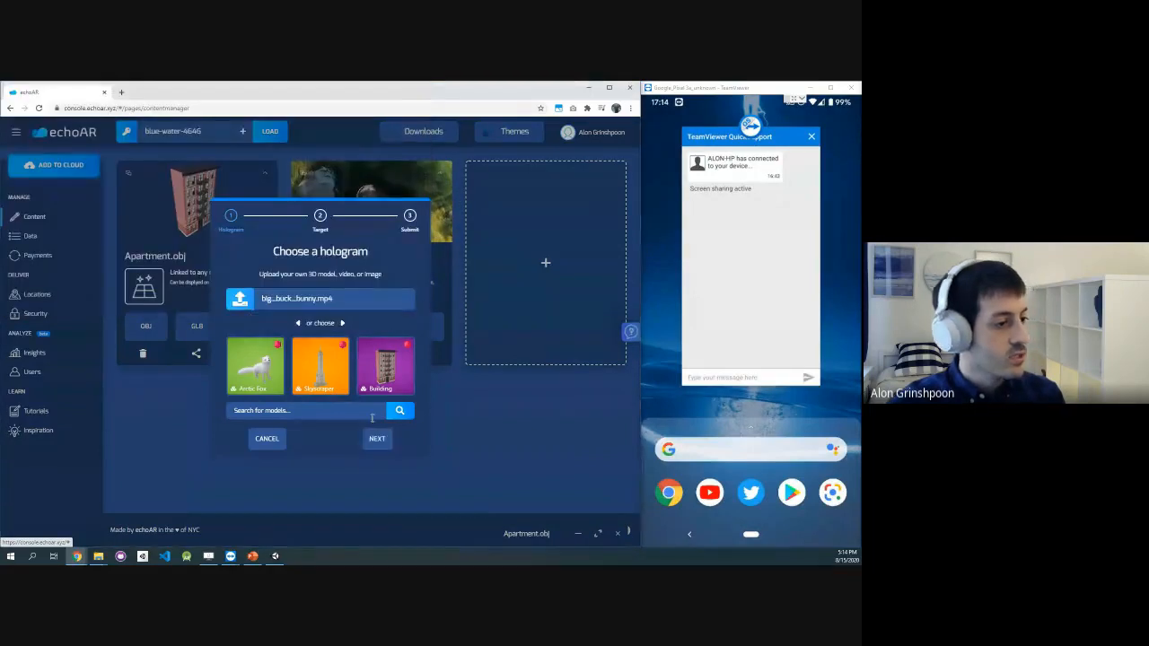
{"action": "left_click", "coordinate": [376, 438]}
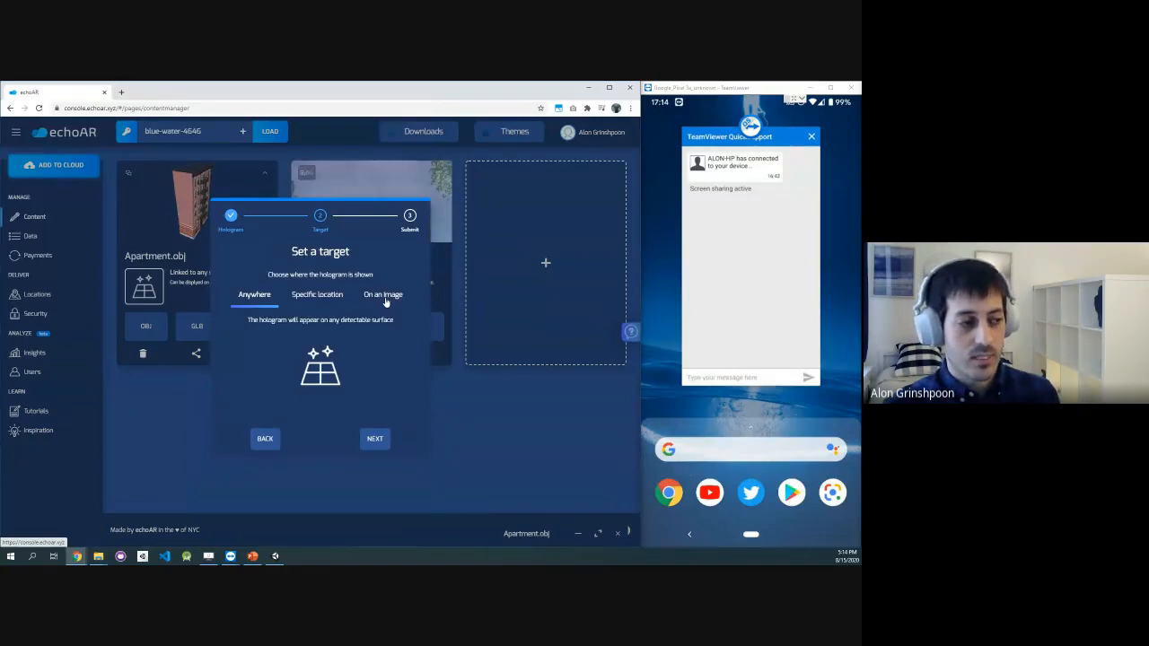
Anchor the video on the air.png image and upload it.
{"action": "left_click", "coordinate": [386, 298]}
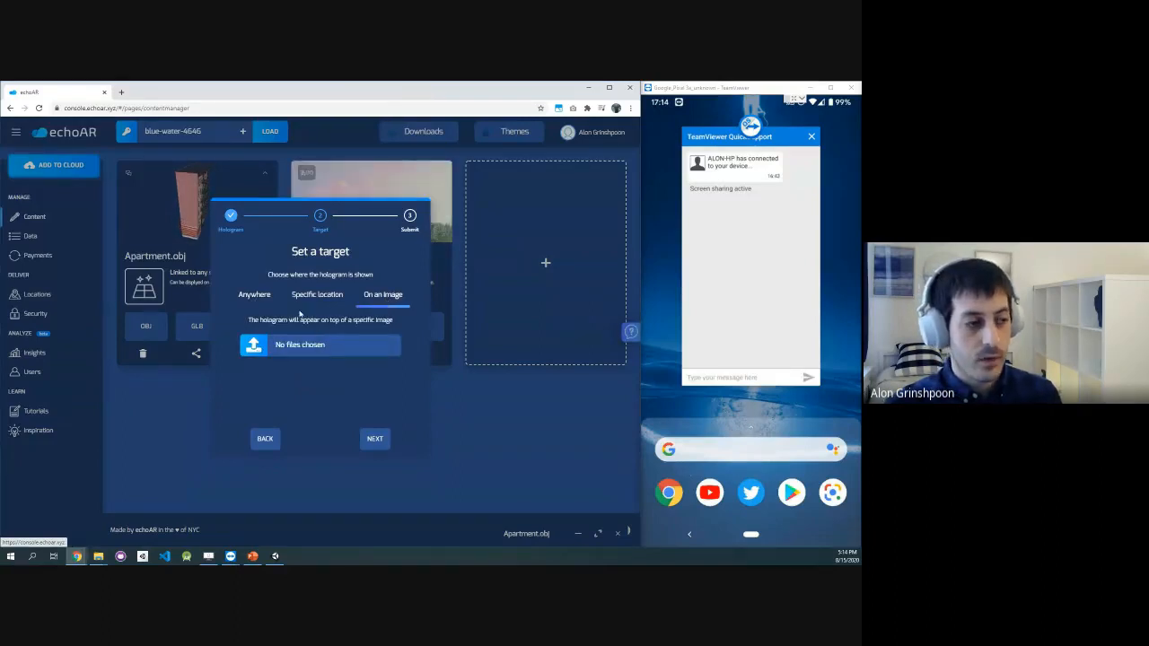
{"action": "left_click", "coordinate": [261, 351]}
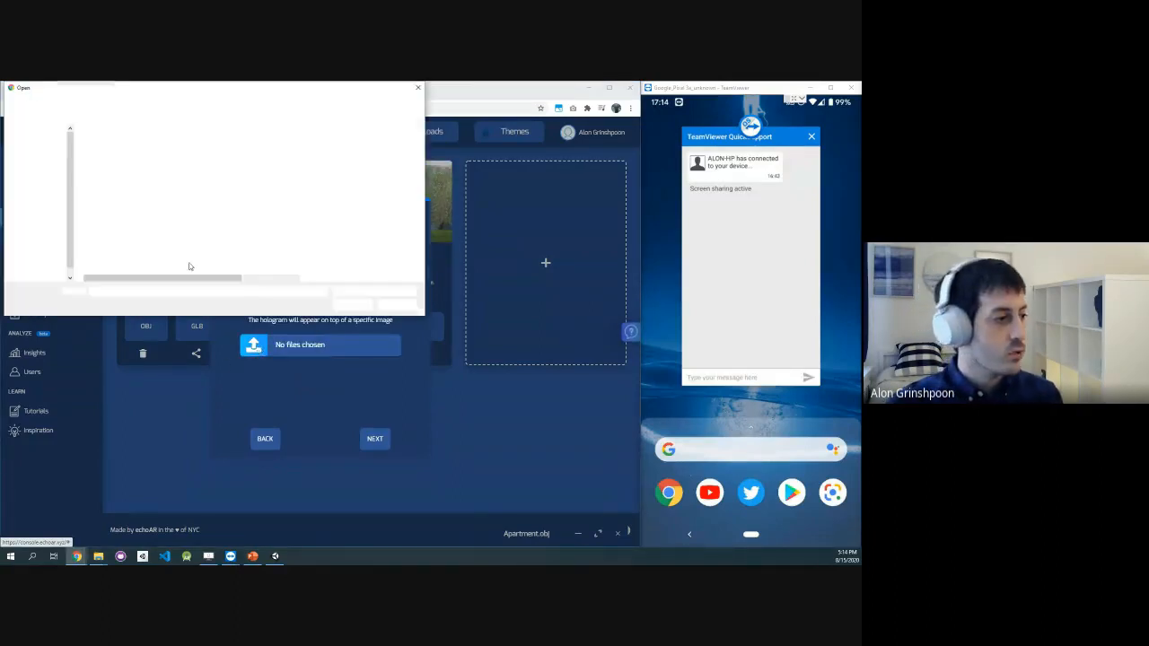
{"action": "left_click", "coordinate": [168, 171]}
{"action": "double_click", "coordinate": [169, 170]}
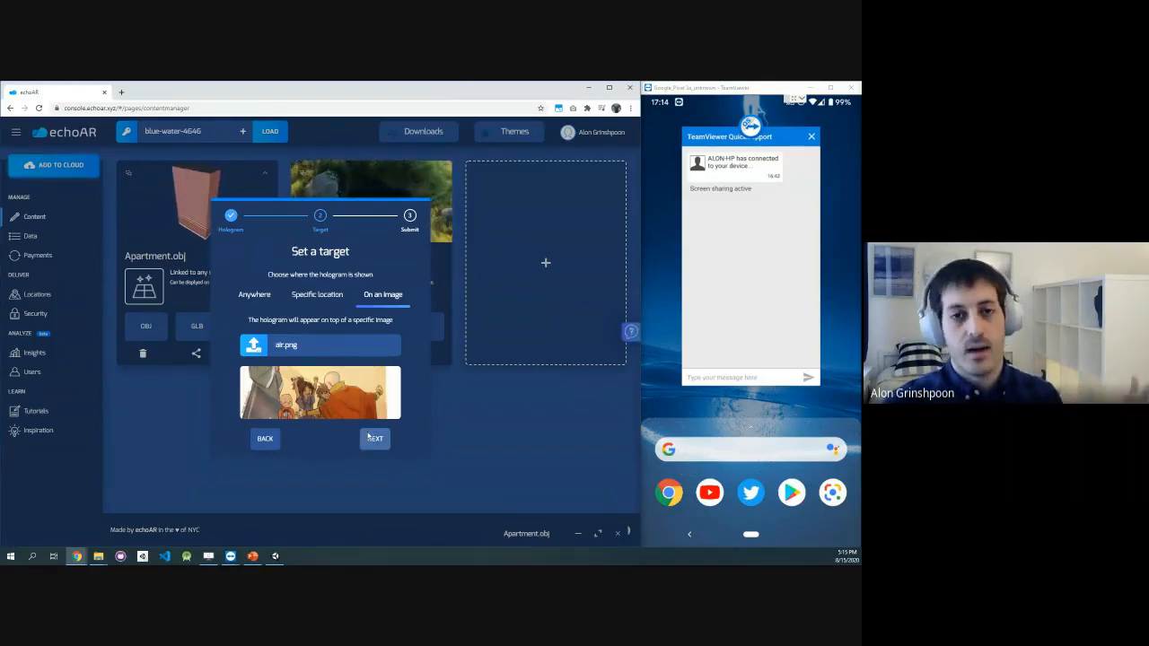
{"action": "left_click", "coordinate": [374, 440]}
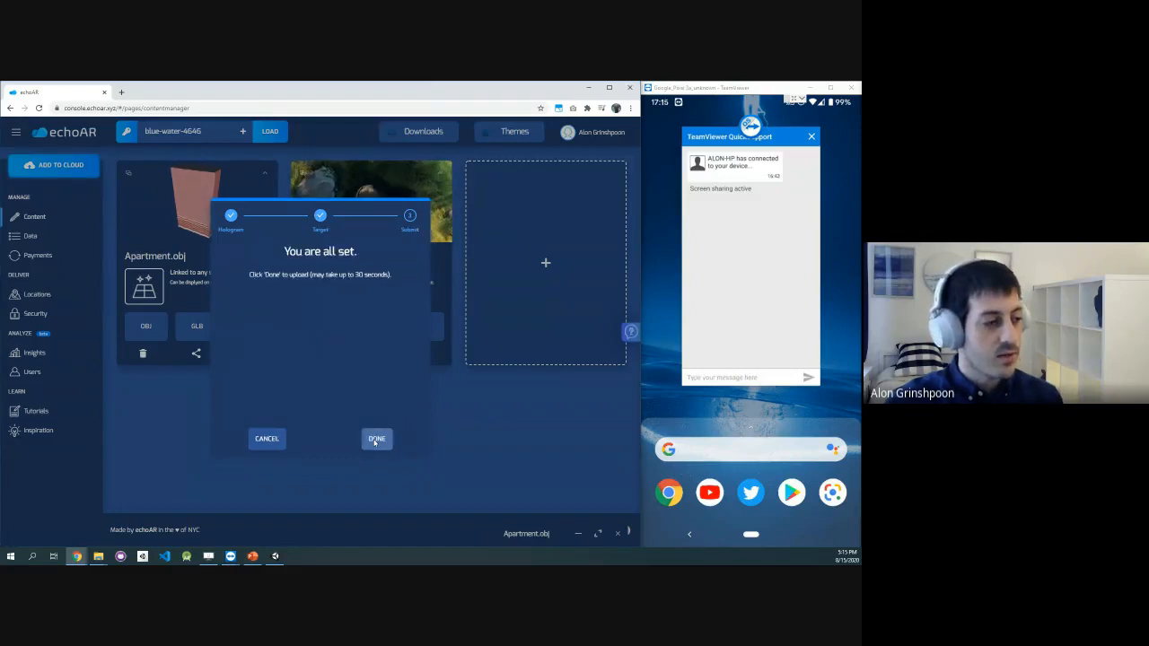
{"action": "left_click", "coordinate": [375, 440]}
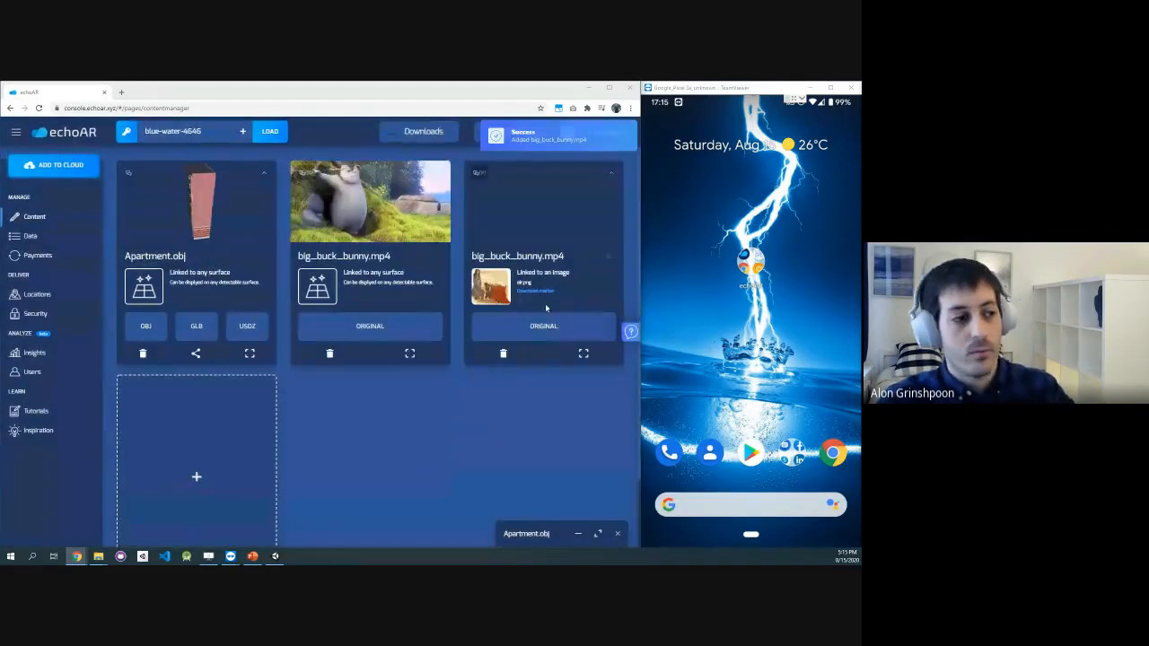
Delete the surface-linked big_buck_bunny.mp4 card and start adding the Arctic Fox model.
{"action": "left_click", "coordinate": [330, 354]}
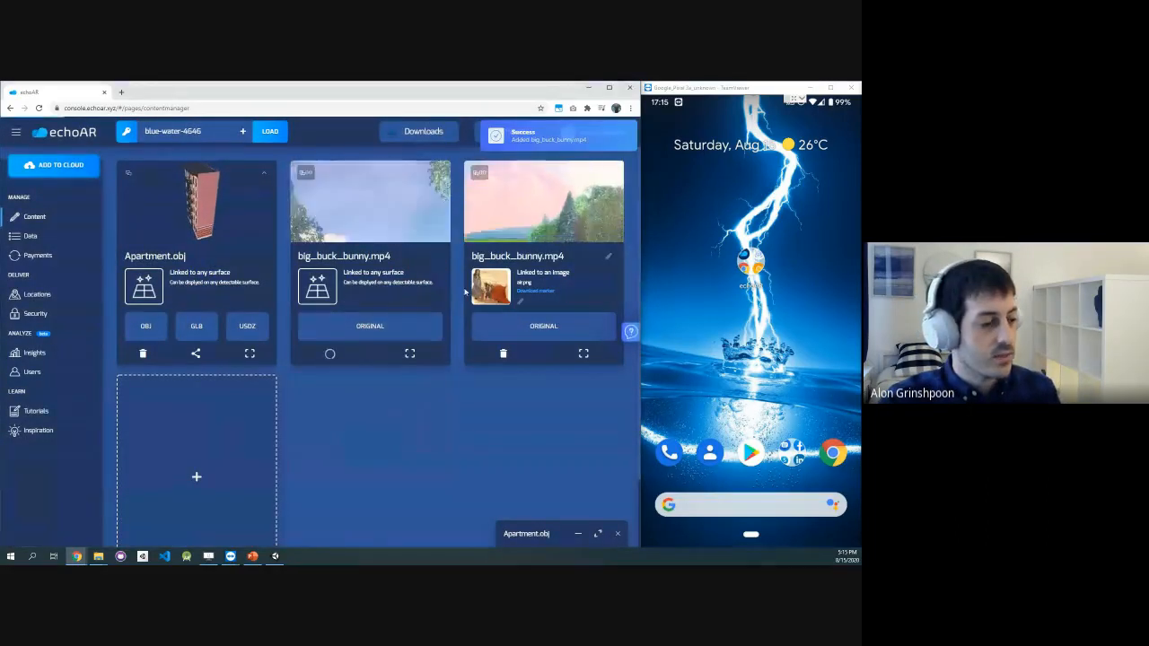
{"action": "left_click", "coordinate": [478, 285]}
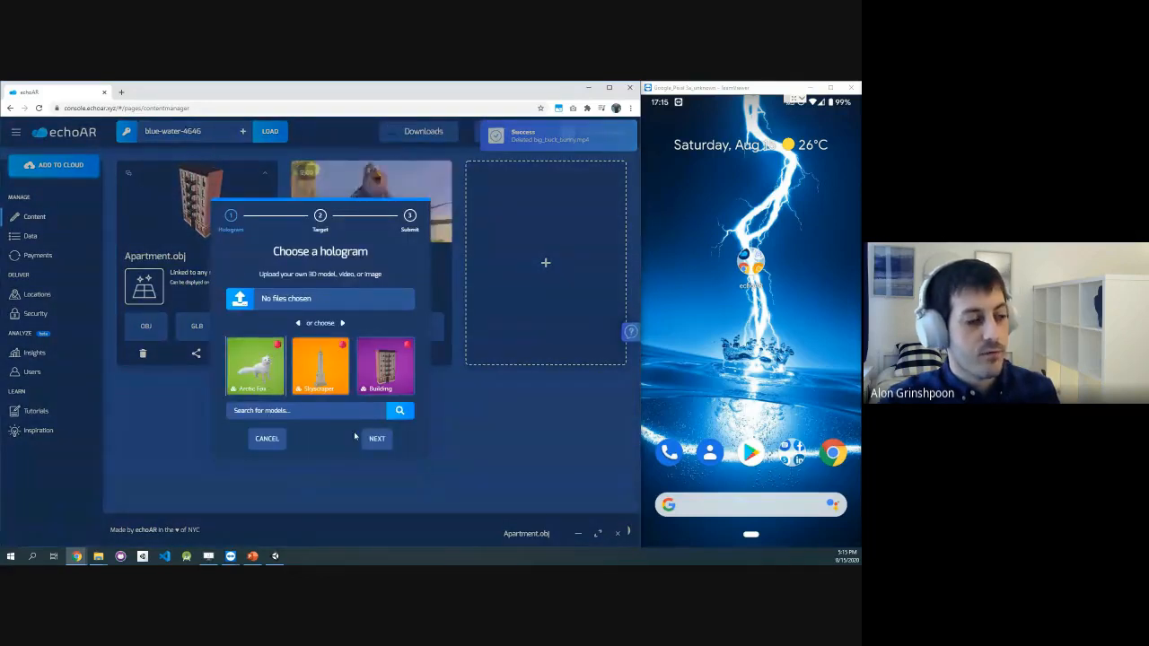
{"action": "left_click", "coordinate": [375, 438]}
Pin Arctic Fox to New York, NY, USA, then show the image-linked video's QR code.
{"action": "left_click", "coordinate": [316, 295]}
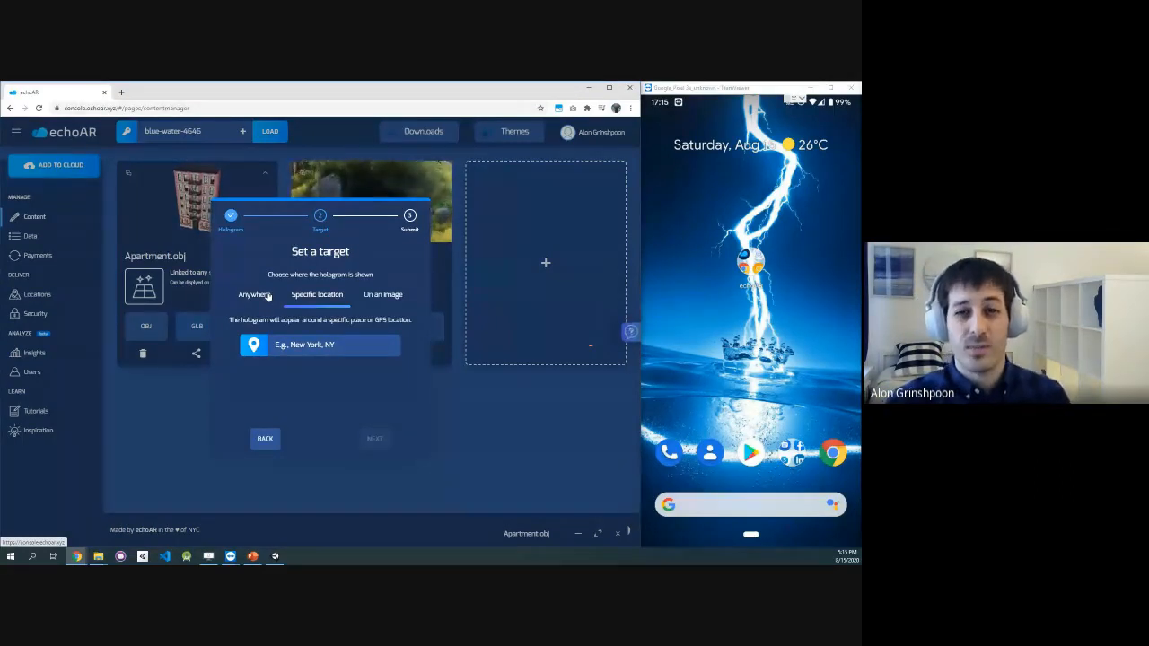
{"action": "left_click", "coordinate": [321, 344]}
{"action": "type", "text": "New York"}
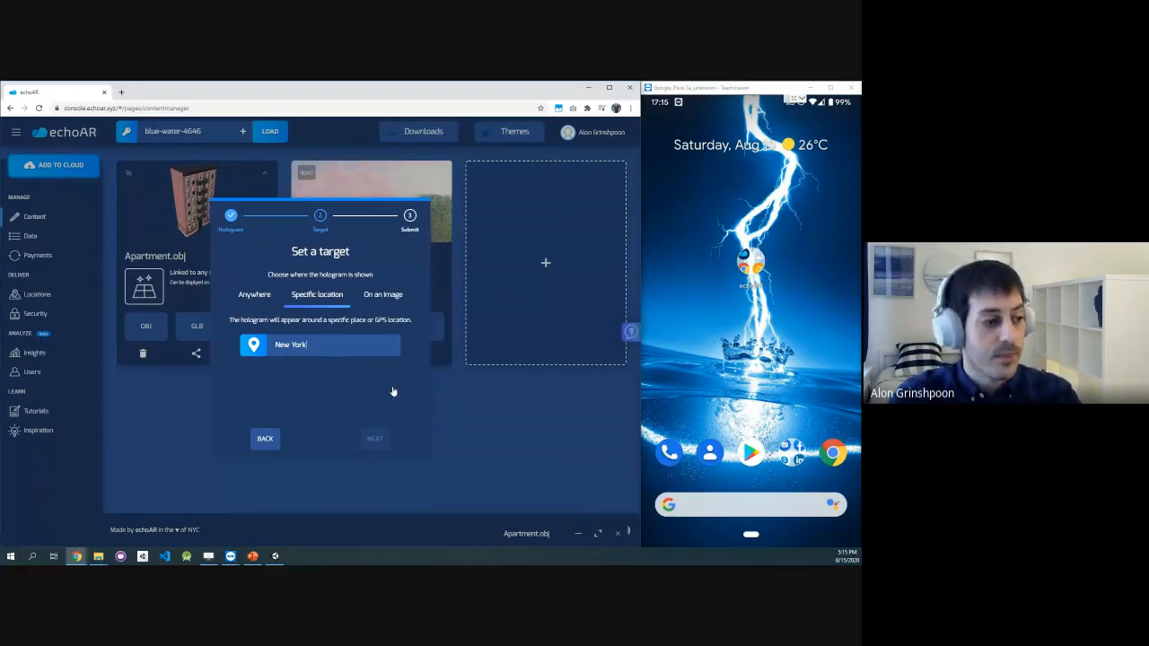
{"action": "left_click", "coordinate": [376, 439]}
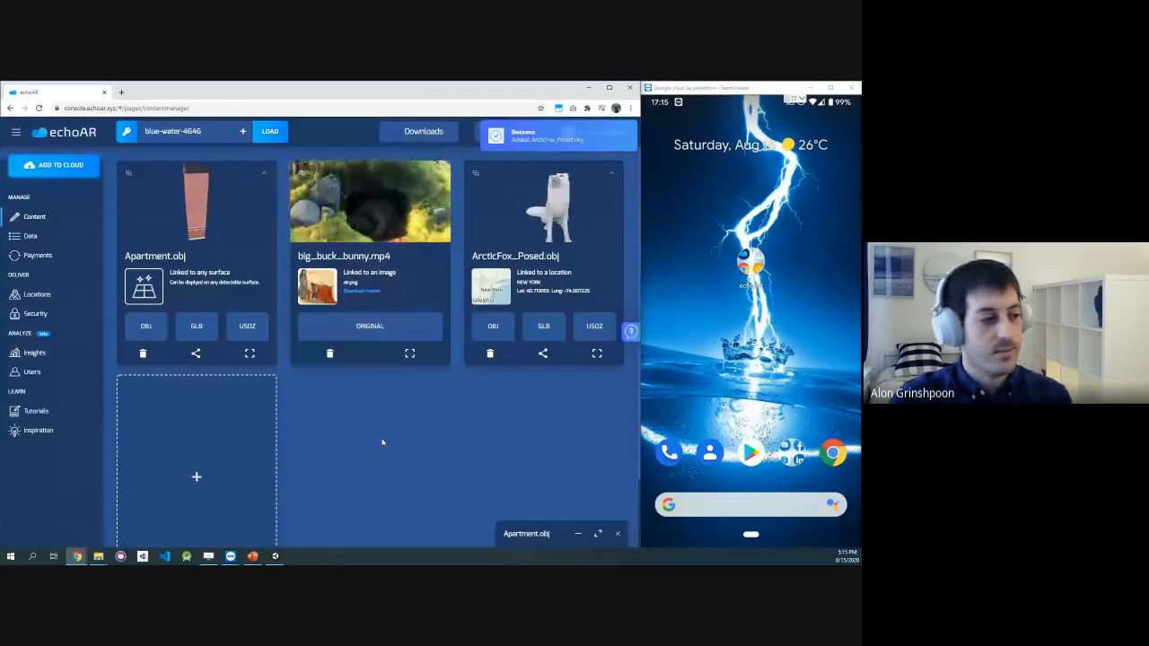
{"action": "left_click", "coordinate": [410, 353]}
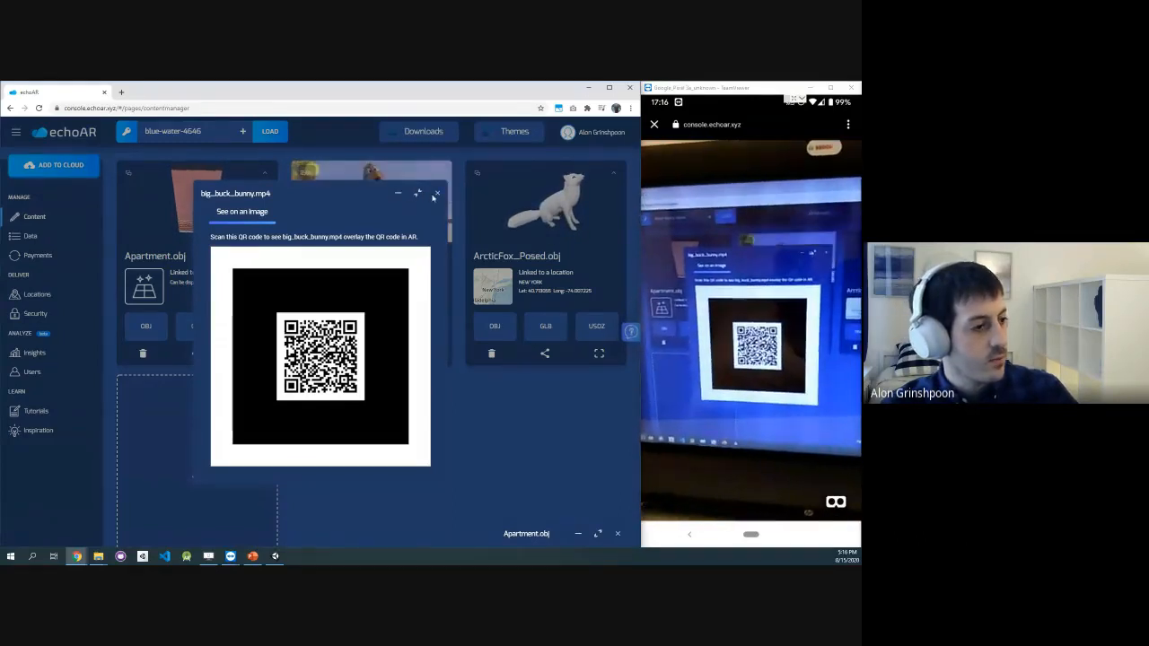
Close the video's QR code, view the air.png target and its marker version, then close it.
{"action": "left_click", "coordinate": [437, 194]}
{"action": "left_click", "coordinate": [370, 327]}
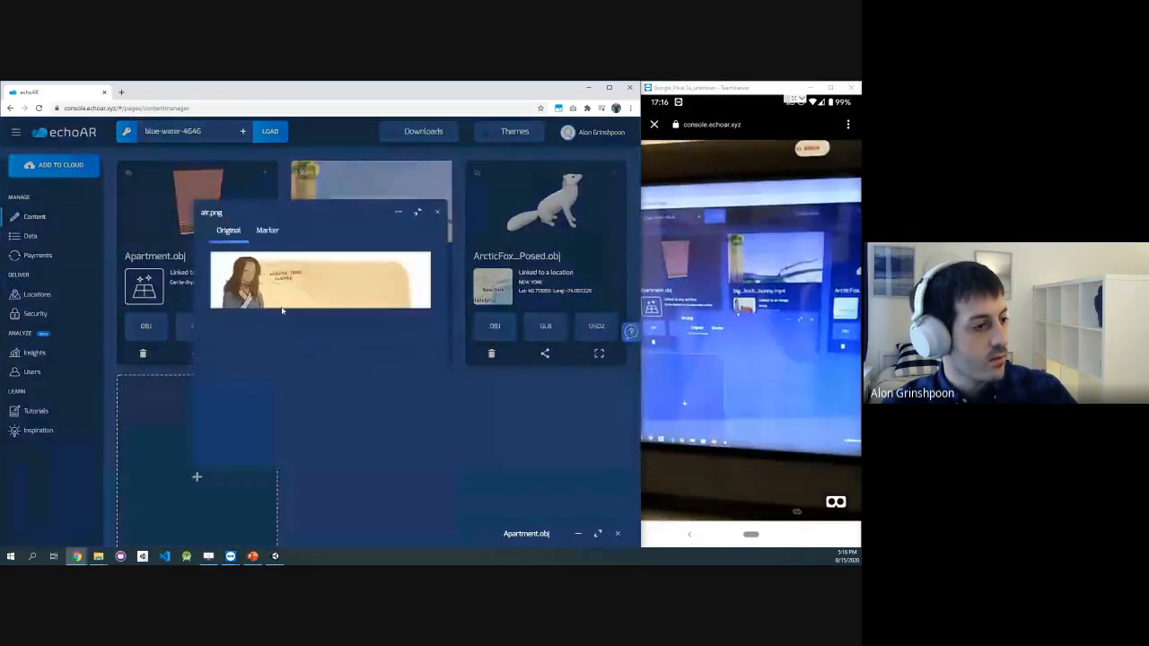
{"action": "left_click", "coordinate": [268, 231]}
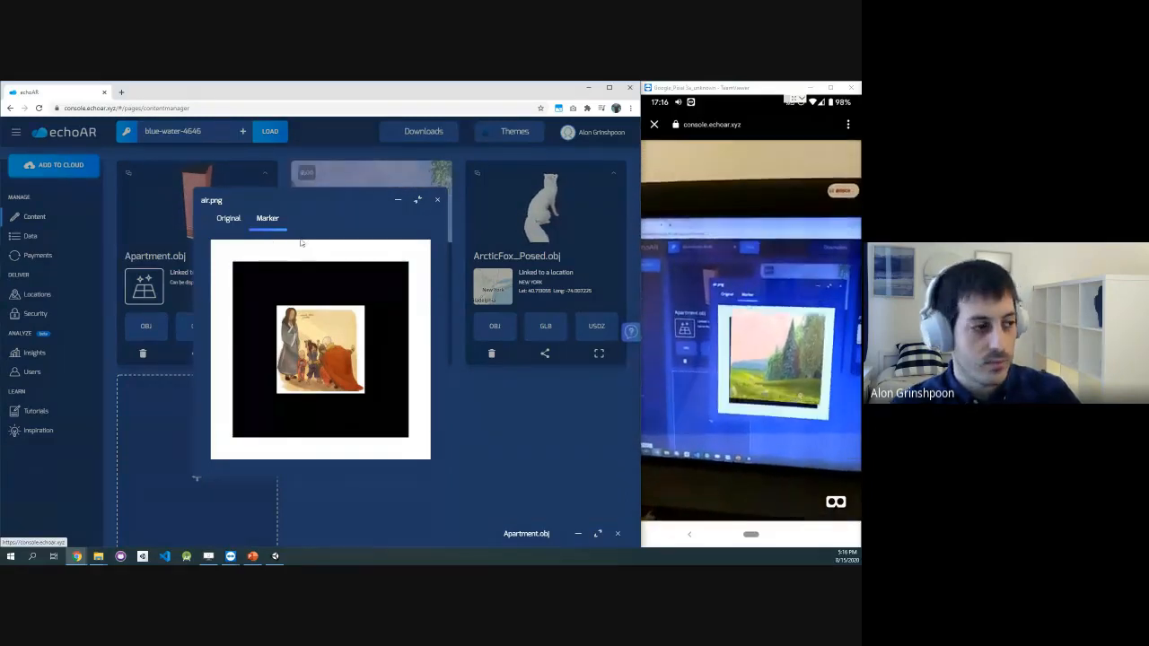
{"action": "left_click", "coordinate": [437, 199]}
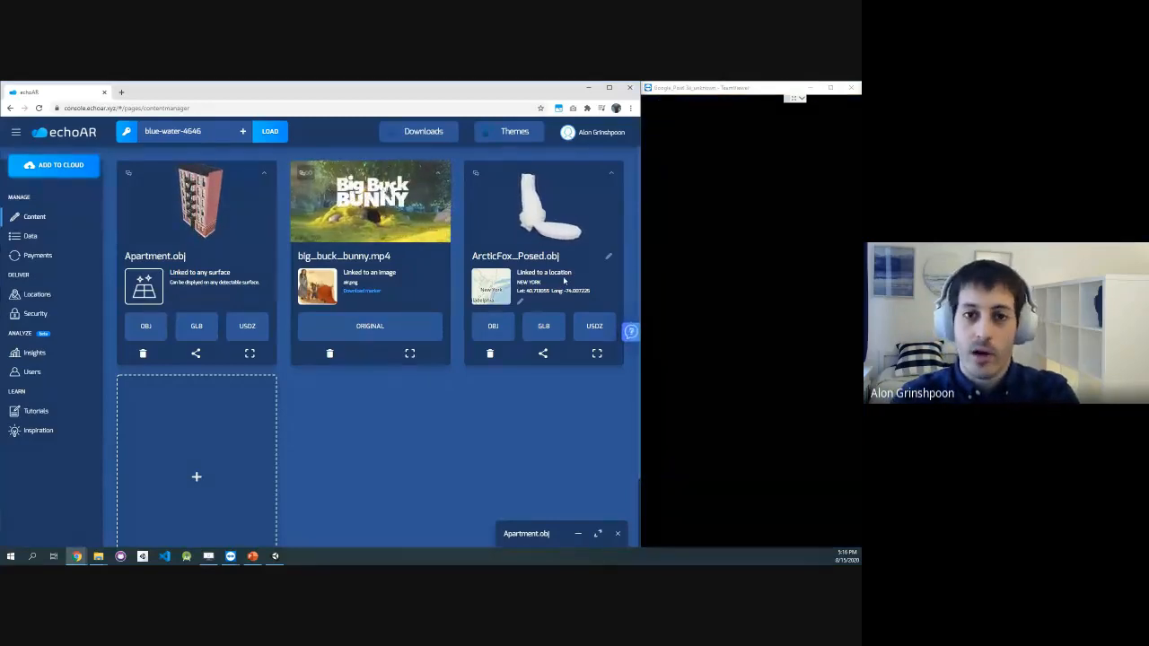
Check the apps list, preview the light theme, then open the documentation from the help panel.
{"action": "left_click", "coordinate": [444, 131]}
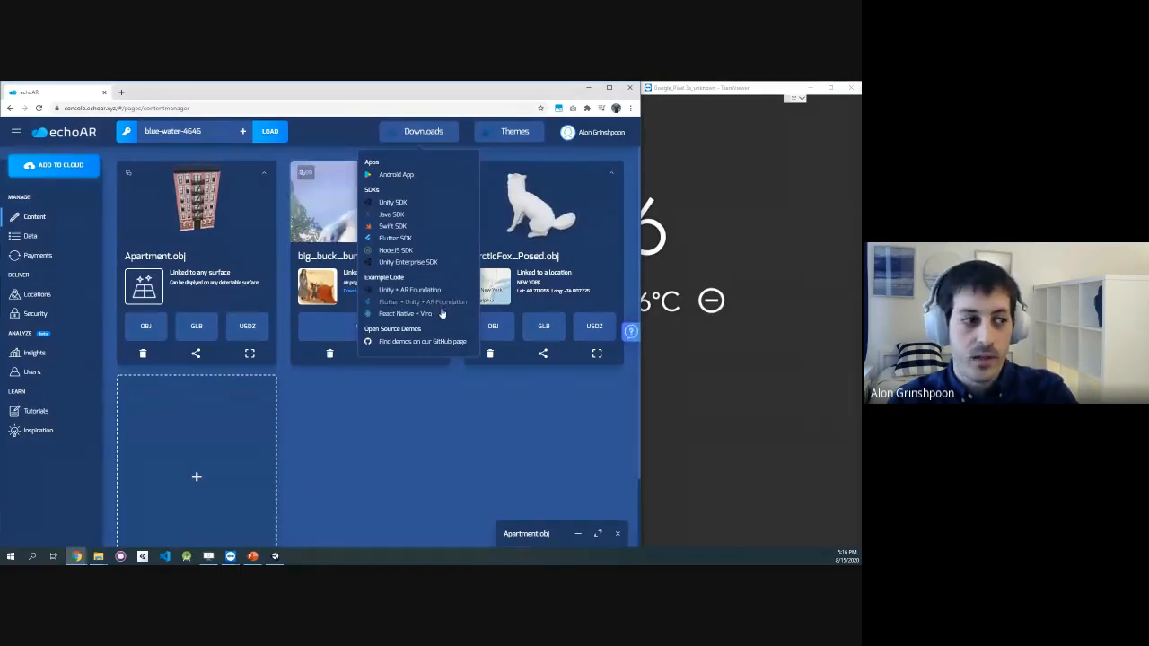
{"action": "mouse_move", "coordinate": [526, 131]}
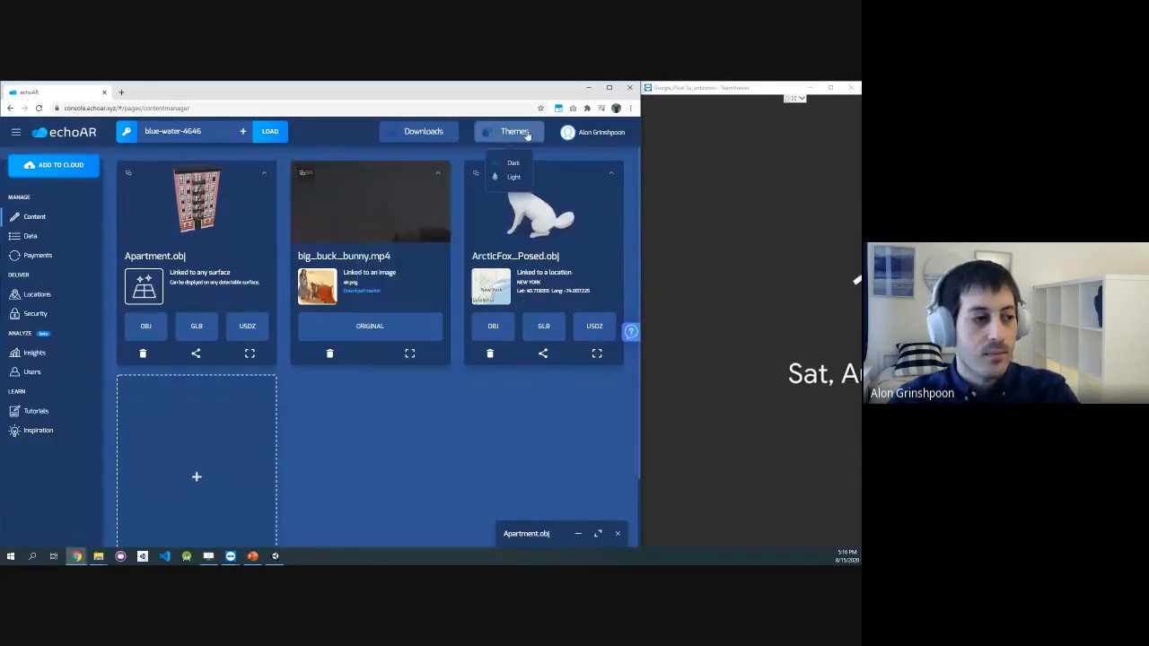
{"action": "left_click", "coordinate": [513, 176]}
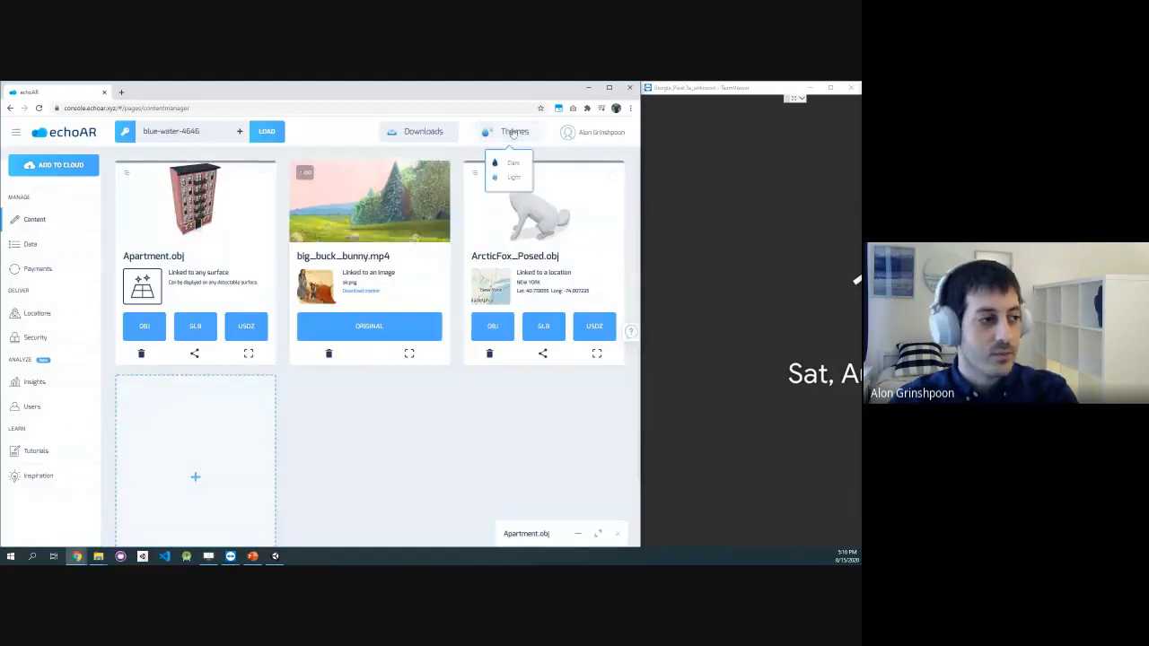
{"action": "left_click", "coordinate": [512, 163]}
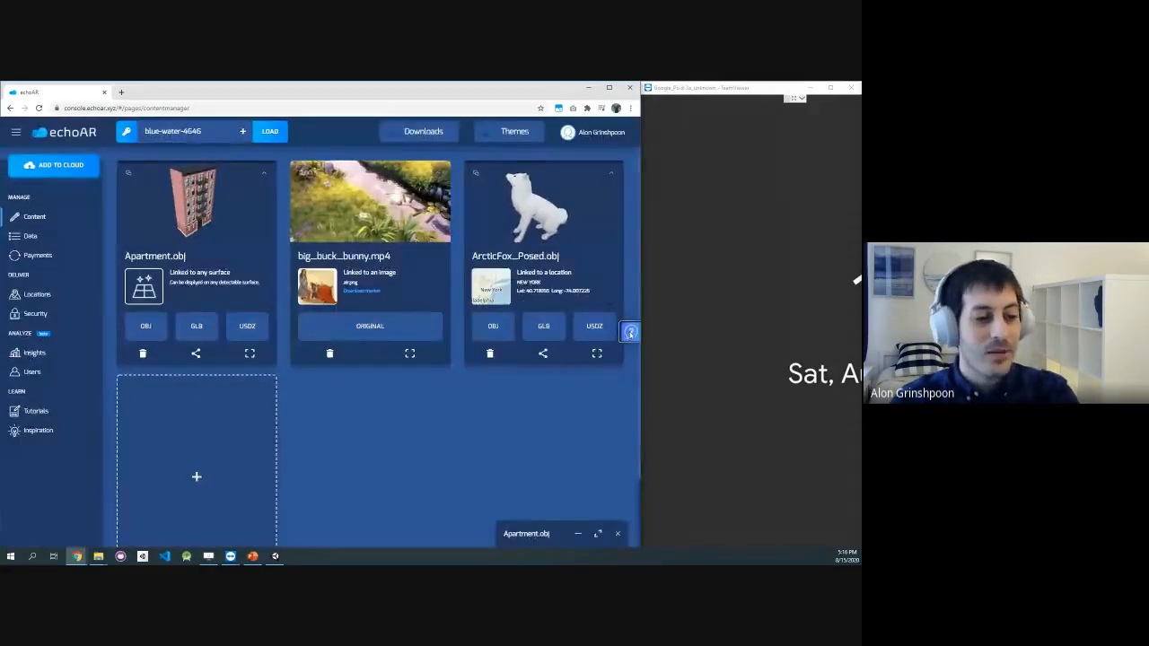
{"action": "left_click", "coordinate": [629, 331]}
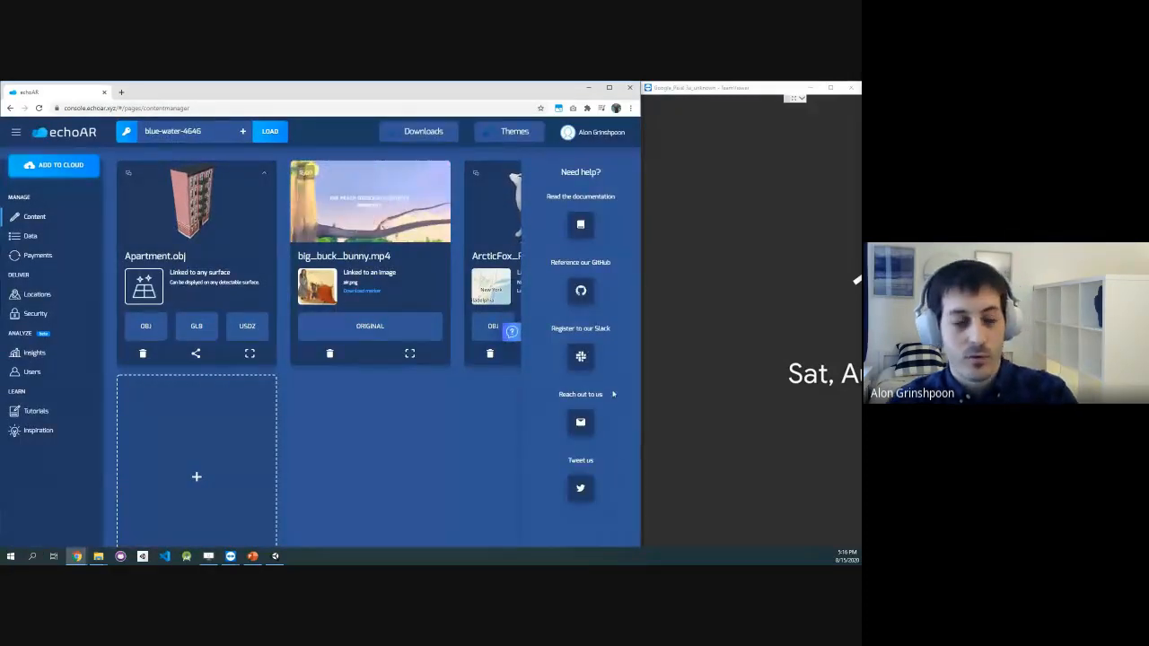
{"action": "left_click", "coordinate": [579, 226]}
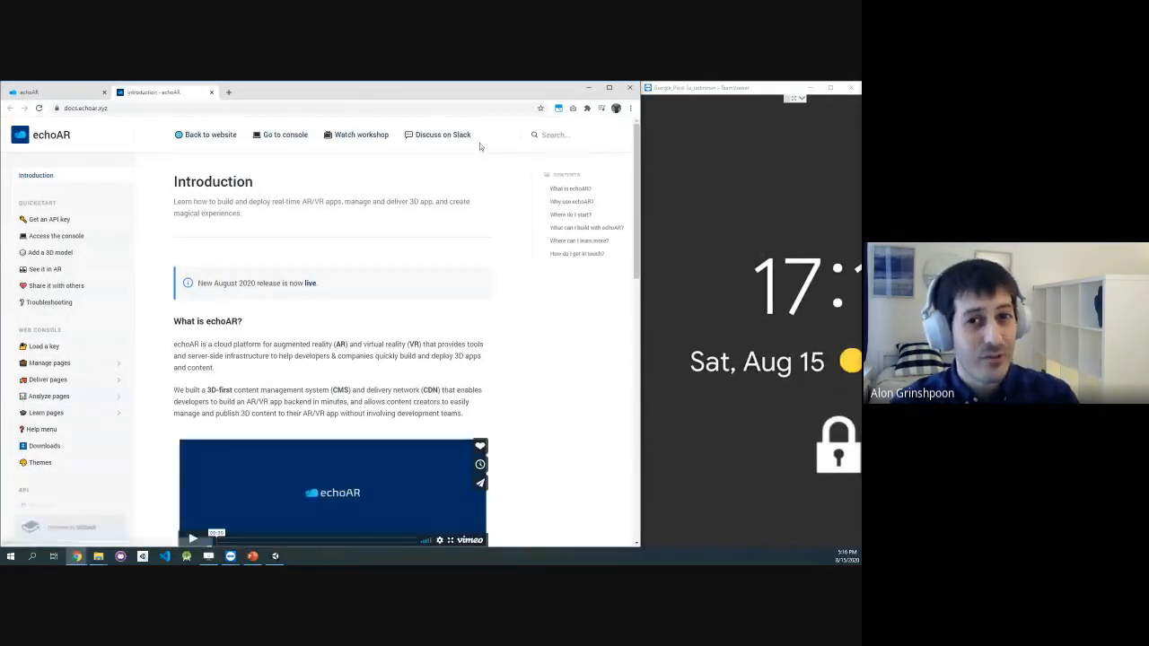
Read through the 'Add a 3D model' guide, then open the 'Share it with others' page.
{"action": "left_click", "coordinate": [369, 107]}
{"action": "key", "text": "BackSpace"}
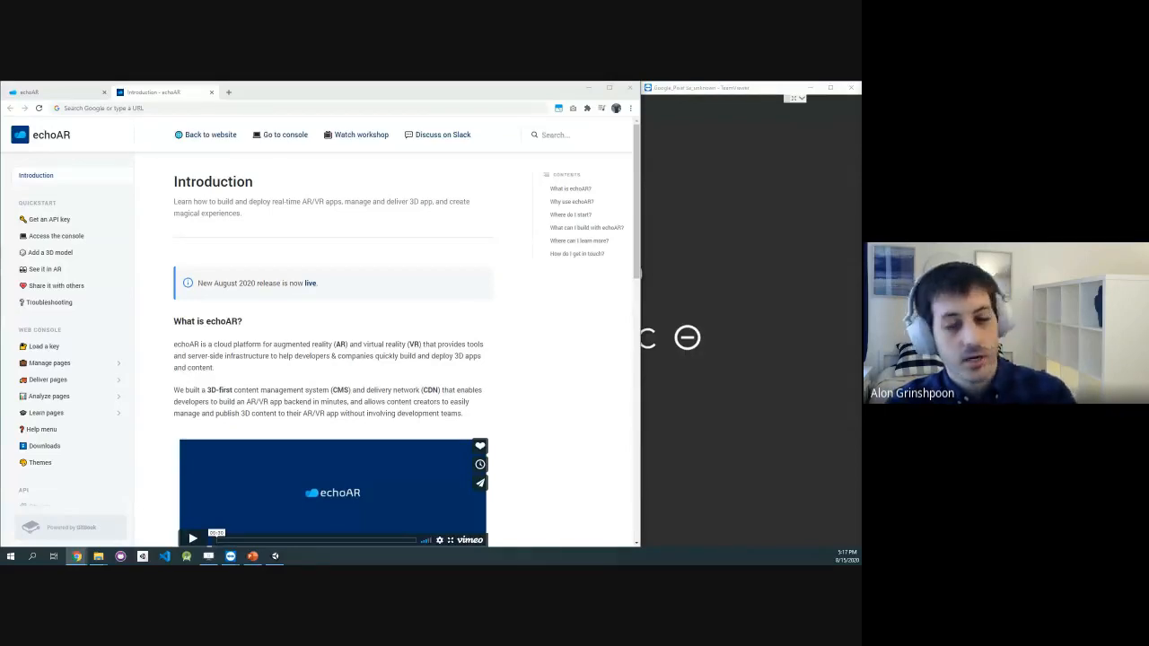
{"action": "left_click", "coordinate": [96, 251]}
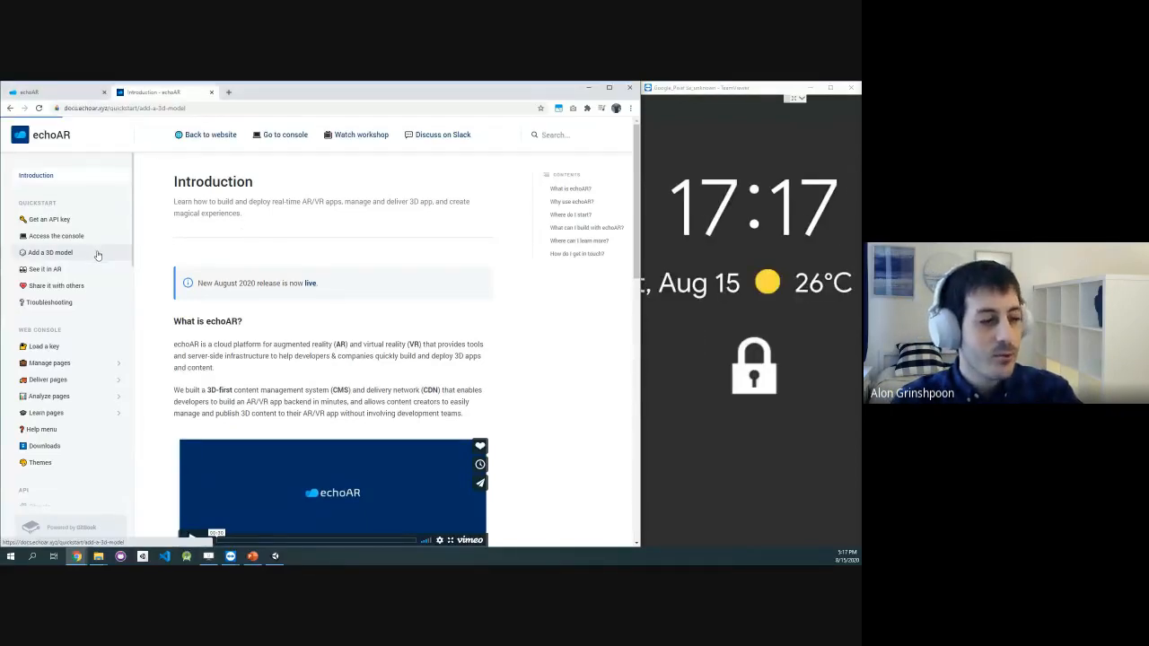
{"action": "scroll", "coordinate": [338, 413], "scroll_direction": "down", "scroll_amount": 3}
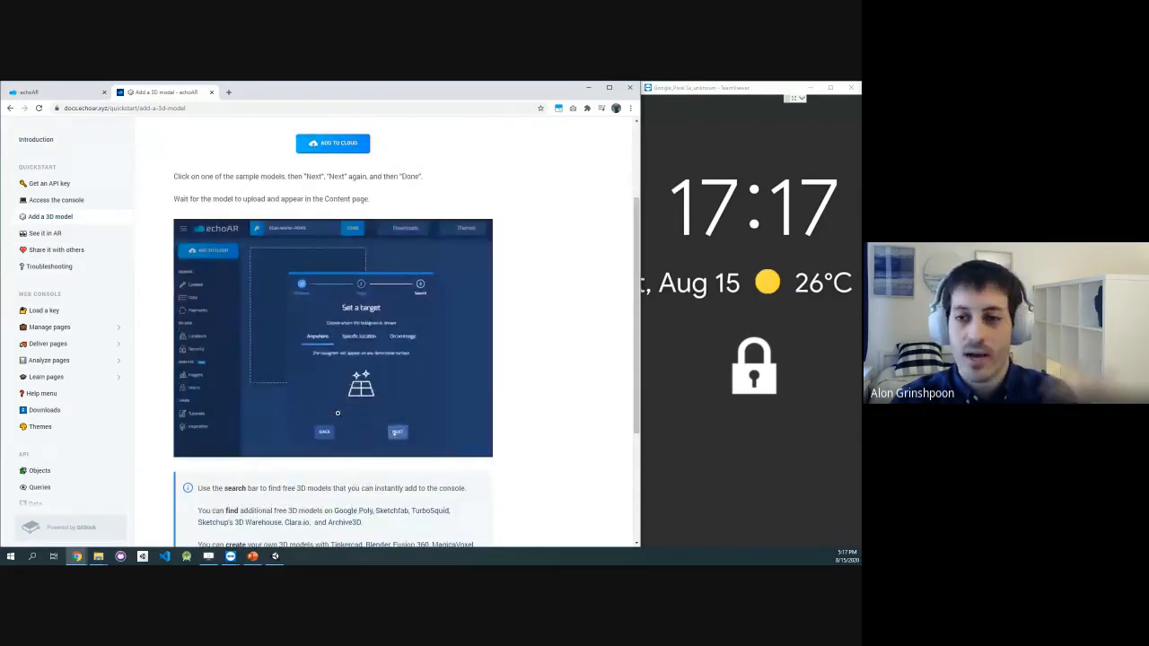
{"action": "scroll", "coordinate": [338, 413], "scroll_direction": "down", "scroll_amount": 3}
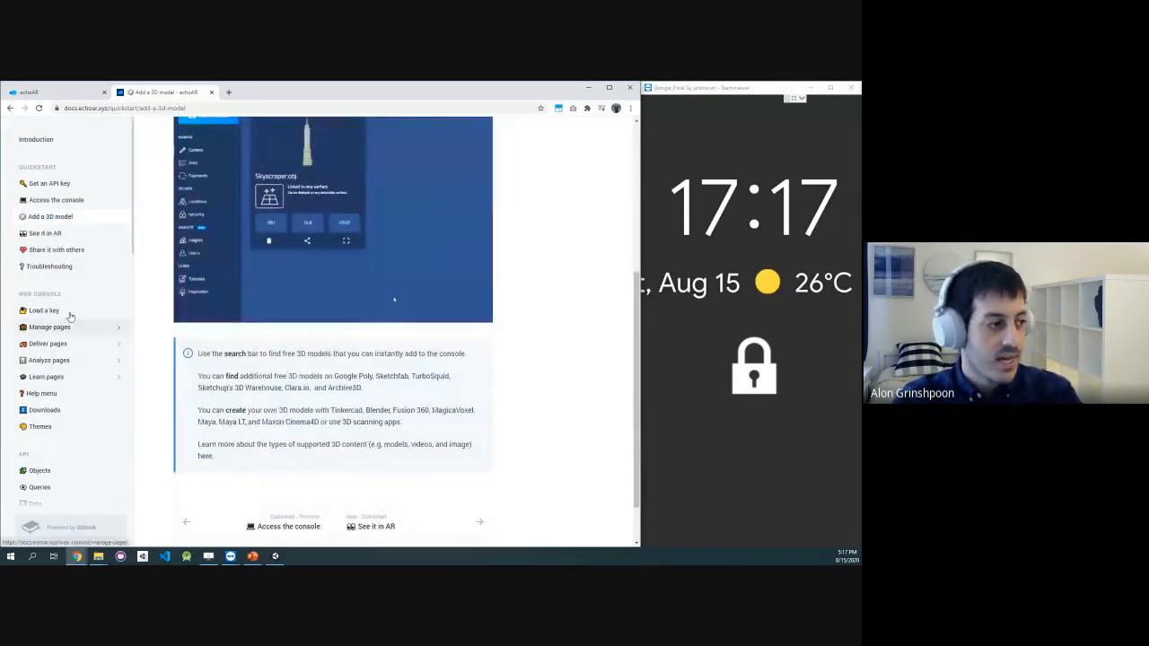
{"action": "scroll", "coordinate": [89, 348], "scroll_direction": "down", "scroll_amount": 3}
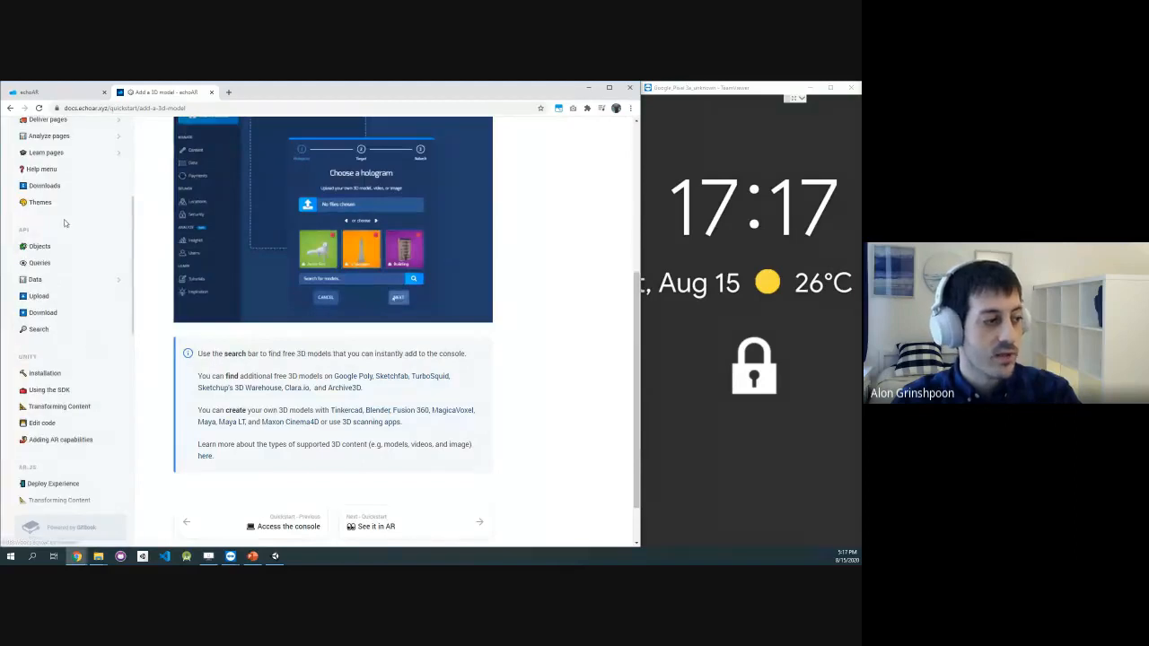
{"action": "scroll", "coordinate": [63, 306], "scroll_direction": "down", "scroll_amount": 2}
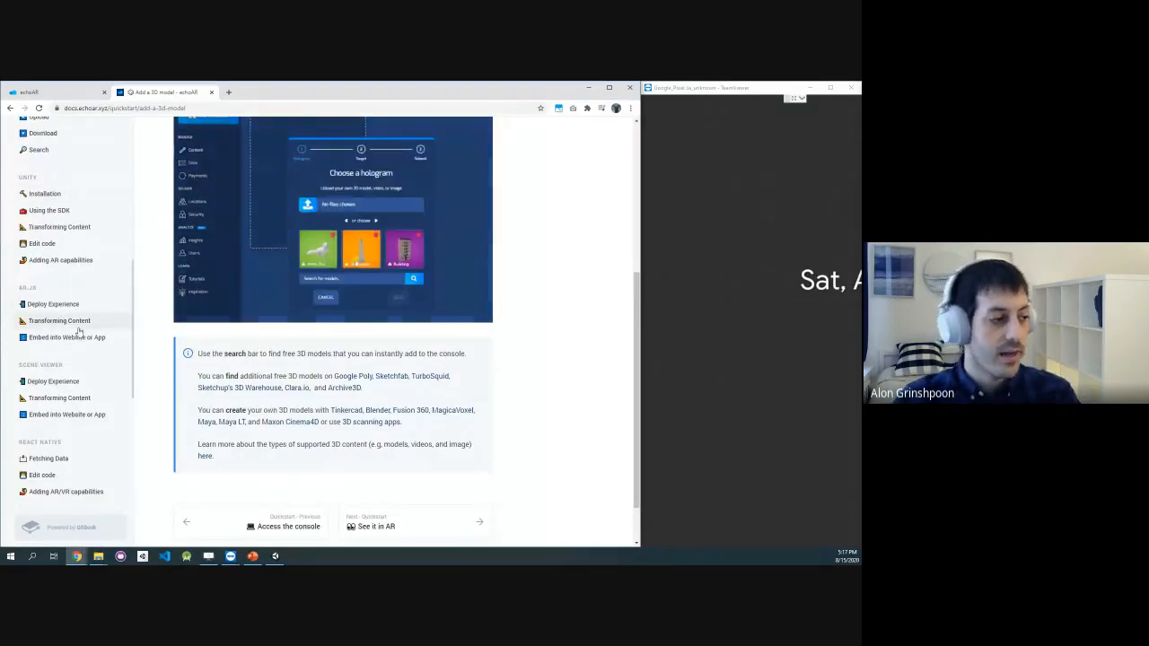
{"action": "scroll", "coordinate": [78, 377], "scroll_direction": "down", "scroll_amount": 2}
{"action": "scroll", "coordinate": [78, 388], "scroll_direction": "up", "scroll_amount": 10}
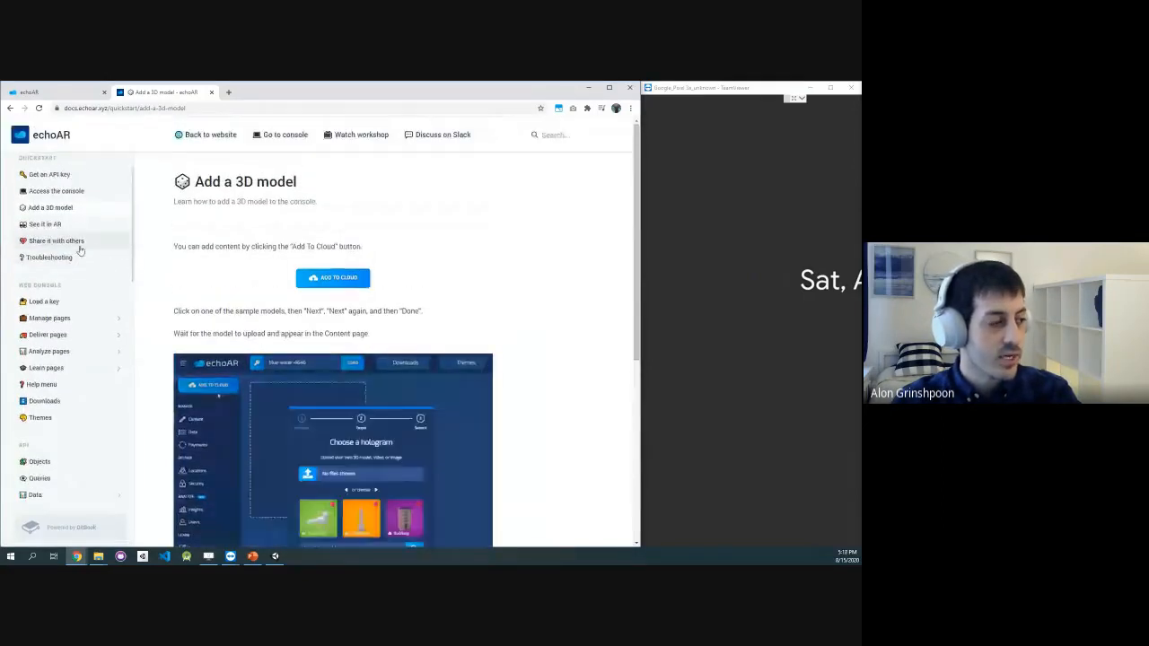
{"action": "left_click", "coordinate": [72, 241]}
From the console, open echoAR's GitHub repositories list and close the documentation tab.
{"action": "left_click", "coordinate": [81, 95]}
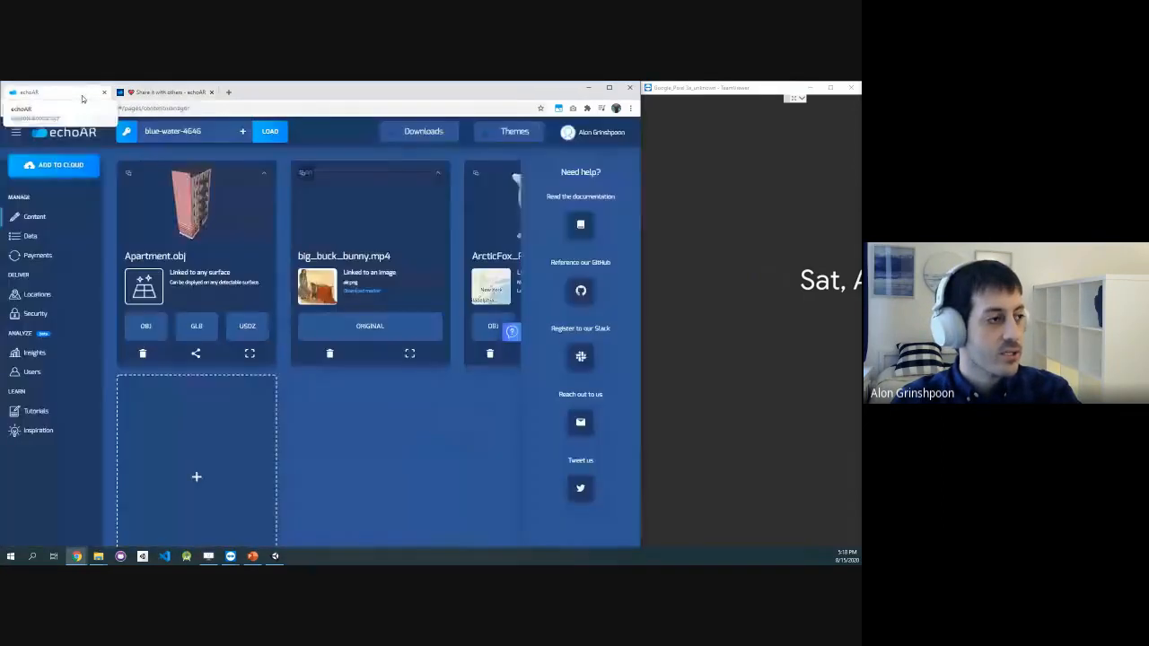
{"action": "left_click", "coordinate": [585, 294]}
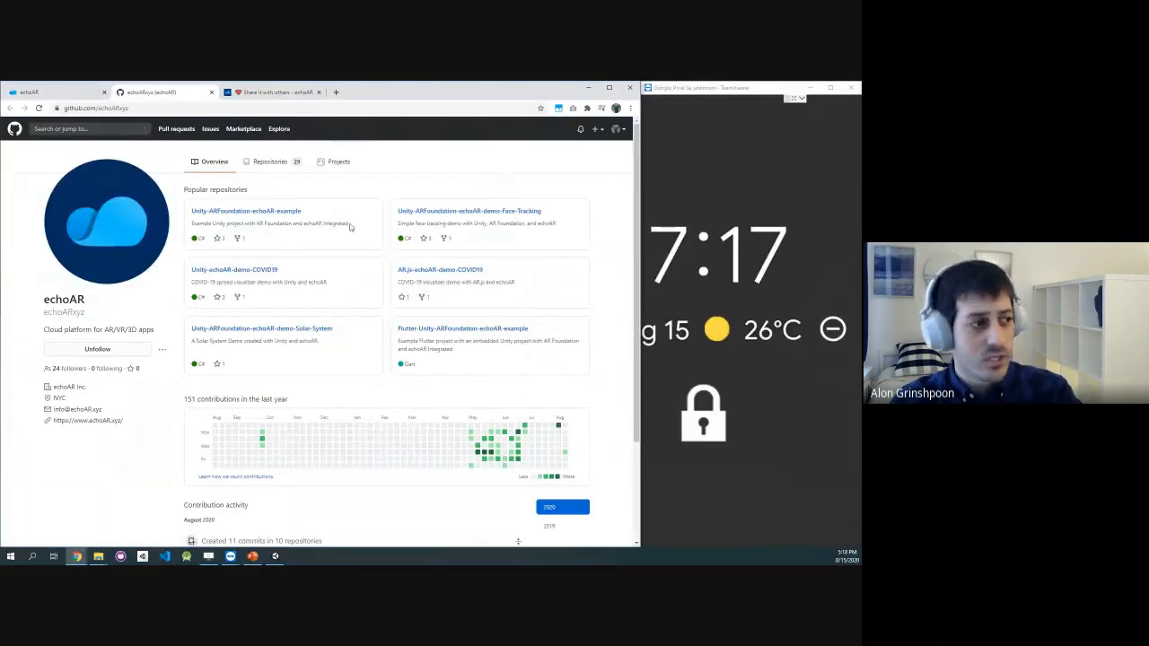
{"action": "left_click", "coordinate": [267, 163]}
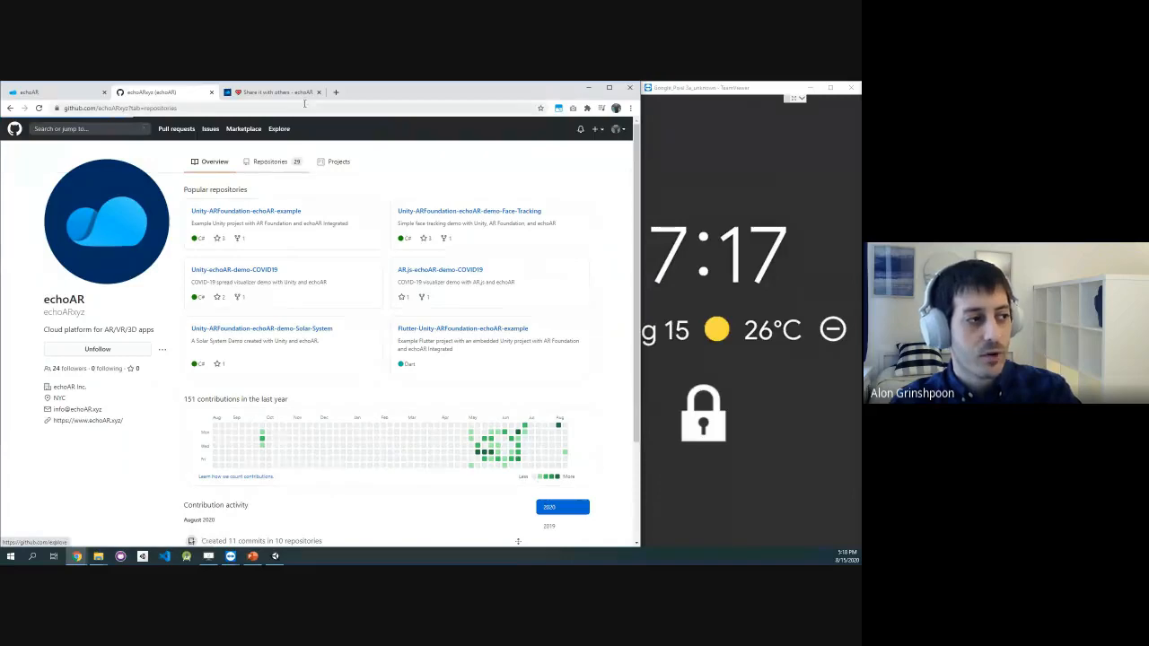
{"action": "left_click", "coordinate": [301, 93]}
{"action": "left_click", "coordinate": [318, 92]}
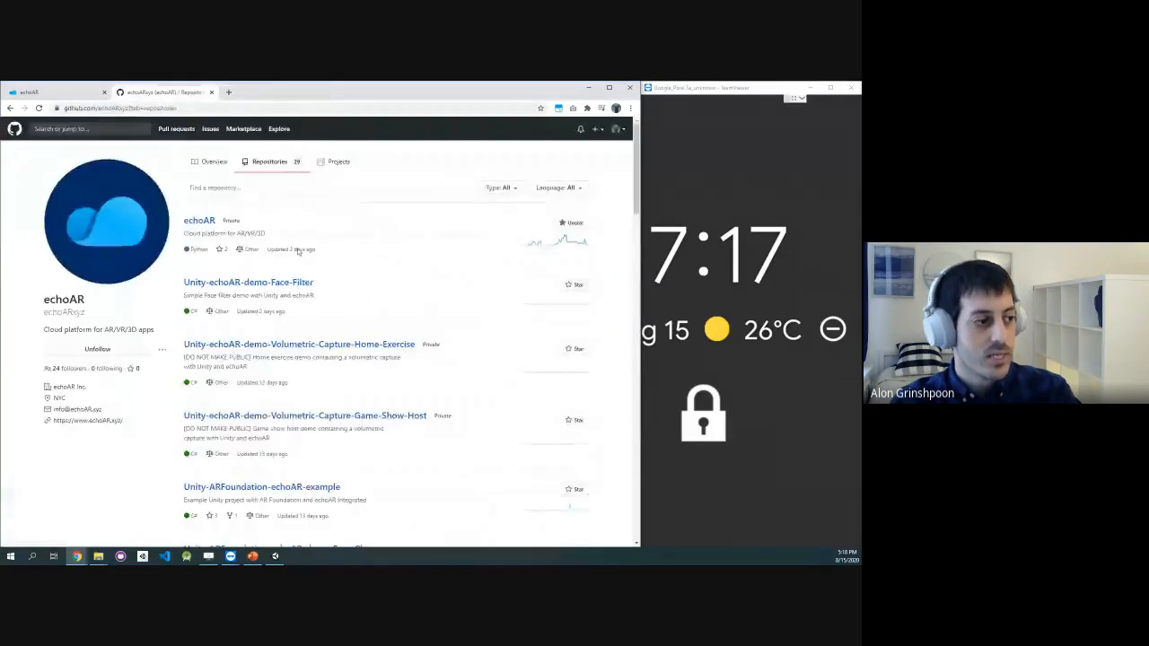
{"action": "scroll", "coordinate": [296, 292], "scroll_direction": "down", "scroll_amount": 3}
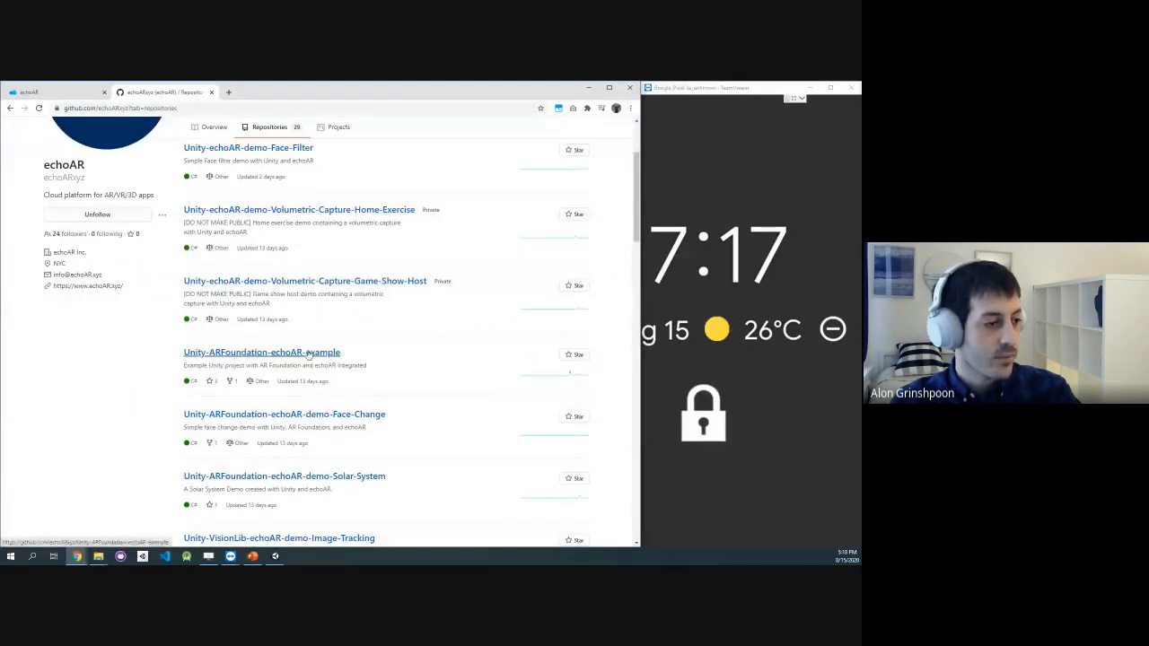
Open the Face-Change, Living-Room-TV, Unity COVID19, Remote-Work and Freaky-Museum demo repos in background tabs.
{"action": "middle_click", "coordinate": [323, 368]}
{"action": "scroll", "coordinate": [363, 375], "scroll_direction": "down", "scroll_amount": 4}
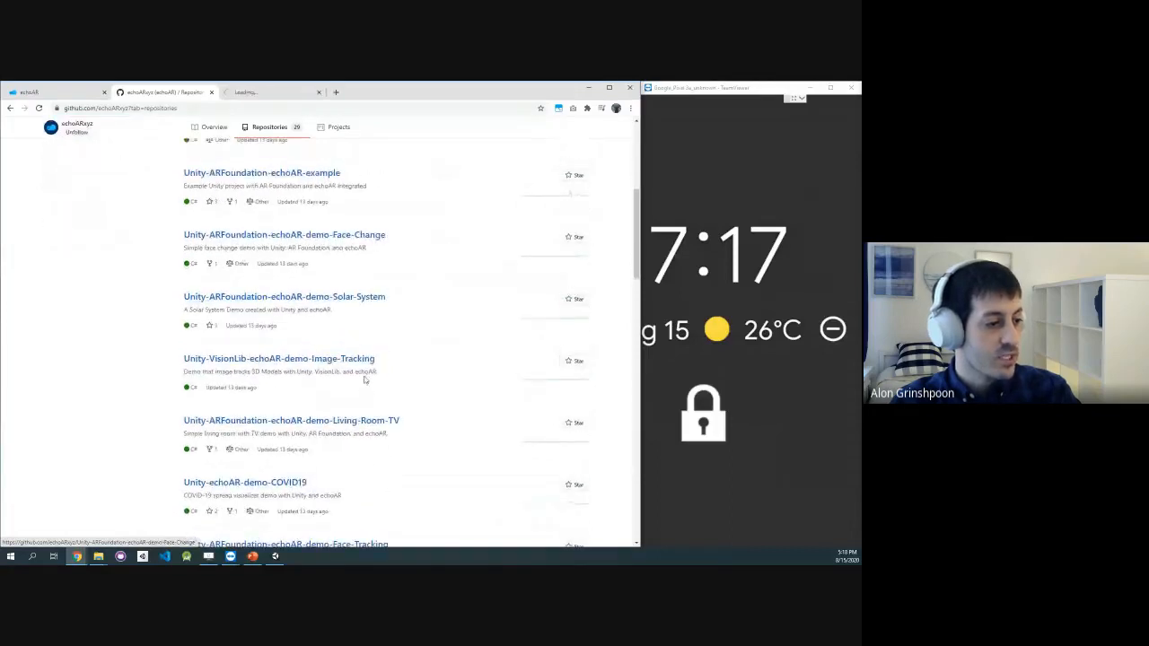
{"action": "middle_click", "coordinate": [373, 248]}
{"action": "middle_click", "coordinate": [296, 304]}
{"action": "scroll", "coordinate": [350, 398], "scroll_direction": "down", "scroll_amount": 8}
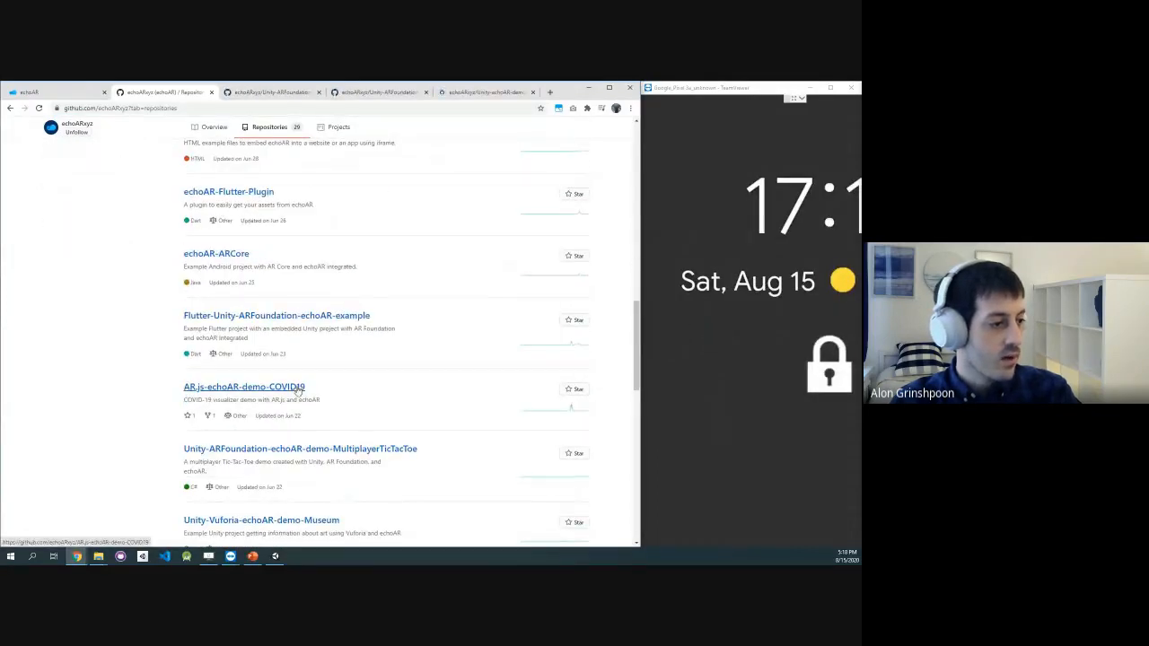
{"action": "scroll", "coordinate": [299, 389], "scroll_direction": "down", "scroll_amount": 1}
{"action": "scroll", "coordinate": [300, 389], "scroll_direction": "down", "scroll_amount": 2}
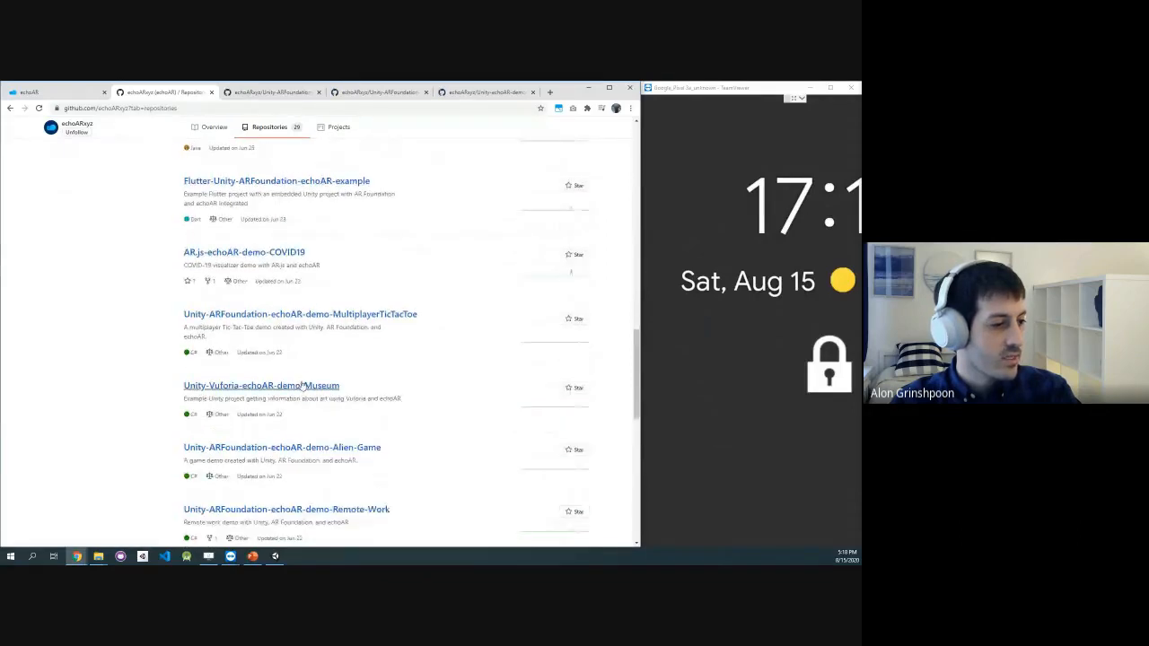
{"action": "scroll", "coordinate": [339, 392], "scroll_direction": "down", "scroll_amount": 6}
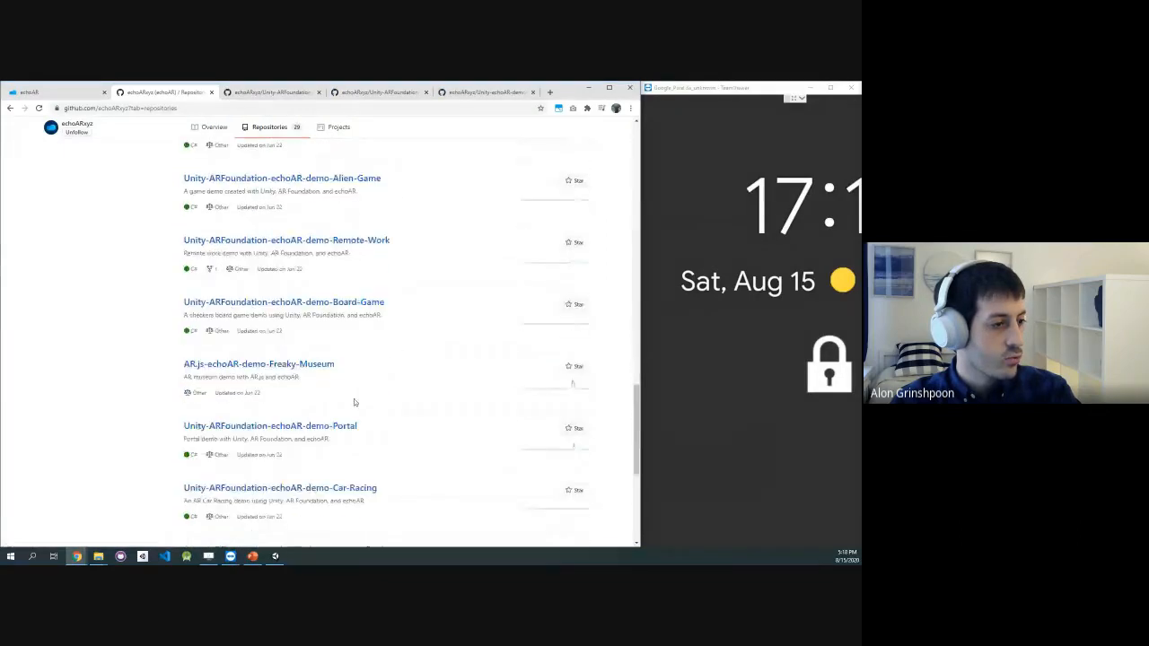
{"action": "middle_click", "coordinate": [357, 241]}
{"action": "middle_click", "coordinate": [316, 366]}
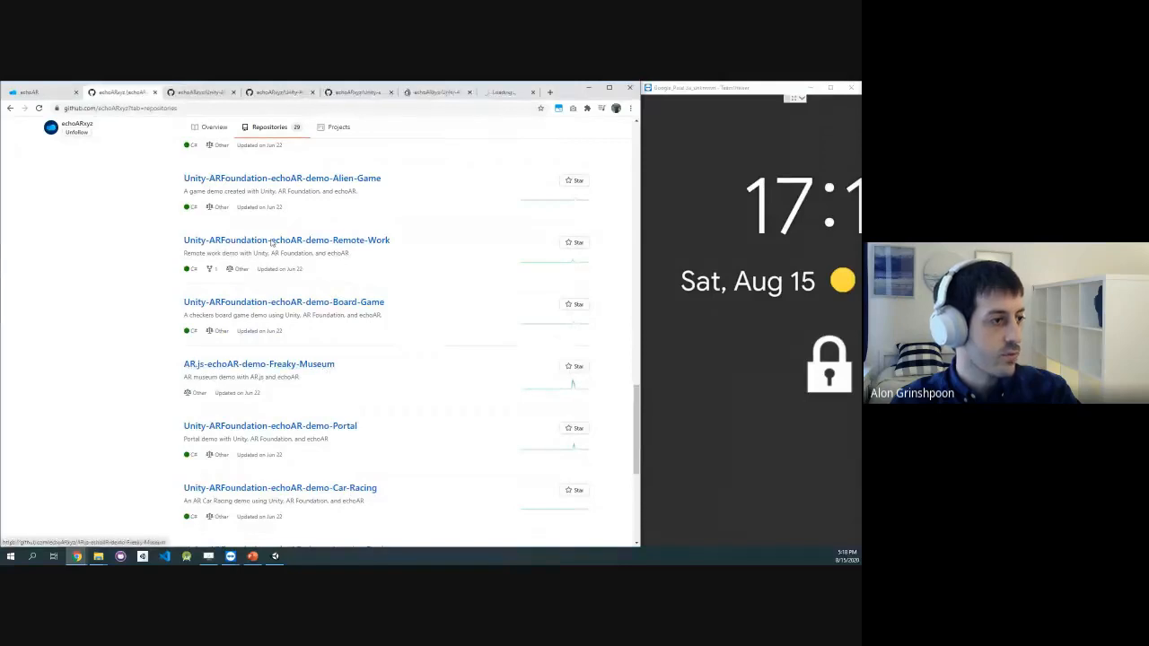
{"action": "scroll", "coordinate": [220, 218], "scroll_direction": "up", "scroll_amount": 8}
Close the repositories list tab and scroll through the Face-Change README screenshots.
{"action": "left_click", "coordinate": [259, 109]}
{"action": "key", "text": "BackSpace"}
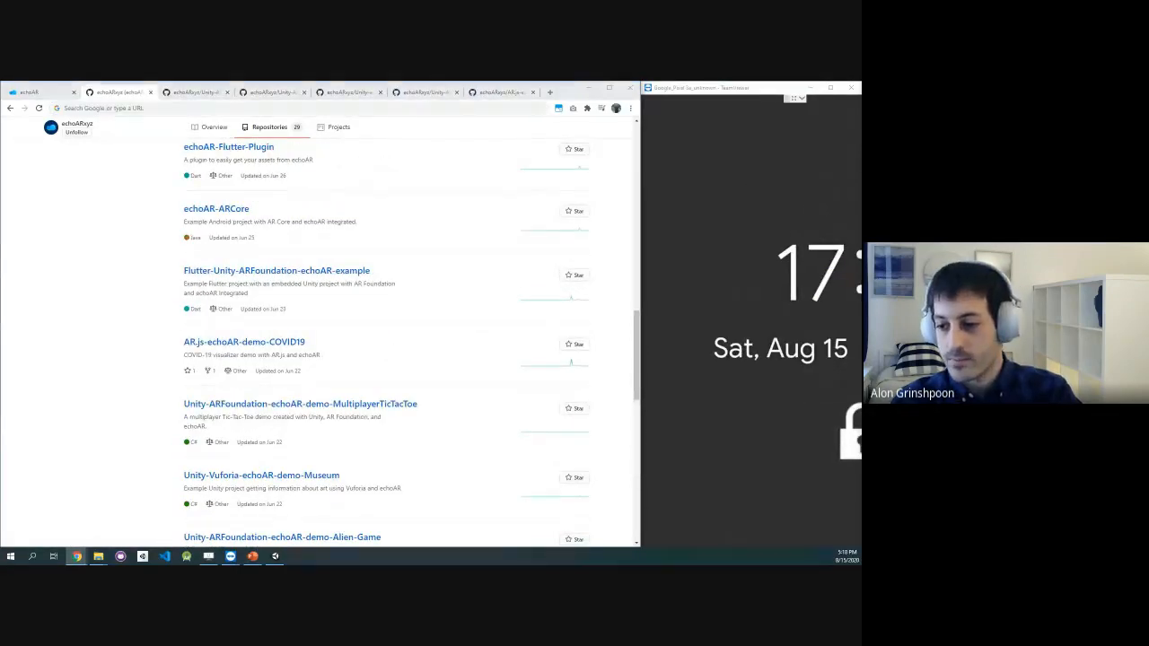
{"action": "left_click", "coordinate": [147, 93]}
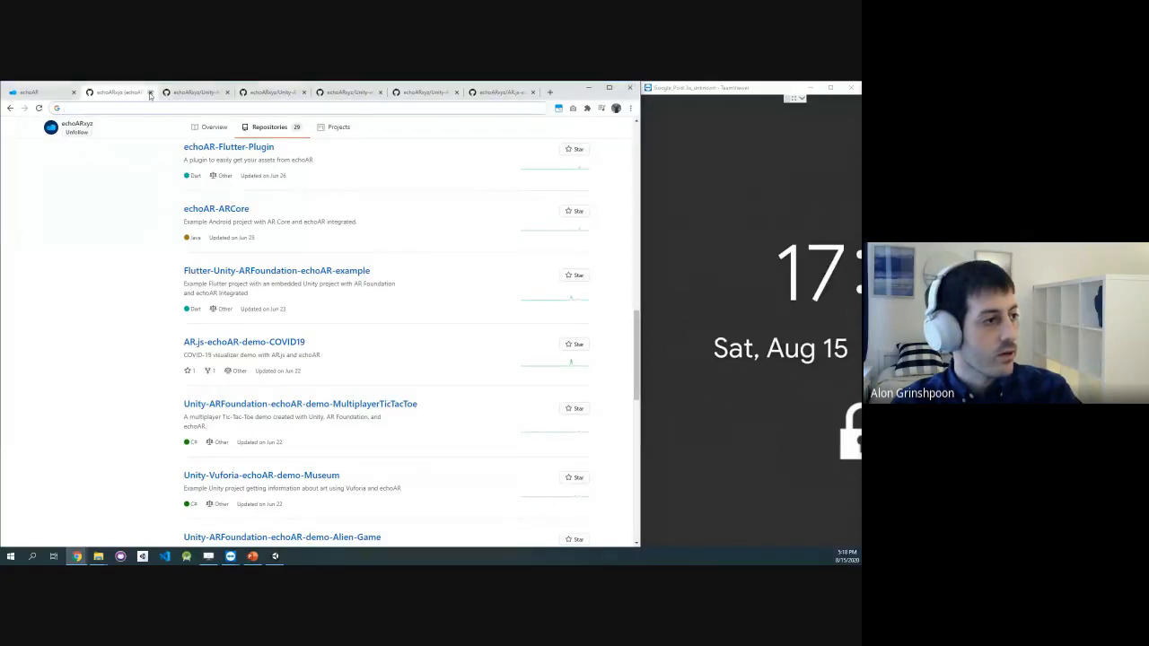
{"action": "left_click", "coordinate": [150, 93]}
{"action": "scroll", "coordinate": [347, 350], "scroll_direction": "down", "scroll_amount": 10}
{"action": "scroll", "coordinate": [347, 350], "scroll_direction": "up", "scroll_amount": 1}
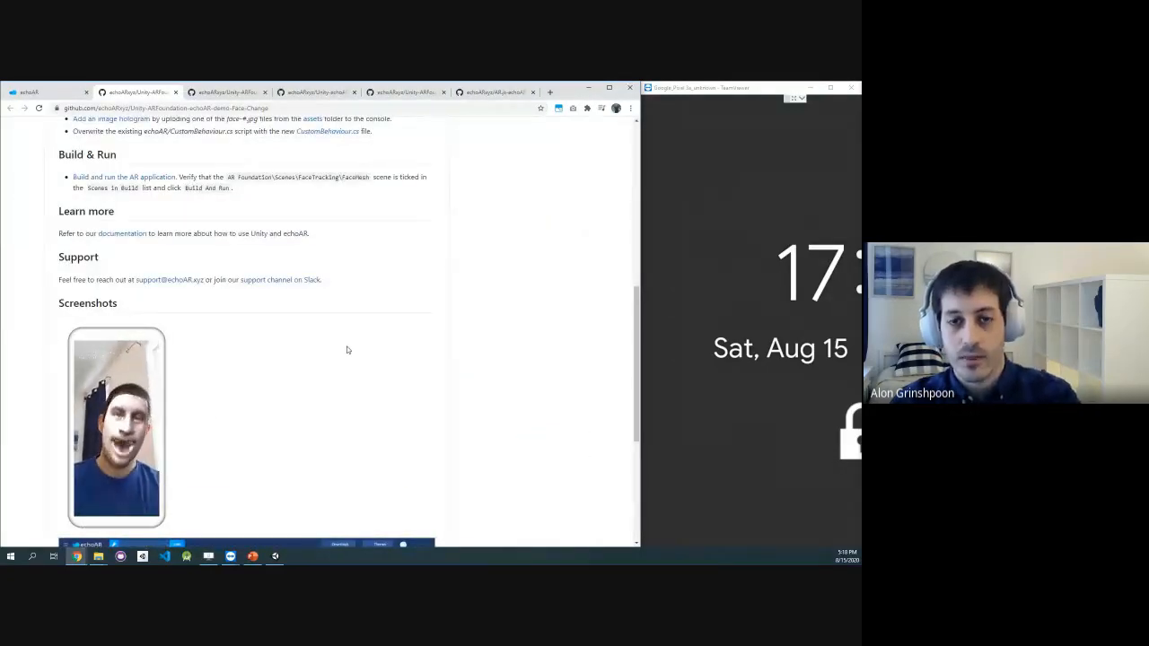
{"action": "scroll", "coordinate": [340, 357], "scroll_direction": "down", "scroll_amount": 3}
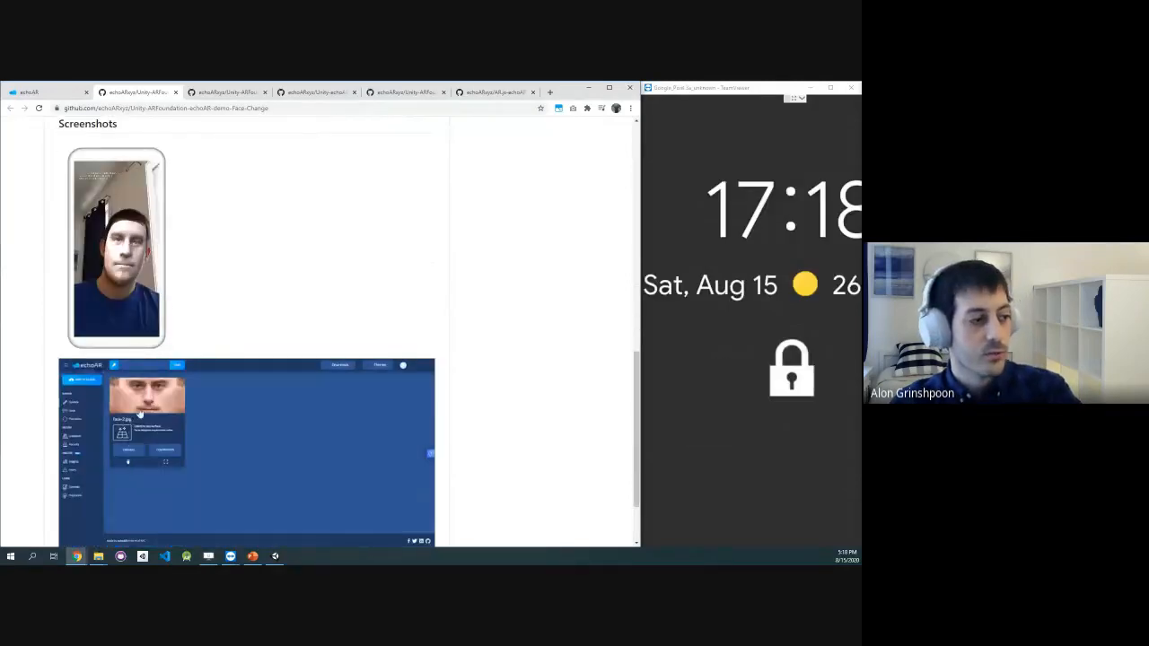
Review and close the Face-Change, Living-Room-TV, COVID19, Remote-Work and Freaky-Museum tabs in turn.
{"action": "left_click", "coordinate": [175, 92]}
{"action": "scroll", "coordinate": [225, 359], "scroll_direction": "down", "scroll_amount": 15}
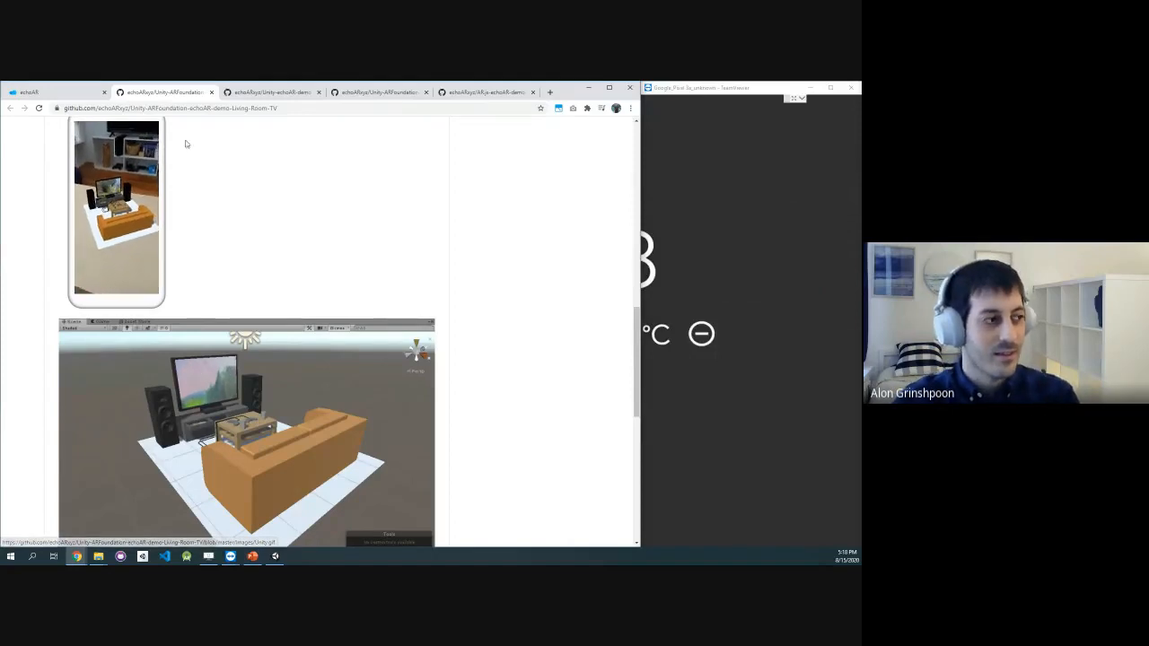
{"action": "left_click", "coordinate": [211, 93]}
{"action": "scroll", "coordinate": [218, 441], "scroll_direction": "down", "scroll_amount": 10}
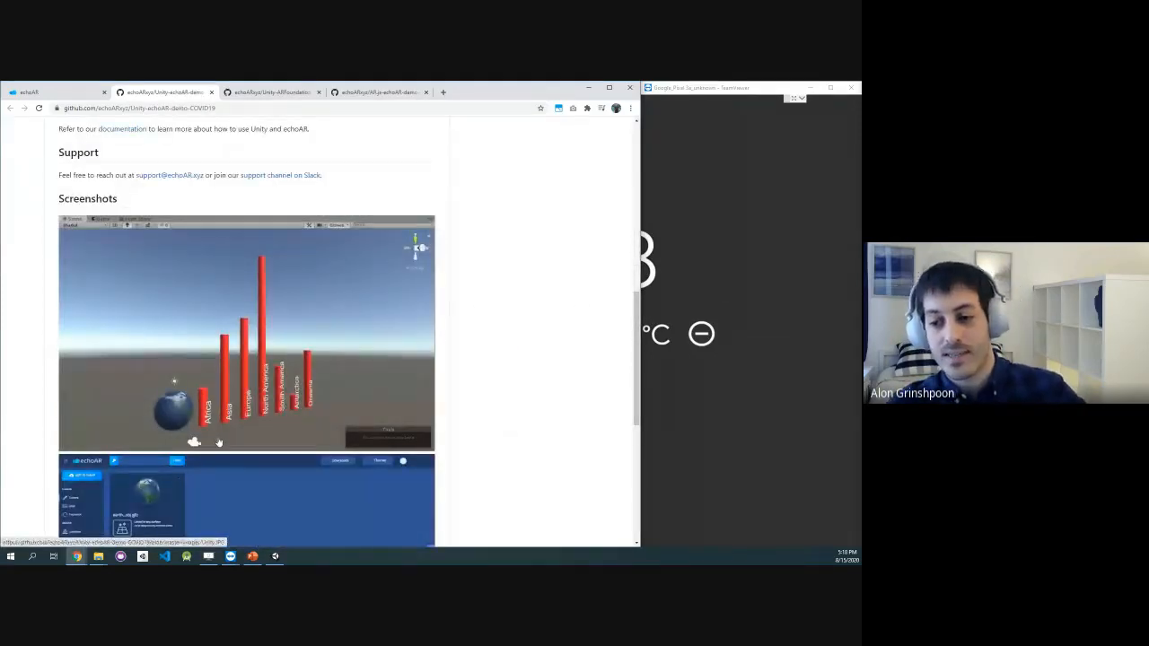
{"action": "left_click", "coordinate": [211, 92]}
{"action": "scroll", "coordinate": [235, 431], "scroll_direction": "down", "scroll_amount": 10}
{"action": "scroll", "coordinate": [236, 434], "scroll_direction": "down", "scroll_amount": 6}
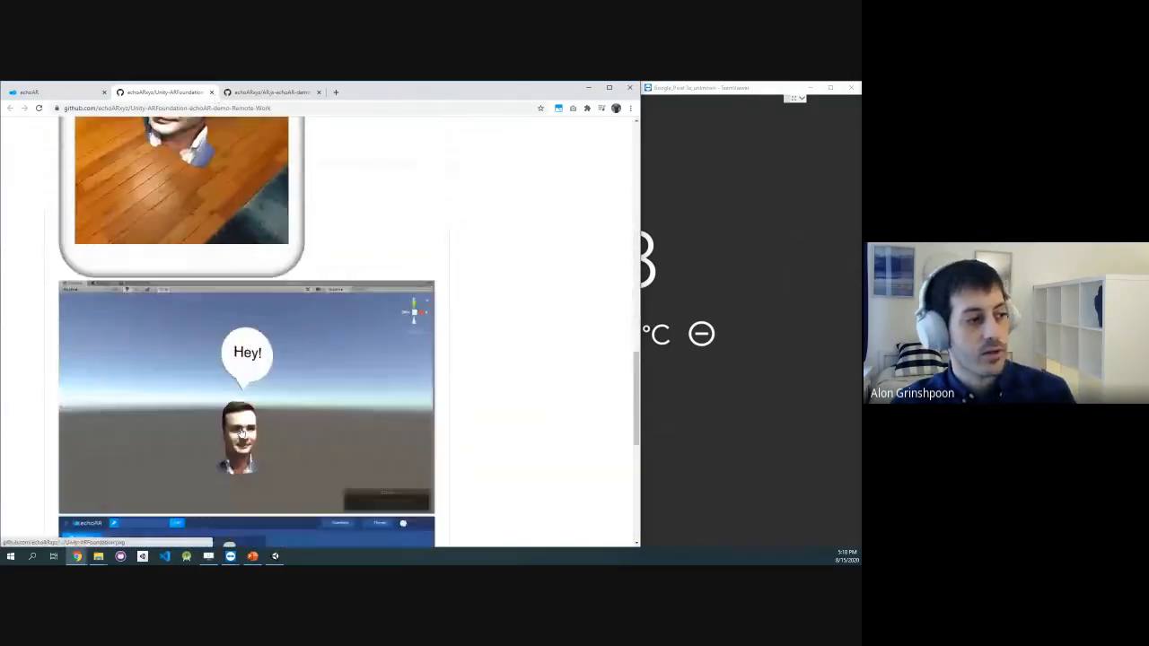
{"action": "left_click", "coordinate": [211, 93]}
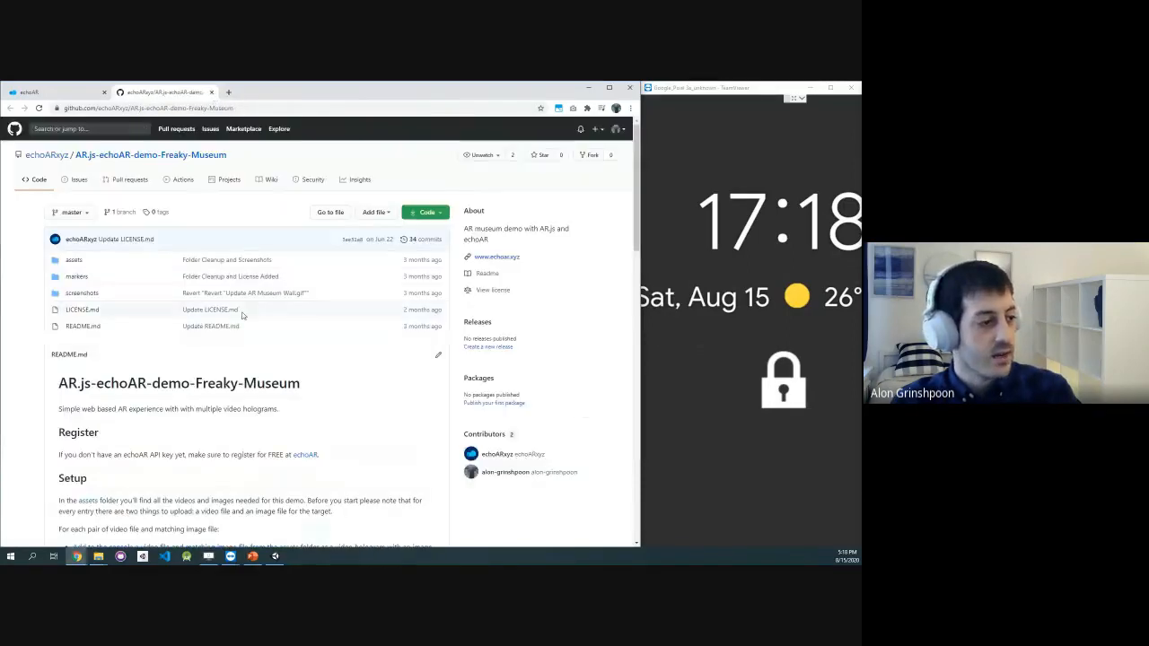
{"action": "scroll", "coordinate": [242, 318], "scroll_direction": "down", "scroll_amount": 10}
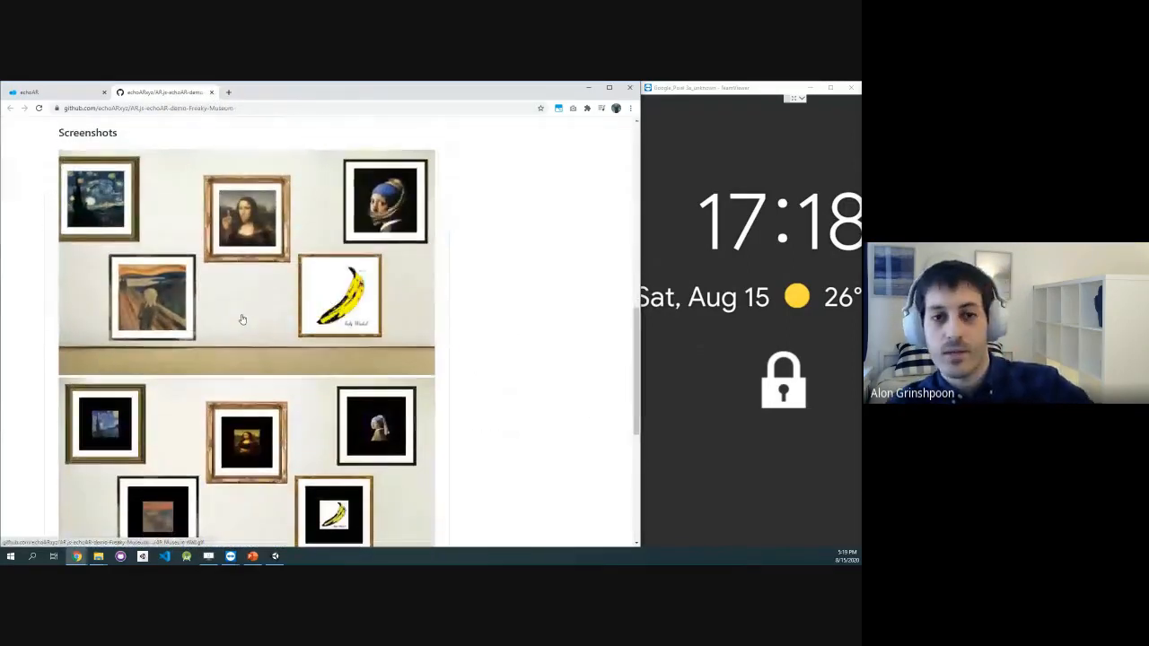
{"action": "left_click", "coordinate": [212, 92]}
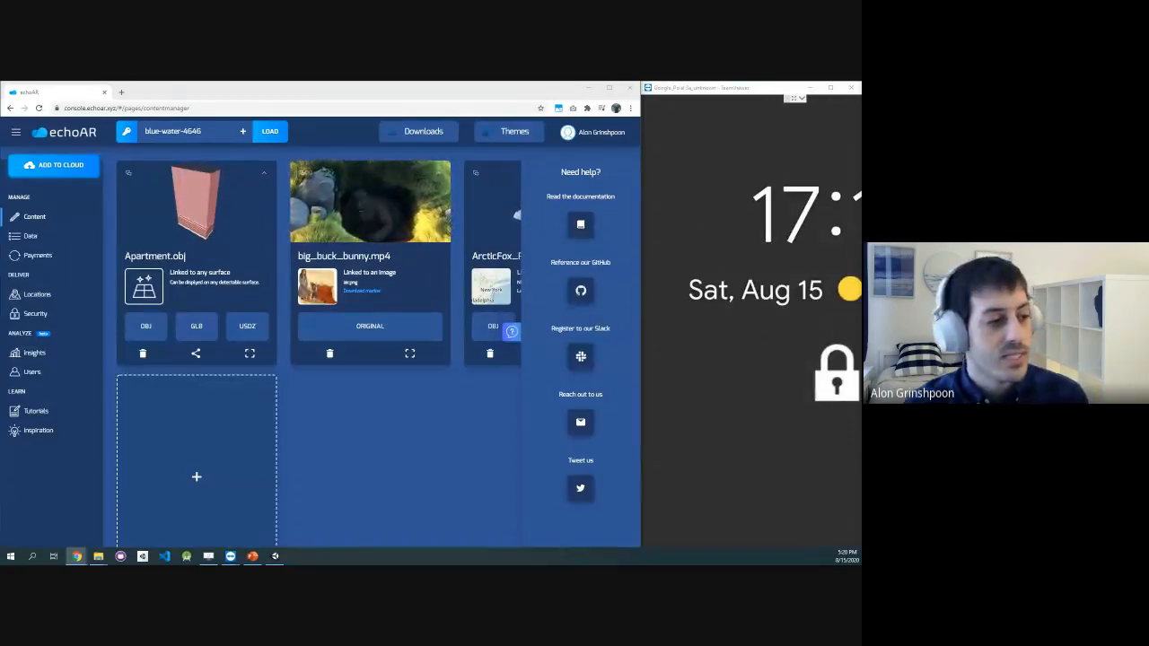
{"action": "left_click", "coordinate": [510, 332]}
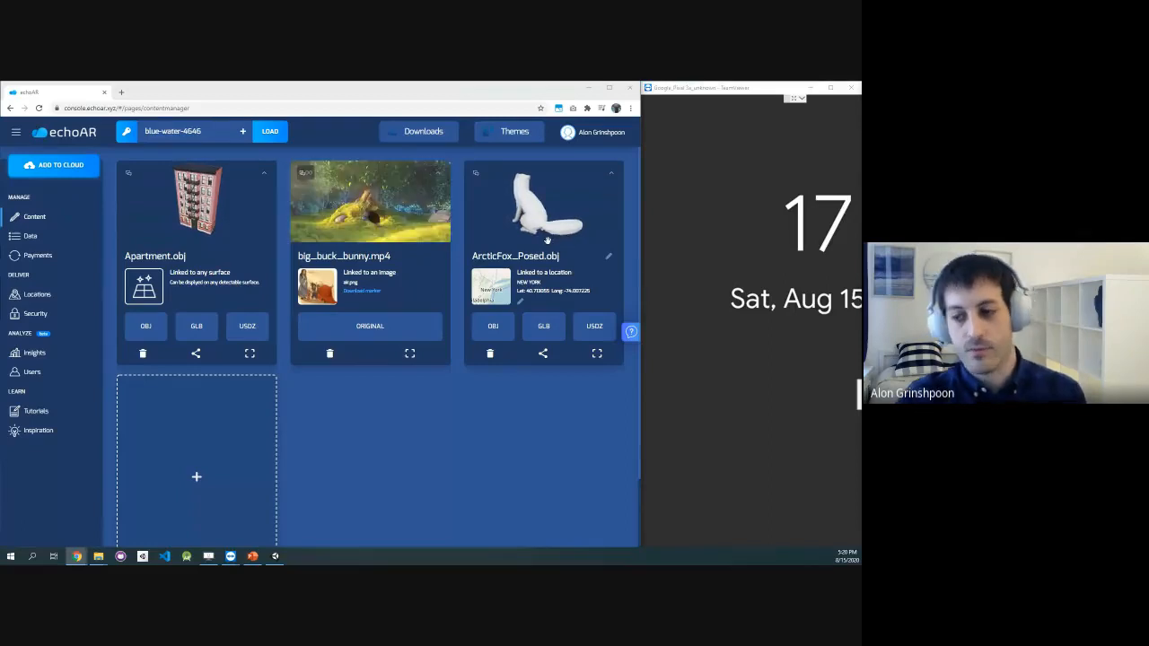
{"action": "left_click", "coordinate": [631, 331]}
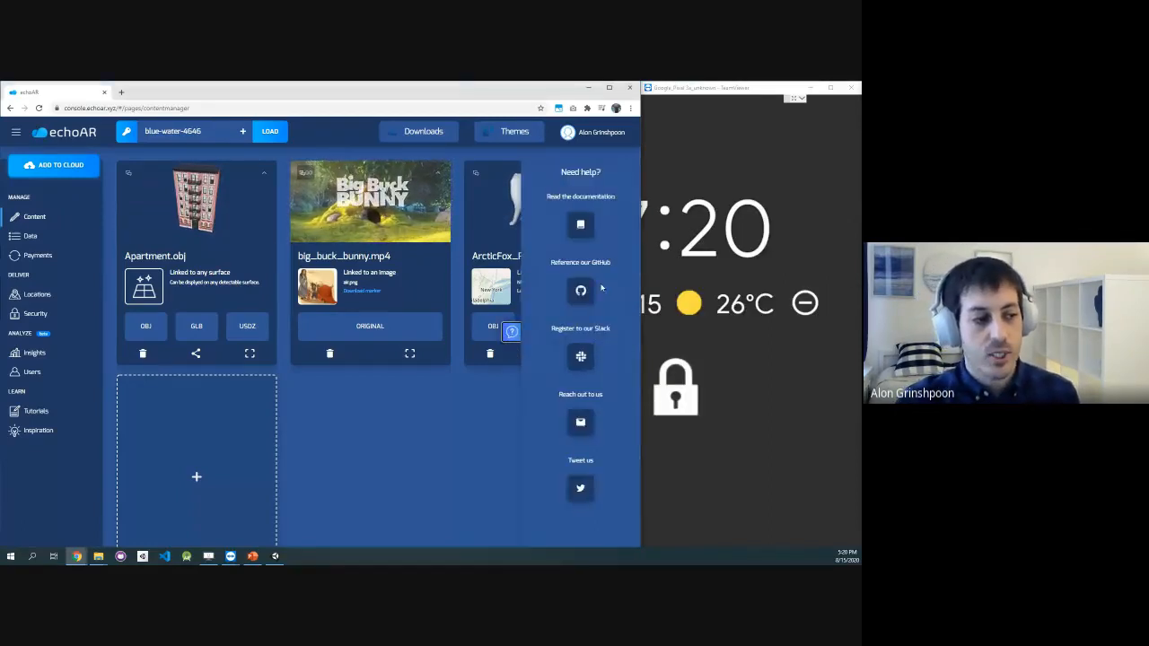
{"action": "left_click", "coordinate": [581, 225]}
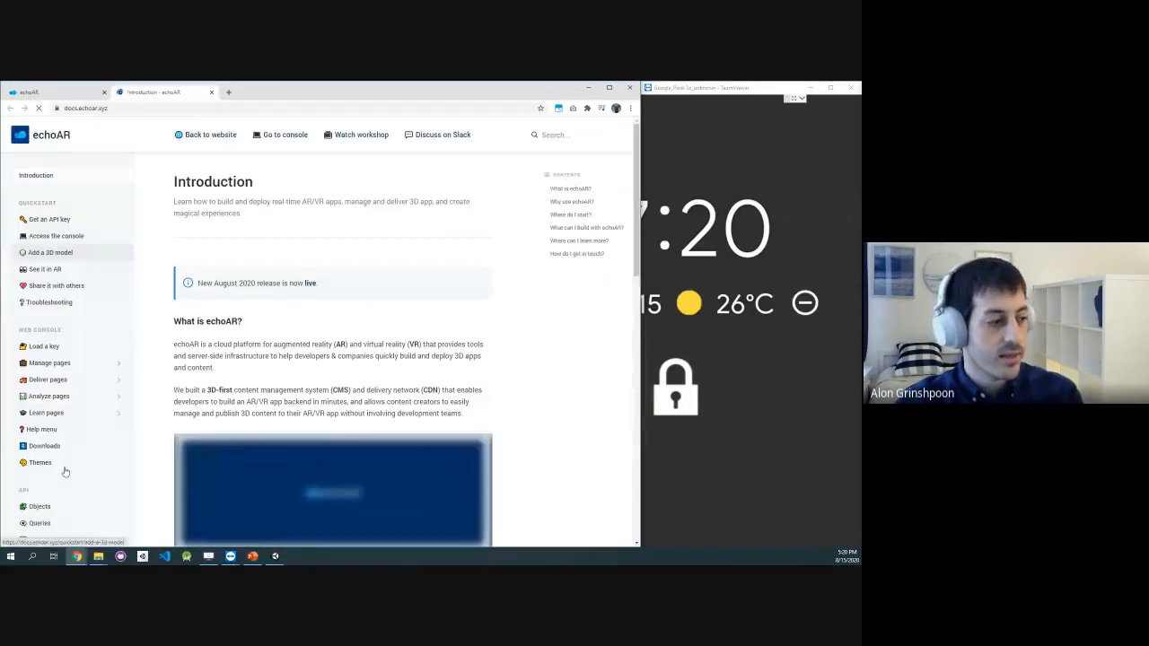
{"action": "scroll", "coordinate": [62, 450], "scroll_direction": "down", "scroll_amount": 10}
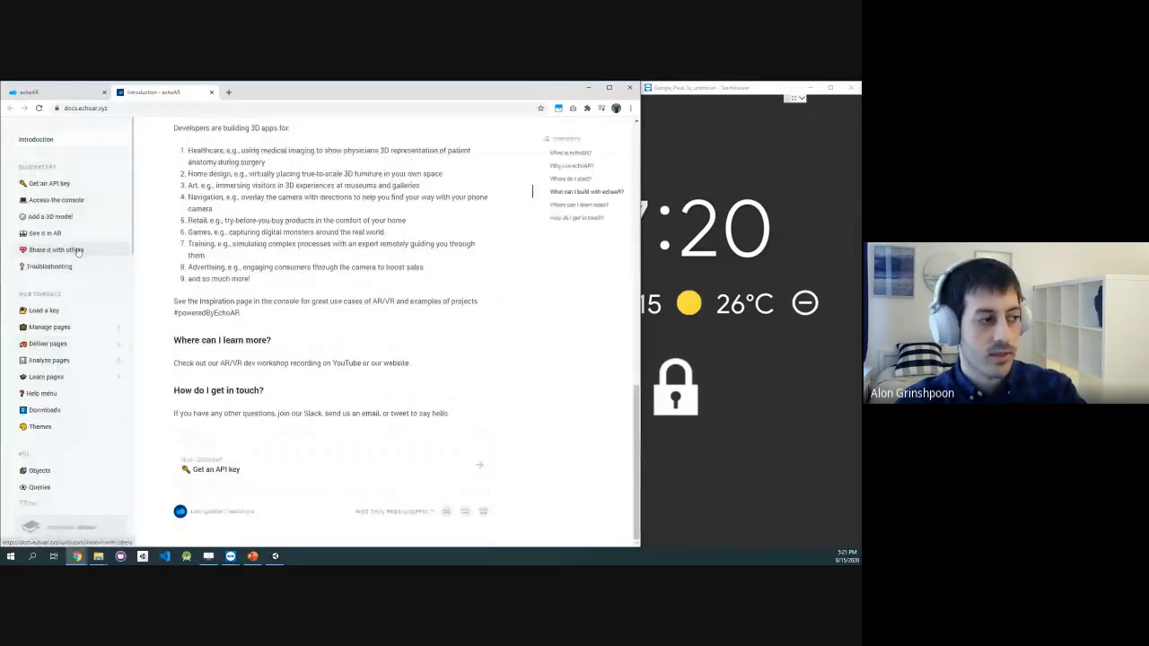
{"action": "left_click", "coordinate": [211, 92]}
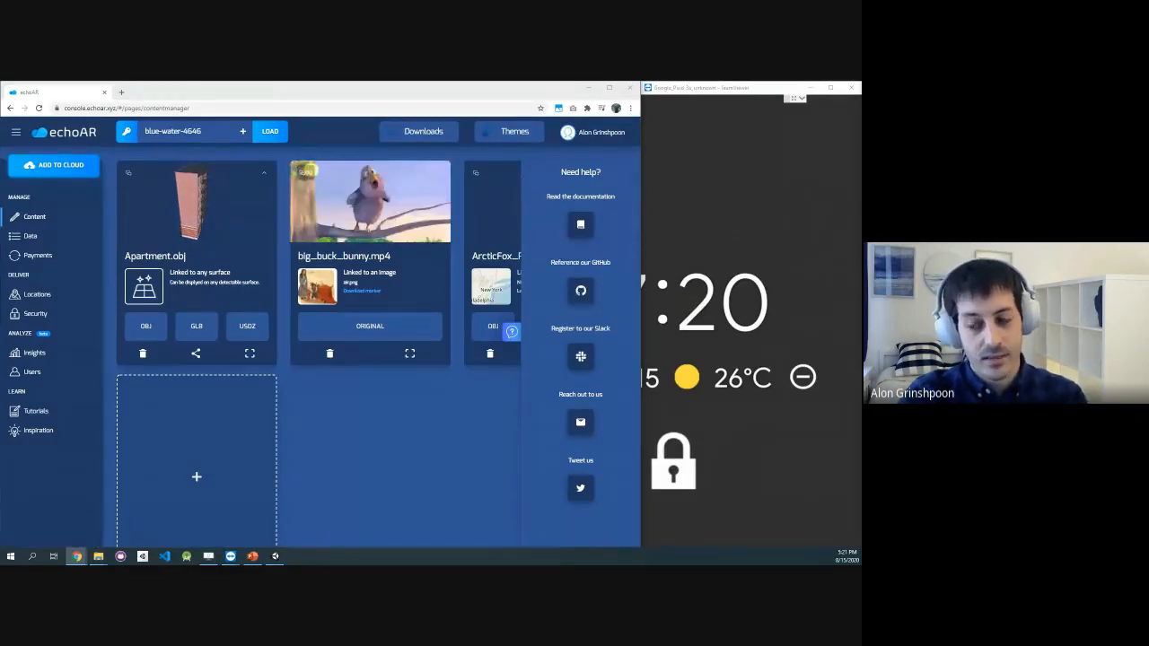
{"action": "left_click", "coordinate": [425, 133]}
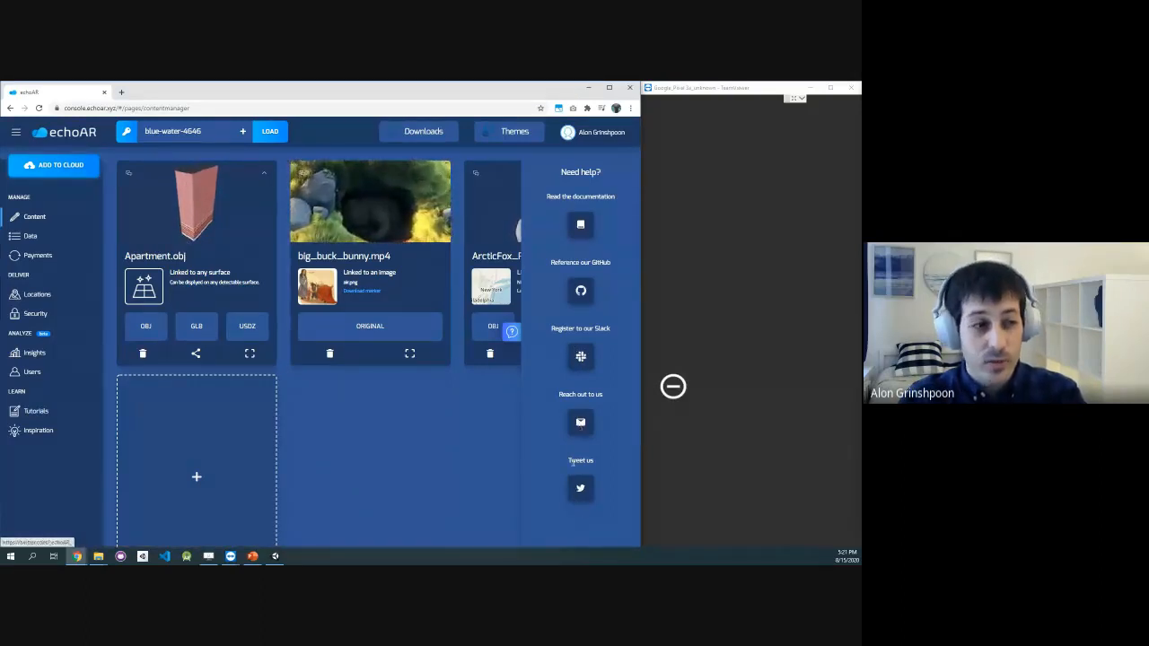
{"action": "left_click", "coordinate": [514, 331]}
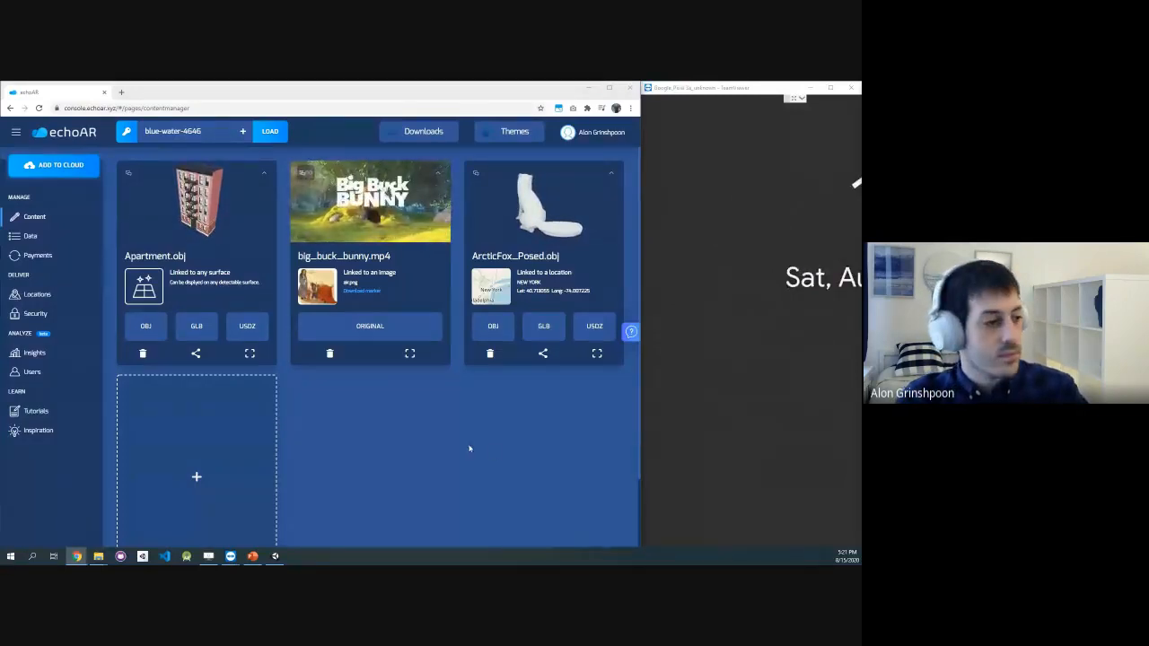
Copy the share link for Apartment.obj from its share popup.
{"action": "left_click", "coordinate": [196, 354]}
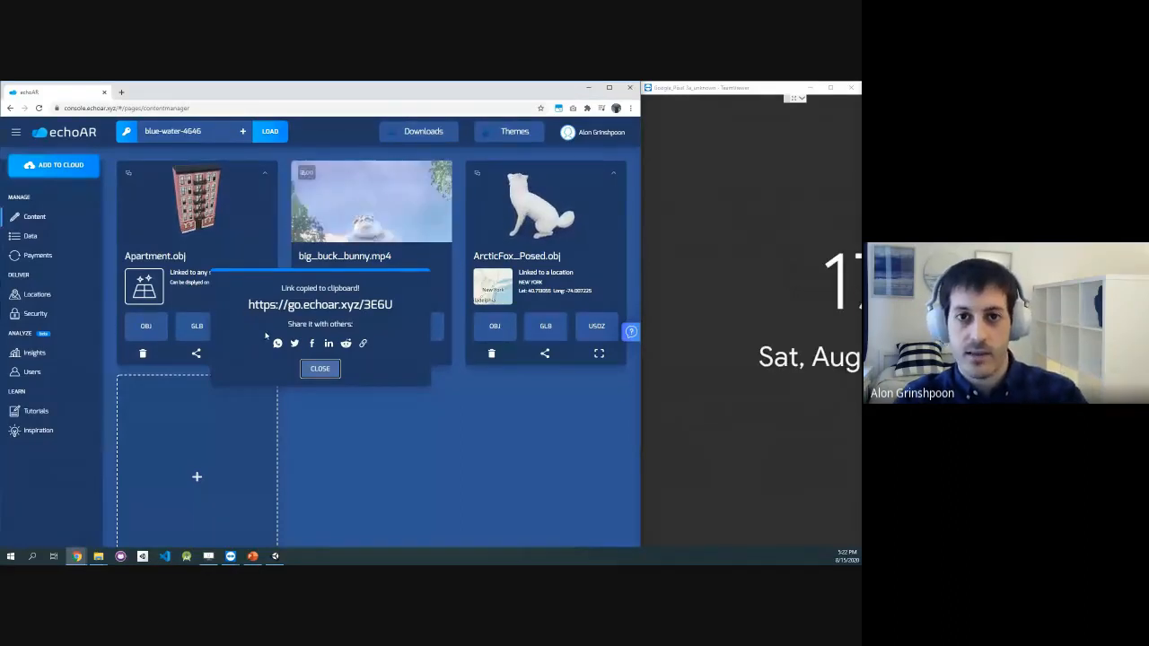
{"action": "left_click", "coordinate": [251, 306]}
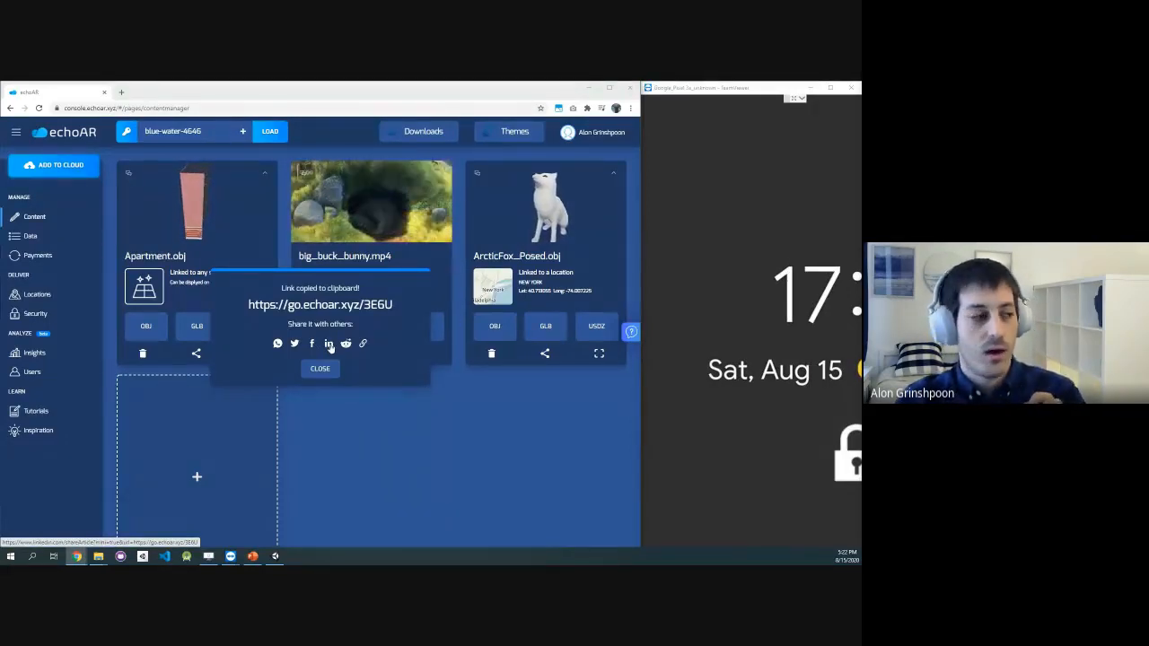
{"action": "left_click", "coordinate": [387, 305]}
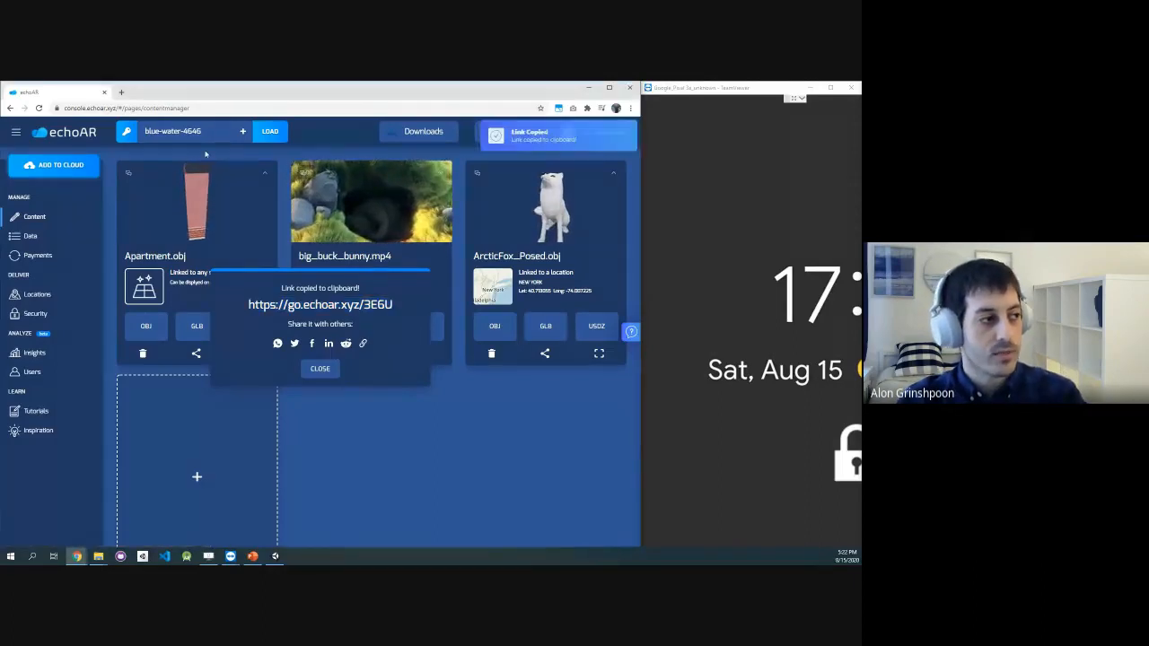
Load the copied link in a new tab to check the apartment viewer, then close the tab and the popup.
{"action": "left_click", "coordinate": [121, 92]}
{"action": "key", "text": "ctrl+v"}
{"action": "key", "text": "Return"}
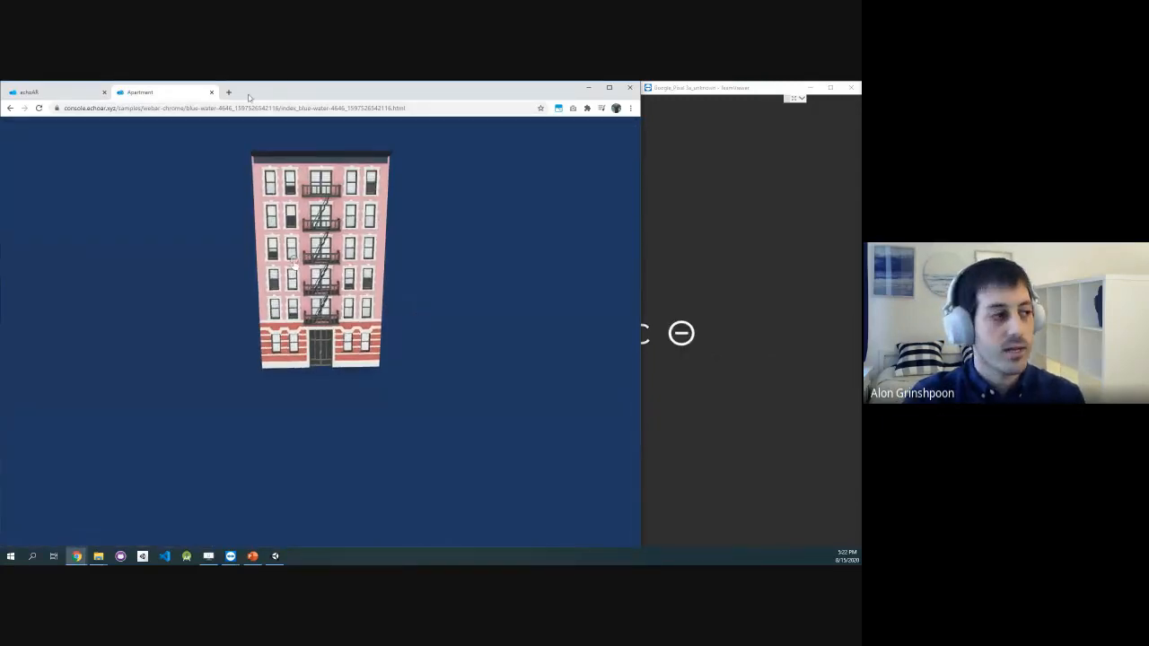
{"action": "left_click", "coordinate": [213, 94]}
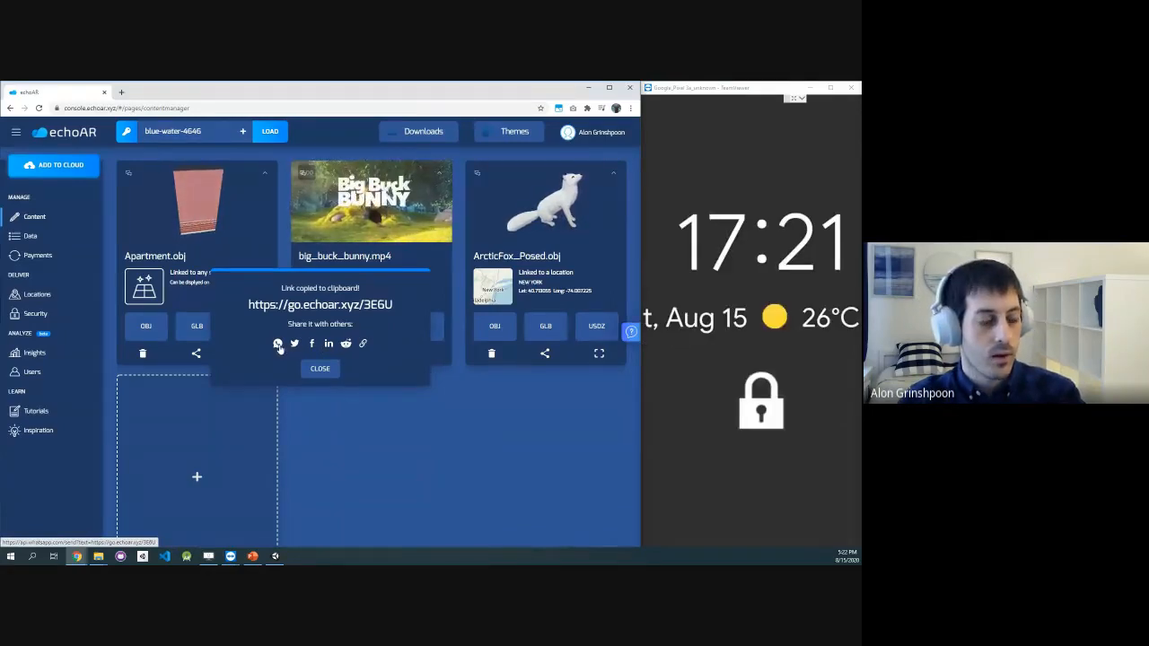
{"action": "left_click", "coordinate": [321, 369]}
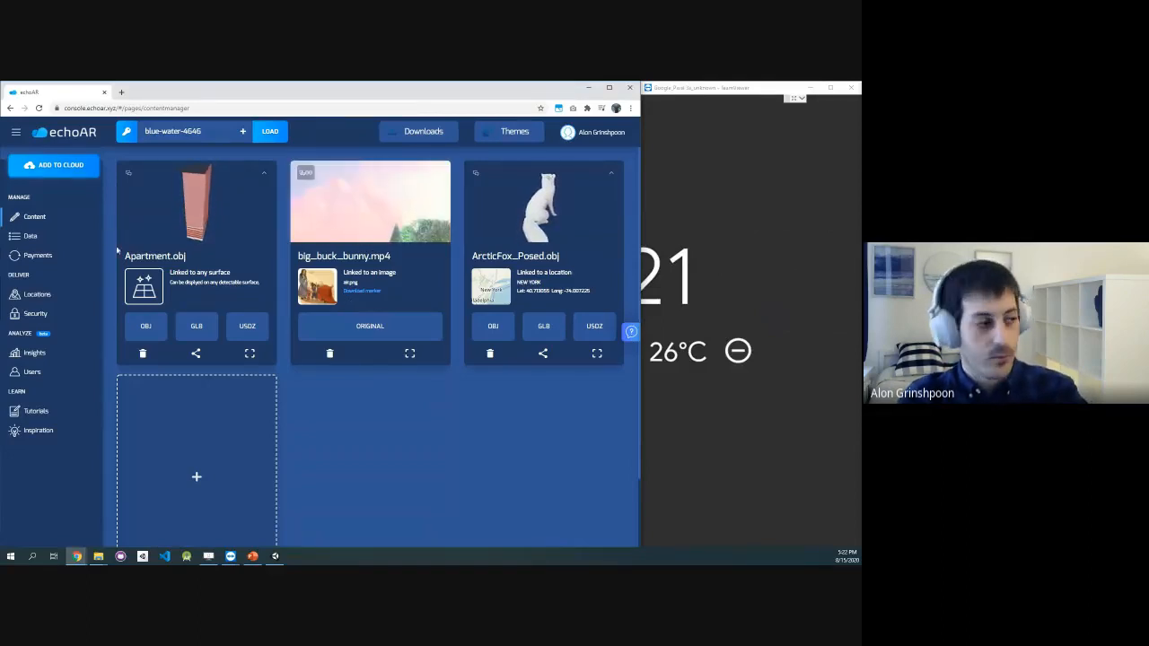
Visit the Data page, then review the subscription plans and plan usage on Payments.
{"action": "left_click", "coordinate": [46, 238]}
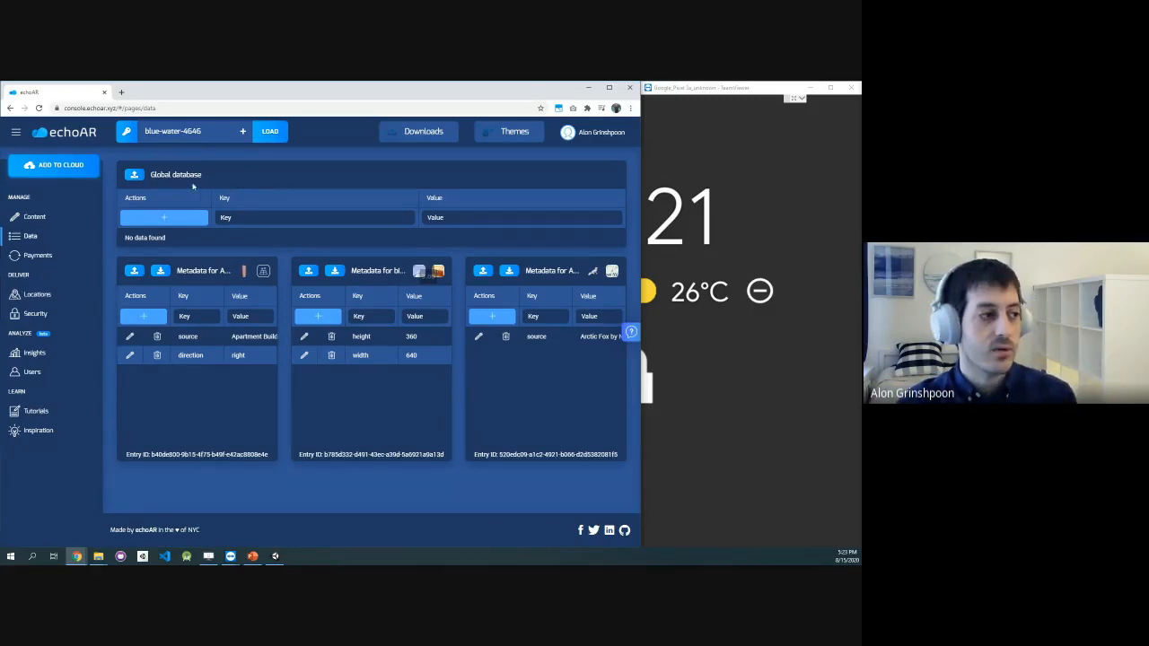
{"action": "left_click", "coordinate": [38, 255]}
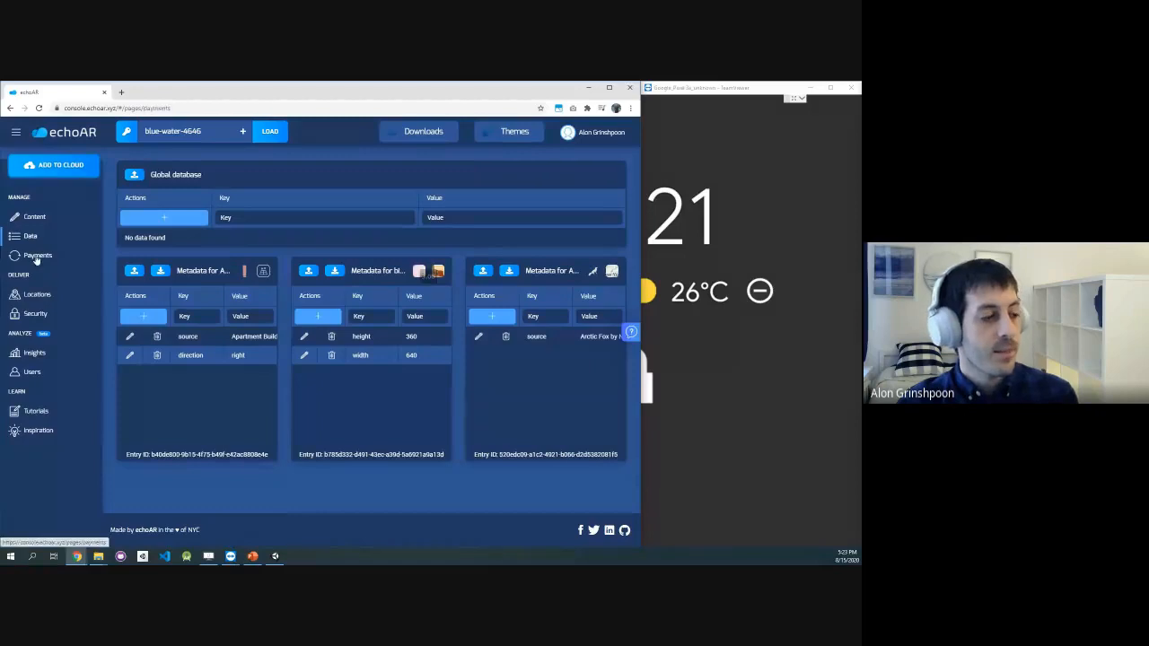
{"action": "scroll", "coordinate": [180, 476], "scroll_direction": "down", "scroll_amount": 1}
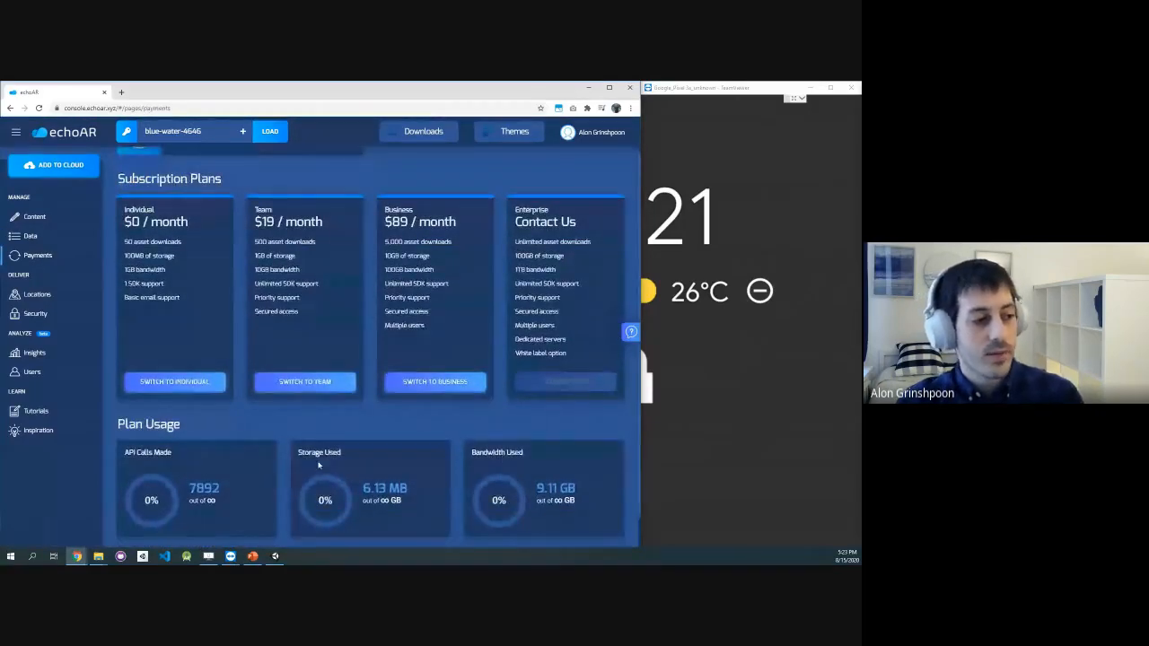
{"action": "scroll", "coordinate": [471, 465], "scroll_direction": "up", "scroll_amount": 1}
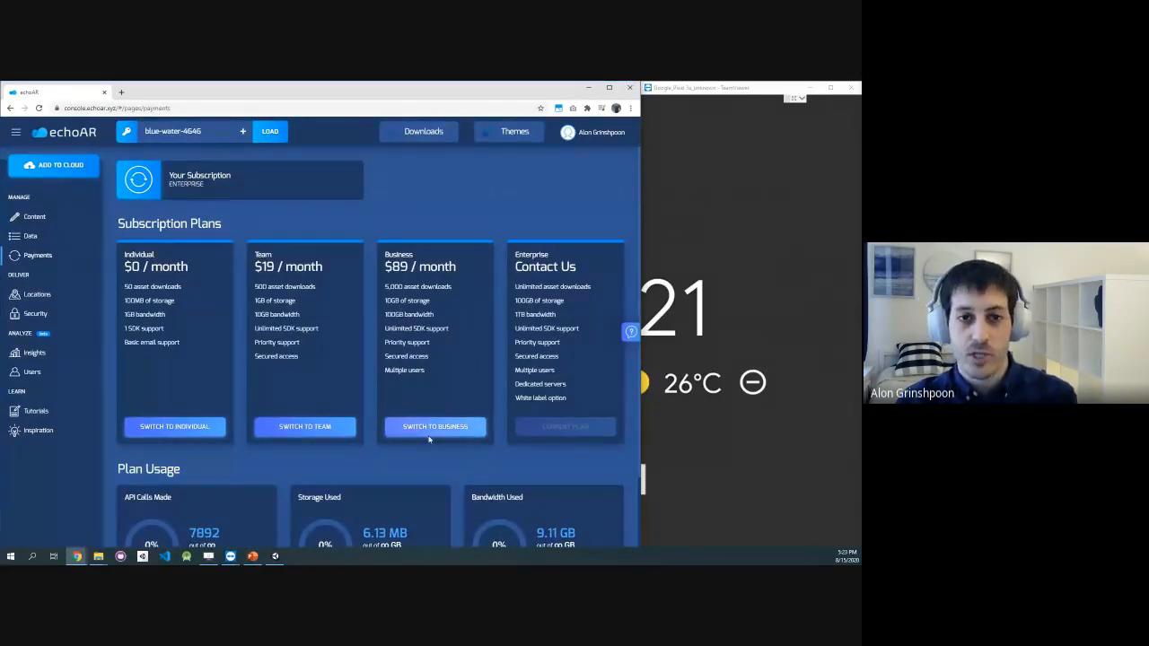
{"action": "left_click", "coordinate": [65, 297]}
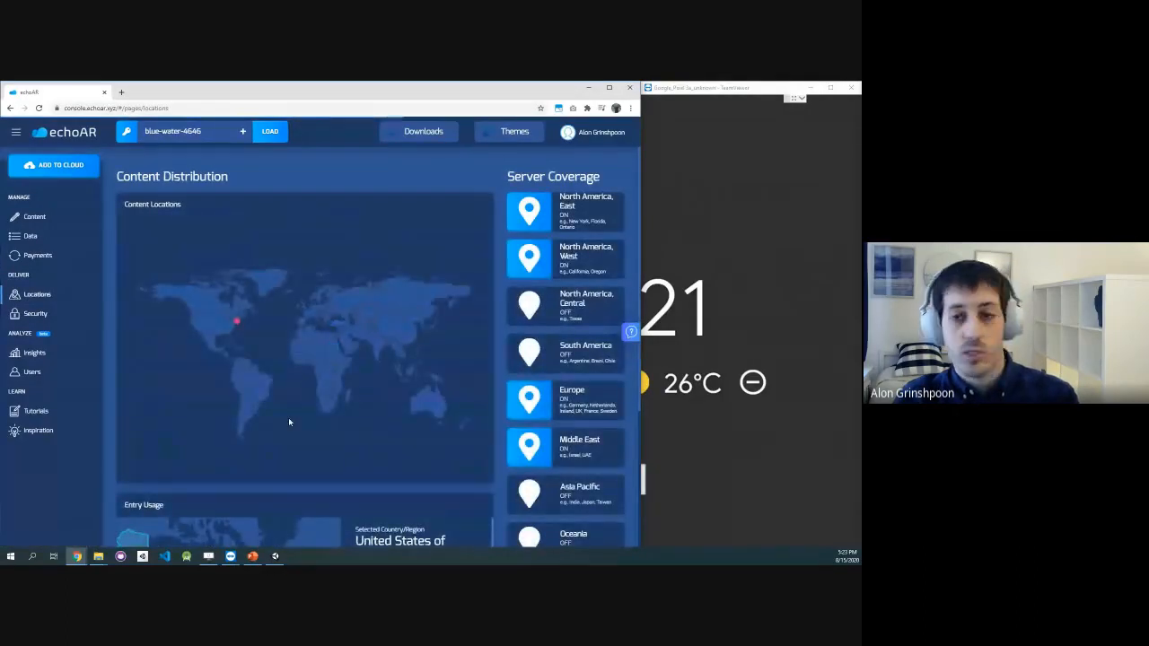
Center the Locations map on North America and review server coverage, then go to Security.
{"action": "scroll", "coordinate": [249, 329], "scroll_direction": "up", "scroll_amount": 3}
{"action": "left_click_drag", "start_coordinate": [251, 333], "coordinate": [256, 359]}
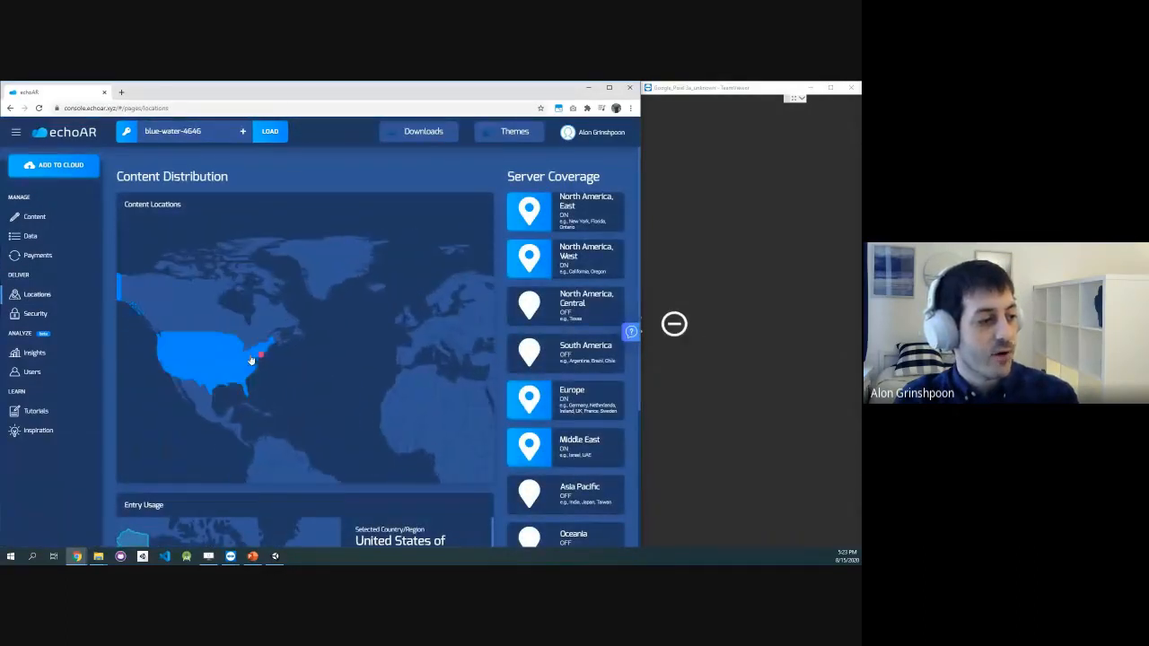
{"action": "mouse_move", "coordinate": [264, 356]}
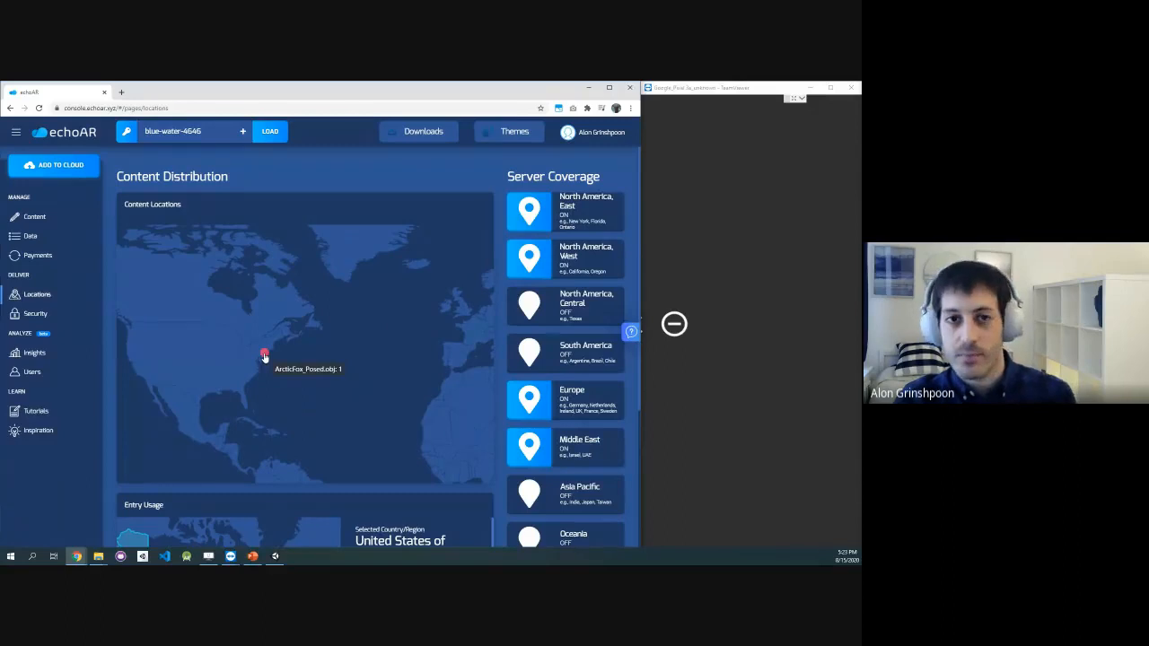
{"action": "scroll", "coordinate": [392, 472], "scroll_direction": "down", "scroll_amount": 2}
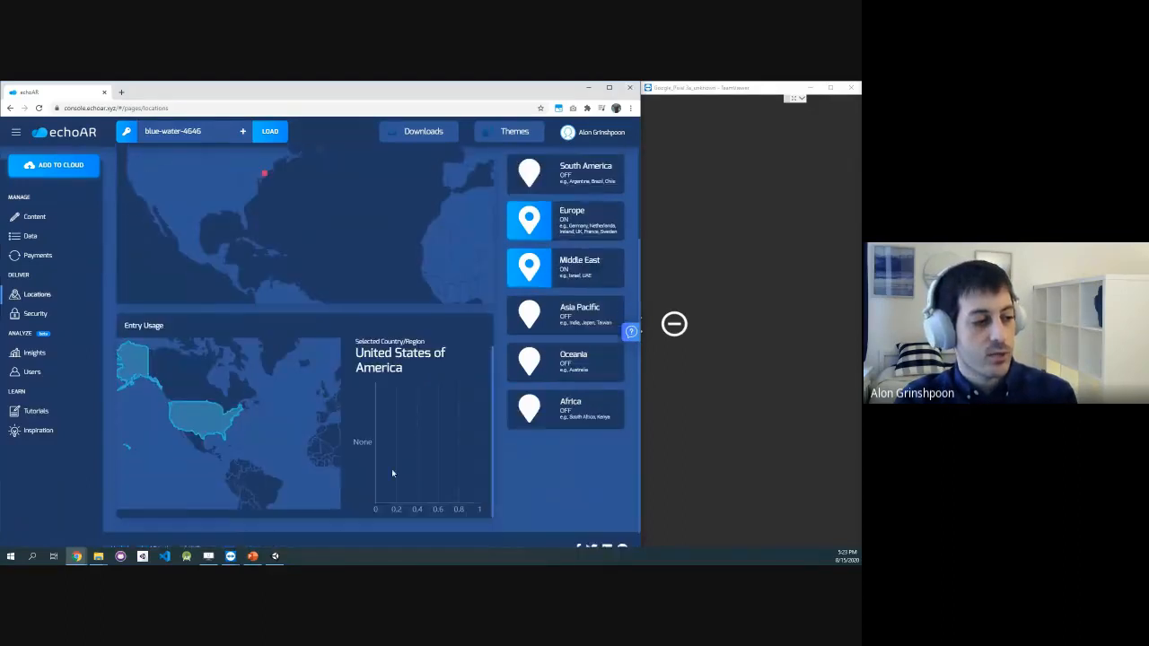
{"action": "scroll", "coordinate": [392, 395], "scroll_direction": "up", "scroll_amount": 1}
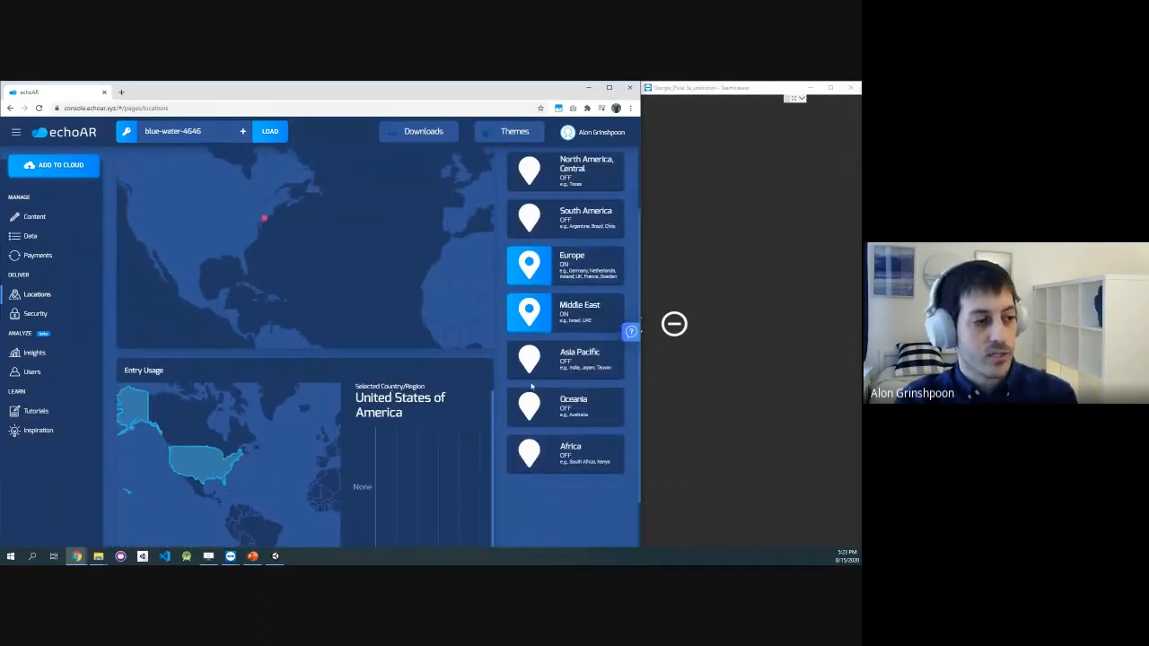
{"action": "scroll", "coordinate": [531, 386], "scroll_direction": "up", "scroll_amount": 3}
{"action": "left_click", "coordinate": [41, 315]}
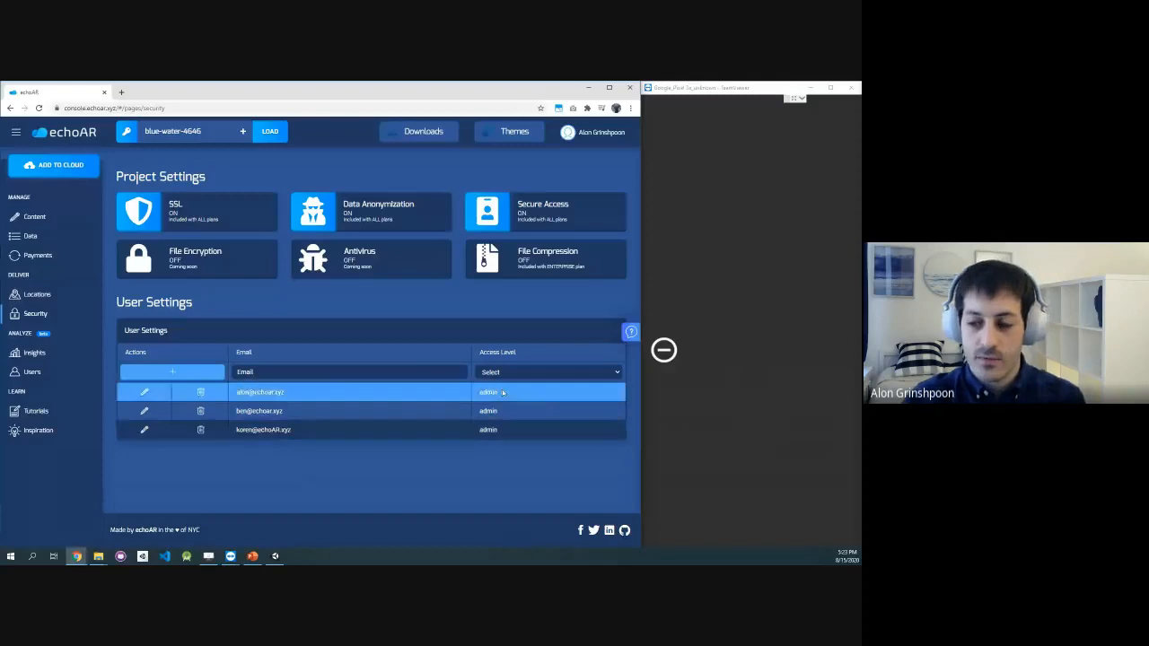
Chart Apartment.obj's usage history on Insights, check Project History, then go to Users distribution.
{"action": "left_click", "coordinate": [38, 358]}
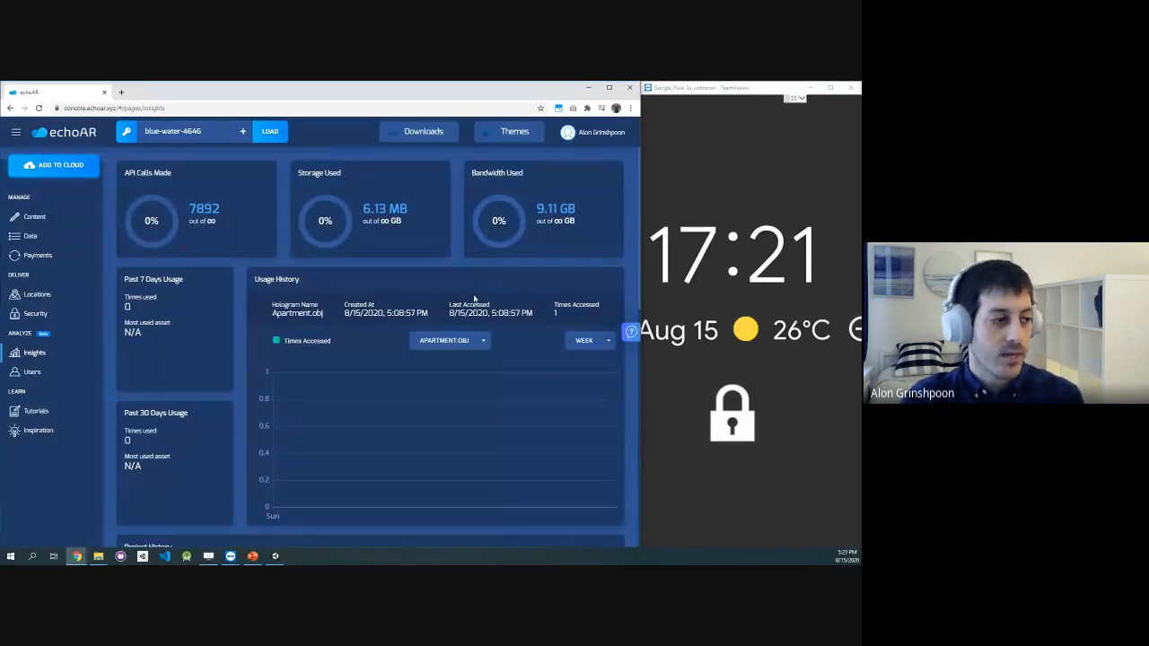
{"action": "left_click", "coordinate": [448, 340]}
{"action": "left_click", "coordinate": [462, 398]}
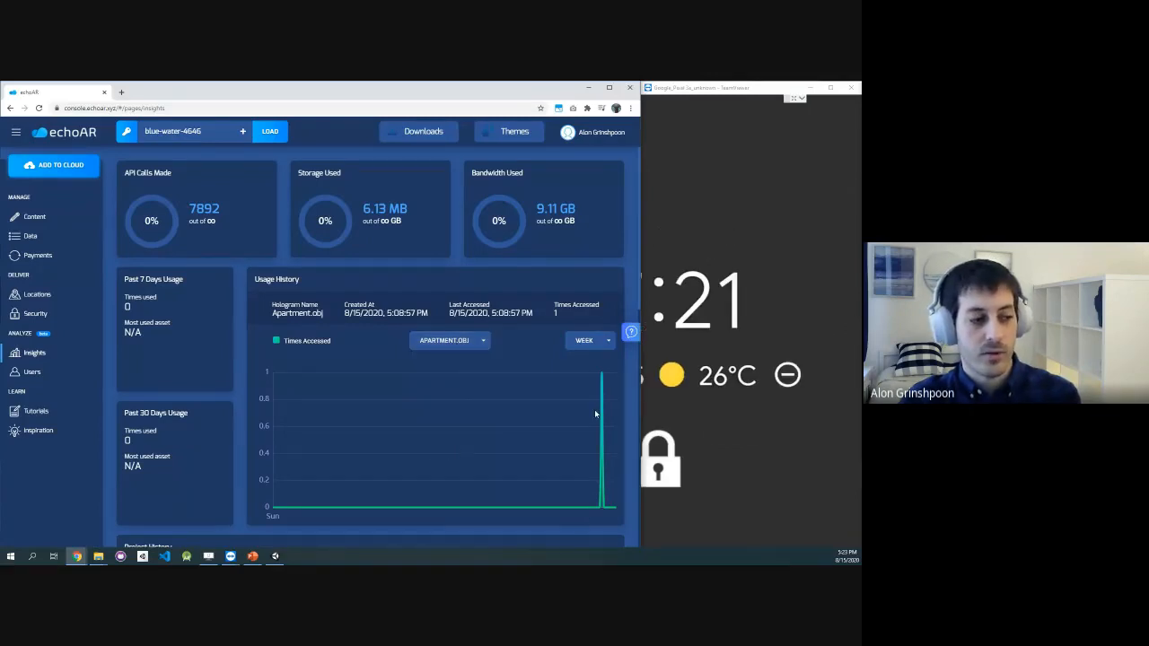
{"action": "scroll", "coordinate": [579, 408], "scroll_direction": "down", "scroll_amount": 3}
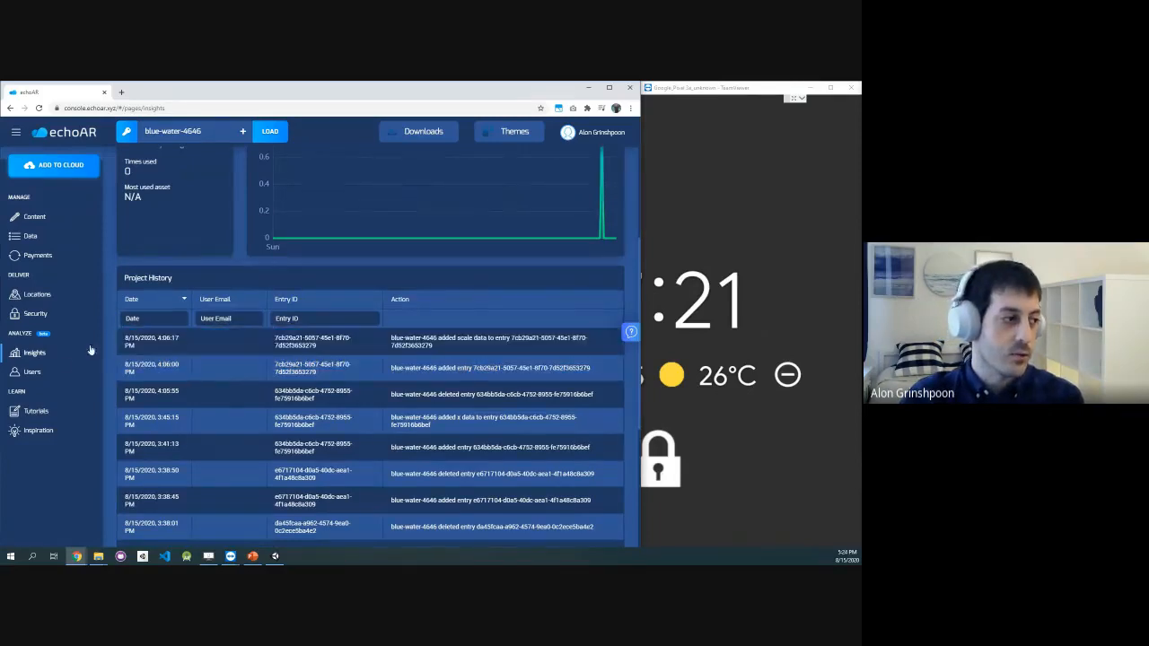
{"action": "left_click", "coordinate": [59, 373]}
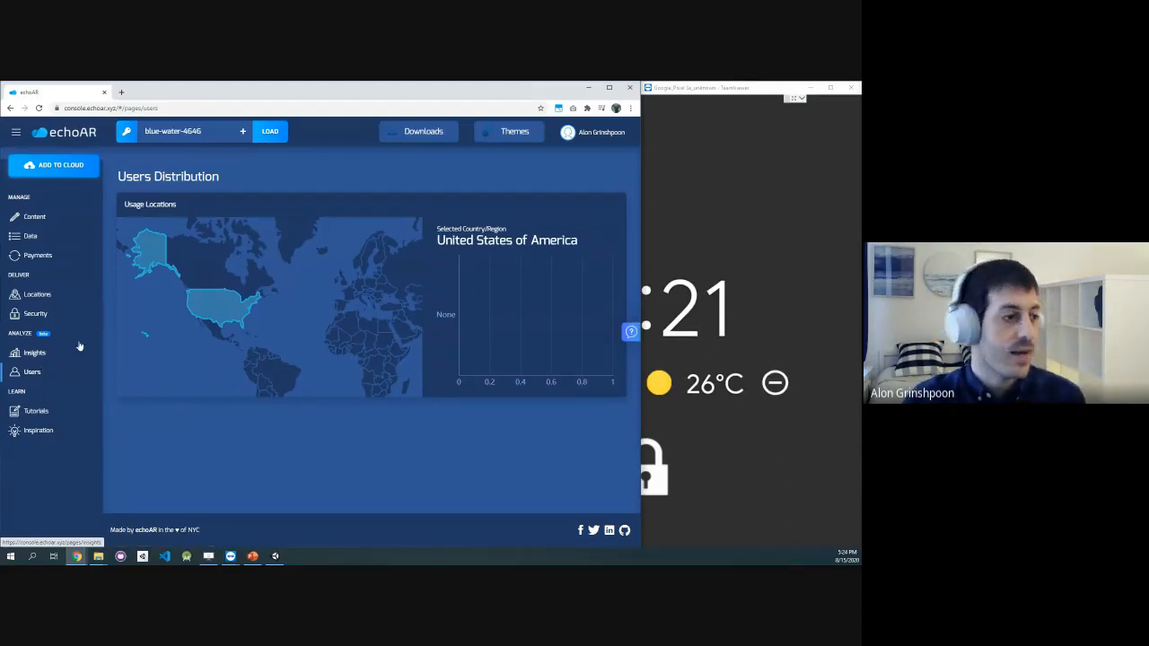
Scroll the Tutorials page's demo app tutorials and FAQ down to the GitHub tutorials link.
{"action": "left_click", "coordinate": [65, 415]}
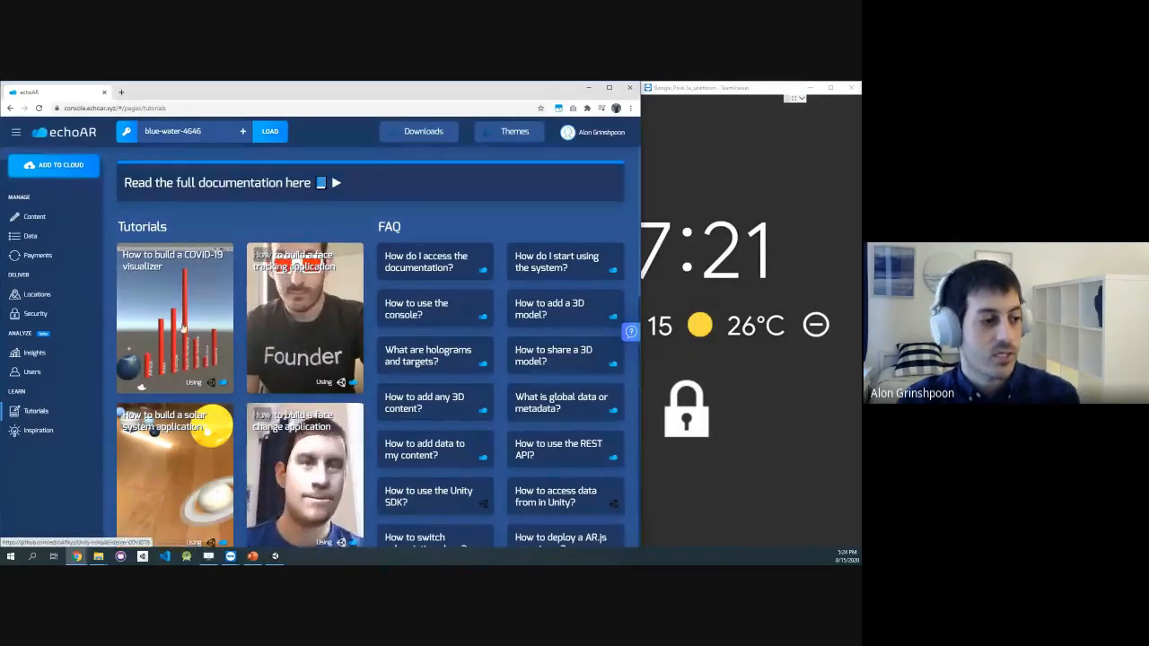
{"action": "scroll", "coordinate": [188, 325], "scroll_direction": "down", "scroll_amount": 4}
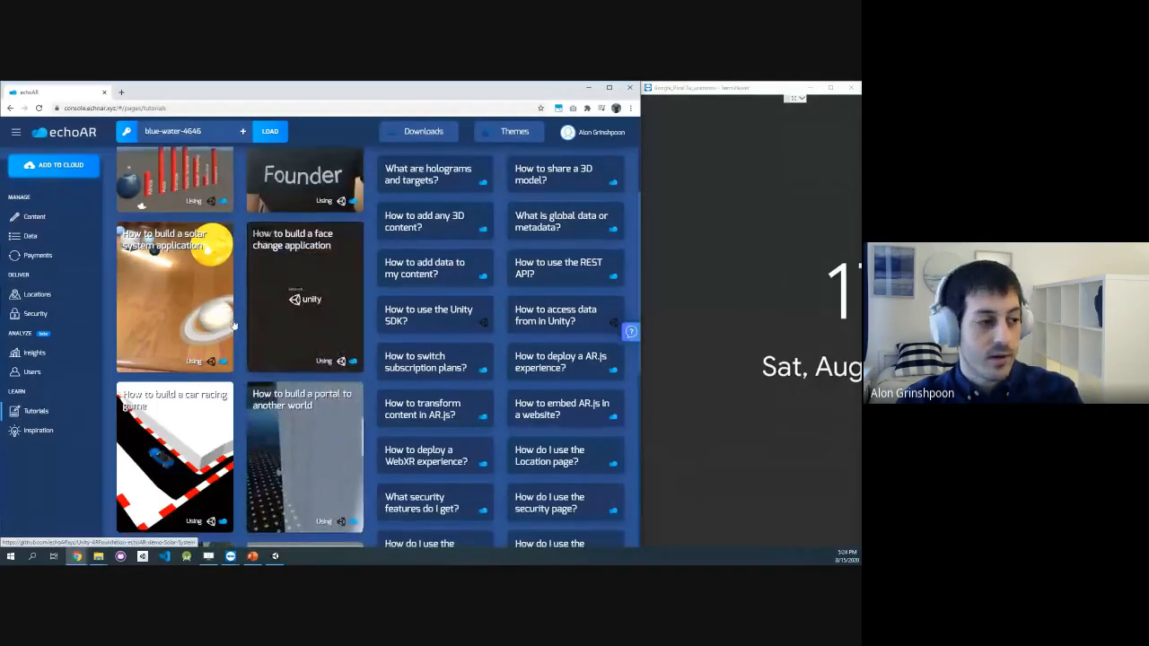
{"action": "scroll", "coordinate": [232, 325], "scroll_direction": "down", "scroll_amount": 5}
{"action": "scroll", "coordinate": [263, 359], "scroll_direction": "down", "scroll_amount": 1}
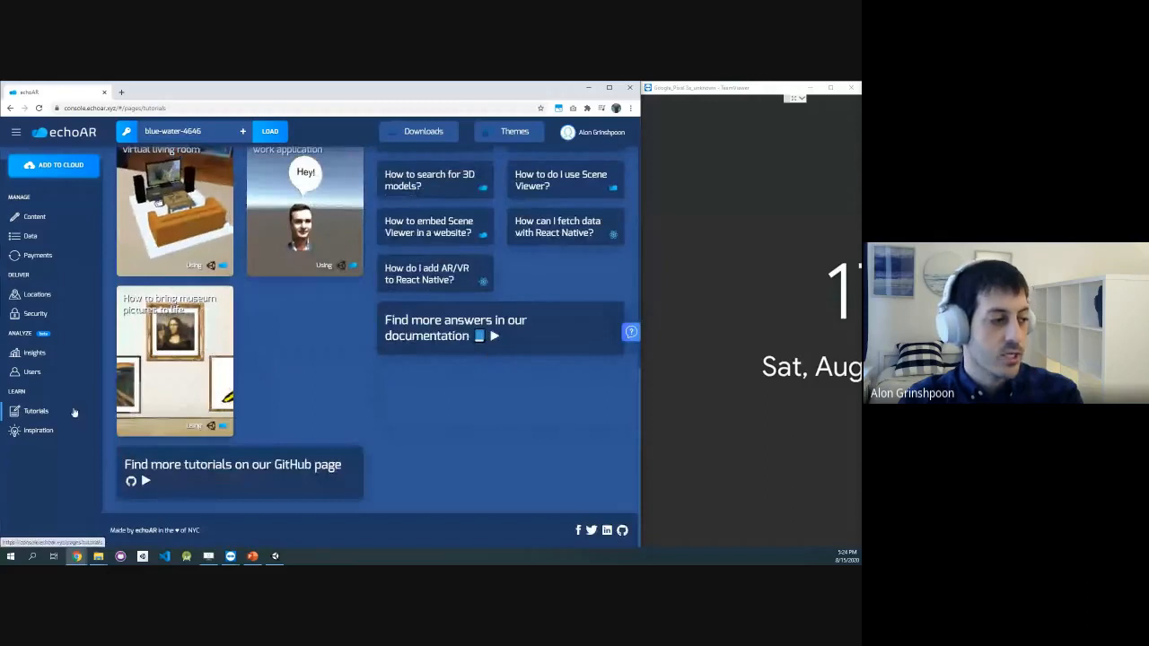
Scroll the Inspiration gallery from AR Anatomy to Aliens vs. Zombies, then return to the Content manager.
{"action": "left_click", "coordinate": [38, 430]}
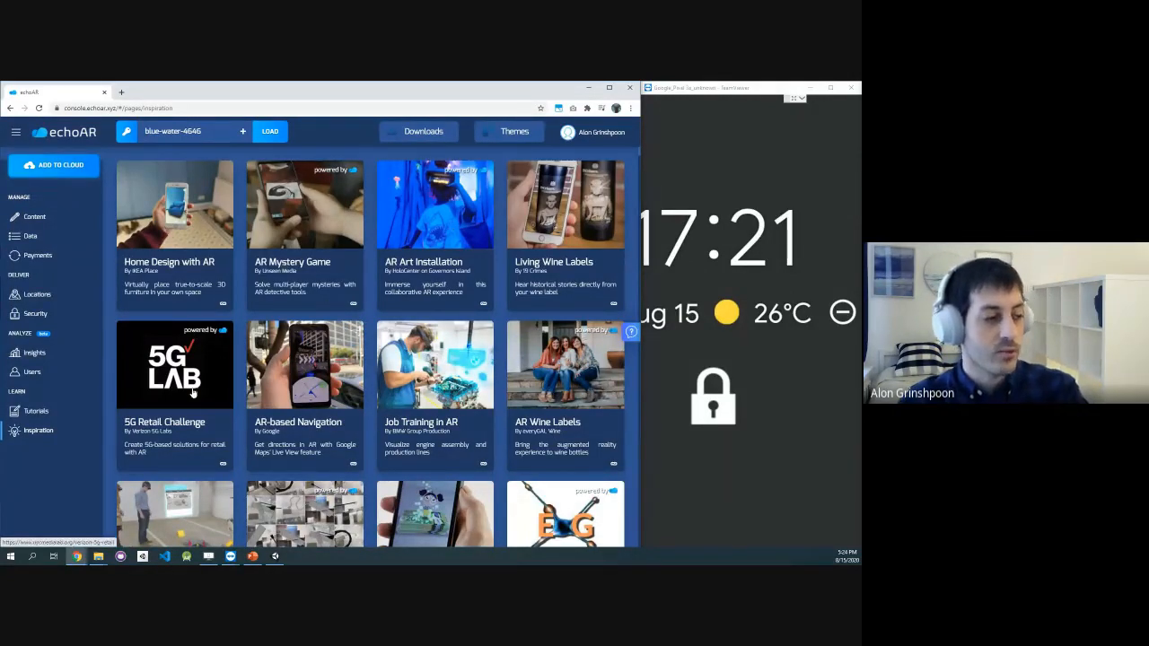
{"action": "scroll", "coordinate": [347, 352], "scroll_direction": "down", "scroll_amount": 5}
{"action": "scroll", "coordinate": [346, 352], "scroll_direction": "down", "scroll_amount": 1}
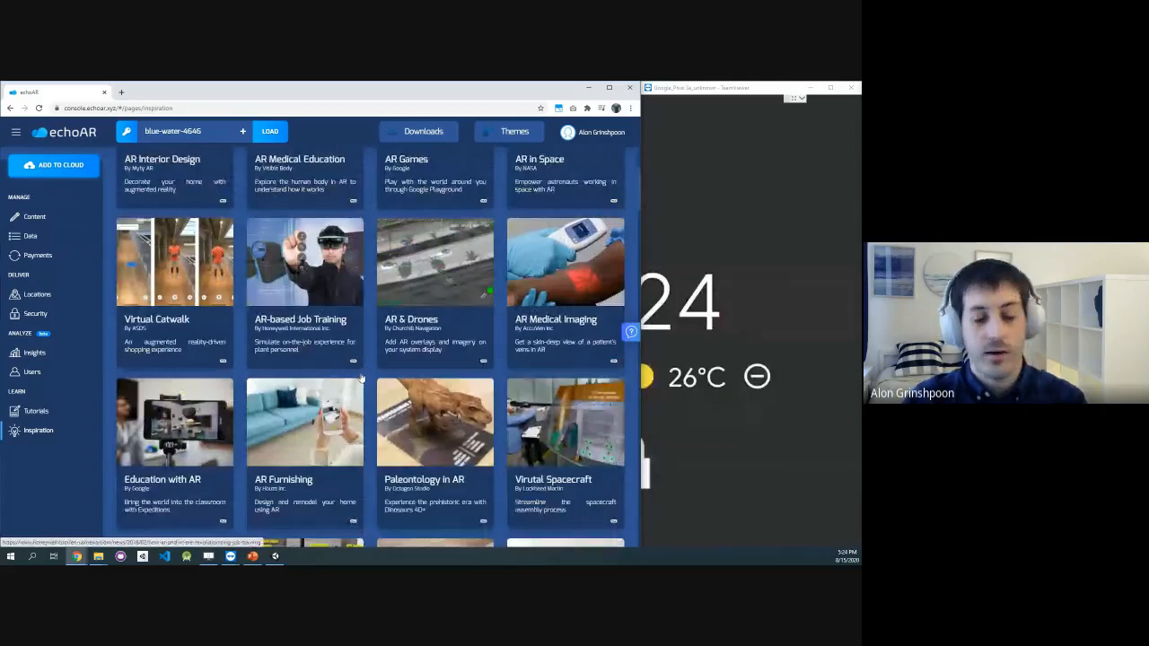
{"action": "scroll", "coordinate": [367, 368], "scroll_direction": "down", "scroll_amount": 2}
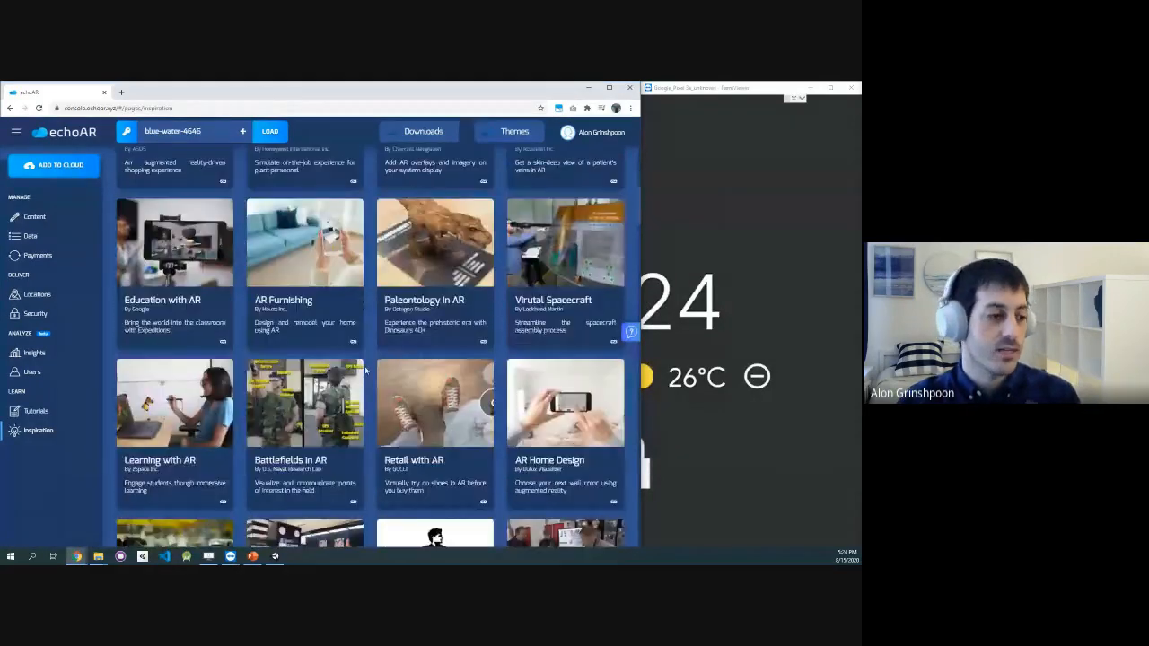
{"action": "scroll", "coordinate": [359, 372], "scroll_direction": "down", "scroll_amount": 3}
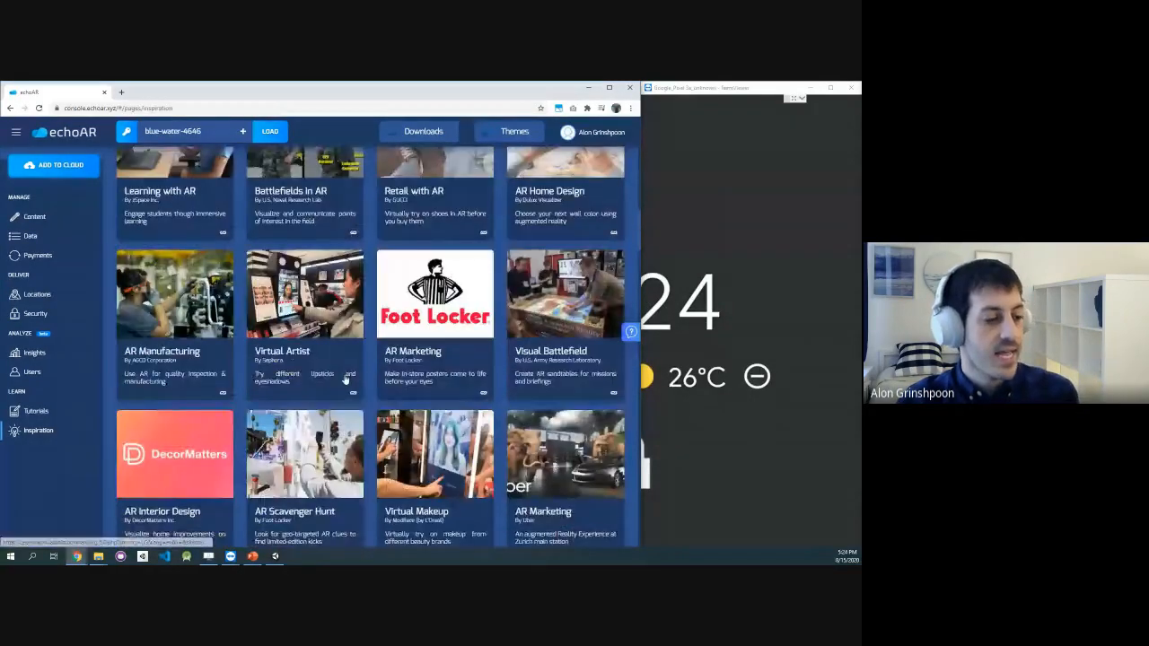
{"action": "scroll", "coordinate": [347, 378], "scroll_direction": "down", "scroll_amount": 4}
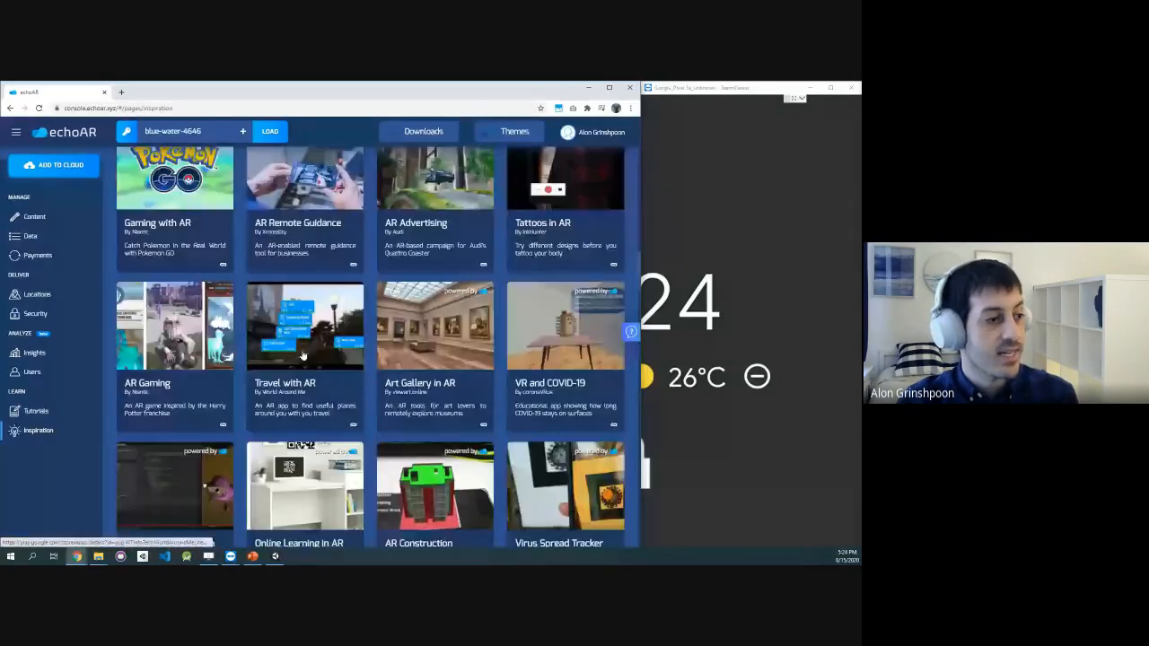
{"action": "scroll", "coordinate": [422, 359], "scroll_direction": "down", "scroll_amount": 1}
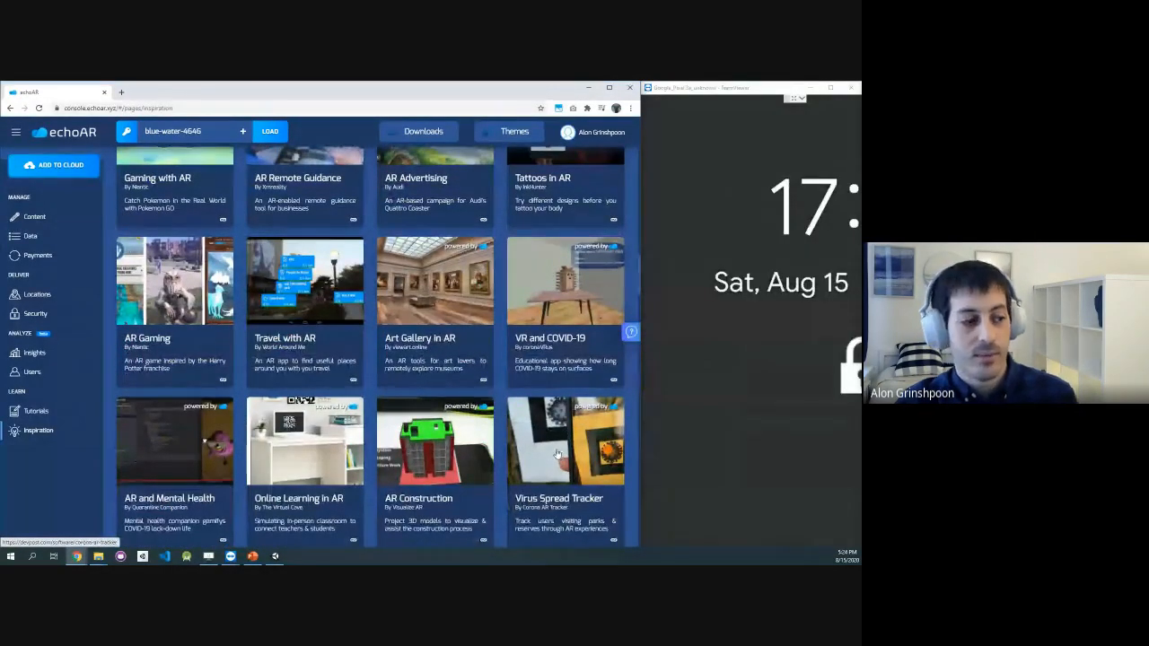
{"action": "scroll", "coordinate": [556, 440], "scroll_direction": "down", "scroll_amount": 2}
{"action": "scroll", "coordinate": [555, 423], "scroll_direction": "down", "scroll_amount": 8}
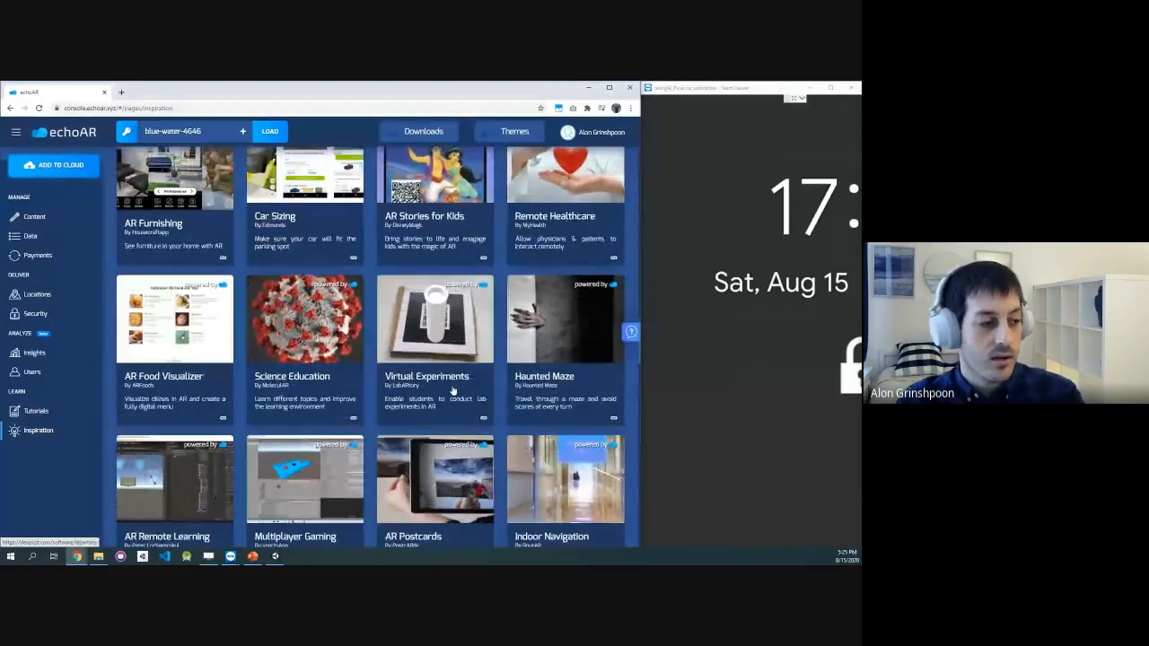
{"action": "scroll", "coordinate": [456, 379], "scroll_direction": "down", "scroll_amount": 4}
{"action": "scroll", "coordinate": [453, 378], "scroll_direction": "down", "scroll_amount": 12}
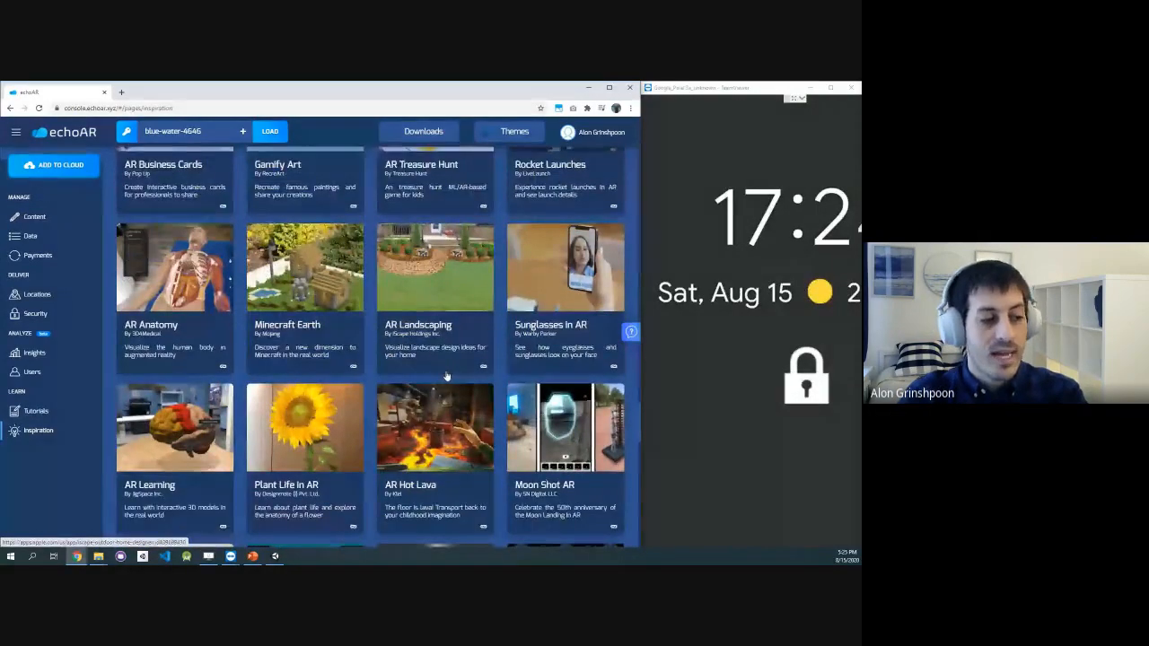
{"action": "scroll", "coordinate": [439, 379], "scroll_direction": "down", "scroll_amount": 2}
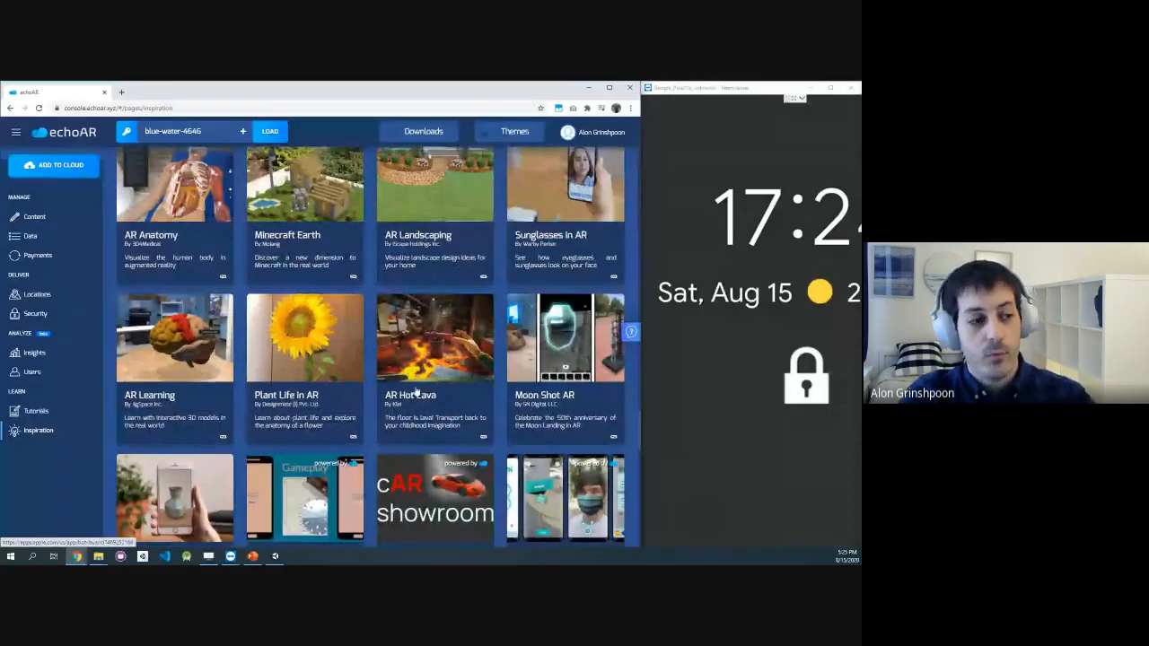
{"action": "scroll", "coordinate": [422, 384], "scroll_direction": "down", "scroll_amount": 5}
{"action": "scroll", "coordinate": [429, 380], "scroll_direction": "down", "scroll_amount": 10}
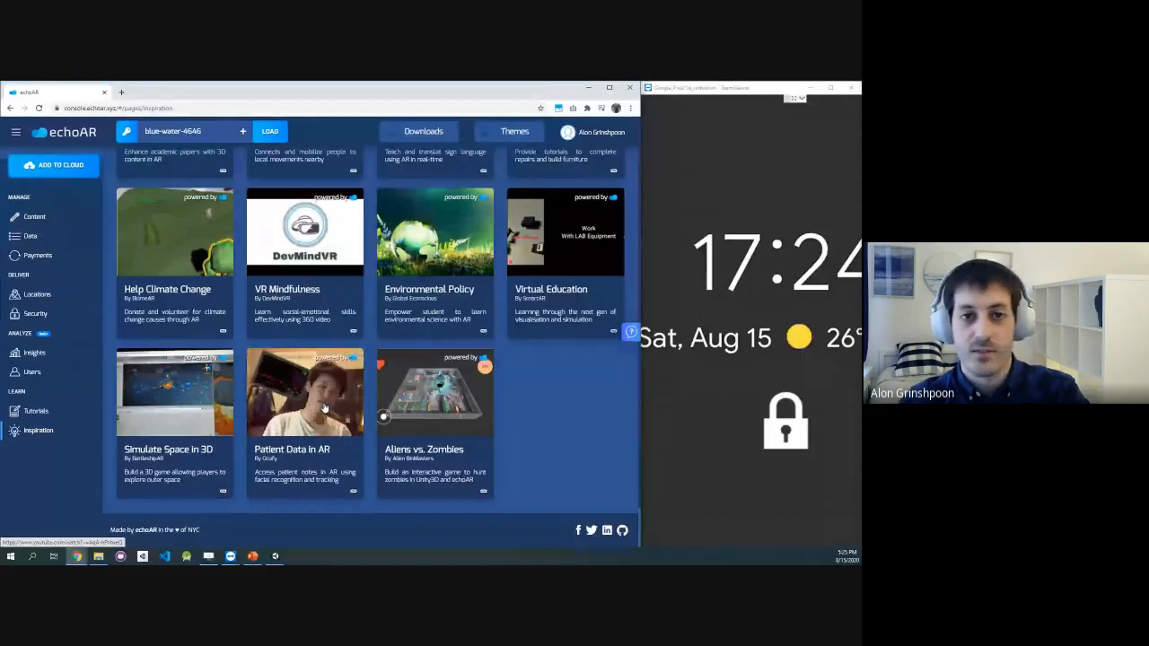
{"action": "left_click", "coordinate": [65, 135]}
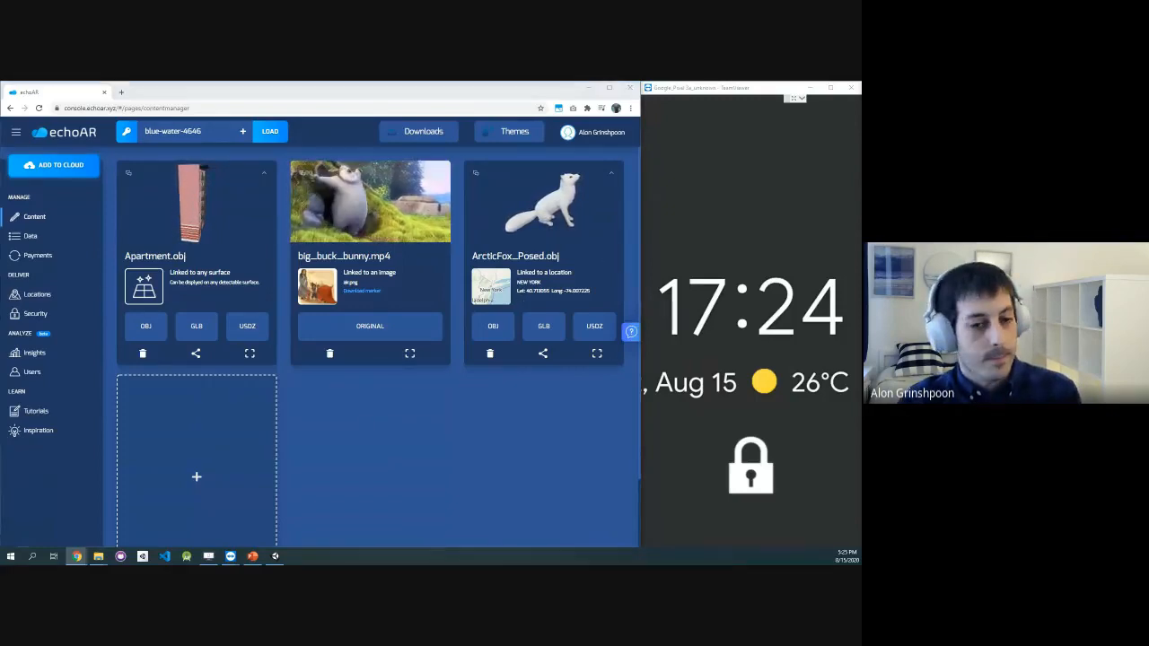
Look over echoAR's Downloads list for the Unity SDK, then open the echoAR assets folder in Unity.
{"action": "left_click", "coordinate": [275, 556]}
{"action": "left_click", "coordinate": [829, 87]}
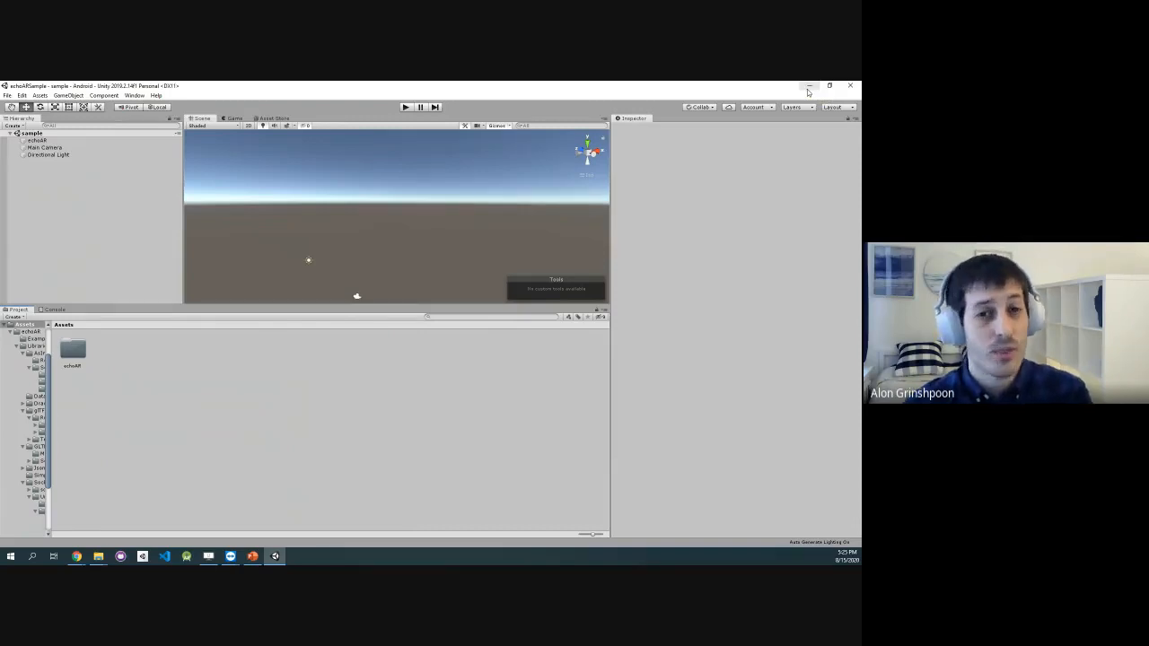
{"action": "left_click", "coordinate": [807, 87]}
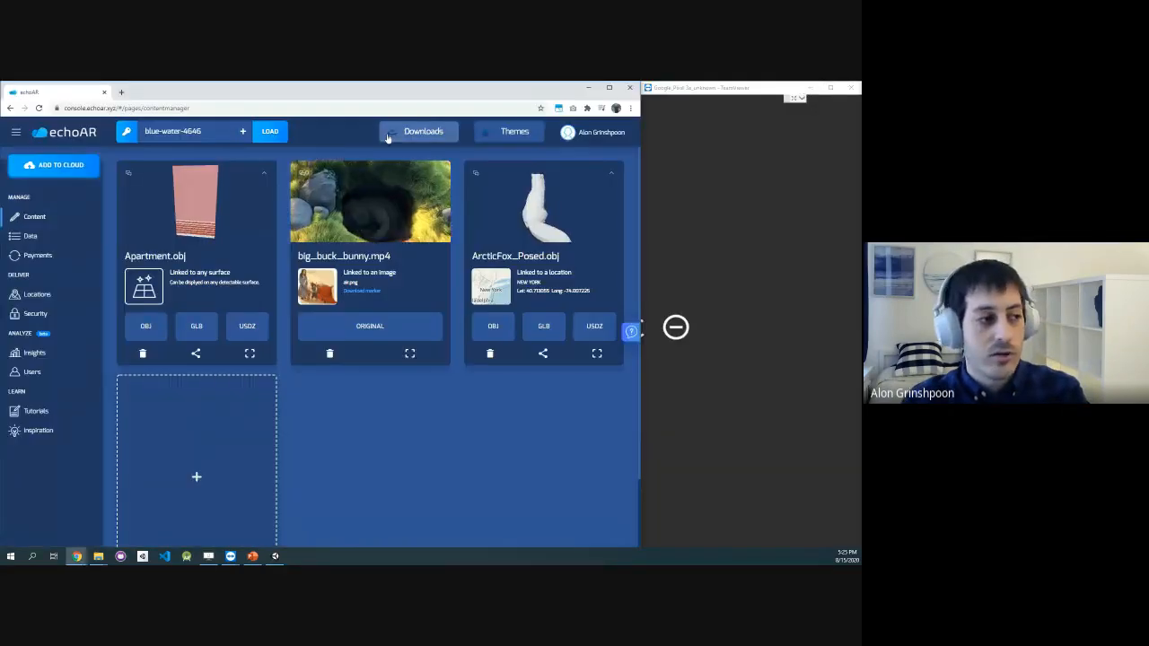
{"action": "left_click", "coordinate": [420, 132]}
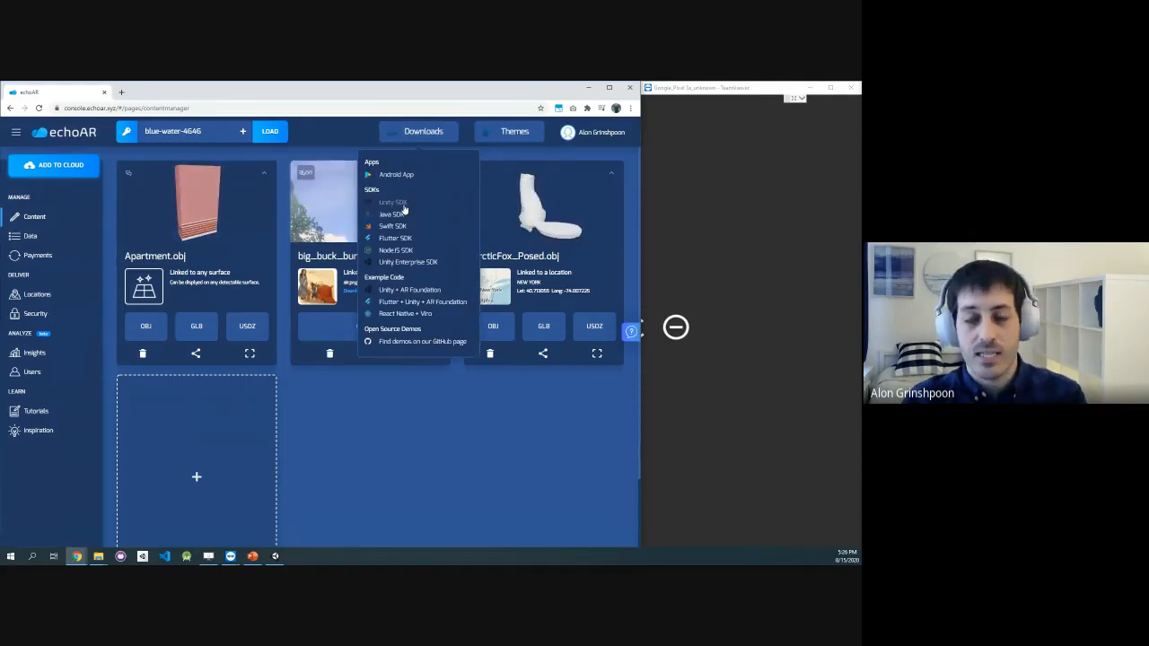
{"action": "key", "text": "alt+Tab"}
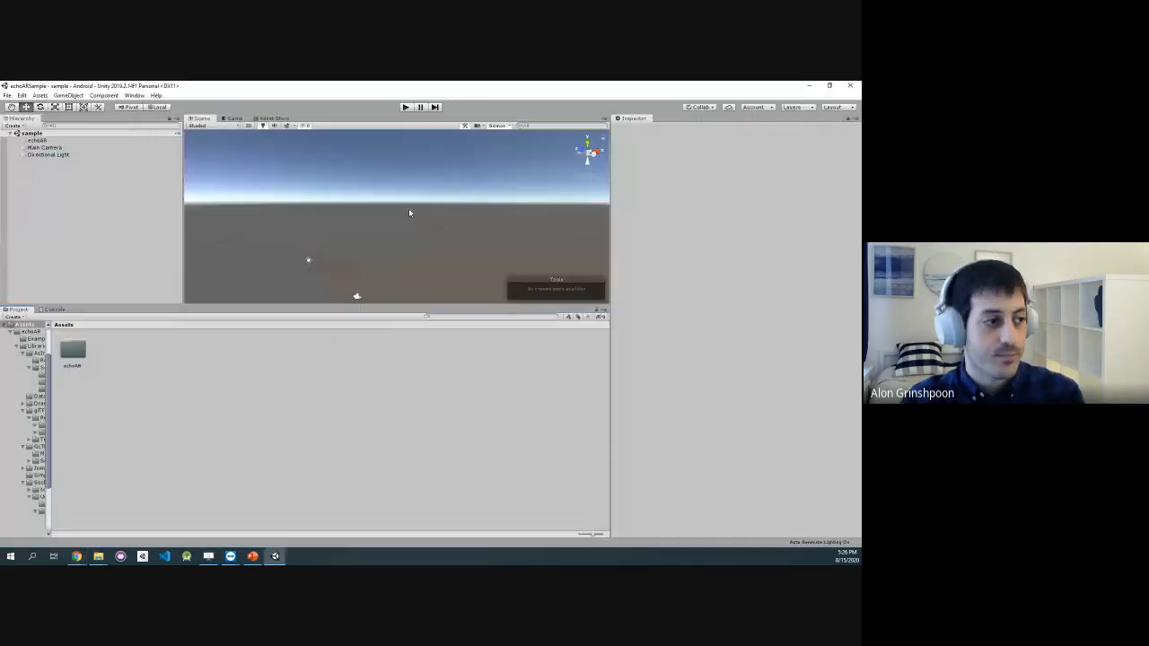
{"action": "double_click", "coordinate": [77, 366]}
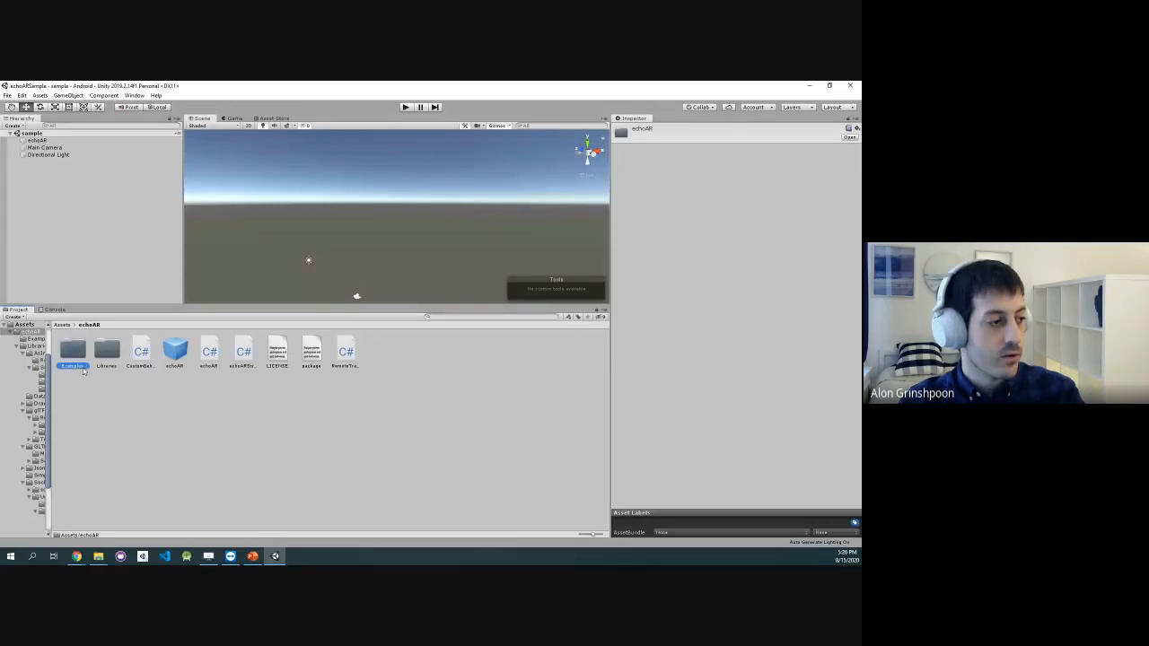
Select the echoAR object in the Hierarchy and enter the project's API key in the Inspector.
{"action": "double_click", "coordinate": [74, 353]}
{"action": "left_click", "coordinate": [62, 325]}
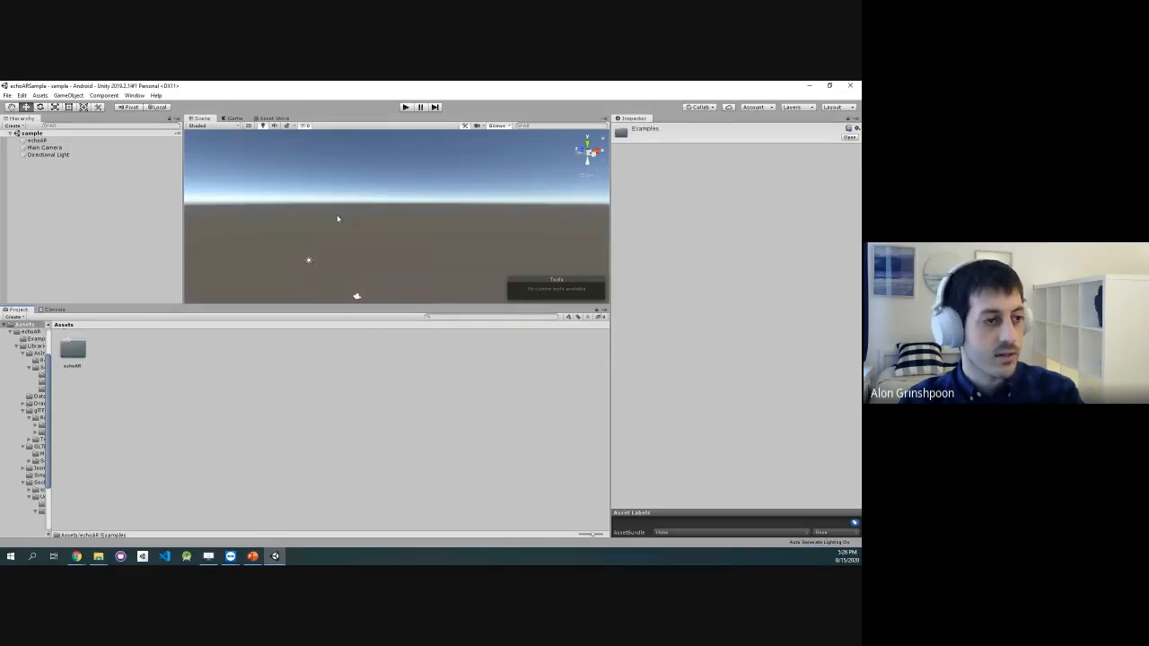
{"action": "left_click", "coordinate": [120, 230]}
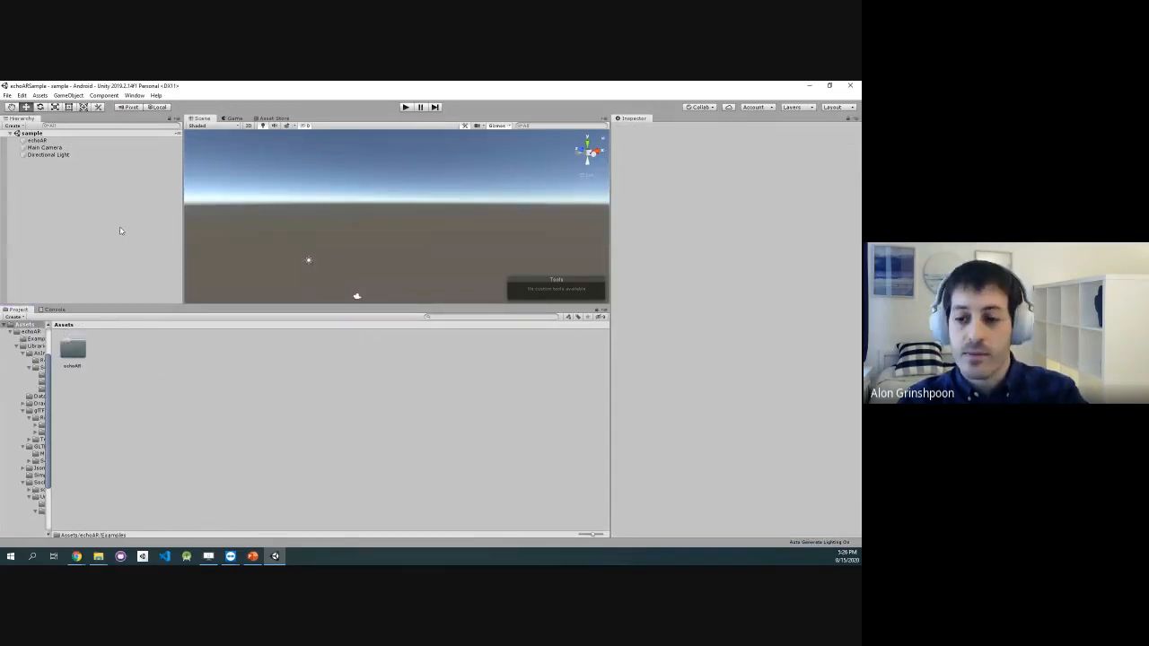
{"action": "left_click", "coordinate": [36, 141]}
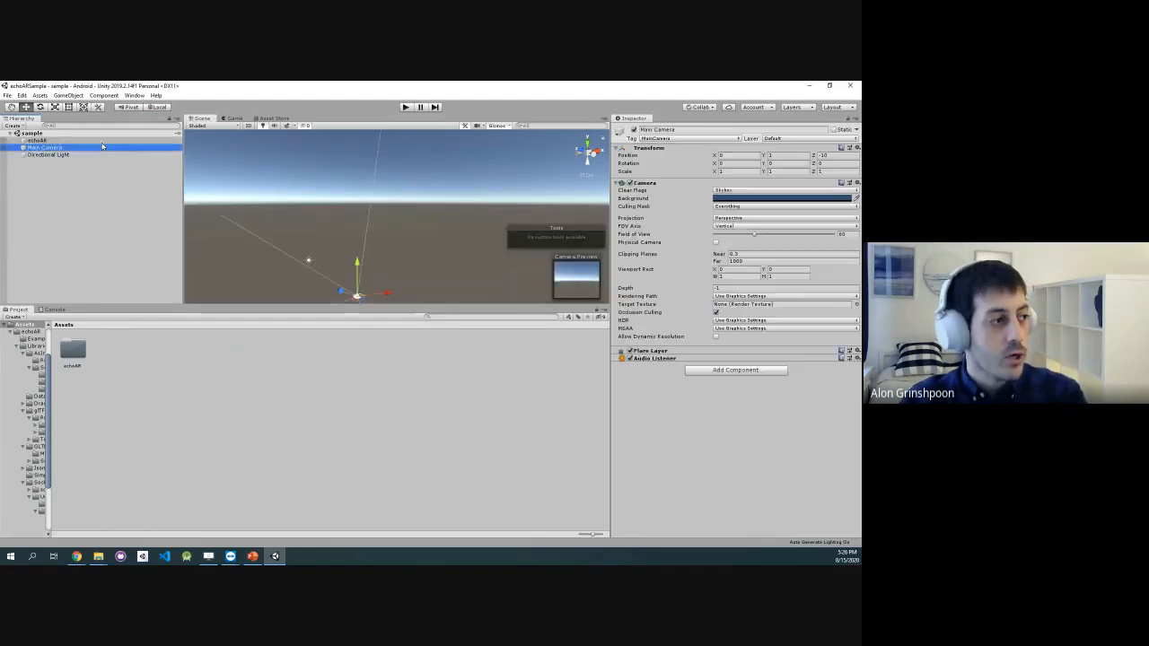
{"action": "left_click", "coordinate": [745, 197]}
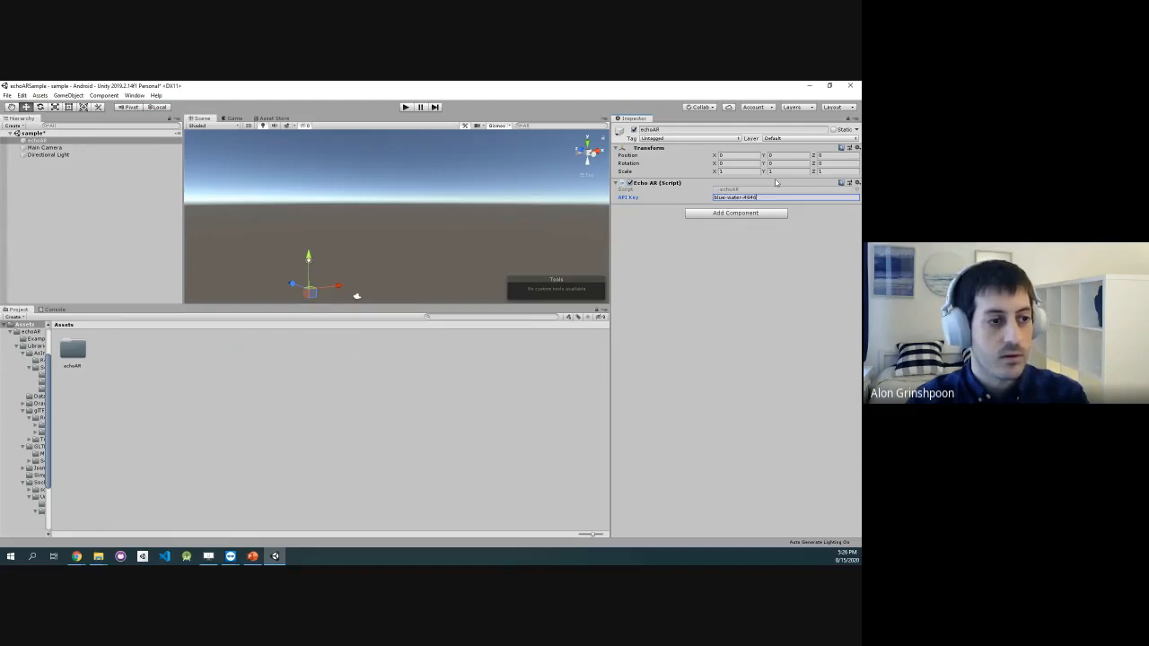
Run the scene to load the building model, then tile Unity right and the browser left.
{"action": "left_click", "coordinate": [405, 110]}
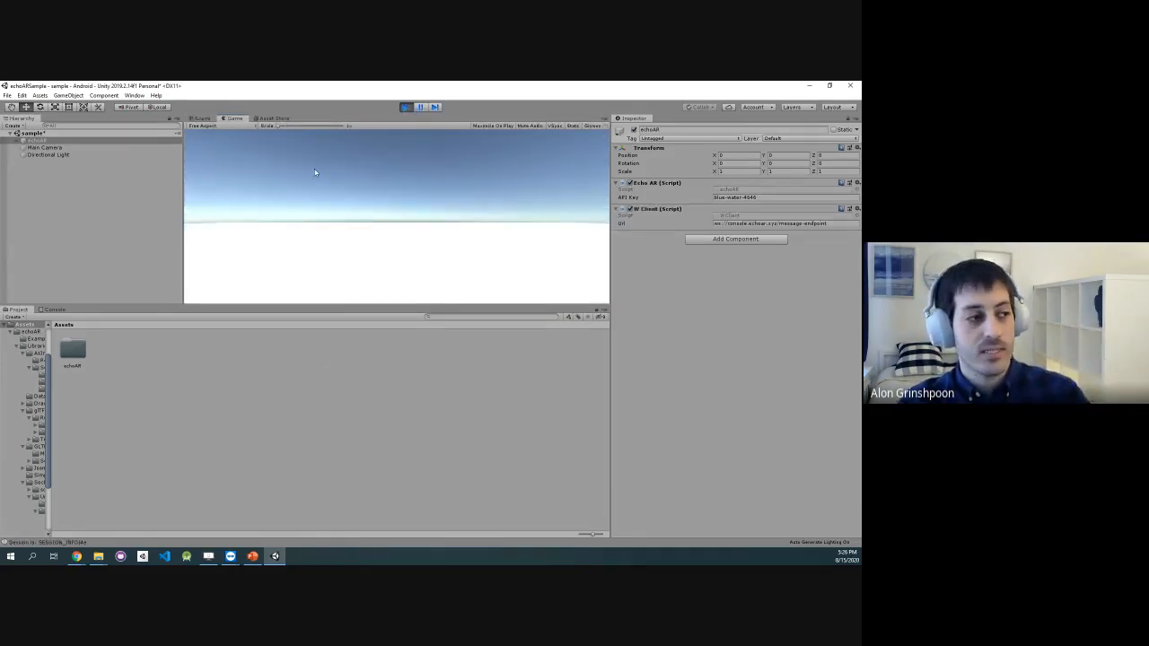
{"action": "left_click", "coordinate": [202, 119]}
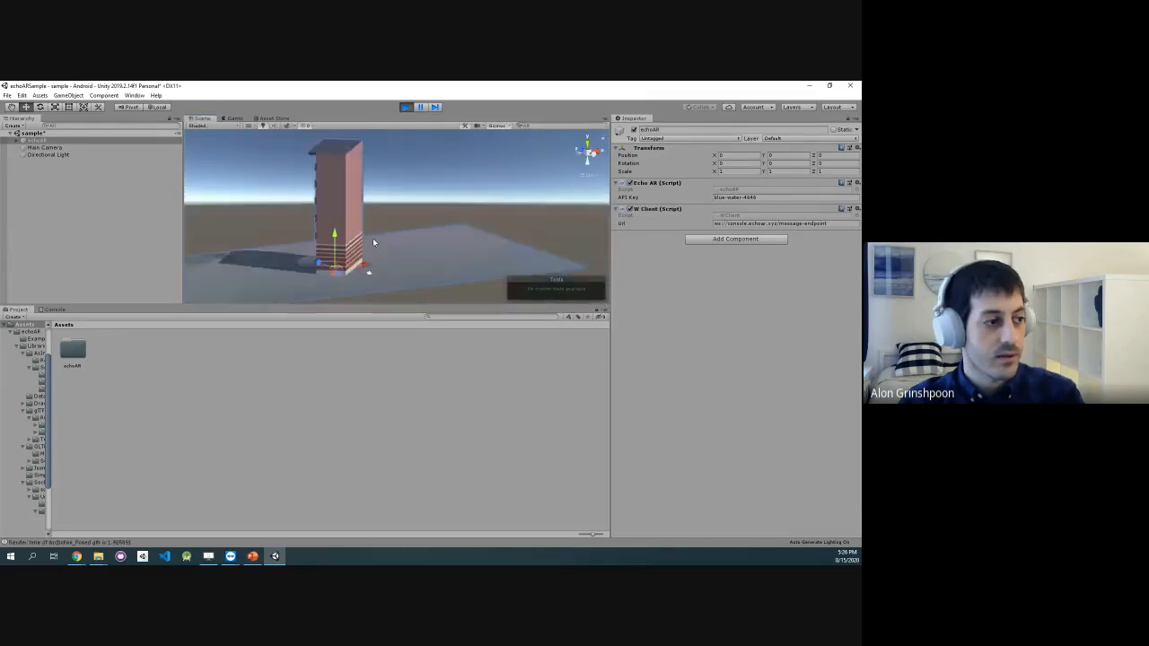
{"action": "left_click_drag", "start_coordinate": [423, 298], "coordinate": [373, 260], "text": "alt"}
{"action": "key", "text": "super+Right"}
{"action": "key", "text": "alt+Tab"}
{"action": "key", "text": "super+Left"}
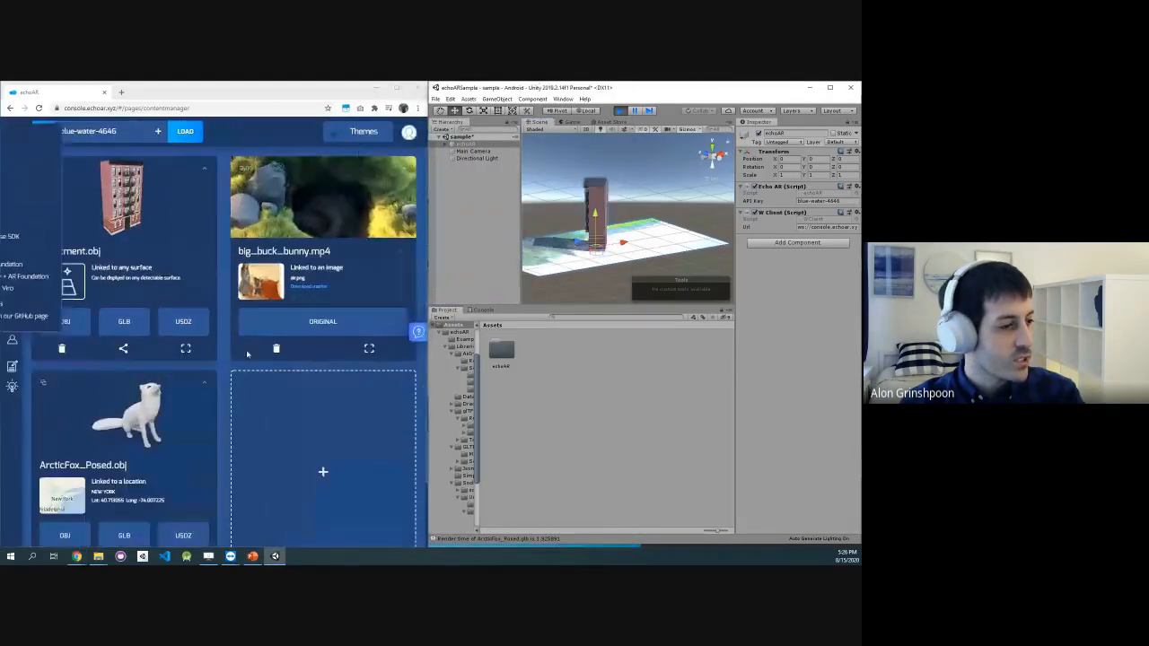
Delete the bunny video from the echoAR cloud content.
{"action": "left_click", "coordinate": [475, 266]}
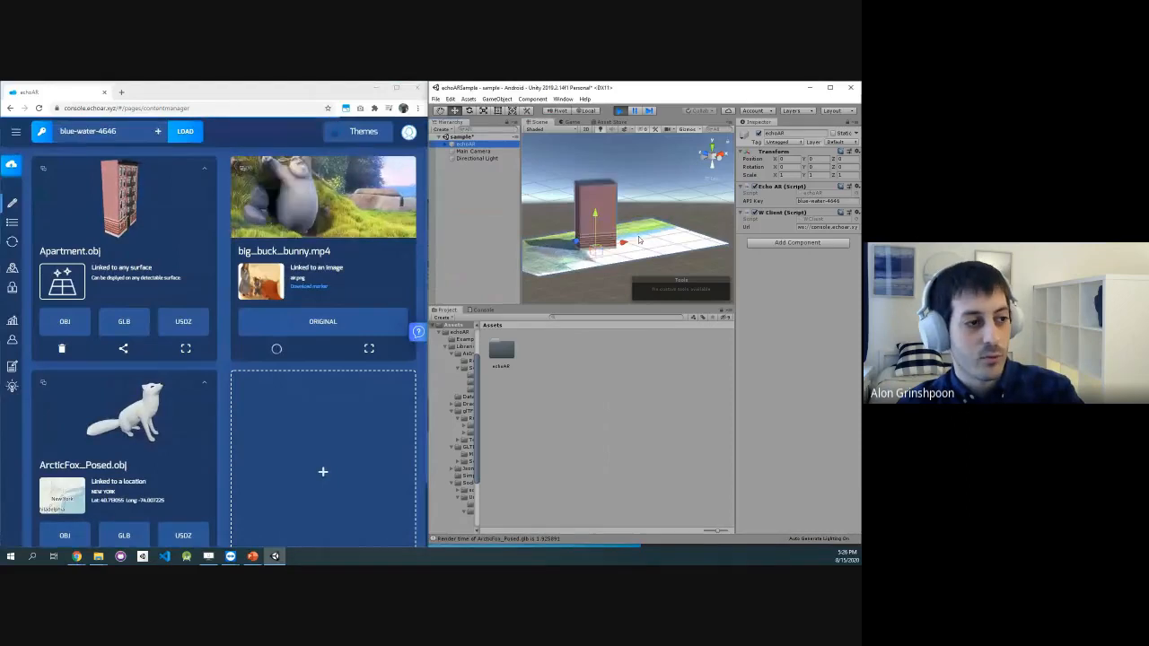
{"action": "scroll", "coordinate": [577, 293], "scroll_direction": "up", "scroll_amount": 8}
{"action": "right_click_drag", "start_coordinate": [576, 286], "coordinate": [568, 275]}
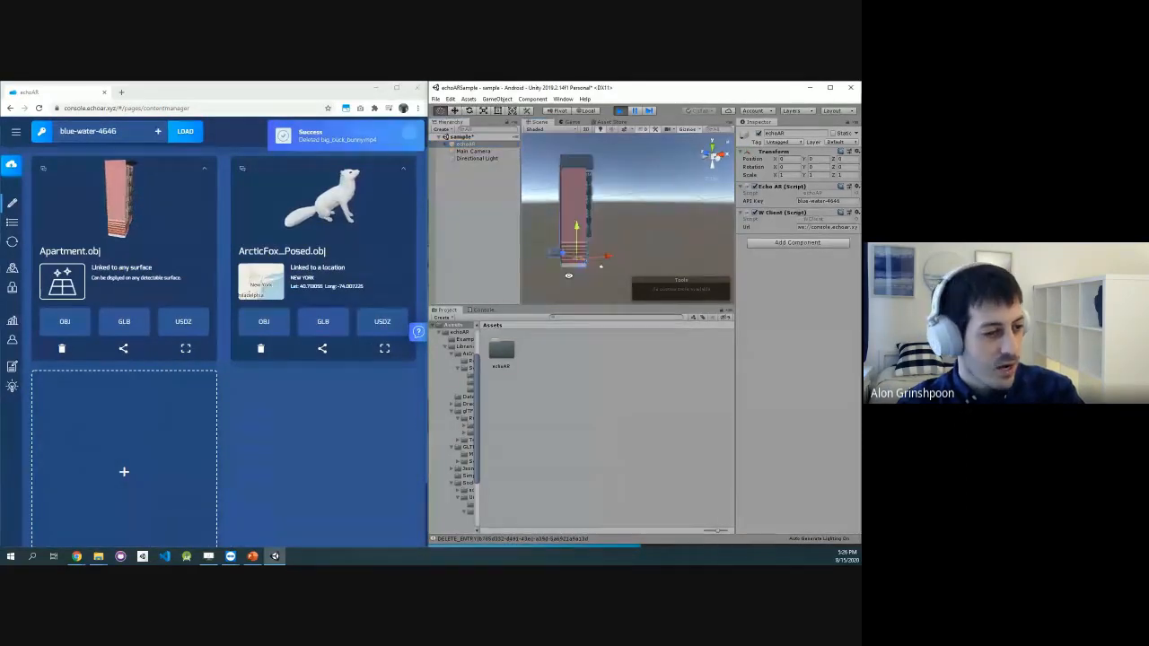
Add metadata x = 10 to the ArcticFox model and stop the running Unity scene.
{"action": "left_click", "coordinate": [401, 171]}
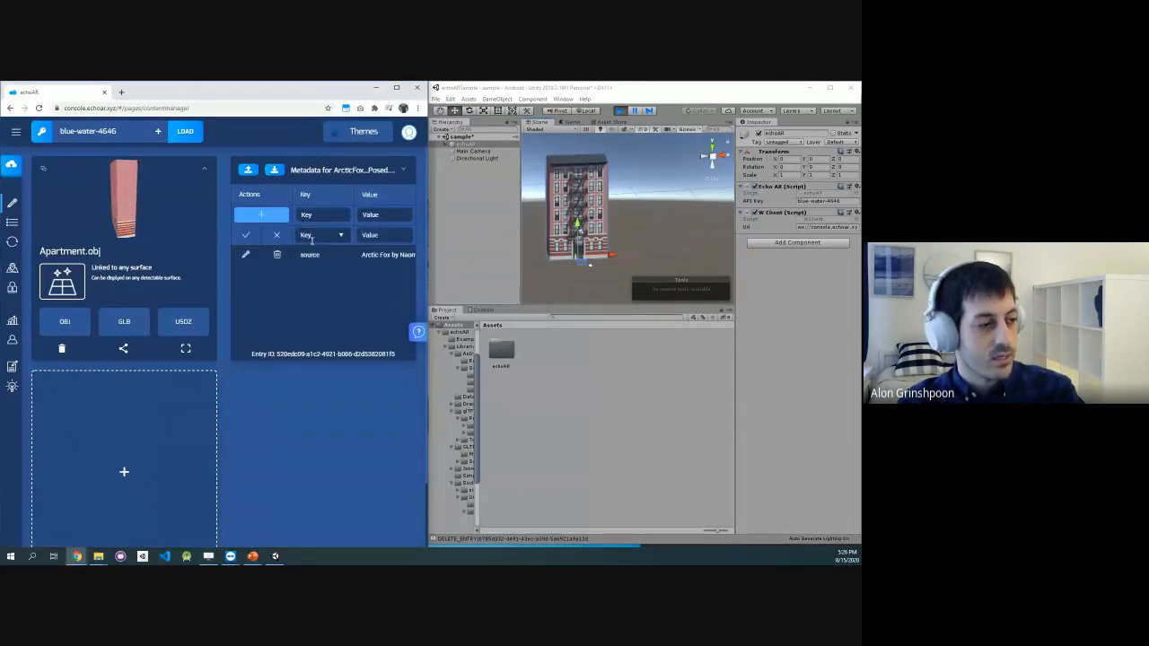
{"action": "left_click", "coordinate": [311, 238]}
{"action": "left_click", "coordinate": [320, 253]}
{"action": "left_click", "coordinate": [383, 236]}
{"action": "type", "text": "10"}
{"action": "left_click", "coordinate": [245, 235]}
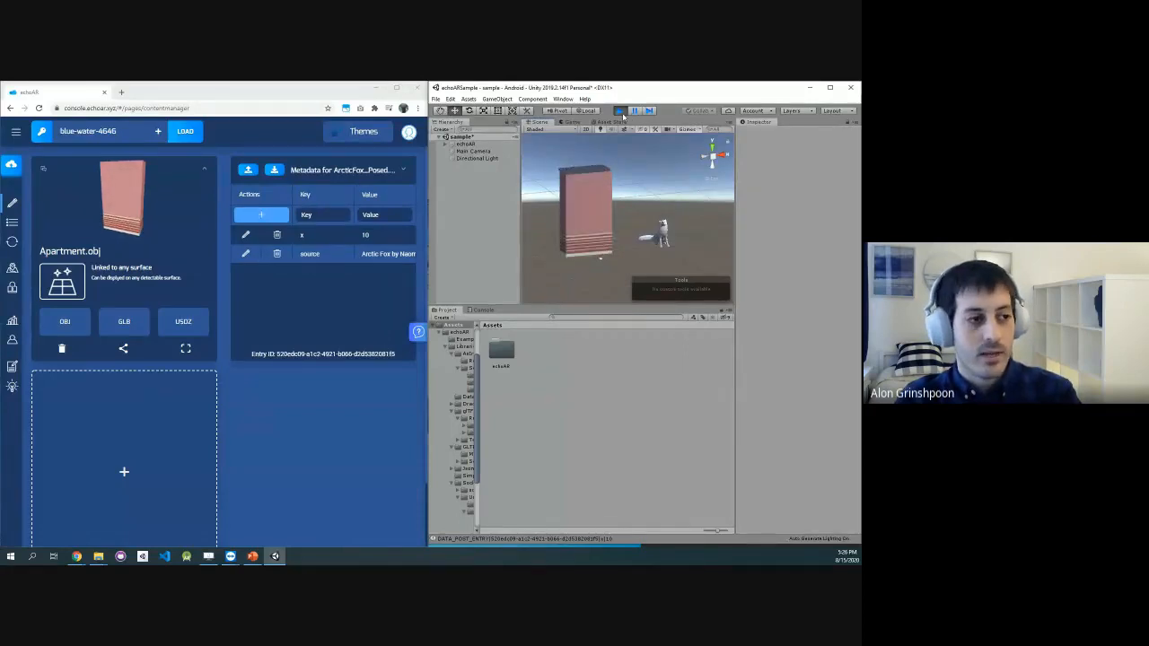
{"action": "left_click", "coordinate": [620, 111]}
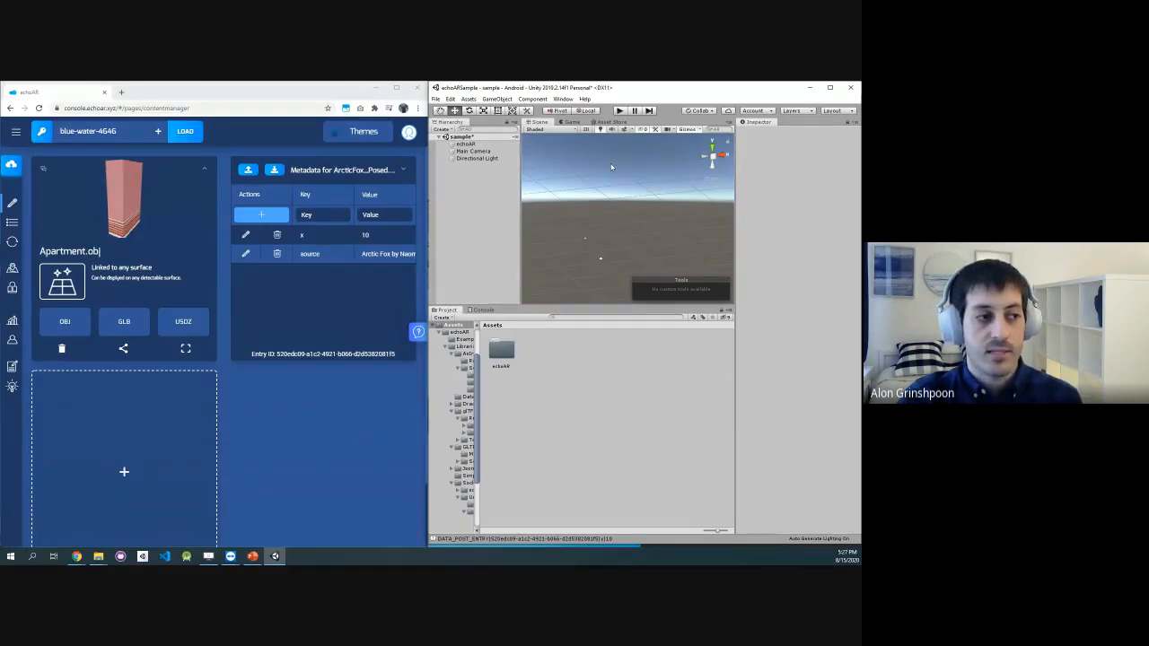
Rerun the scene and expand echoAR to list Apartment.glb and ArcticFox_Posed.glb beside each other.
{"action": "left_click", "coordinate": [619, 110]}
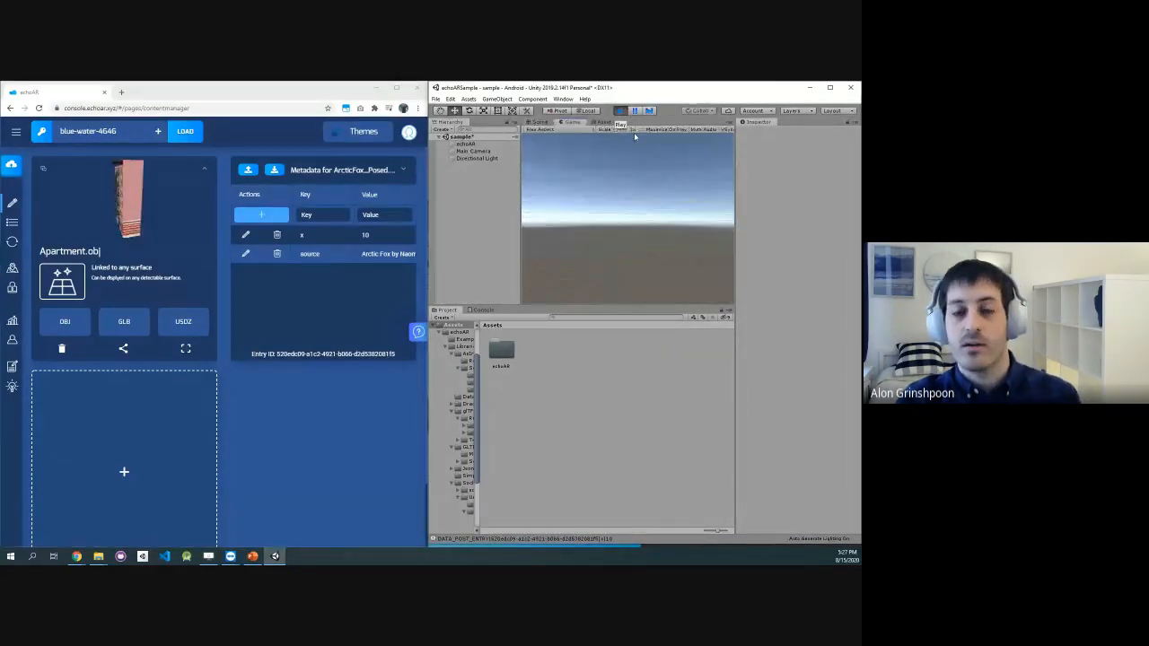
{"action": "left_click", "coordinate": [535, 122]}
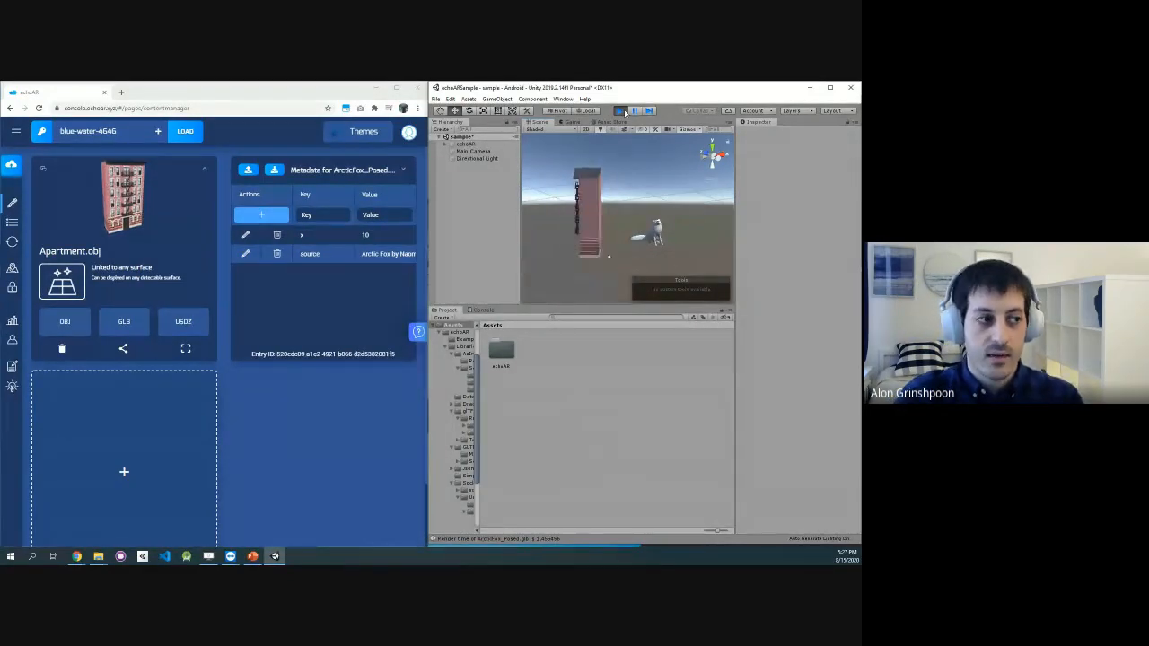
{"action": "left_click", "coordinate": [445, 145]}
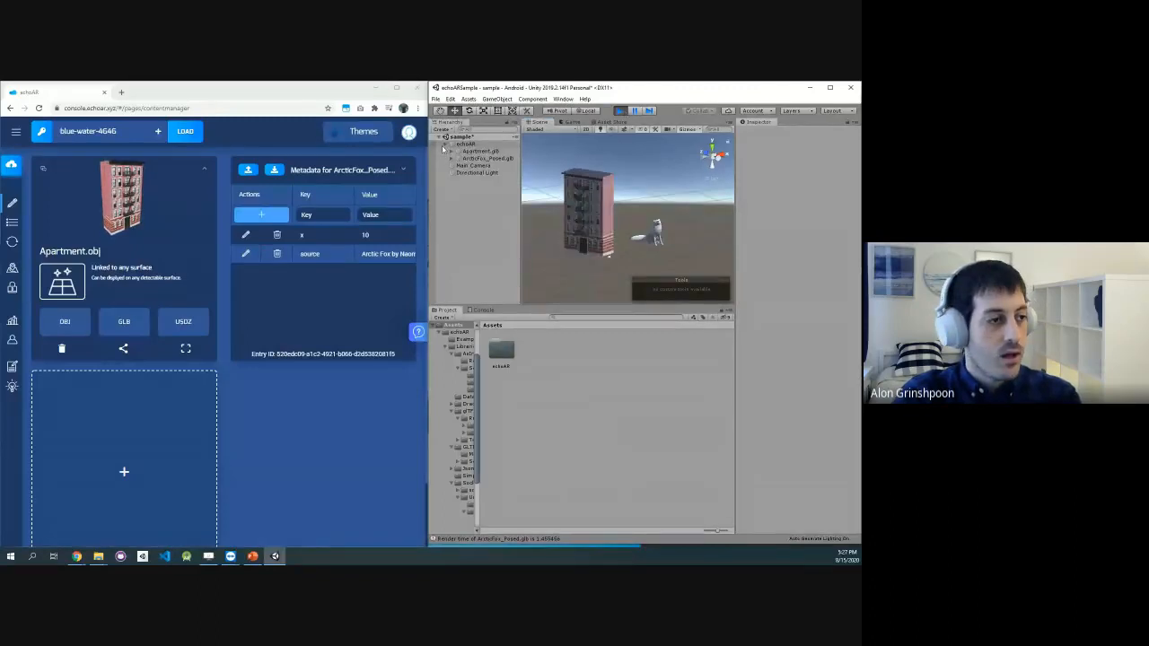
Delete the Apartment model from echoAR and inspect ArcticFox_Posed.glb's Custom Behaviour and Remote Transformation components.
{"action": "left_click", "coordinate": [62, 352]}
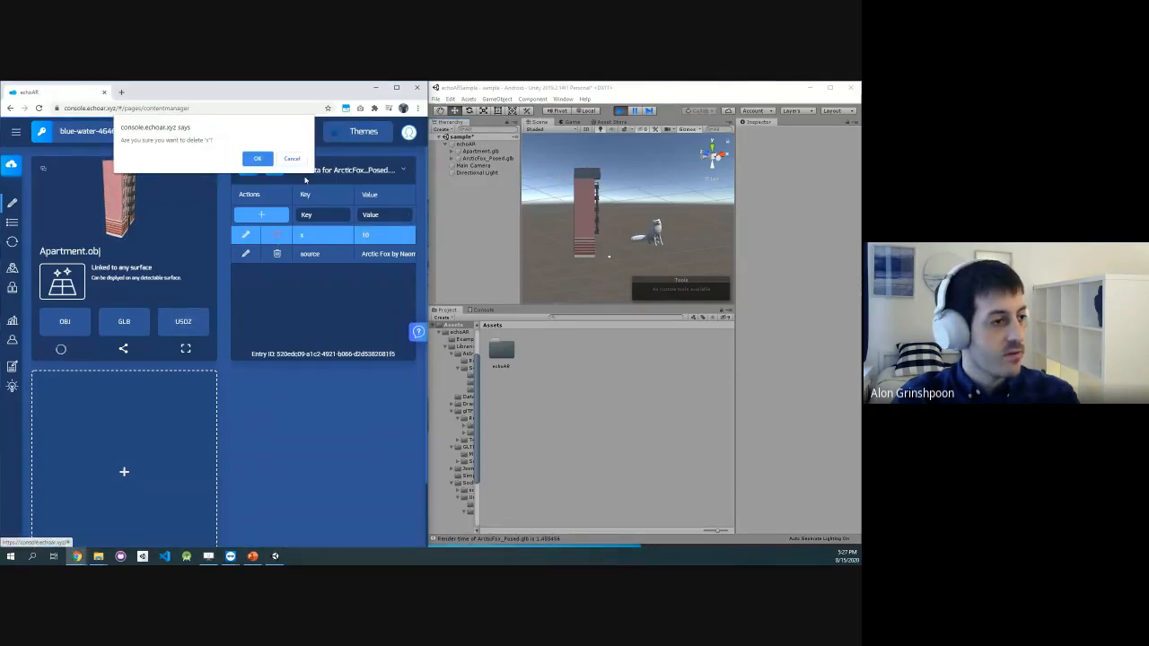
{"action": "left_click", "coordinate": [259, 156]}
{"action": "left_click", "coordinate": [582, 239]}
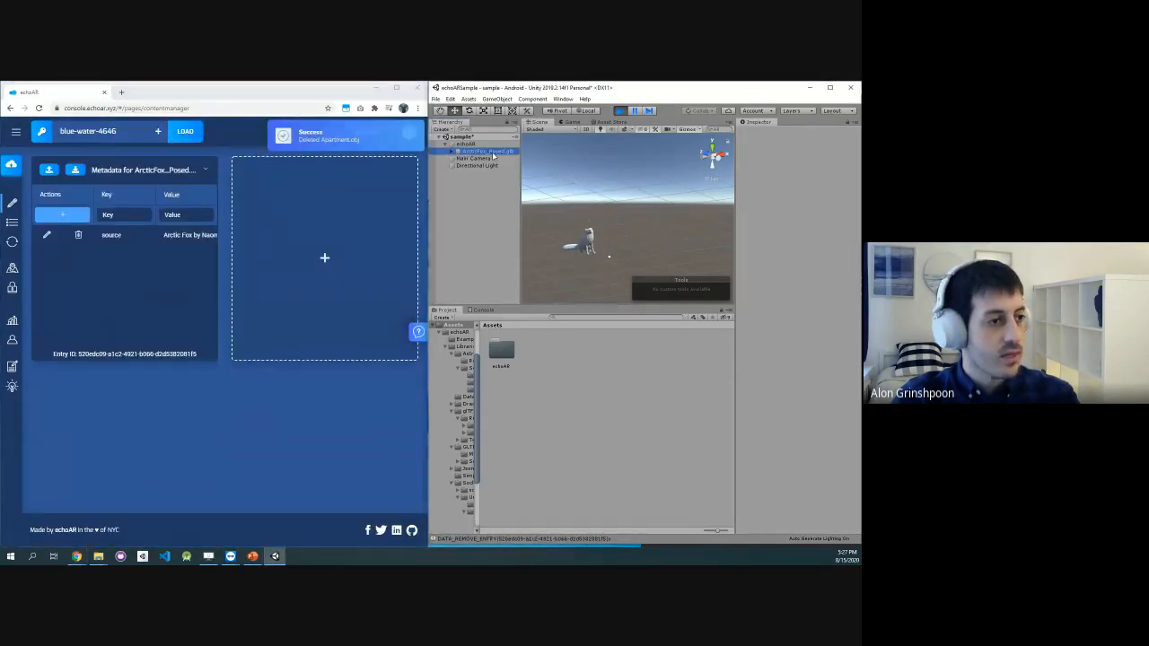
{"action": "left_click", "coordinate": [684, 248]}
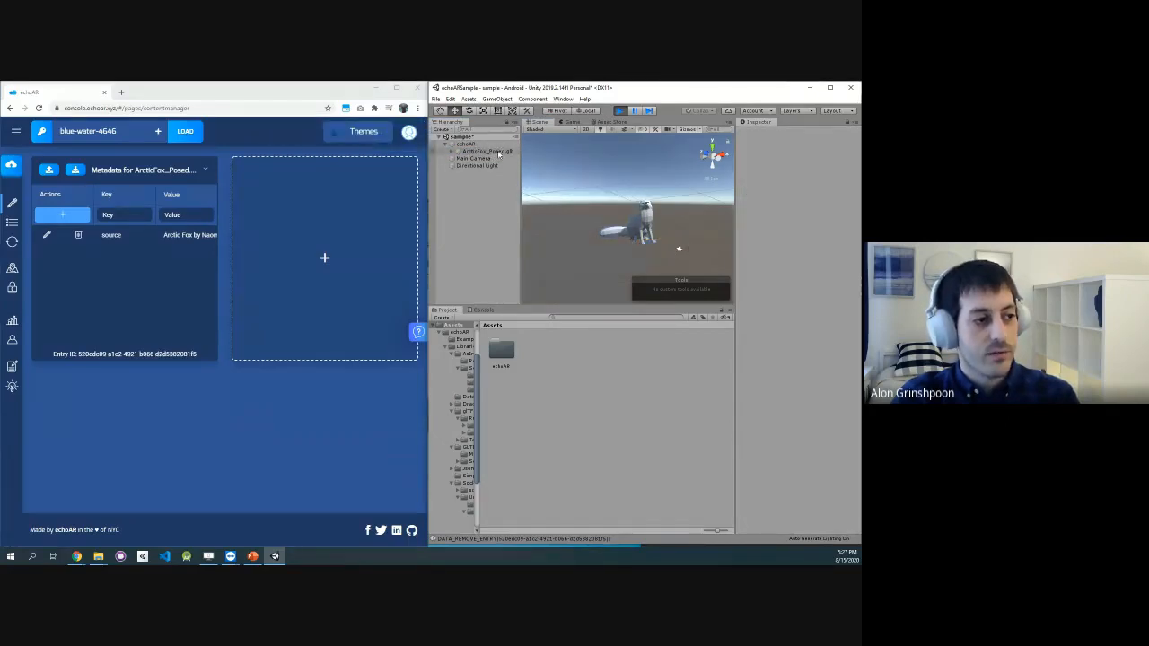
{"action": "left_click", "coordinate": [498, 154]}
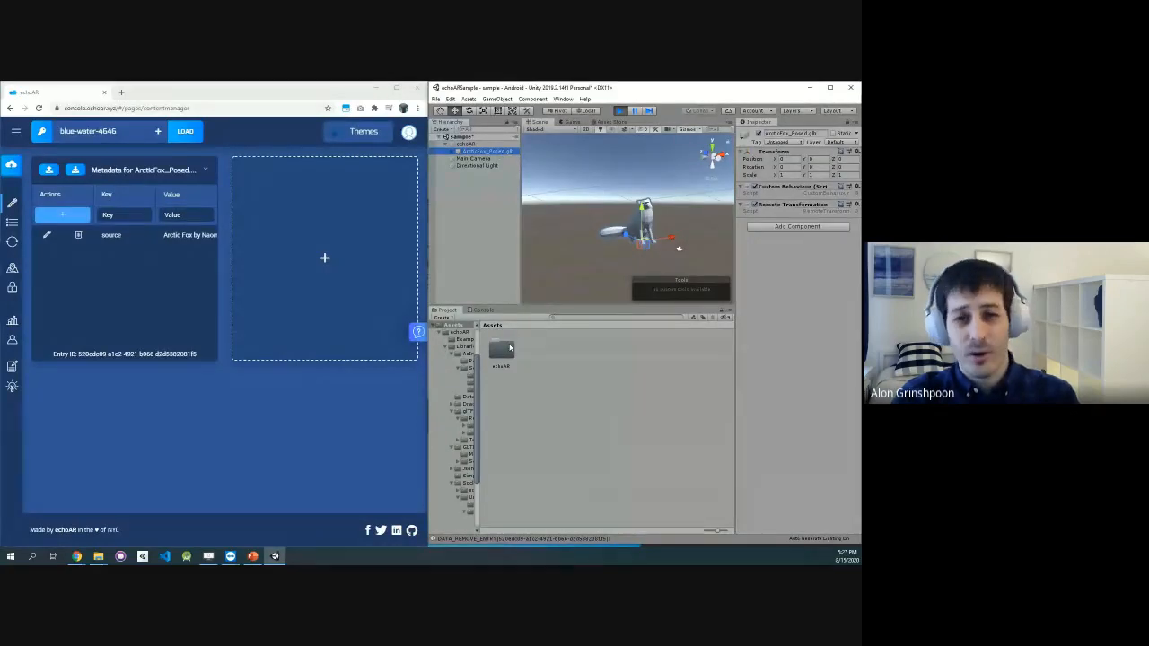
Open CustomBehaviour.cs from Unity's echoAR assets folder in Visual Studio Code.
{"action": "double_click", "coordinate": [509, 348]}
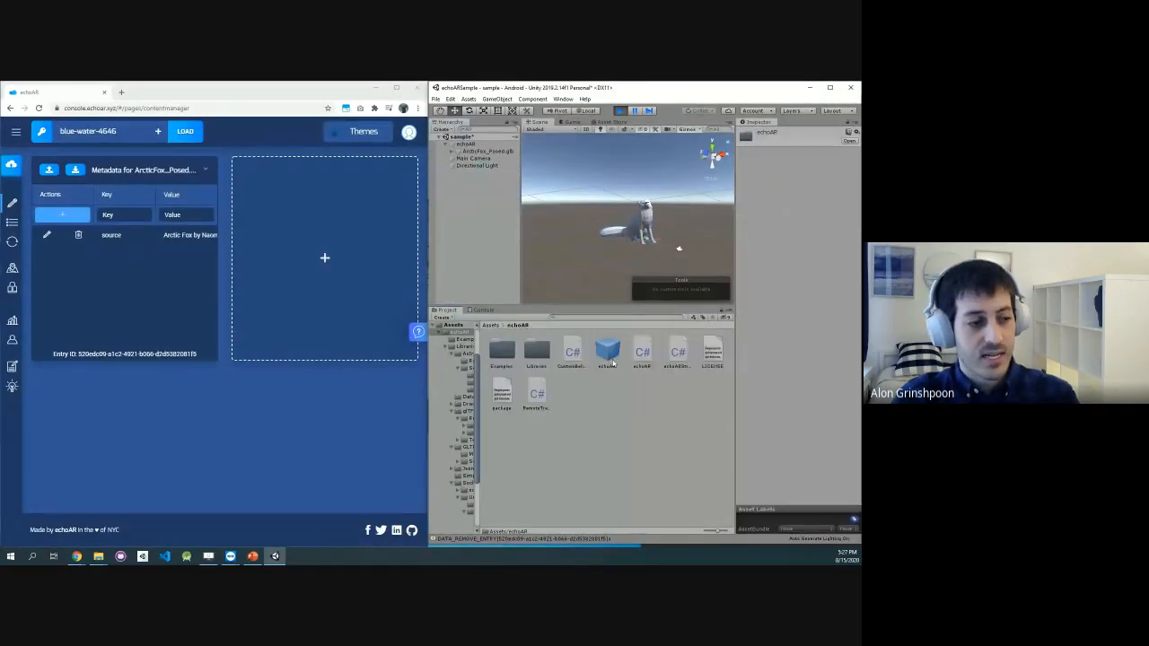
{"action": "left_click", "coordinate": [573, 354]}
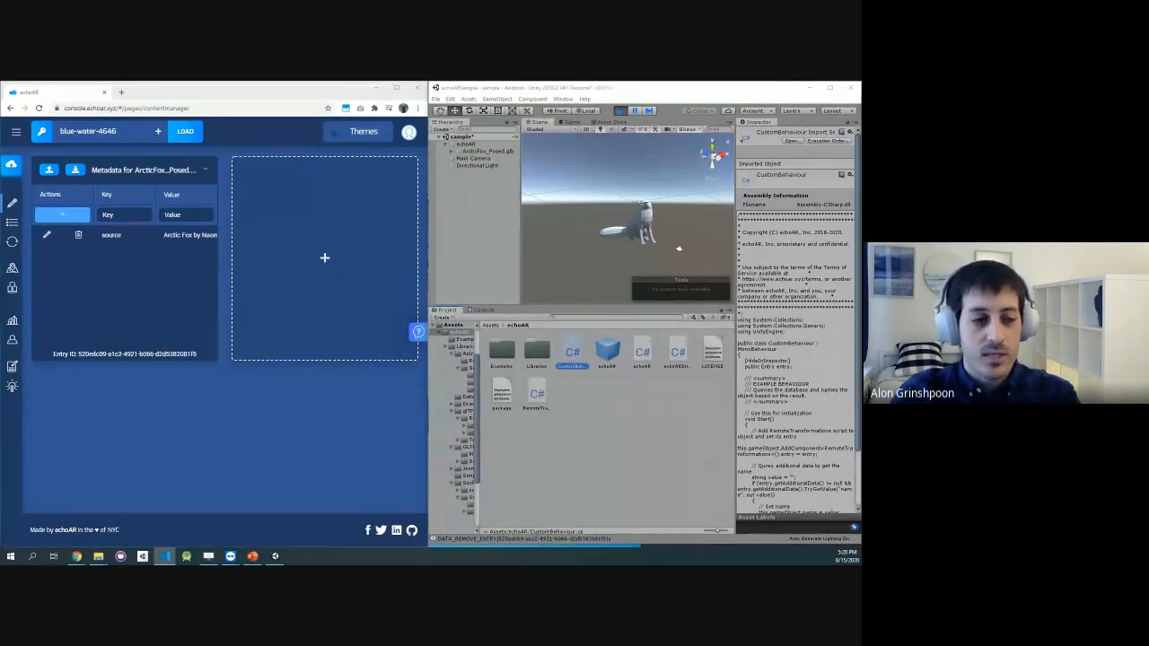
{"action": "left_click_drag", "start_coordinate": [860, 176], "coordinate": [627, 168]}
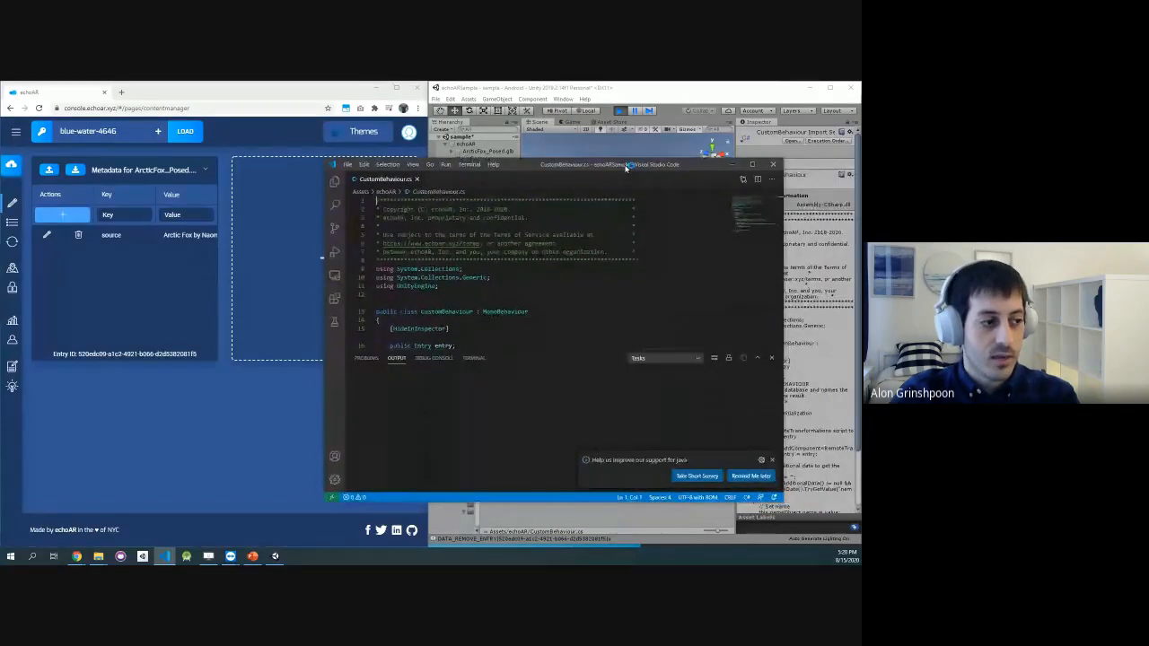
Maximize the editor and walk through the Start and Update methods of CustomBehaviour.cs.
{"action": "double_click", "coordinate": [627, 168]}
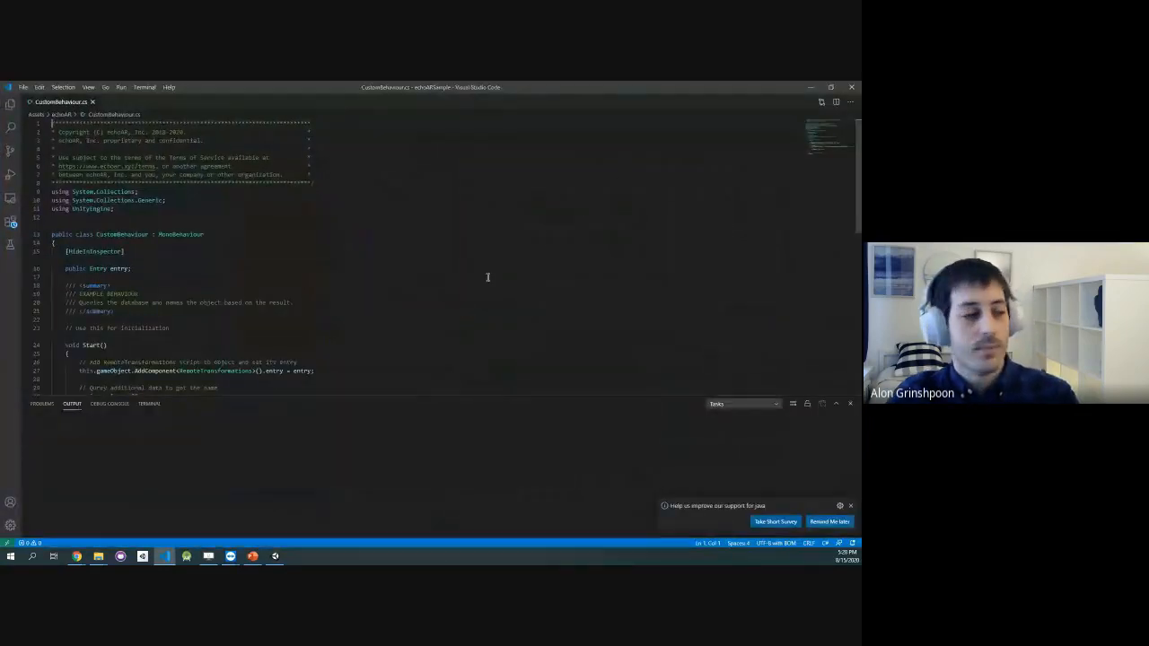
{"action": "scroll", "coordinate": [354, 275], "scroll_direction": "down", "scroll_amount": 4}
{"action": "scroll", "coordinate": [216, 296], "scroll_direction": "down", "scroll_amount": 1}
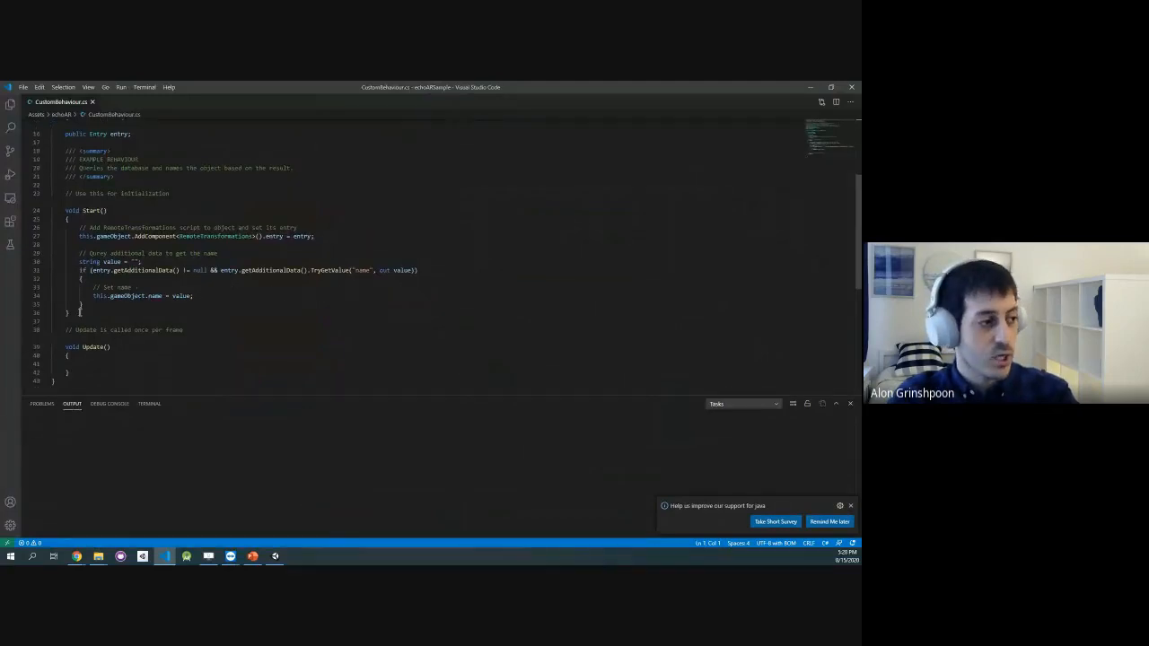
{"action": "left_click_drag", "start_coordinate": [80, 310], "coordinate": [36, 217]}
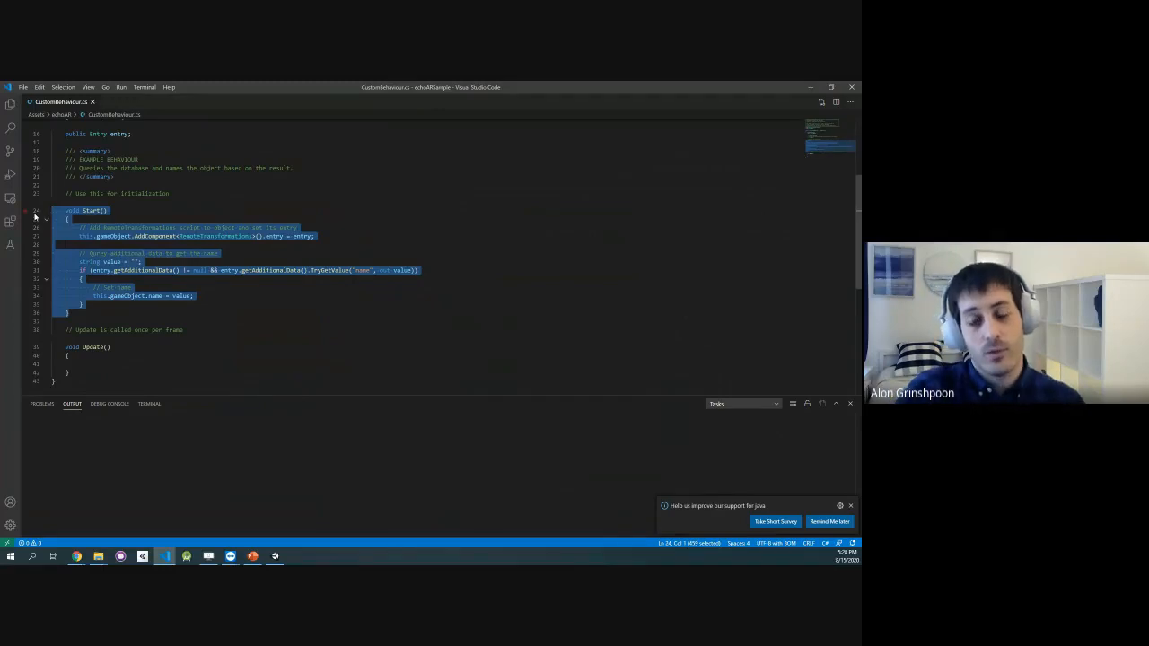
{"action": "scroll", "coordinate": [83, 305], "scroll_direction": "down", "scroll_amount": 2}
{"action": "left_click_drag", "start_coordinate": [83, 327], "coordinate": [39, 306]}
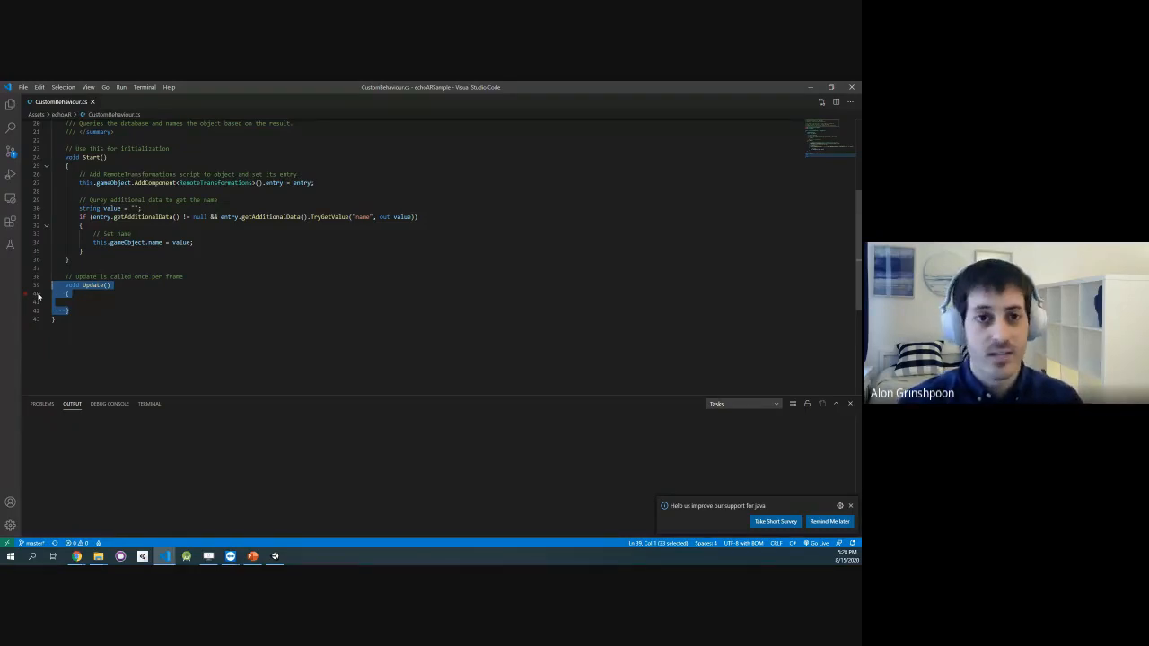
{"action": "left_click", "coordinate": [241, 273]}
Highlight the RemoteTransformations line and the Start code that reads the name metadata into the object's name.
{"action": "scroll", "coordinate": [171, 285], "scroll_direction": "up", "scroll_amount": 1}
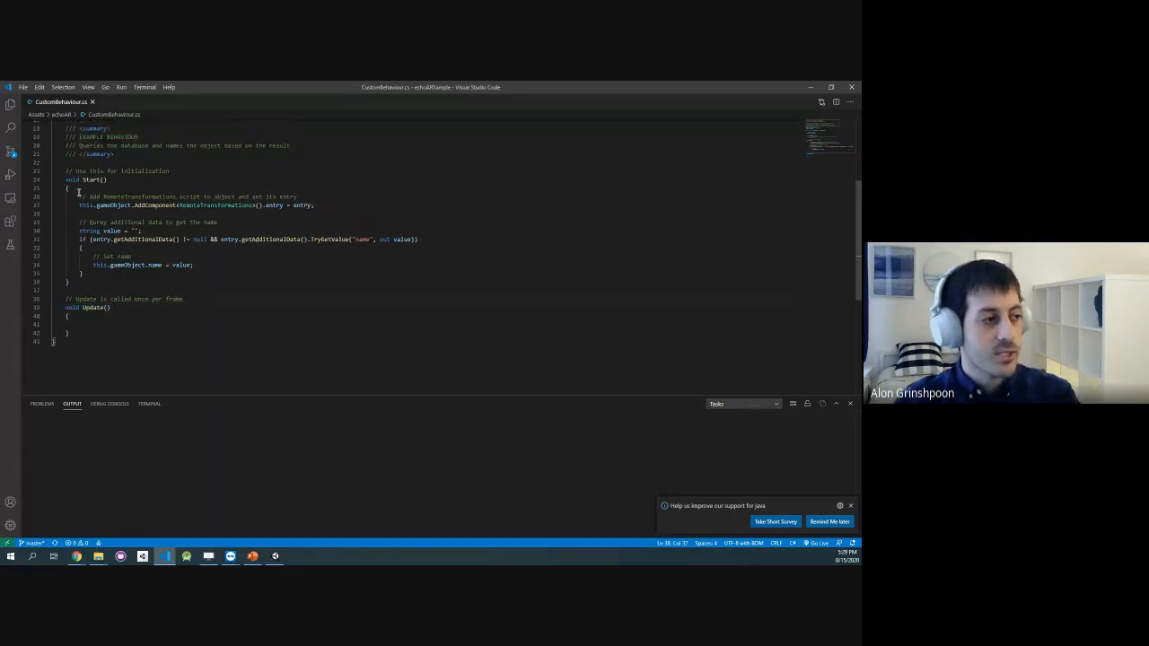
{"action": "mouse_move", "coordinate": [80, 199]}
{"action": "left_mouse_down"}
{"action": "mouse_move", "coordinate": [345, 207]}
{"action": "mouse_move", "coordinate": [60, 206]}
{"action": "mouse_move", "coordinate": [79, 206]}
{"action": "left_mouse_up"}
{"action": "double_click", "coordinate": [232, 207]}
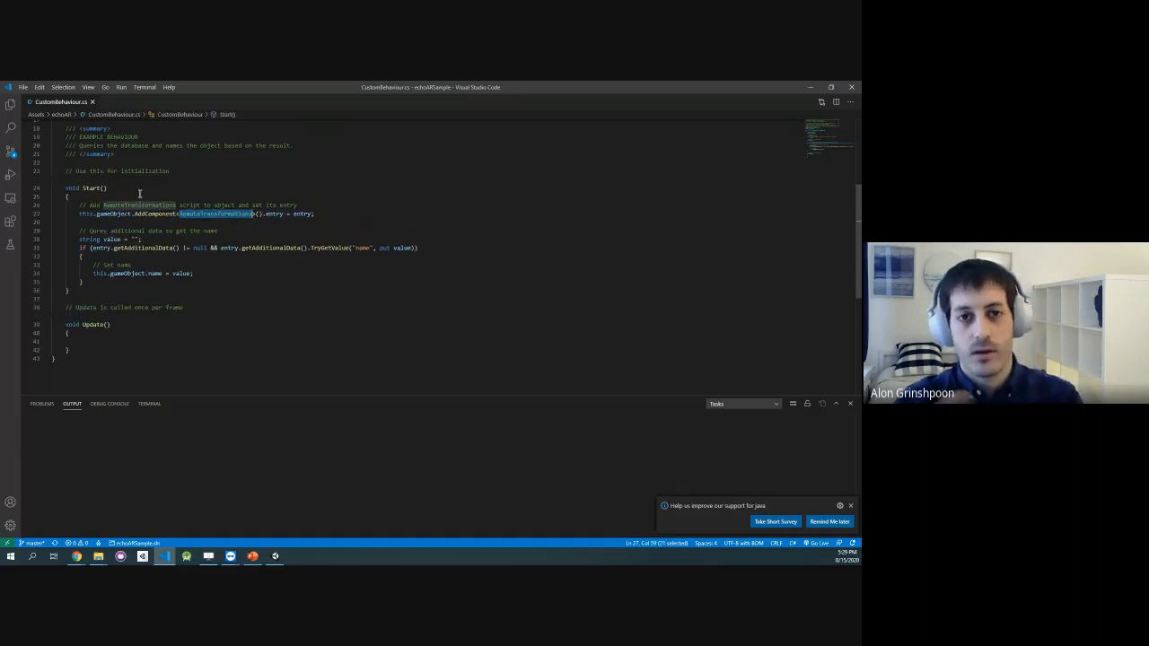
{"action": "left_click", "coordinate": [83, 238]}
{"action": "left_click_drag", "start_coordinate": [83, 238], "coordinate": [135, 283]}
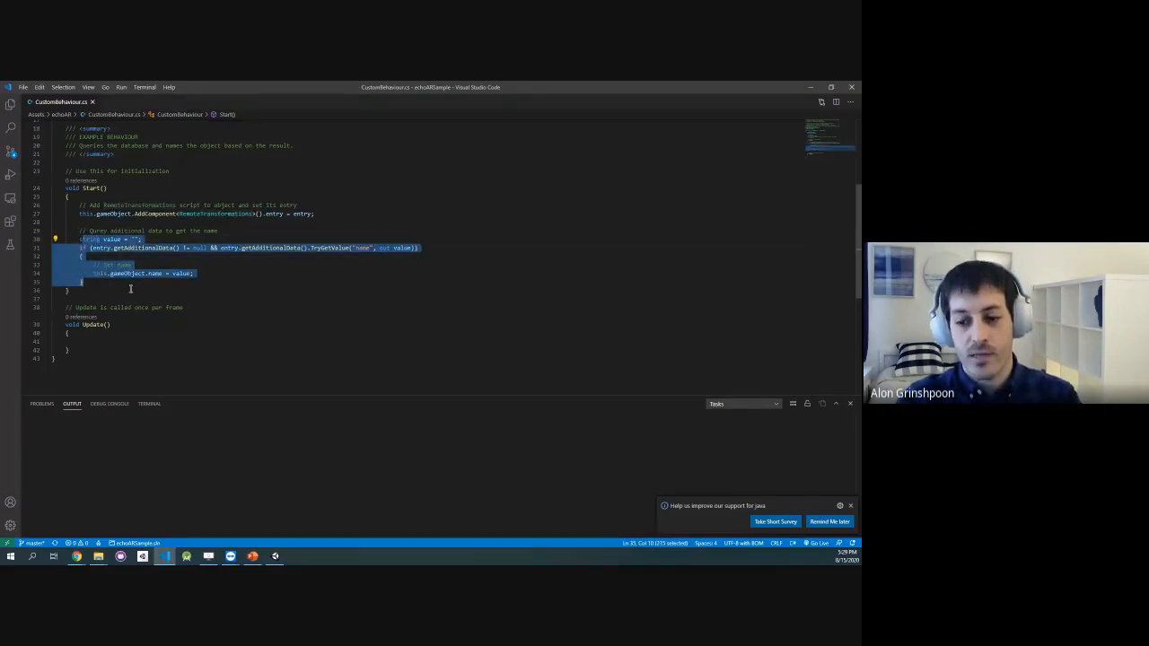
{"action": "left_click_drag", "start_coordinate": [89, 247], "coordinate": [411, 248]}
{"action": "double_click", "coordinate": [362, 248]}
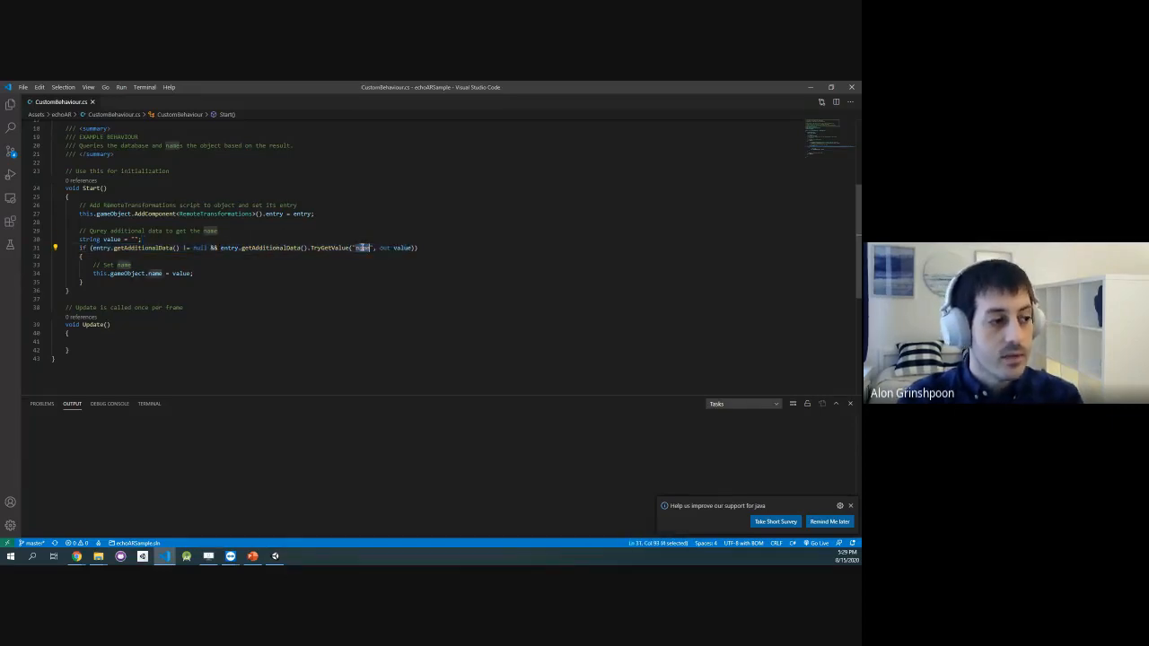
{"action": "left_click_drag", "start_coordinate": [93, 273], "coordinate": [219, 274]}
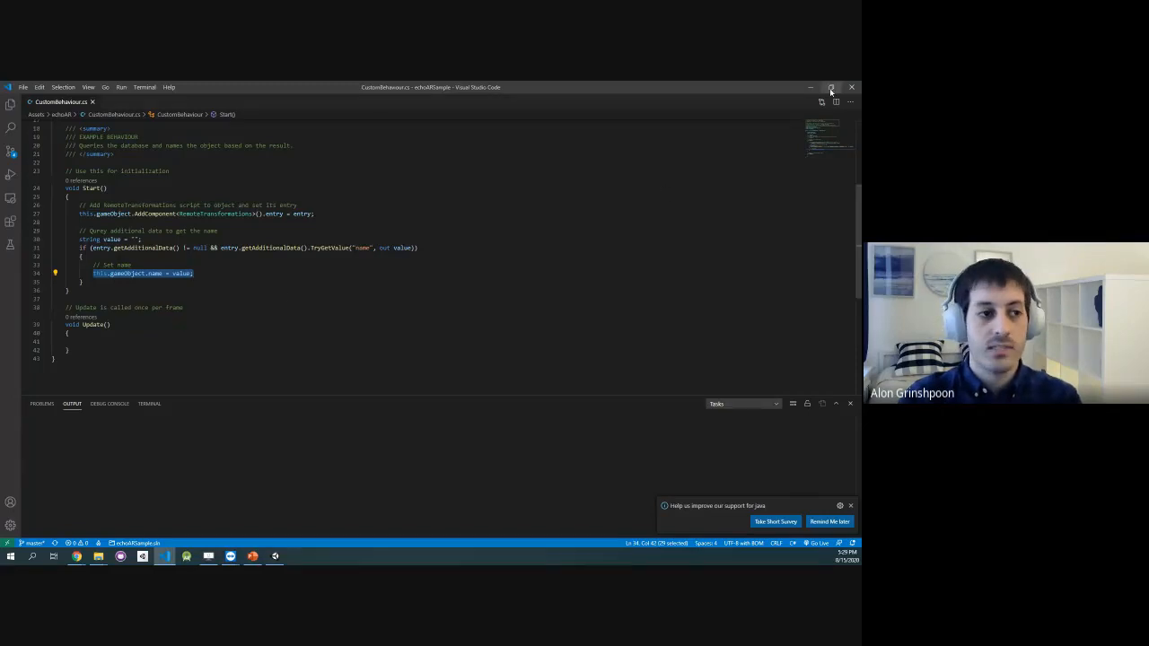
Stop the scene and add a name metadata row with a first name to the fox entry.
{"action": "left_click", "coordinate": [619, 110]}
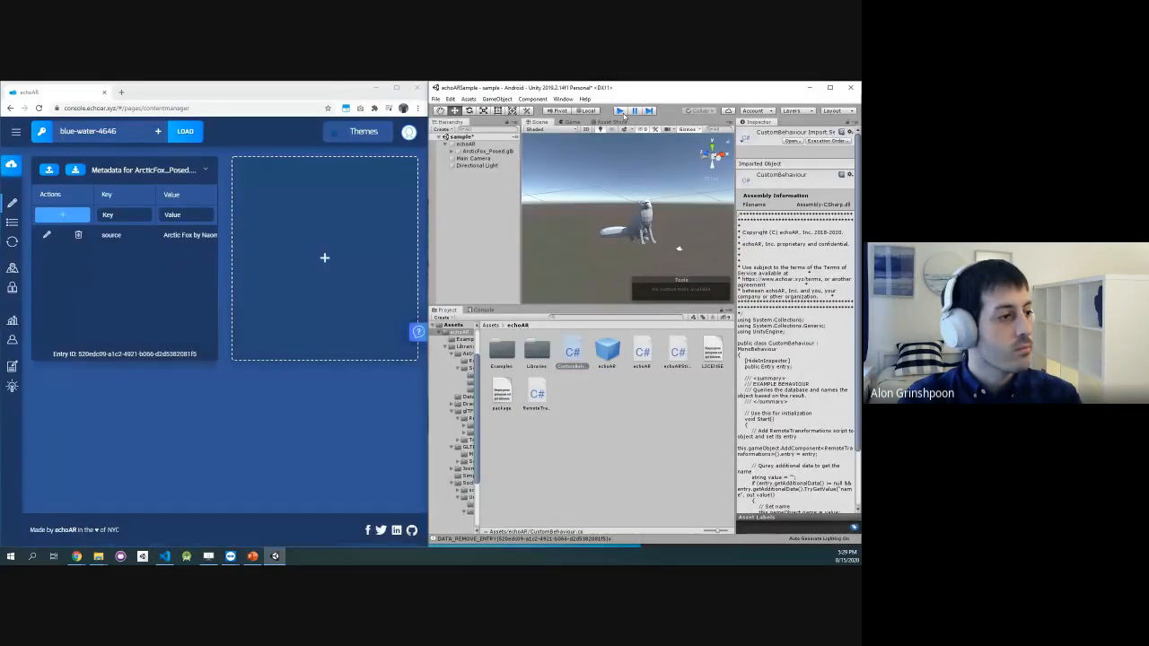
{"action": "left_click", "coordinate": [62, 215]}
{"action": "left_click", "coordinate": [115, 231]}
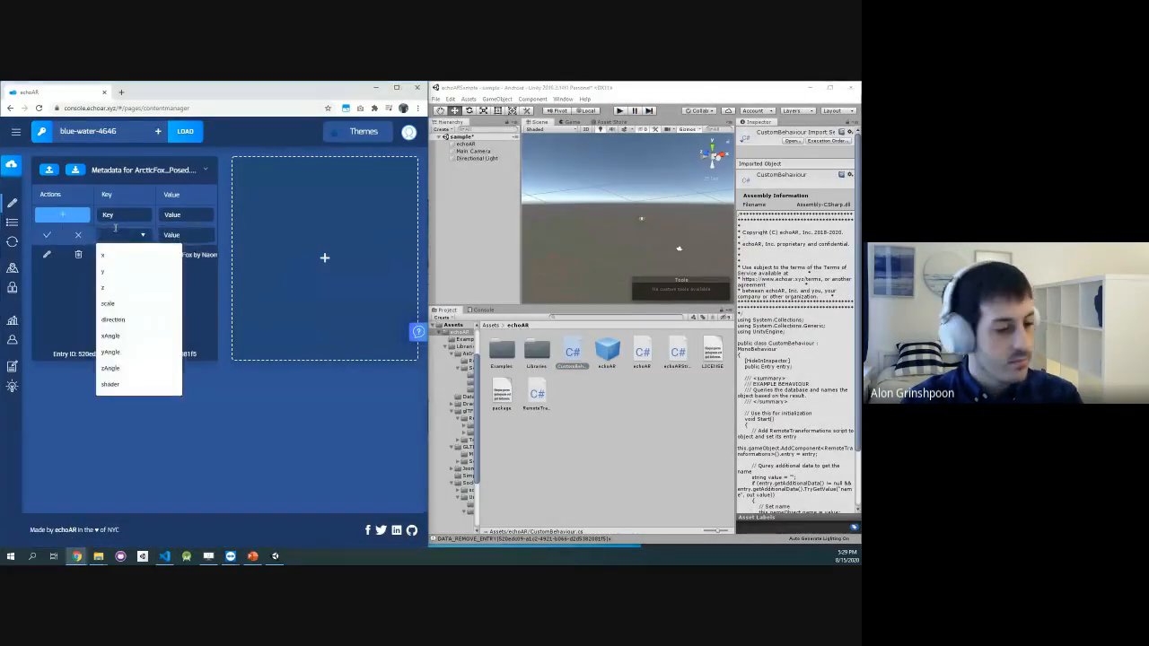
{"action": "type", "text": "name"}
{"action": "key", "text": "Tab"}
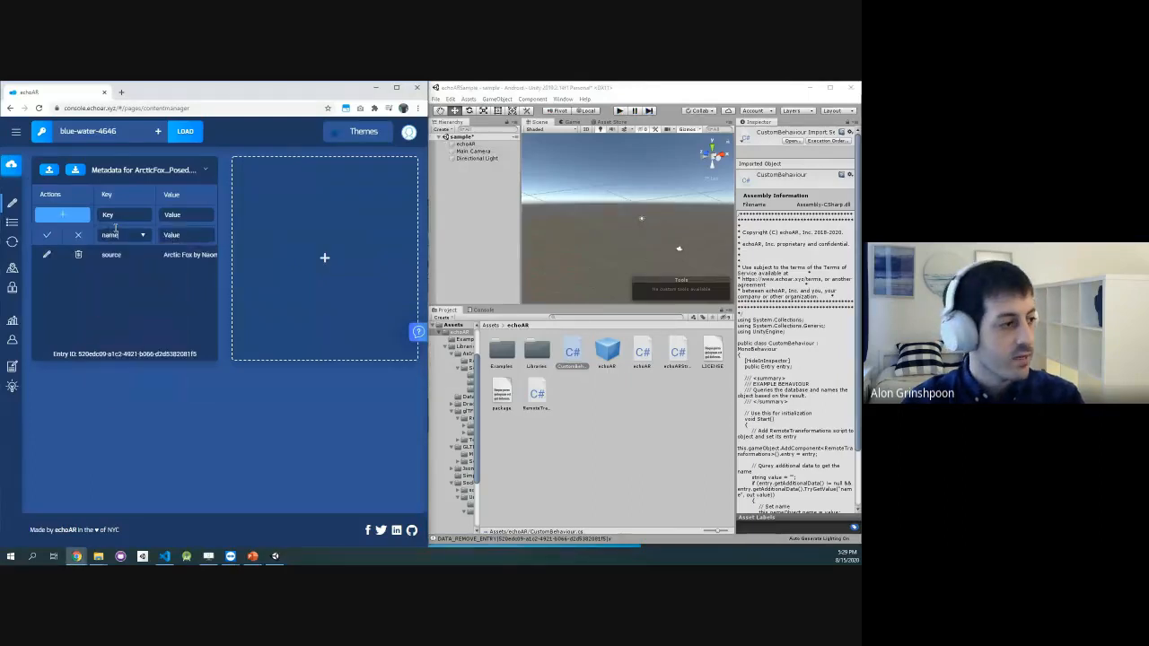
{"action": "type", "text": "Keivn"}
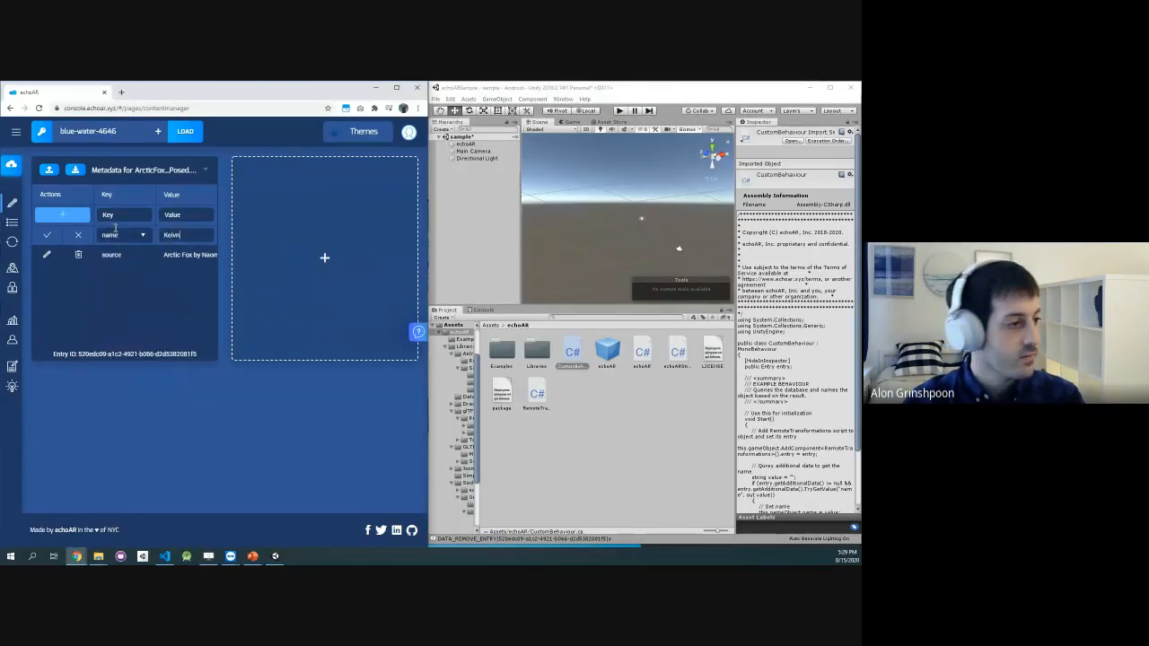
{"action": "key", "text": "BackSpace"}
{"action": "key", "text": "BackSpace"}
{"action": "key", "text": "BackSpace"}
{"action": "type", "text": "v"}
{"action": "key", "text": "Return"}
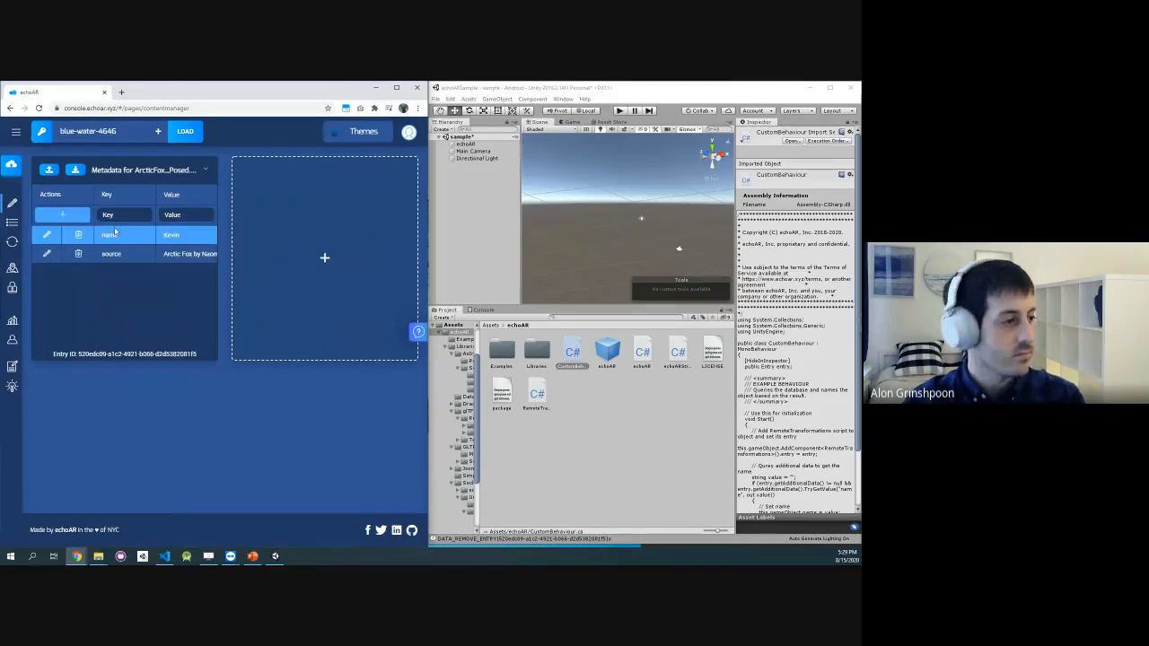
Rerun the Unity scene and check the fox object now carries the new name.
{"action": "left_click", "coordinate": [620, 110]}
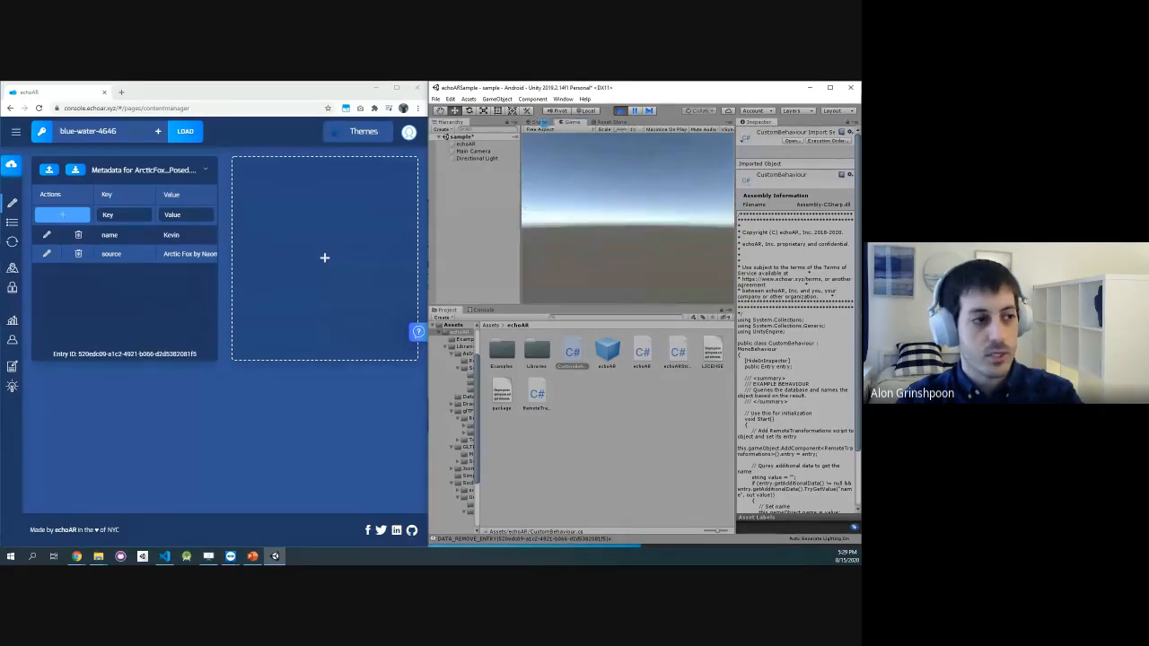
{"action": "left_click", "coordinate": [480, 151]}
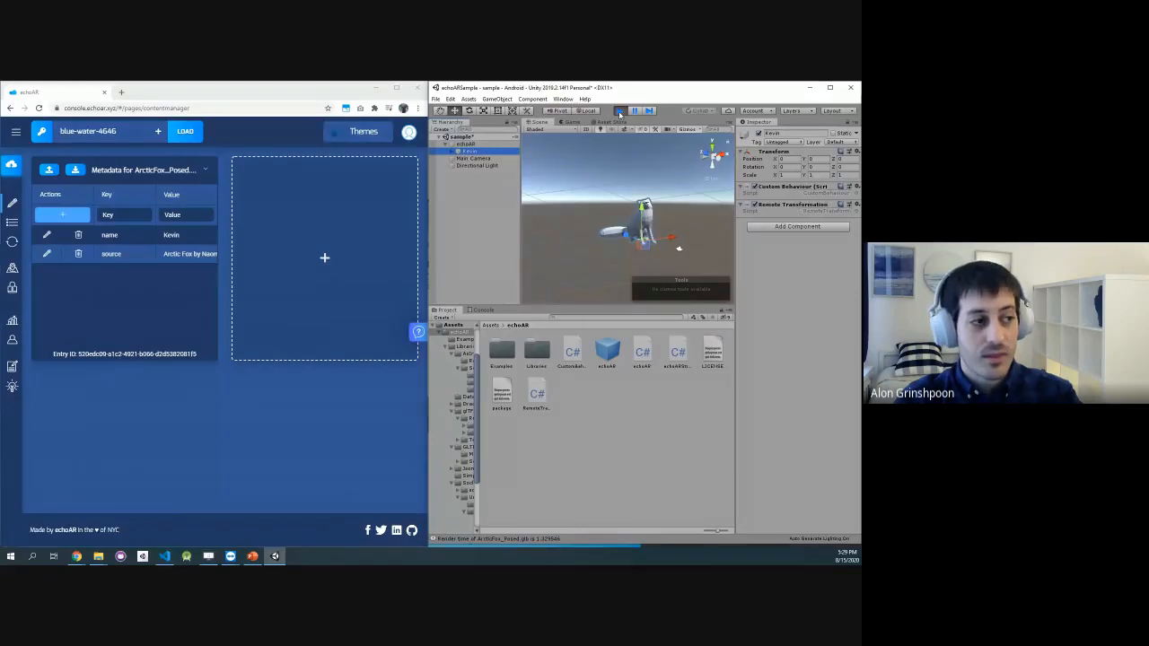
{"action": "left_click", "coordinate": [47, 234]}
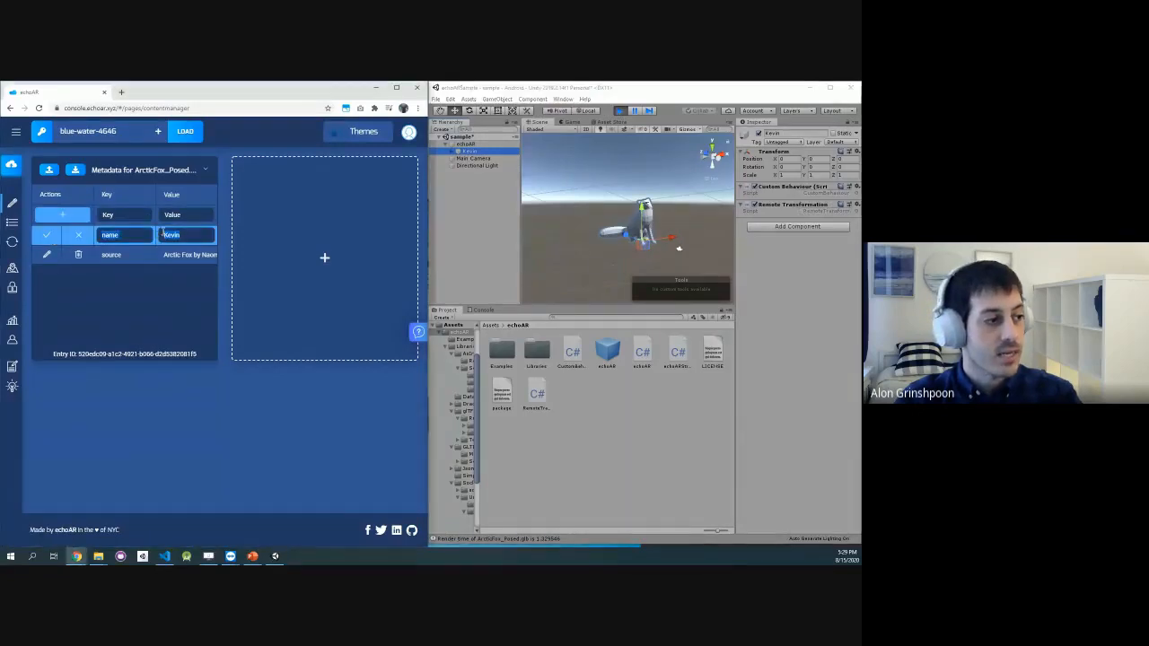
Replace the fox's name metadata value with a different first name.
{"action": "double_click", "coordinate": [166, 234]}
{"action": "type", "text": "Sam"}
{"action": "key", "text": "Return"}
Restart the Unity scene and confirm the fox object shows the updated name.
{"action": "left_click", "coordinate": [516, 213]}
{"action": "left_click", "coordinate": [512, 144]}
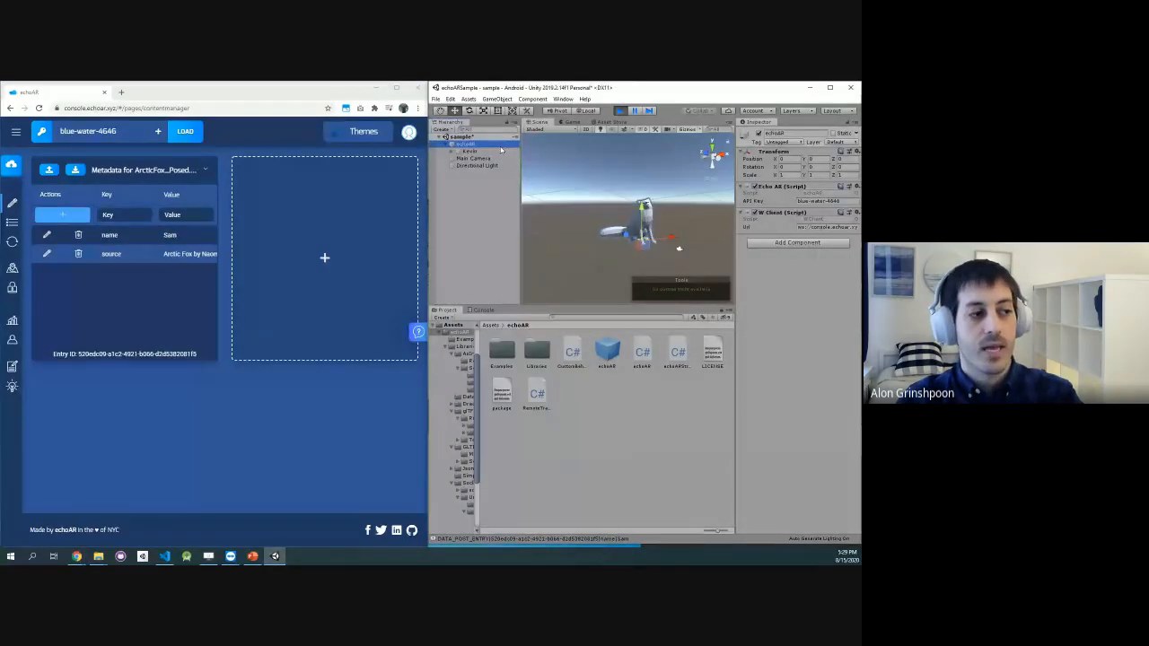
{"action": "left_click", "coordinate": [513, 153]}
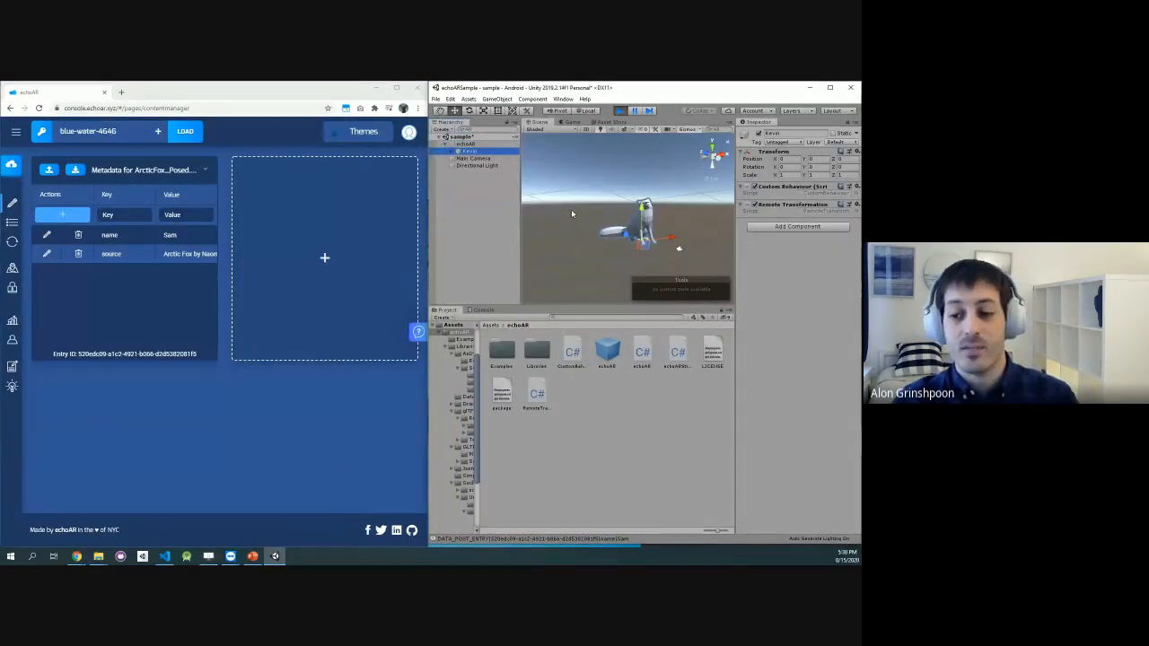
{"action": "left_click", "coordinate": [619, 111]}
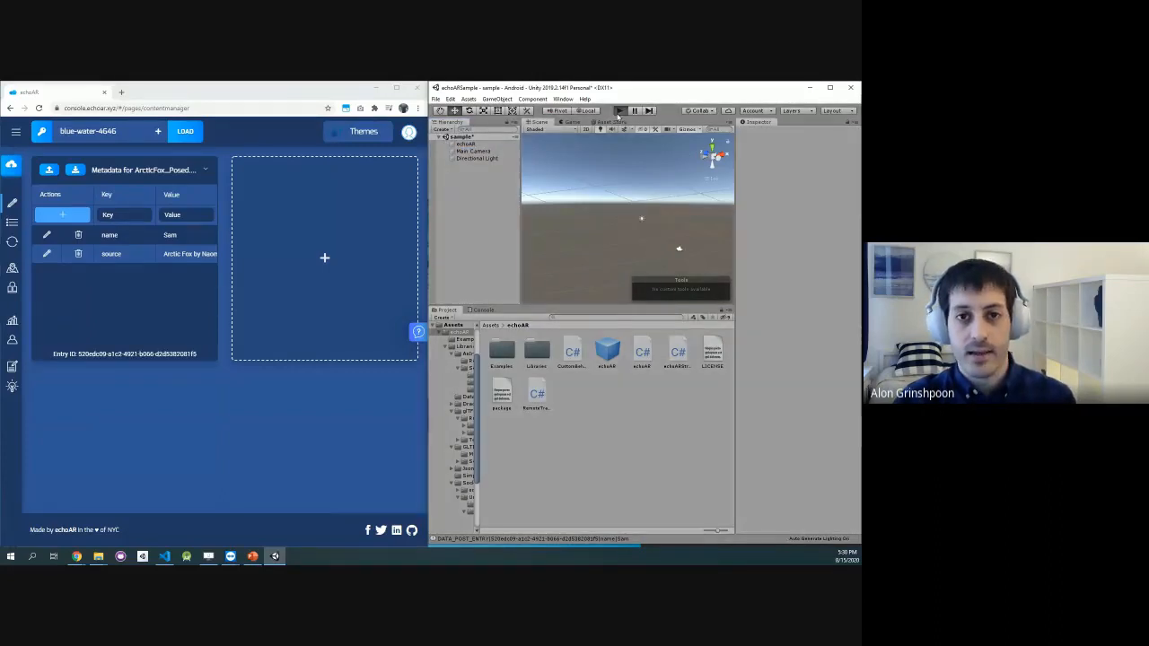
{"action": "left_click", "coordinate": [620, 110]}
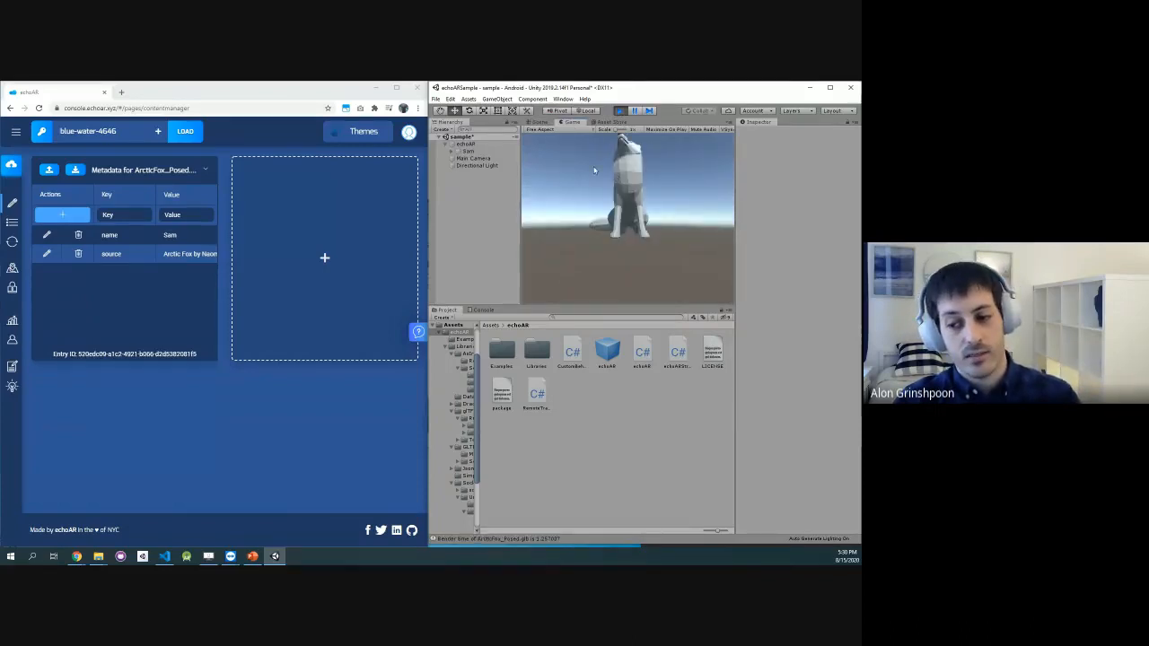
{"action": "left_click", "coordinate": [474, 151]}
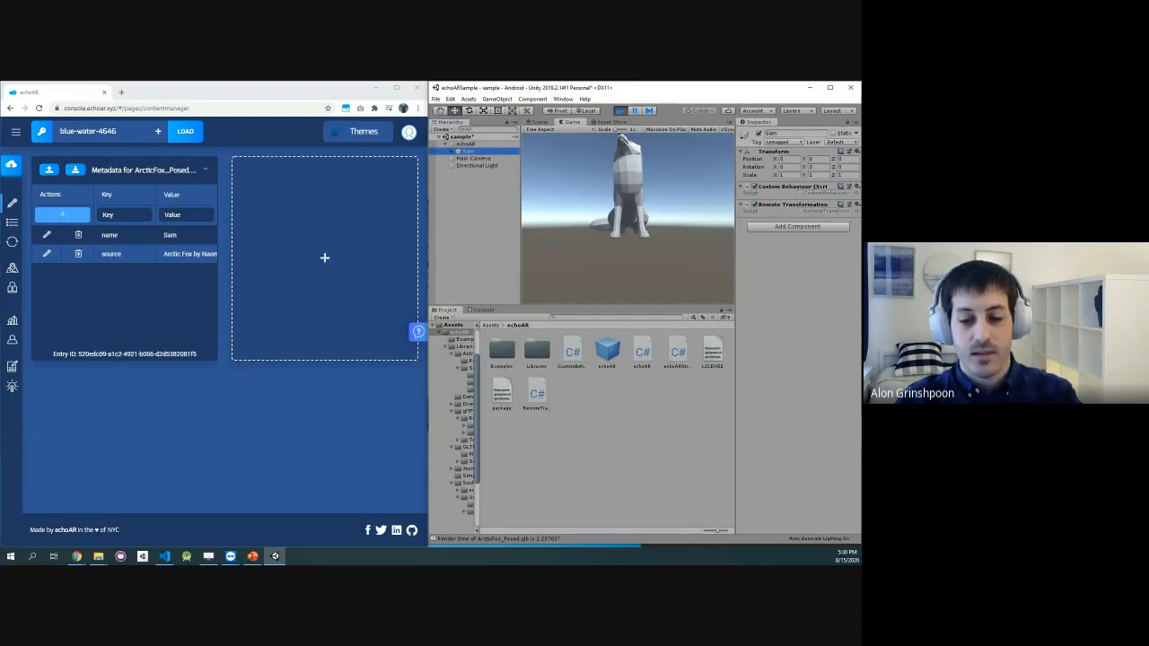
Move the name-query block from Start into Update in CustomBehaviour.cs and save.
{"action": "key", "text": "alt+Tab"}
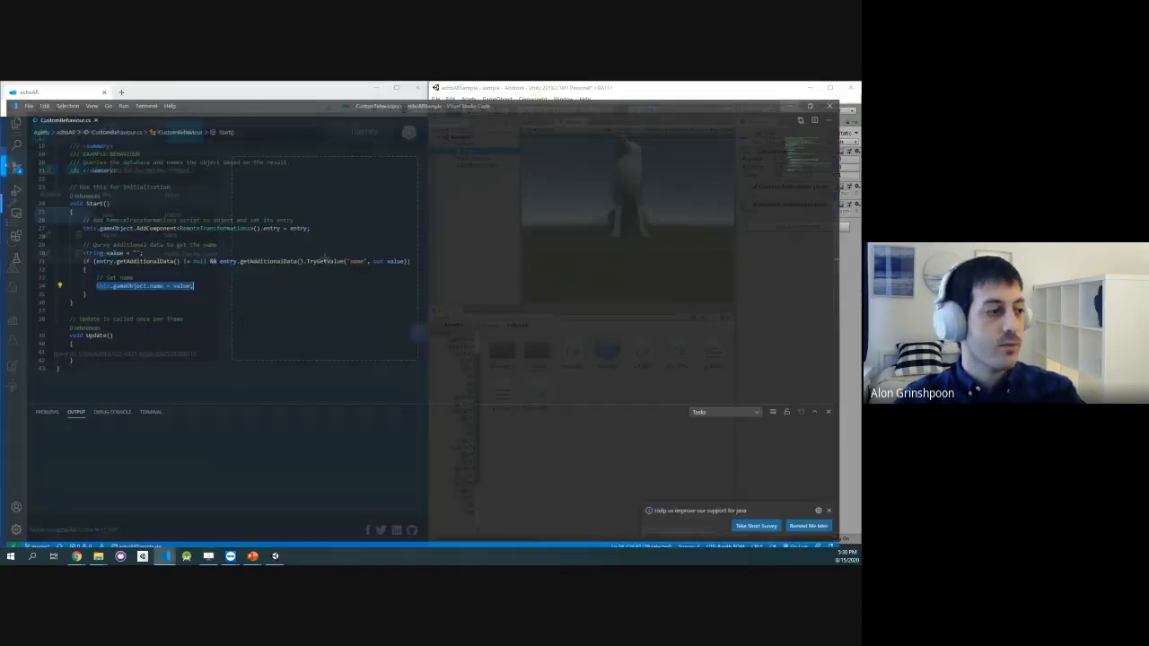
{"action": "left_click_drag", "start_coordinate": [82, 273], "coordinate": [15, 238]}
{"action": "key", "text": "ctrl+c"}
{"action": "key", "text": "BackSpace"}
{"action": "key", "text": "BackSpace"}
{"action": "key", "text": "BackSpace"}
{"action": "left_click", "coordinate": [118, 282]}
{"action": "key", "text": "ctrl+v"}
{"action": "key", "text": "ctrl+s"}
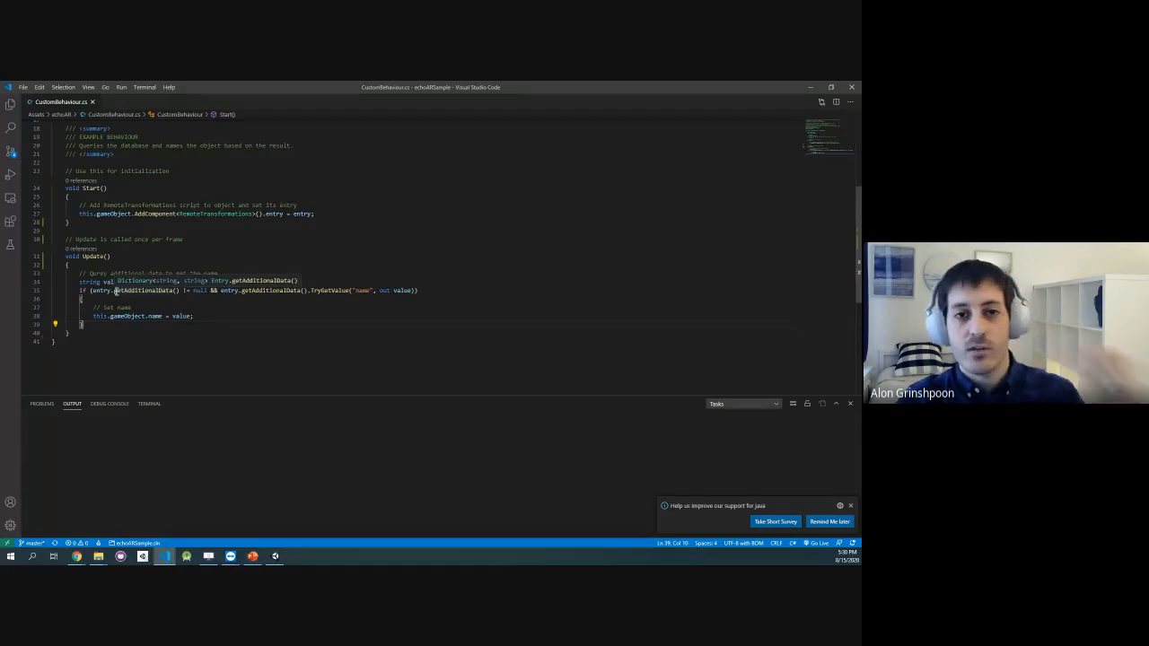
{"action": "left_click", "coordinate": [807, 87]}
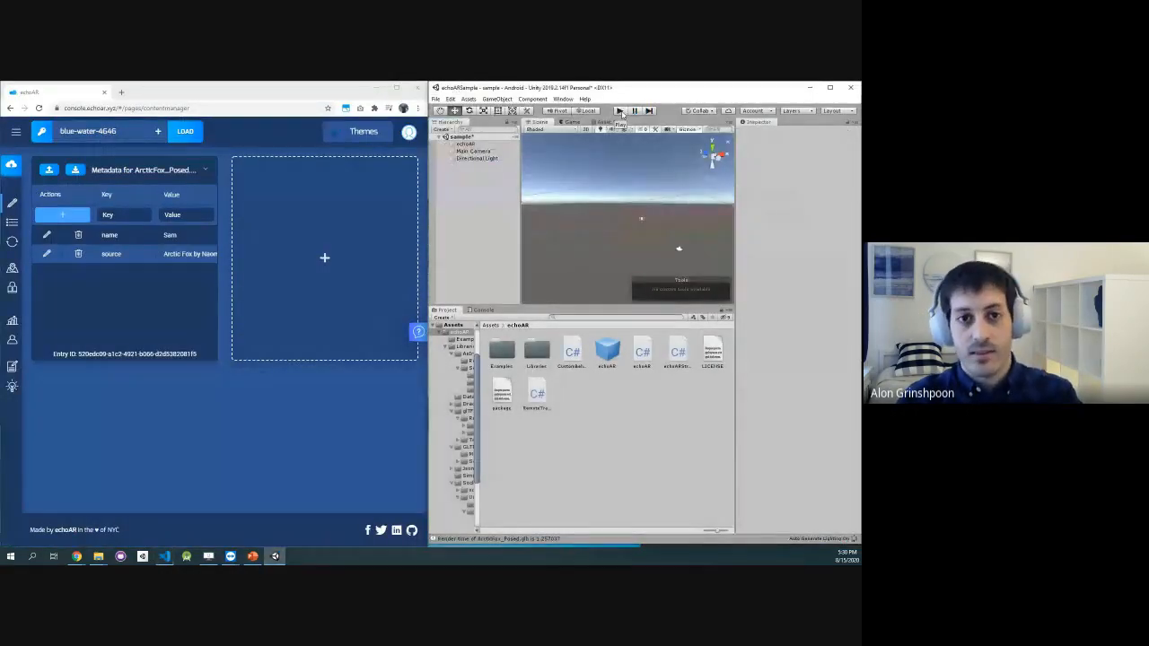
With the Unity scene running, change the fox's echoAR name value from Sam to Kevin.
{"action": "left_click", "coordinate": [619, 110]}
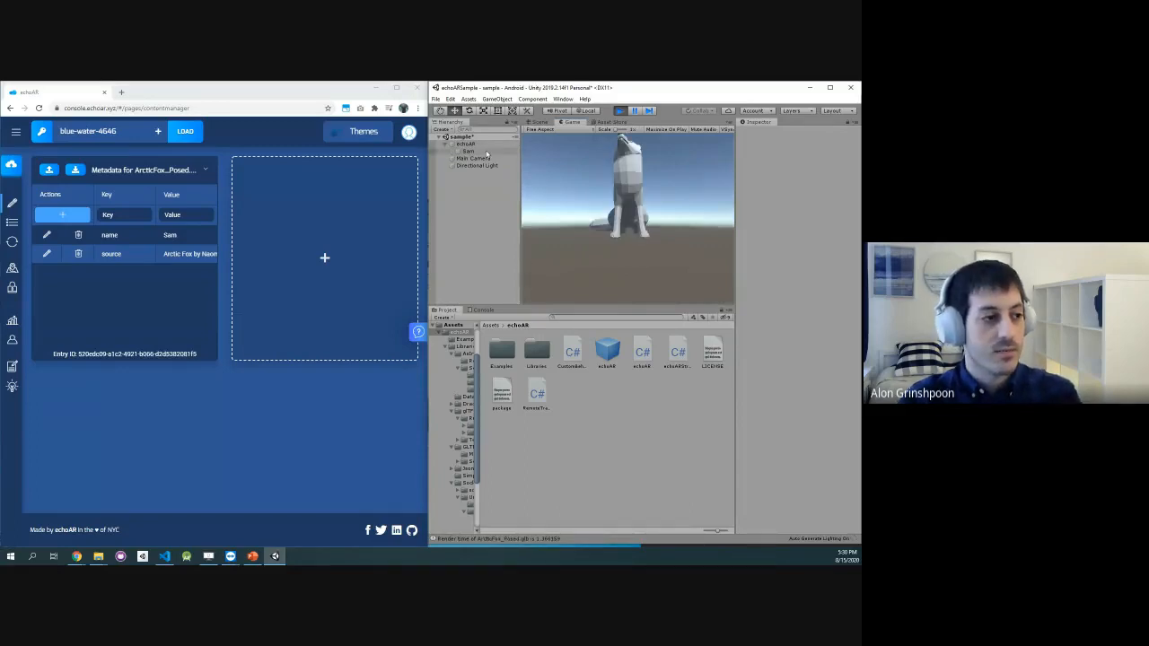
{"action": "left_click", "coordinate": [540, 122]}
{"action": "left_click", "coordinate": [46, 234]}
{"action": "double_click", "coordinate": [171, 235]}
{"action": "type", "text": "Kevin"}
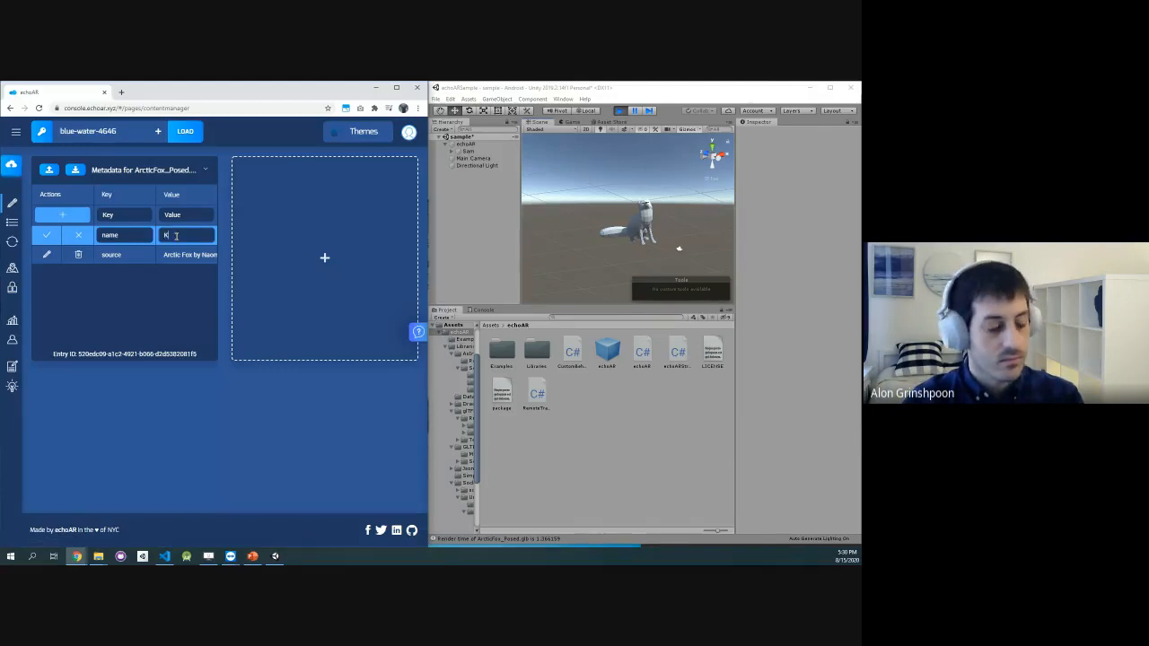
{"action": "key", "text": "Return"}
{"action": "left_click", "coordinate": [456, 182]}
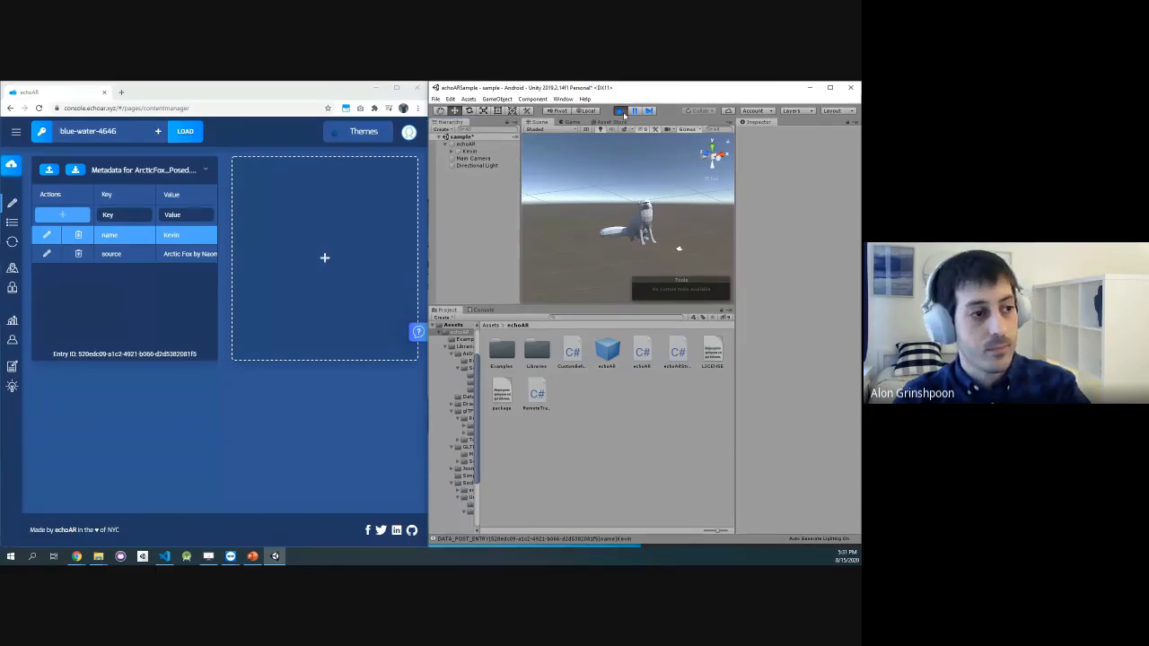
Stop the Unity scene and delete the Arctic Fox model from the echoAR console.
{"action": "left_click", "coordinate": [619, 111]}
{"action": "left_click", "coordinate": [210, 174]}
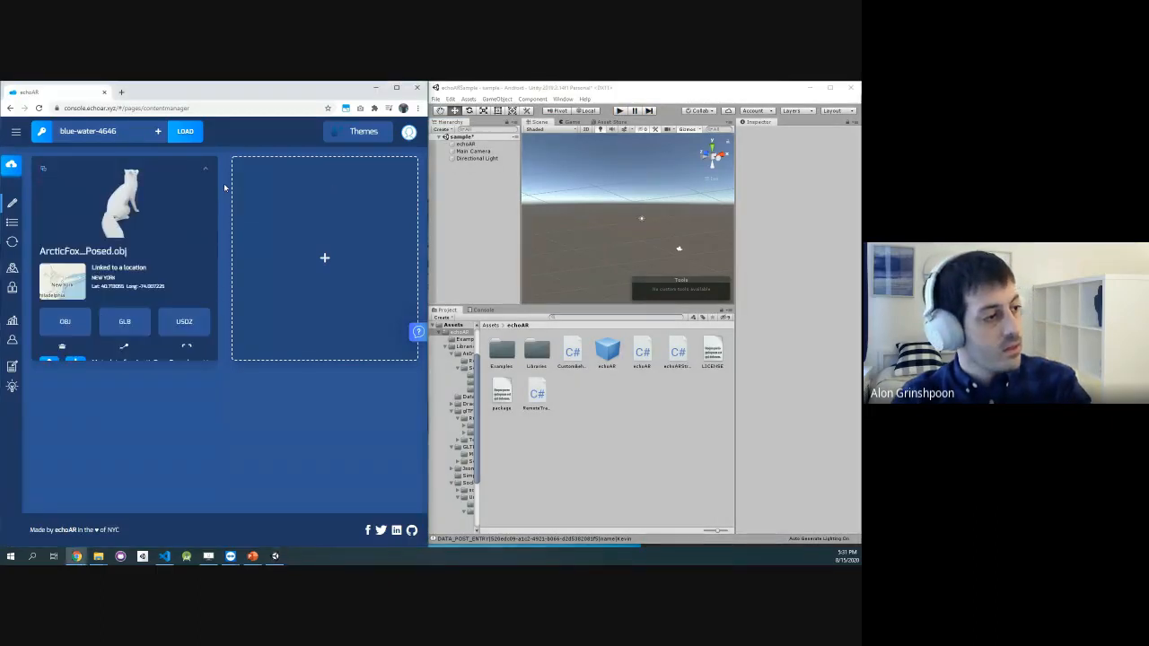
{"action": "left_click", "coordinate": [62, 348]}
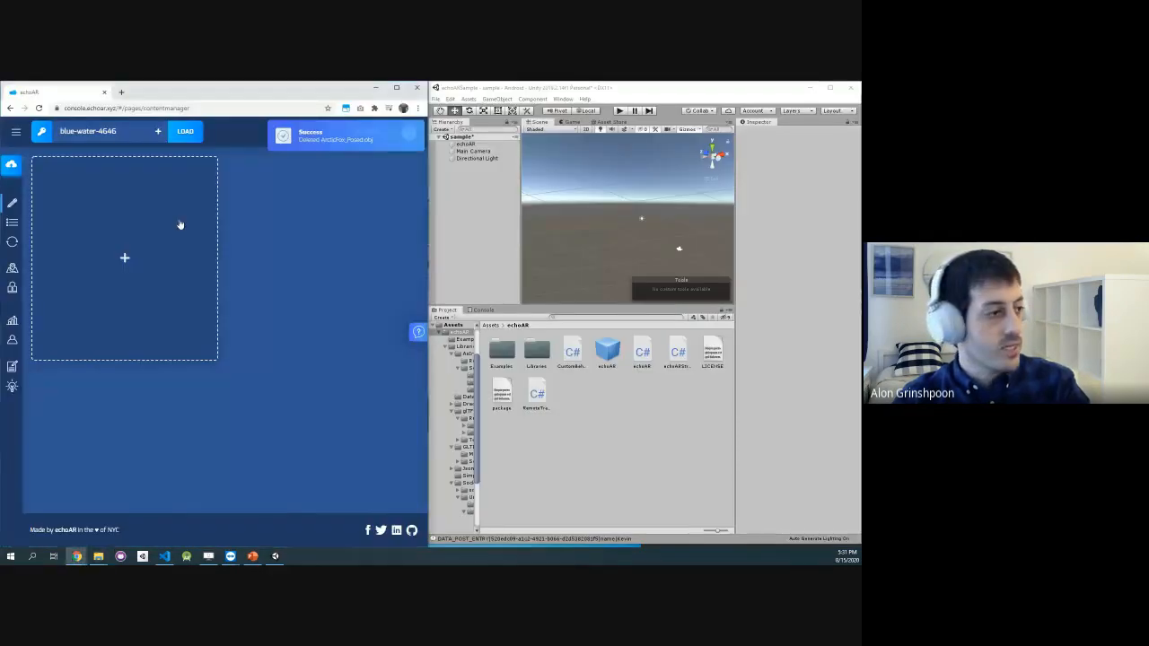
Upload earth_obj.glb with metadata.csv from the models folder as a new hologram.
{"action": "left_click", "coordinate": [180, 224]}
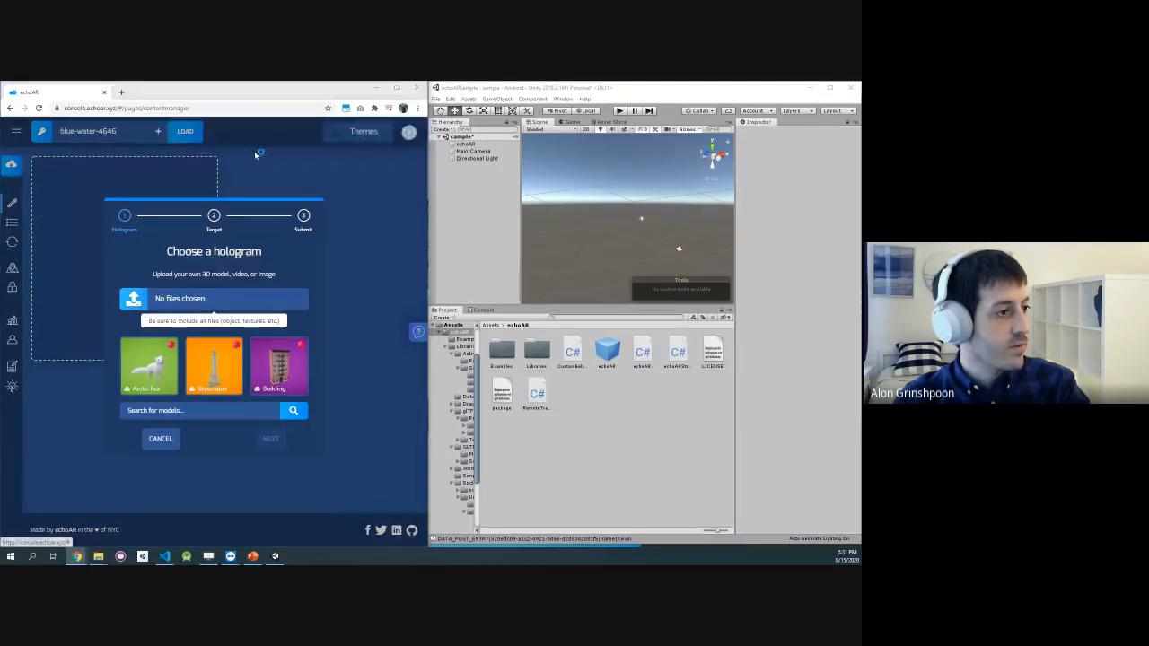
{"action": "left_click", "coordinate": [280, 103]}
{"action": "left_click", "coordinate": [280, 114]}
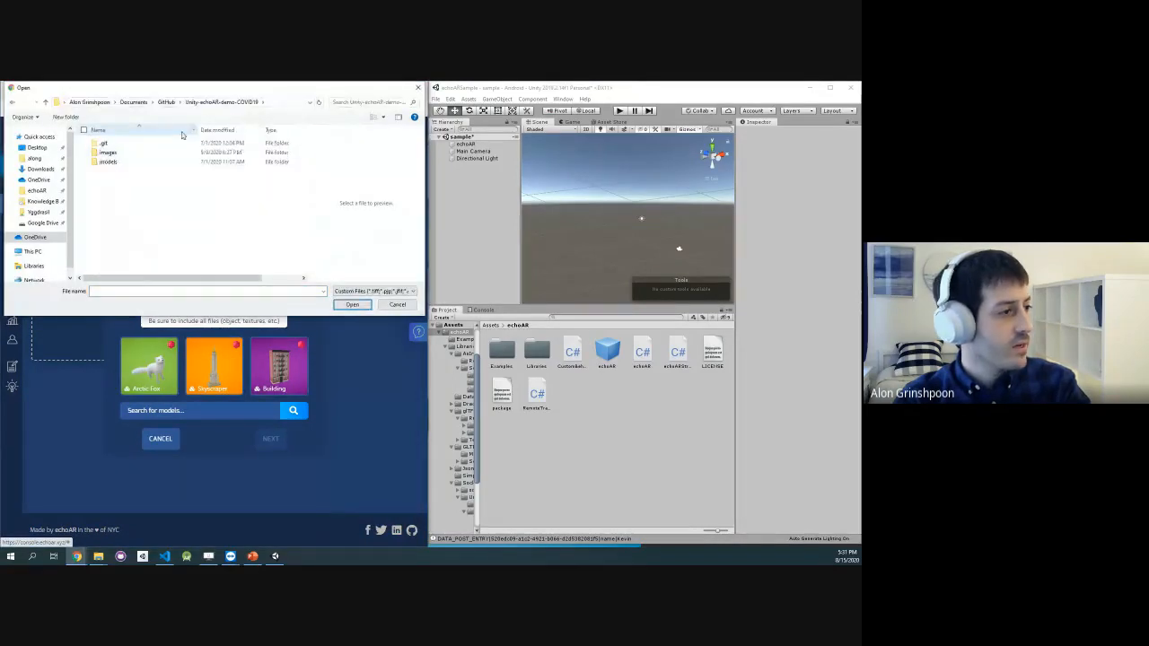
{"action": "double_click", "coordinate": [172, 163]}
{"action": "left_click", "coordinate": [158, 144]}
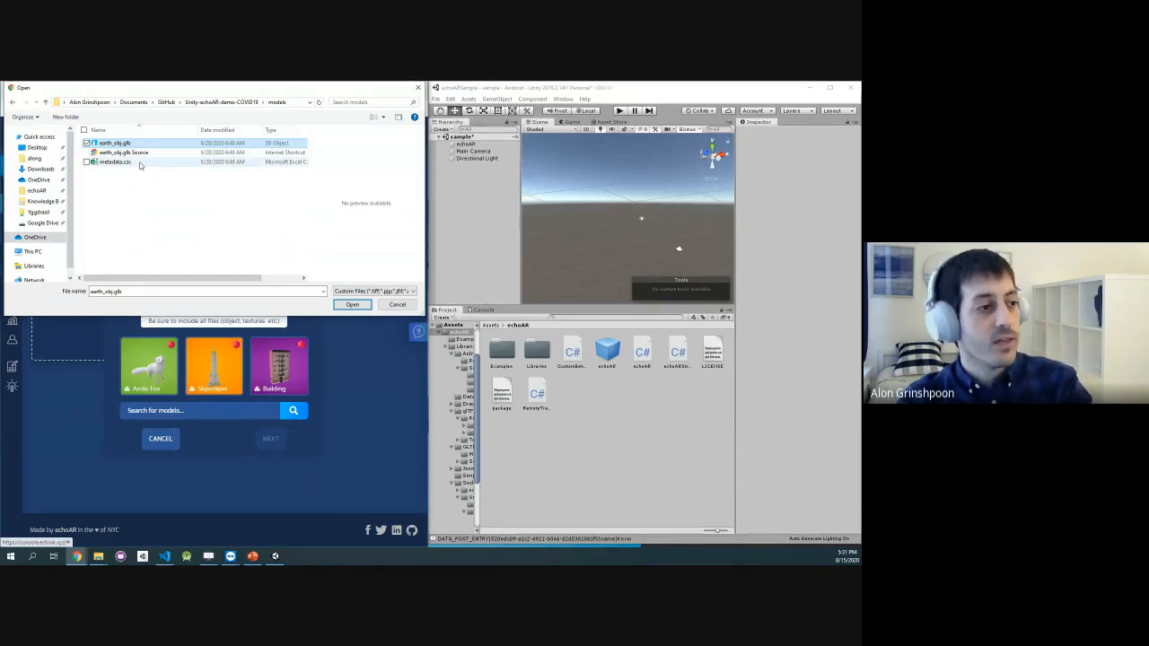
{"action": "left_click", "coordinate": [139, 163], "text": "ctrl"}
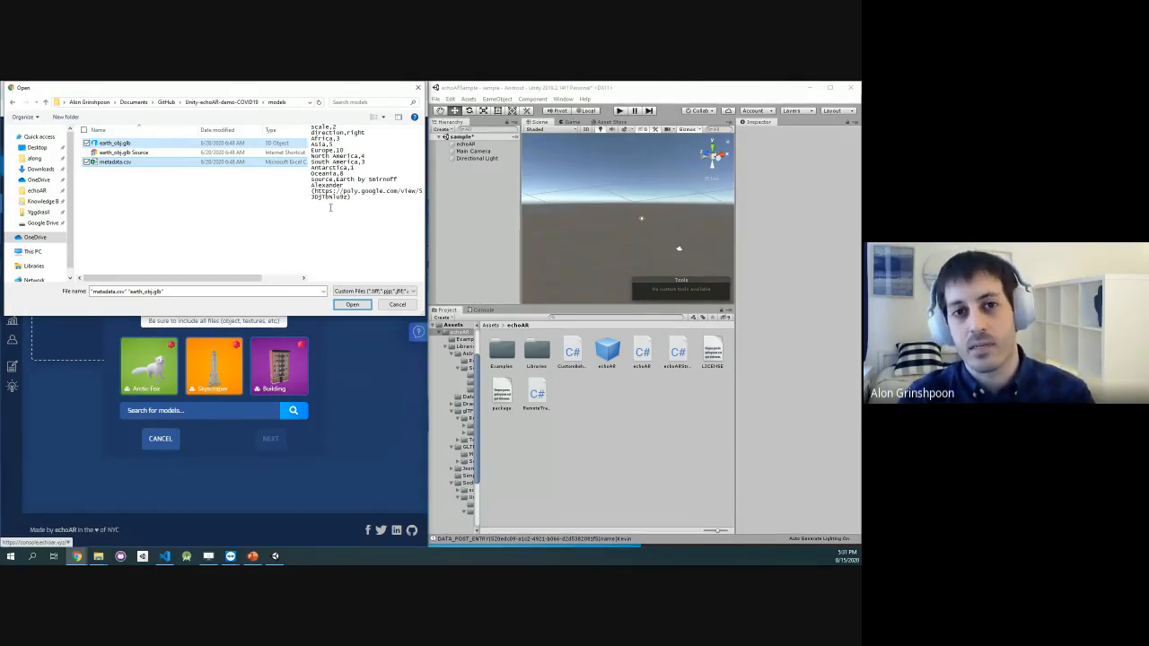
{"action": "left_click", "coordinate": [357, 305]}
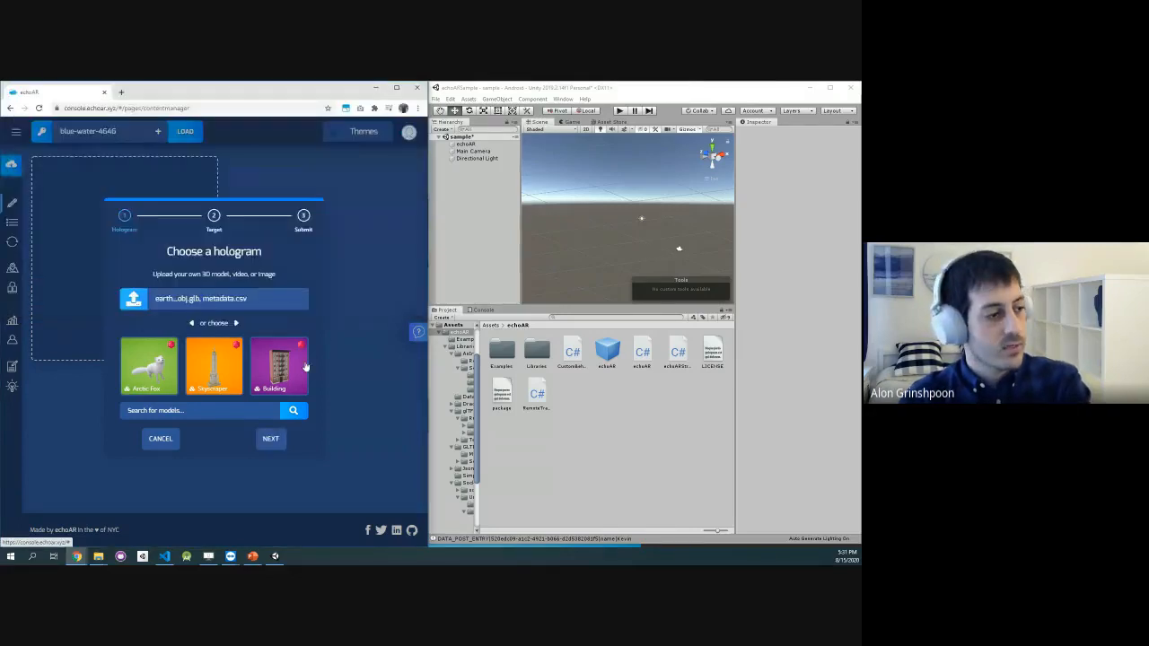
{"action": "left_click", "coordinate": [269, 439]}
{"action": "left_click", "coordinate": [280, 442]}
{"action": "left_click", "coordinate": [283, 443]}
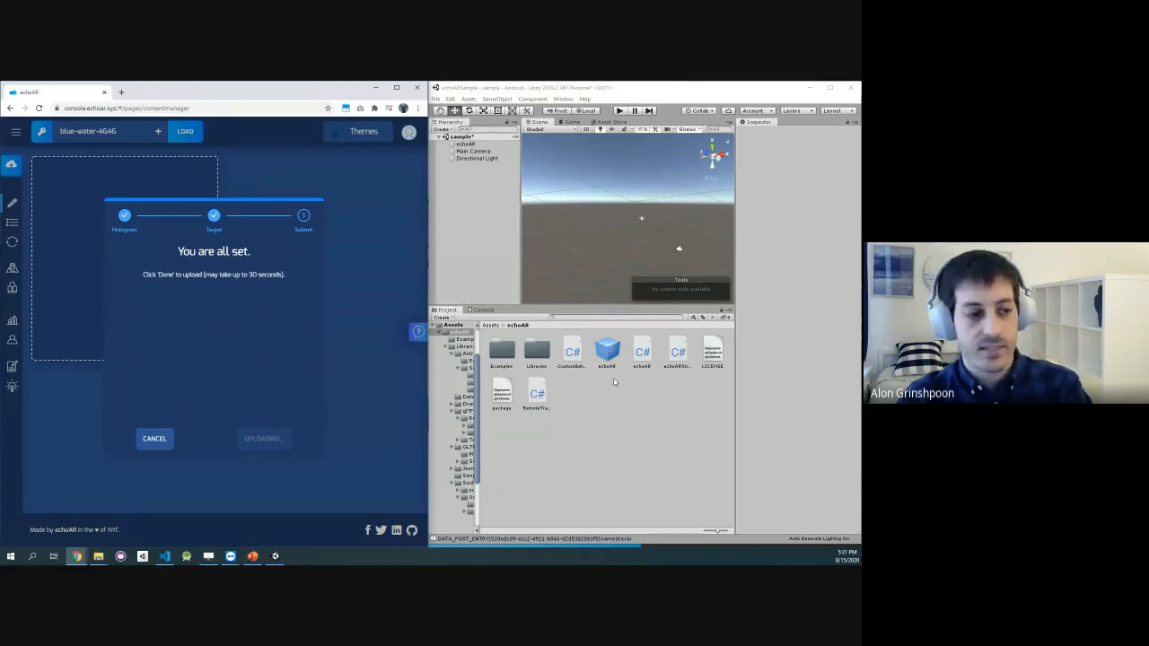
Select the CustomBehaviour script asset in Unity and bring up its options without choosing one.
{"action": "left_click", "coordinate": [572, 352]}
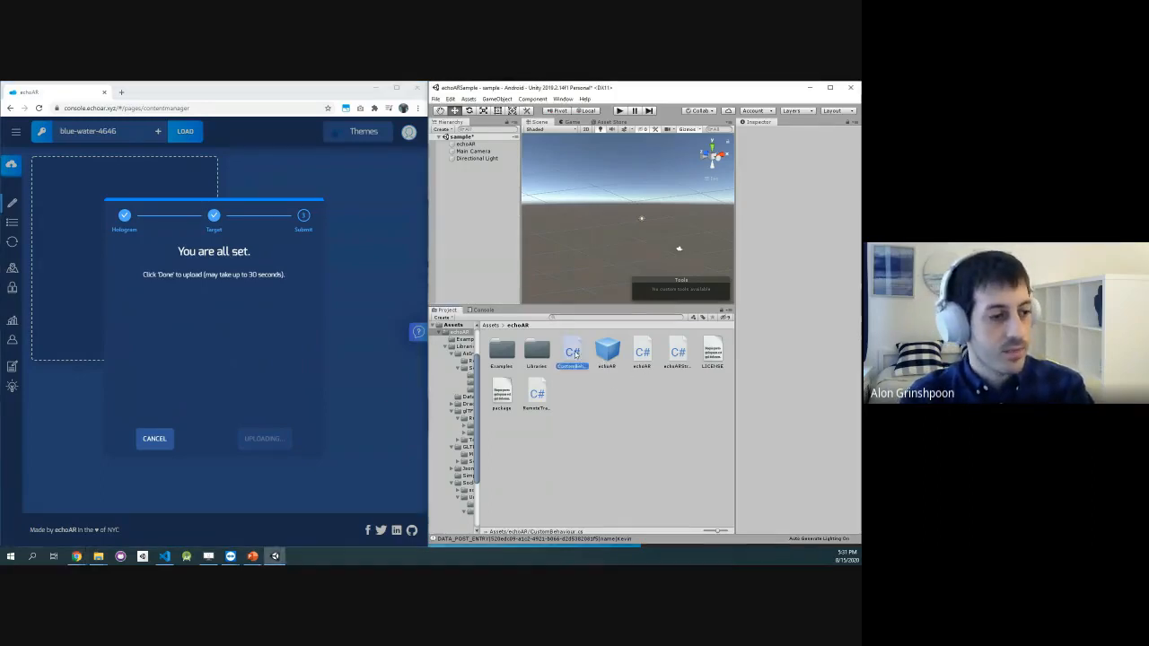
{"action": "right_click", "coordinate": [585, 353]}
{"action": "left_click", "coordinate": [652, 153]}
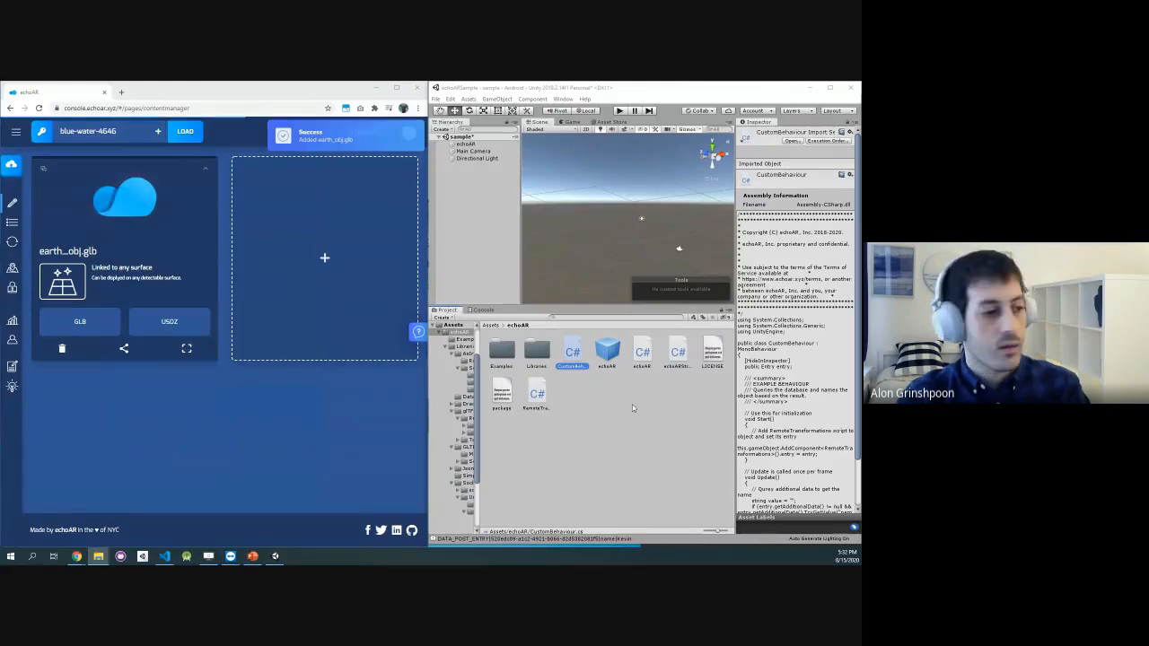
Spin the Earth preview, page through its continent case metadata, then open CustomBehaviour in VS Code.
{"action": "left_click", "coordinate": [324, 410]}
{"action": "mouse_move", "coordinate": [131, 201]}
{"action": "left_mouse_down"}
{"action": "mouse_move", "coordinate": [167, 212]}
{"action": "mouse_move", "coordinate": [126, 208]}
{"action": "left_mouse_up"}
{"action": "left_click", "coordinate": [205, 169]}
{"action": "scroll", "coordinate": [183, 193], "scroll_direction": "down", "scroll_amount": 2}
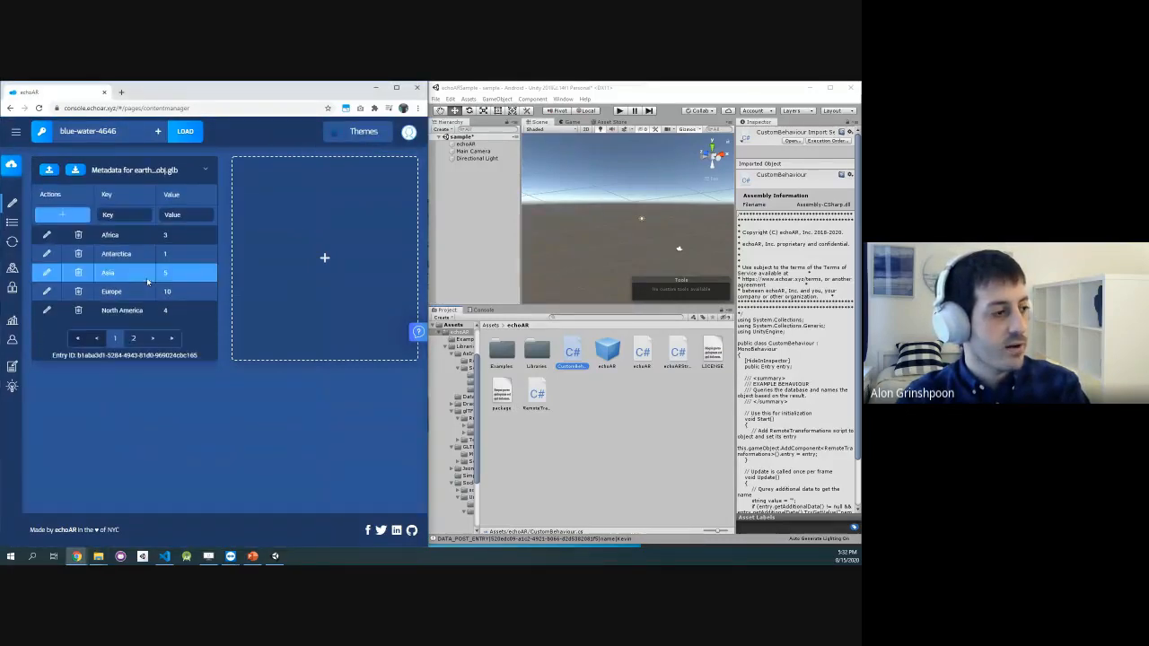
{"action": "left_click", "coordinate": [137, 339]}
{"action": "left_click", "coordinate": [116, 338]}
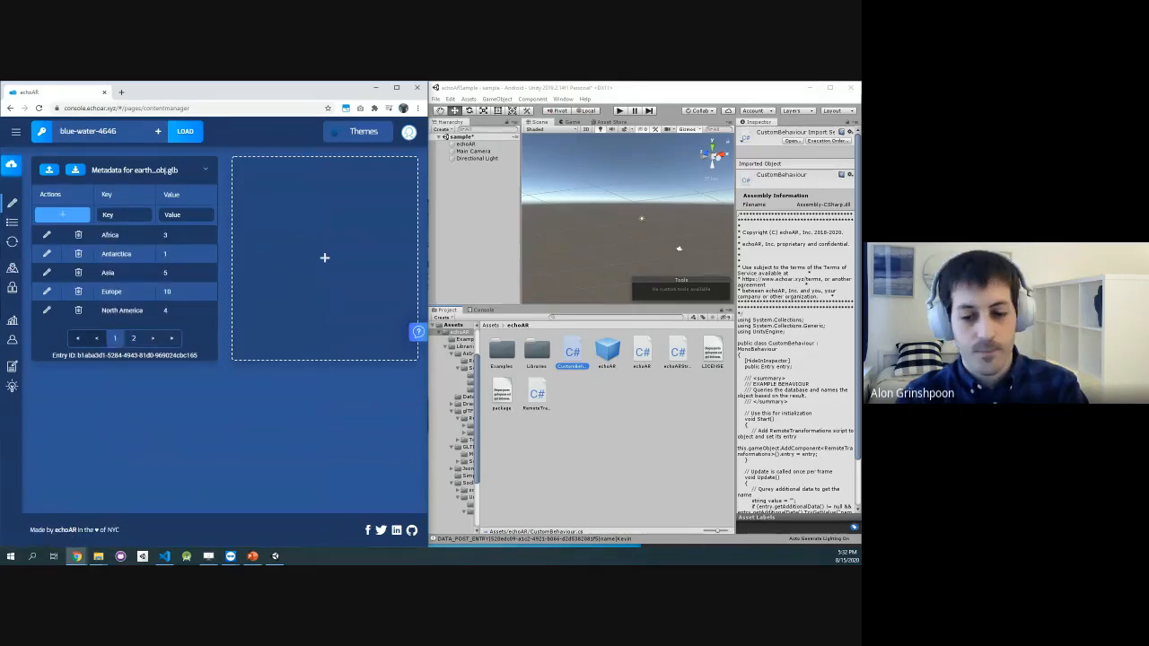
{"action": "double_click", "coordinate": [572, 354]}
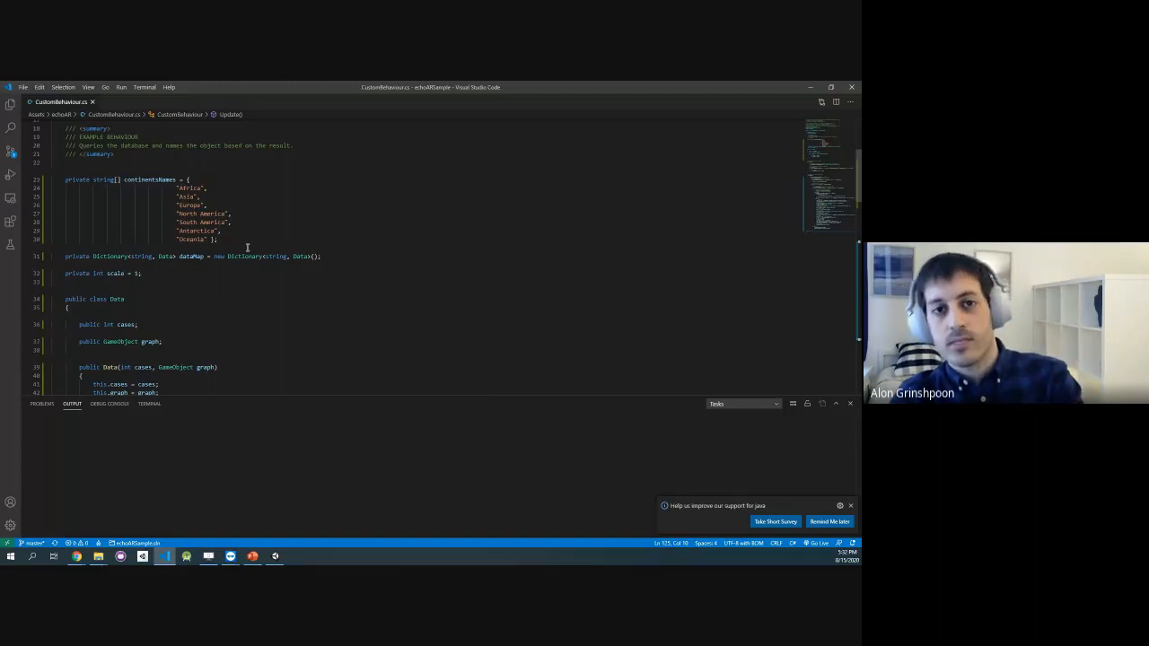
Highlight the continentsNames array, the Start method and the Update method's getAdditionalData call.
{"action": "left_click_drag", "start_coordinate": [251, 248], "coordinate": [36, 183]}
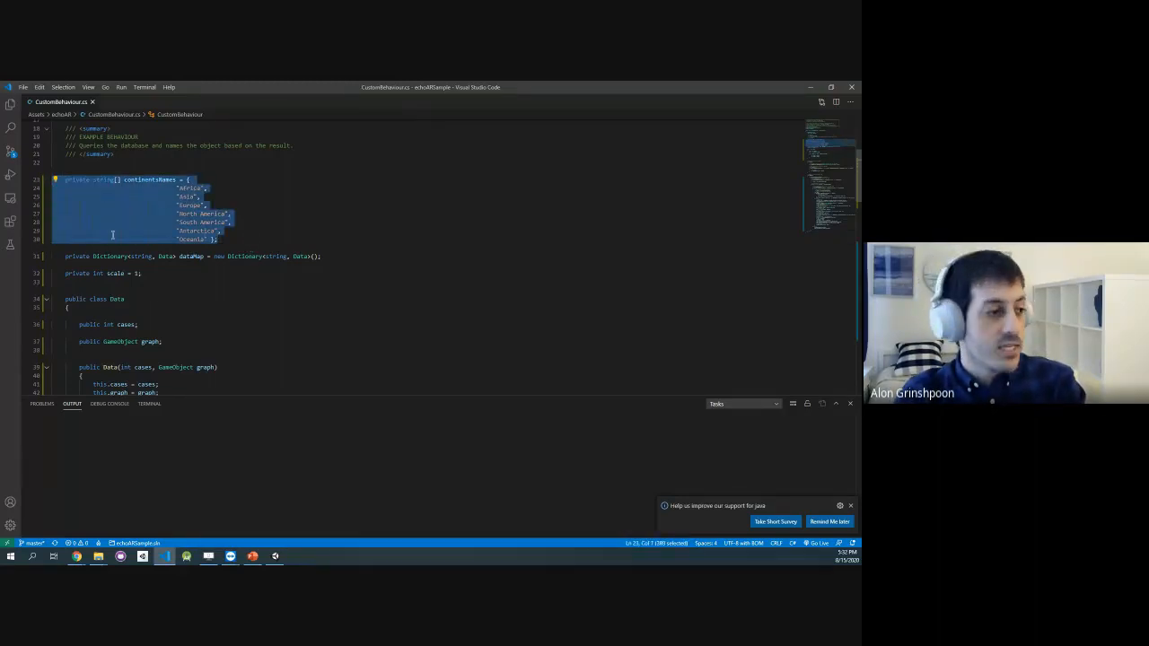
{"action": "left_click_drag", "start_coordinate": [68, 257], "coordinate": [378, 257]}
{"action": "scroll", "coordinate": [359, 258], "scroll_direction": "down", "scroll_amount": 4}
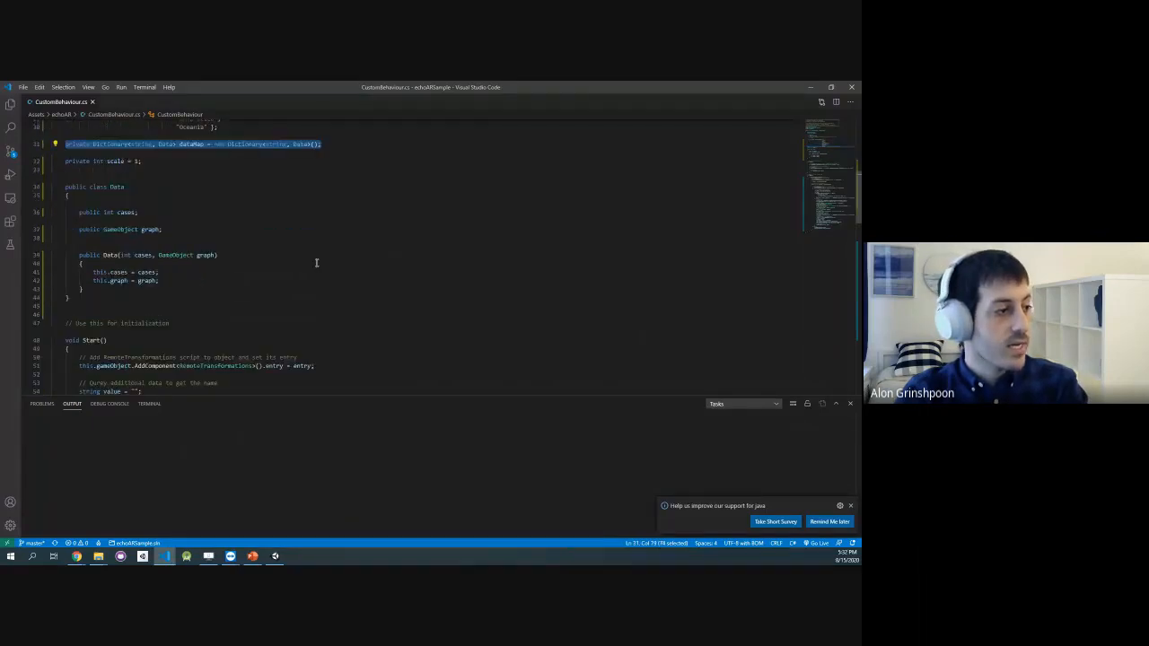
{"action": "left_click_drag", "start_coordinate": [52, 187], "coordinate": [120, 302]}
{"action": "scroll", "coordinate": [120, 305], "scroll_direction": "down", "scroll_amount": 4}
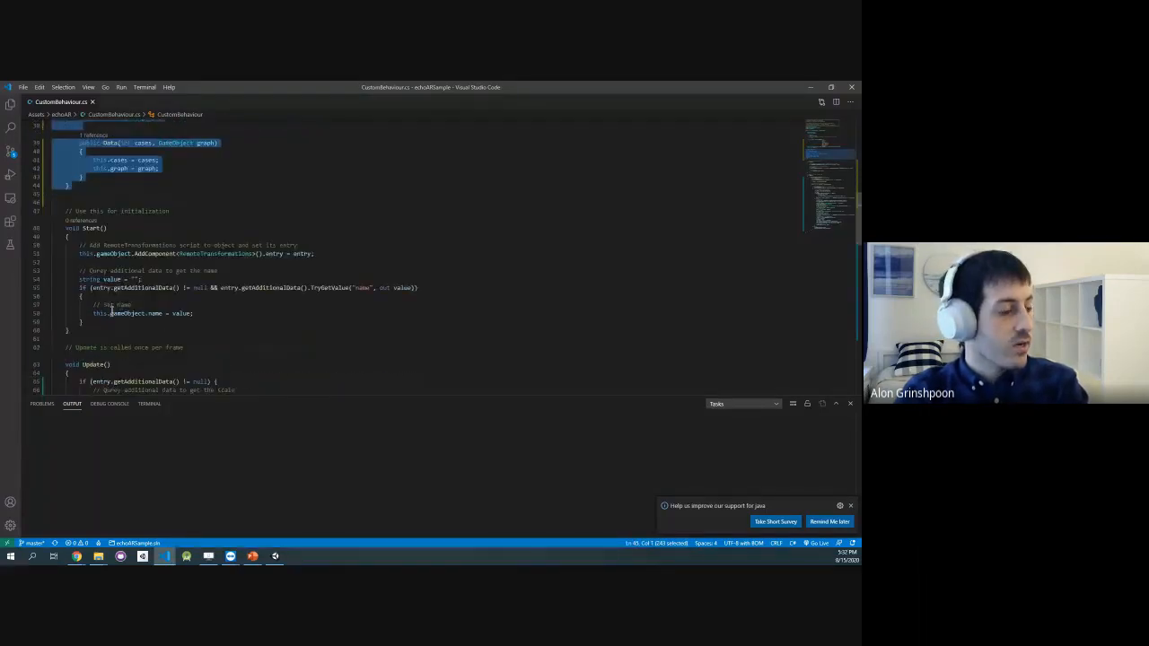
{"action": "left_click_drag", "start_coordinate": [64, 228], "coordinate": [122, 329]}
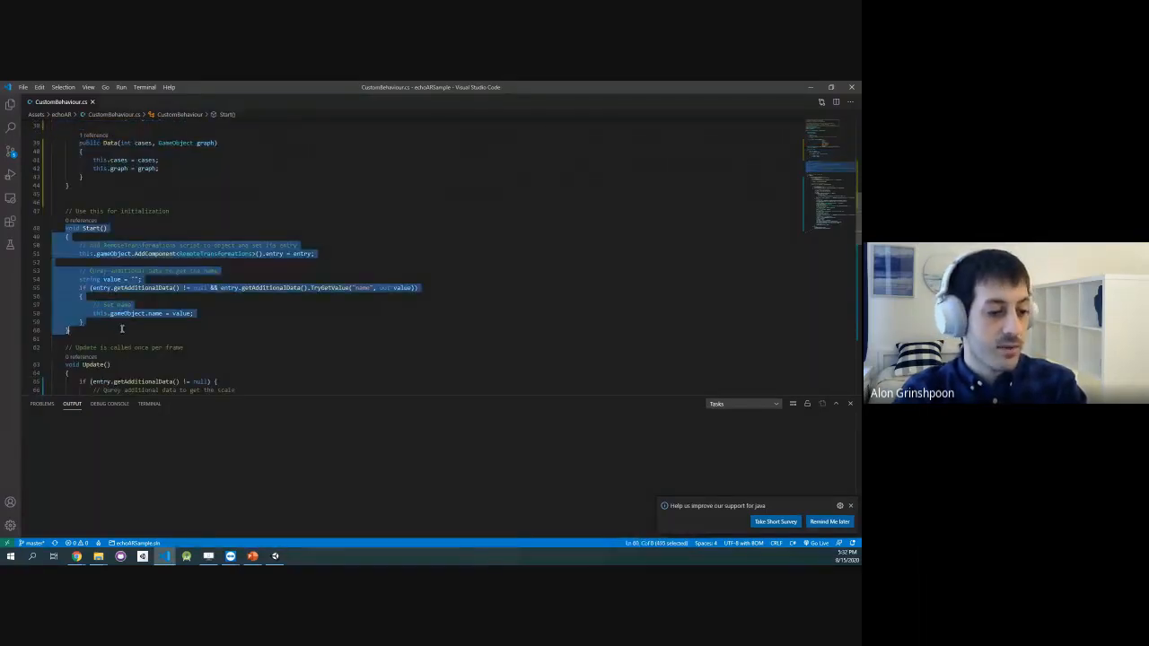
{"action": "left_click", "coordinate": [123, 328]}
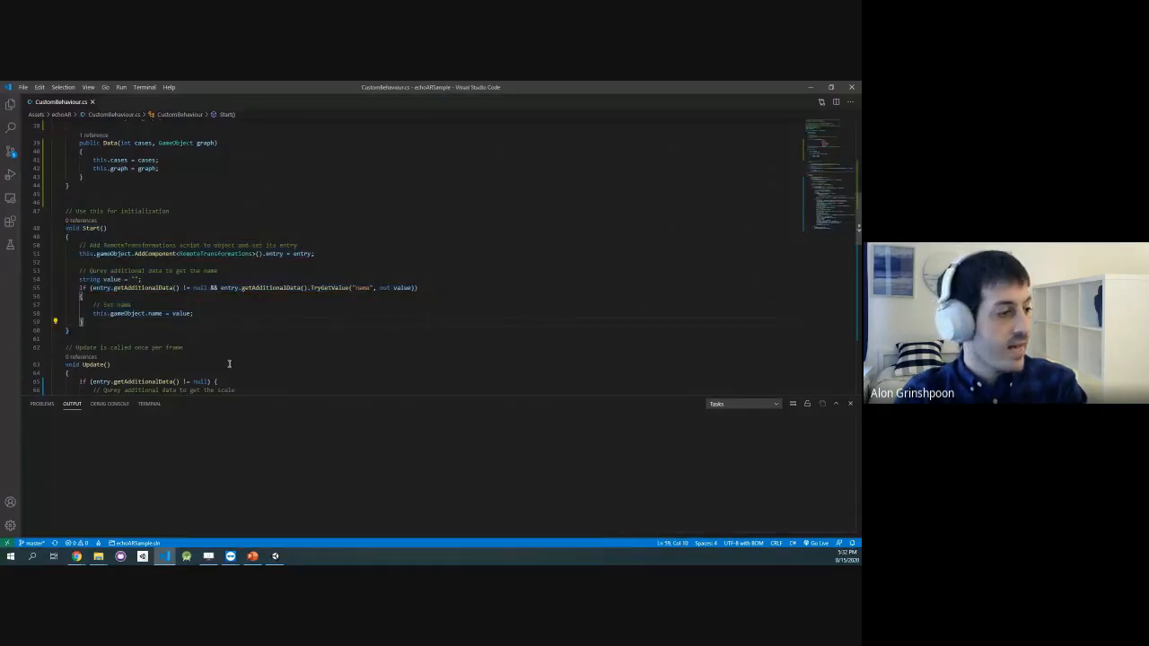
{"action": "scroll", "coordinate": [98, 296], "scroll_direction": "down", "scroll_amount": 3}
{"action": "left_click_drag", "start_coordinate": [65, 275], "coordinate": [110, 286]}
{"action": "left_click", "coordinate": [131, 292]}
{"action": "scroll", "coordinate": [132, 292], "scroll_direction": "down", "scroll_amount": 1}
{"action": "left_click", "coordinate": [134, 294]}
{"action": "scroll", "coordinate": [120, 287], "scroll_direction": "down", "scroll_amount": 2}
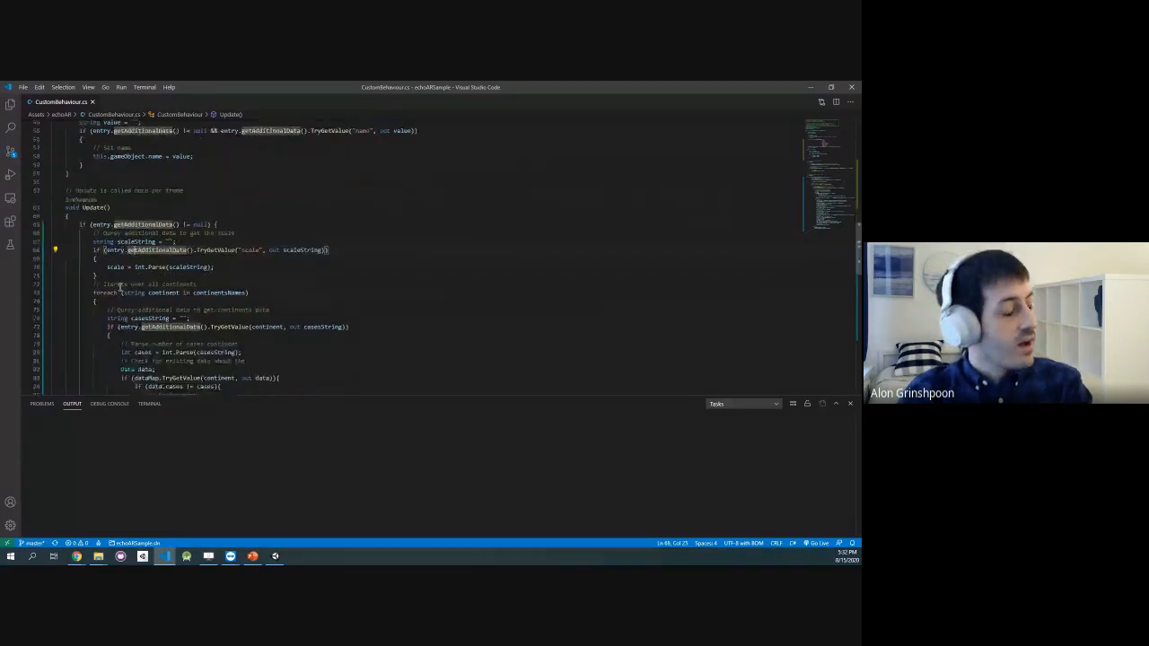
Highlight the entry null check and the scale lookup and parsing lines 65–68.
{"action": "double_click", "coordinate": [97, 202]}
{"action": "left_click", "coordinate": [208, 202], "text": "shift"}
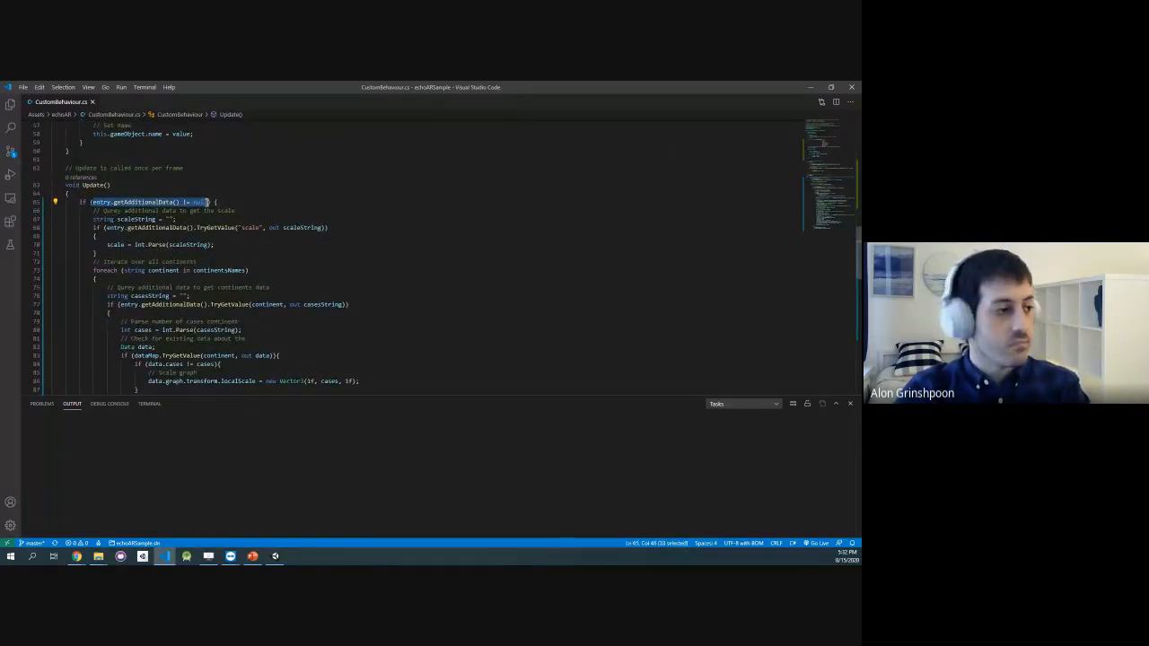
{"action": "left_click_drag", "start_coordinate": [97, 227], "coordinate": [379, 229]}
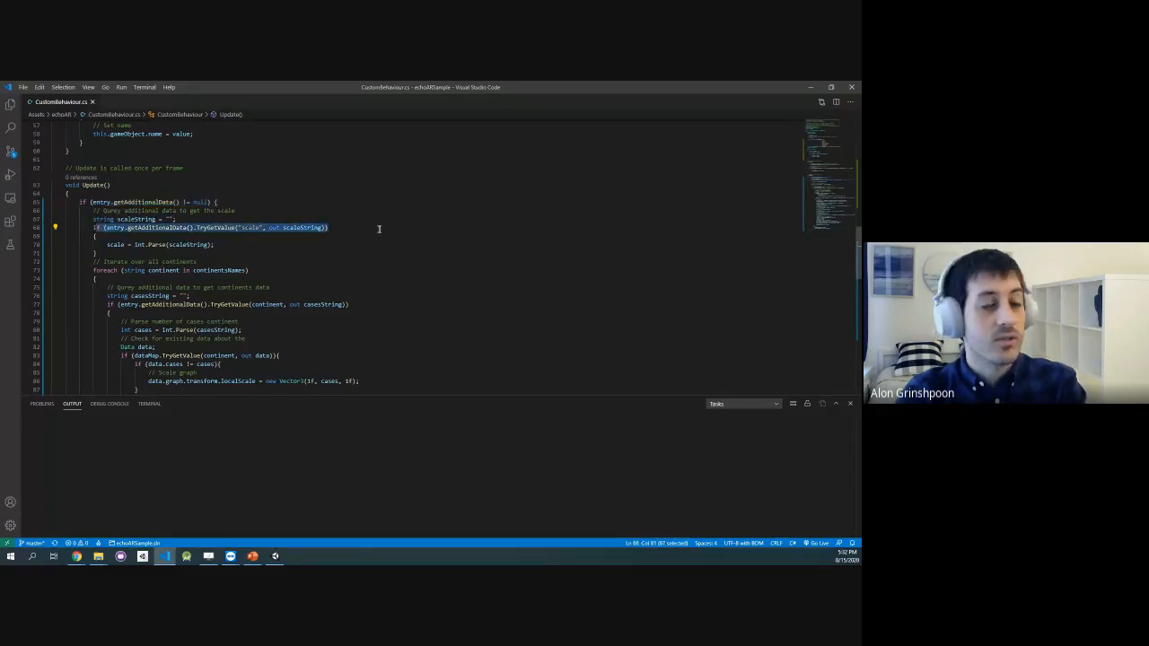
{"action": "left_click_drag", "start_coordinate": [107, 244], "coordinate": [217, 244]}
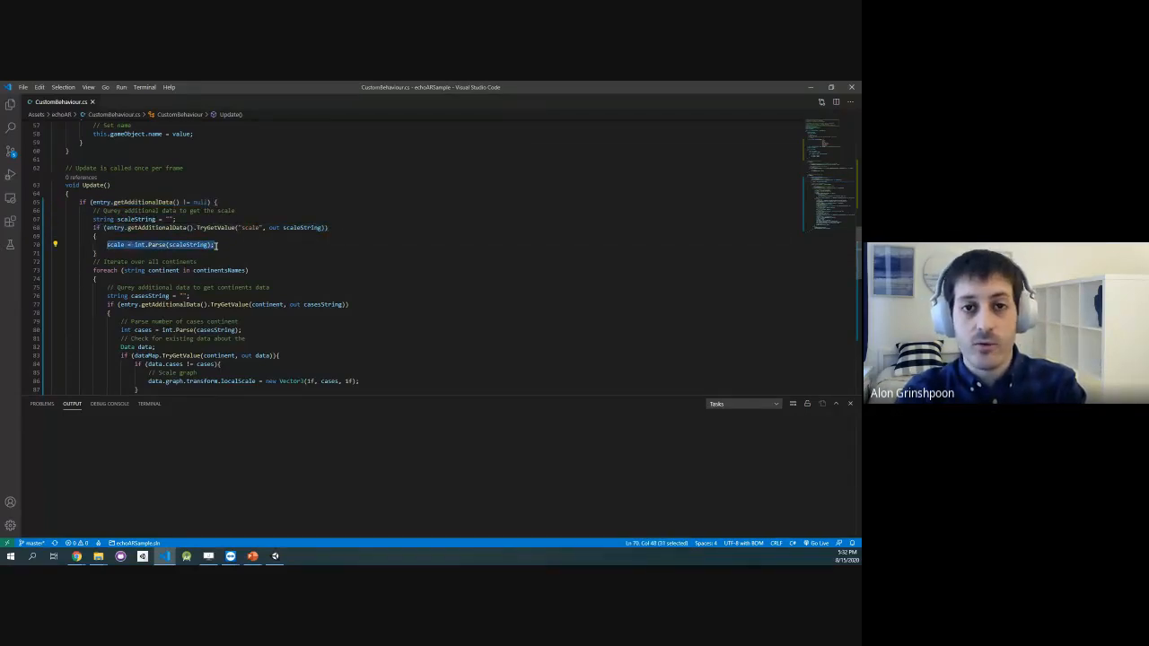
{"action": "scroll", "coordinate": [141, 257], "scroll_direction": "down", "scroll_amount": 1}
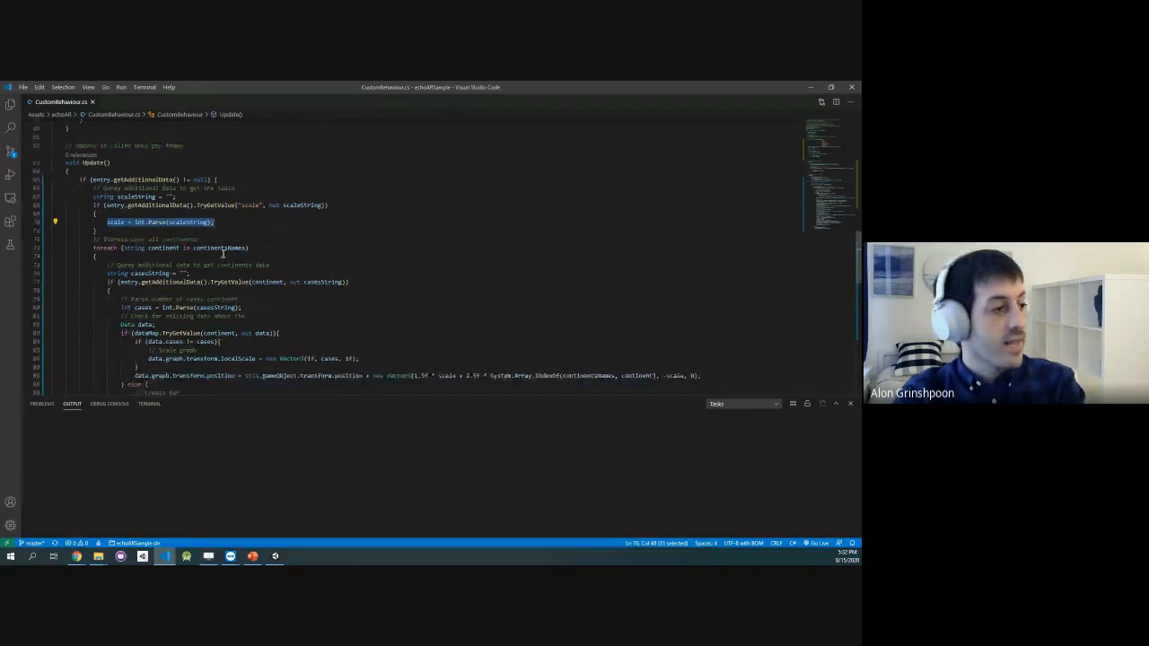
{"action": "scroll", "coordinate": [137, 252], "scroll_direction": "down", "scroll_amount": 2}
Highlight the per-continent cases lookup and parsing, the bar scaling by cases, and the red colouring.
{"action": "left_click_drag", "start_coordinate": [108, 237], "coordinate": [359, 236]}
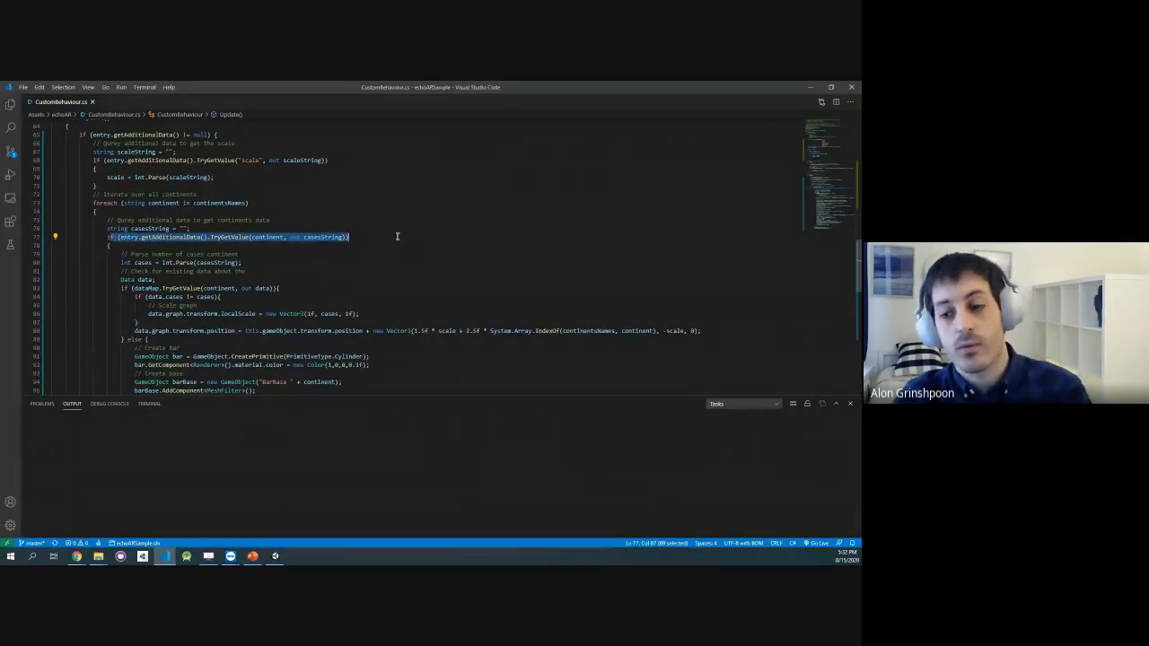
{"action": "left_click_drag", "start_coordinate": [121, 262], "coordinate": [244, 263]}
{"action": "left_click", "coordinate": [253, 263]}
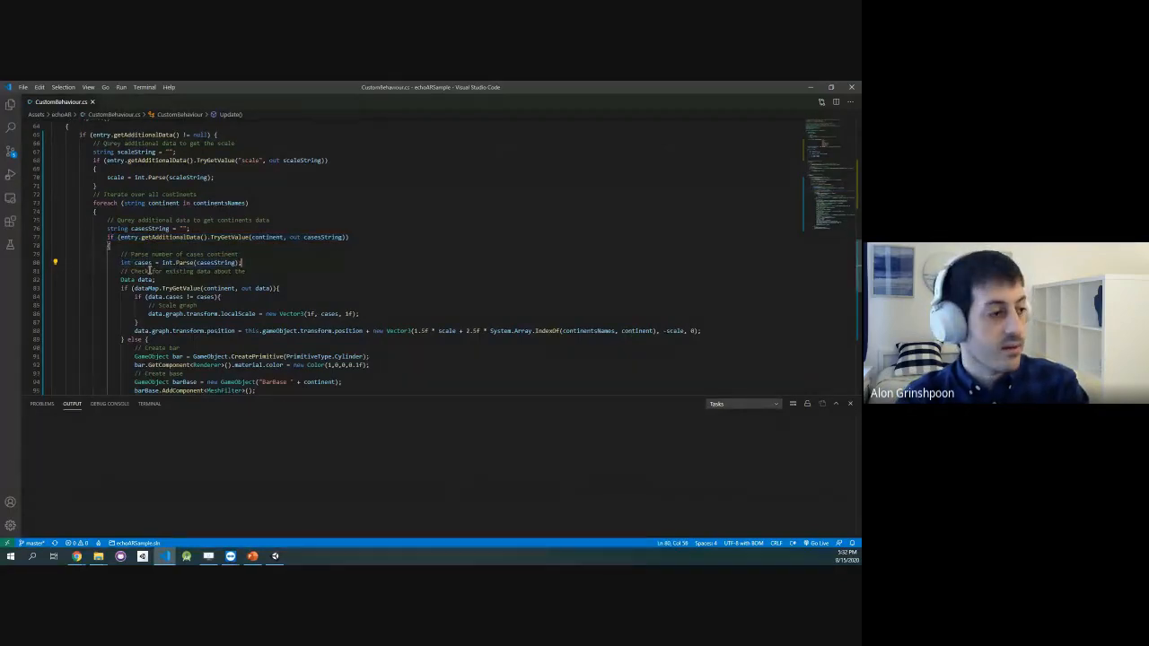
{"action": "left_click_drag", "start_coordinate": [122, 262], "coordinate": [257, 263]}
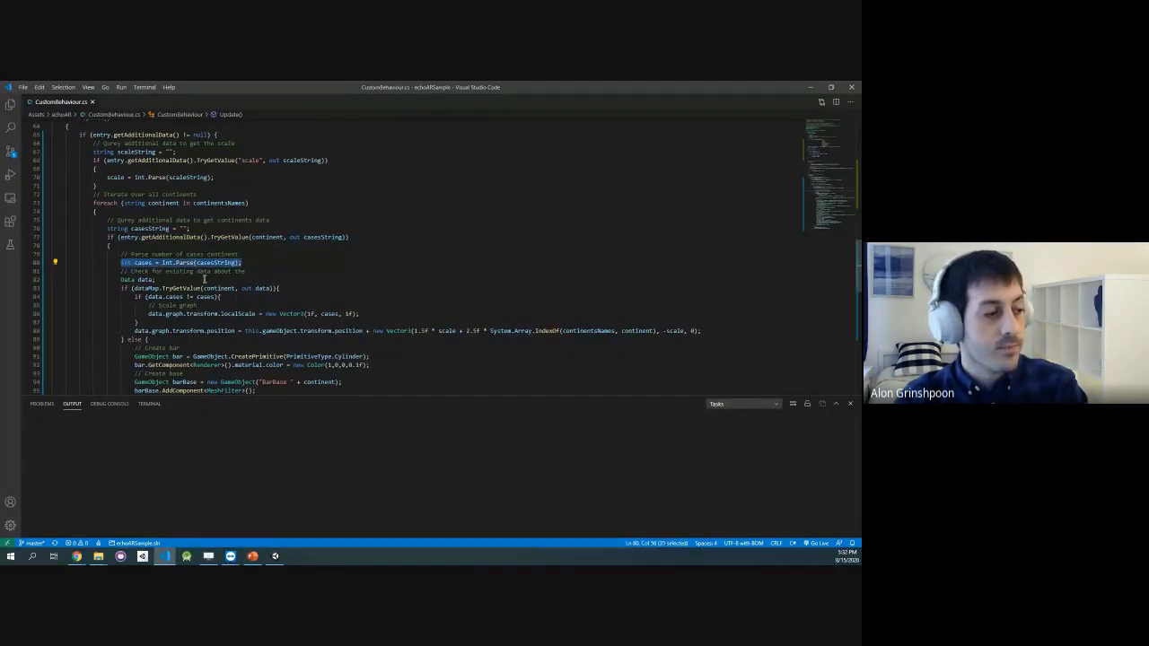
{"action": "scroll", "coordinate": [140, 270], "scroll_direction": "down", "scroll_amount": 2}
{"action": "left_click_drag", "start_coordinate": [149, 268], "coordinate": [385, 270]}
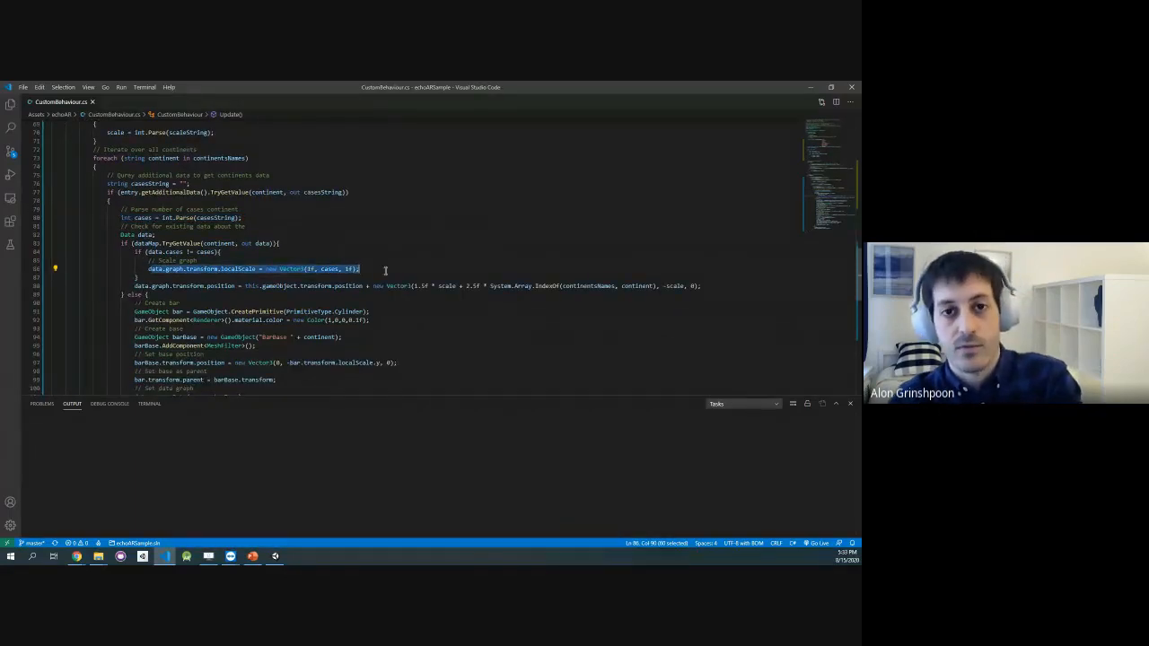
{"action": "scroll", "coordinate": [140, 299], "scroll_direction": "down", "scroll_amount": 2}
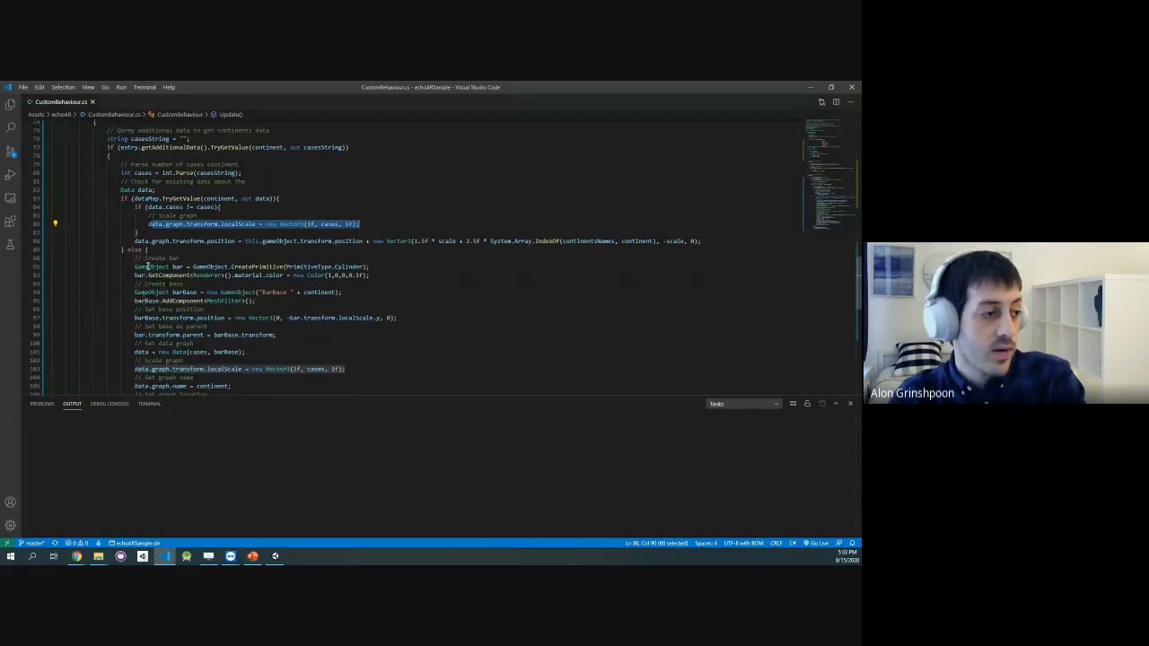
{"action": "left_click_drag", "start_coordinate": [132, 267], "coordinate": [396, 267]}
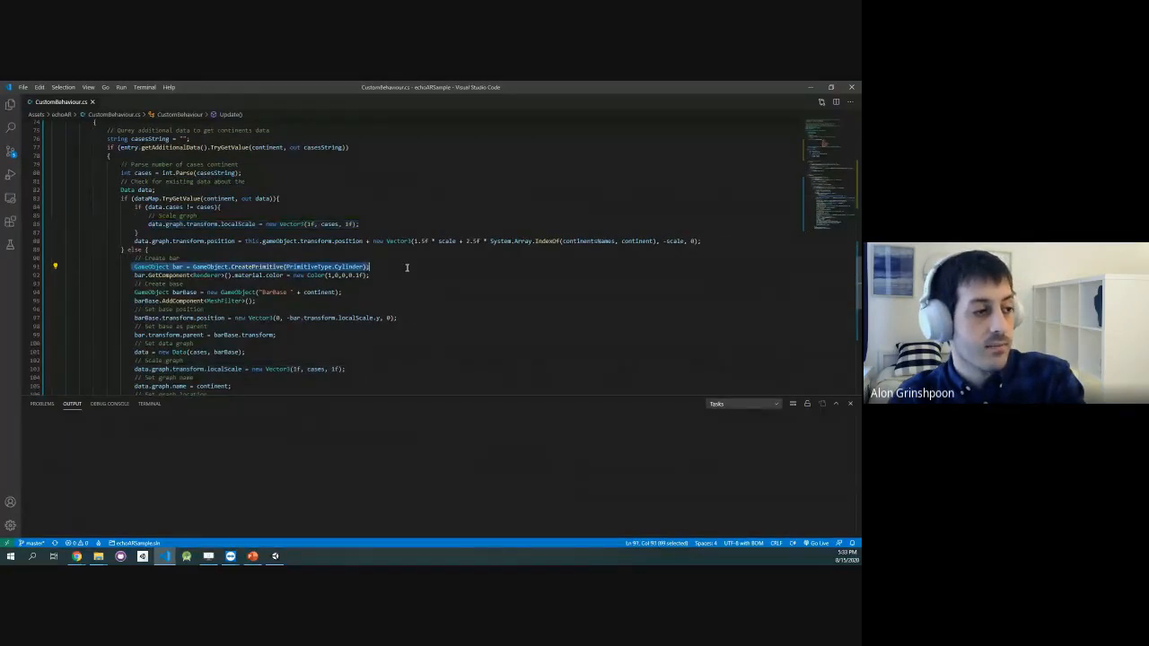
{"action": "left_click", "coordinate": [397, 276]}
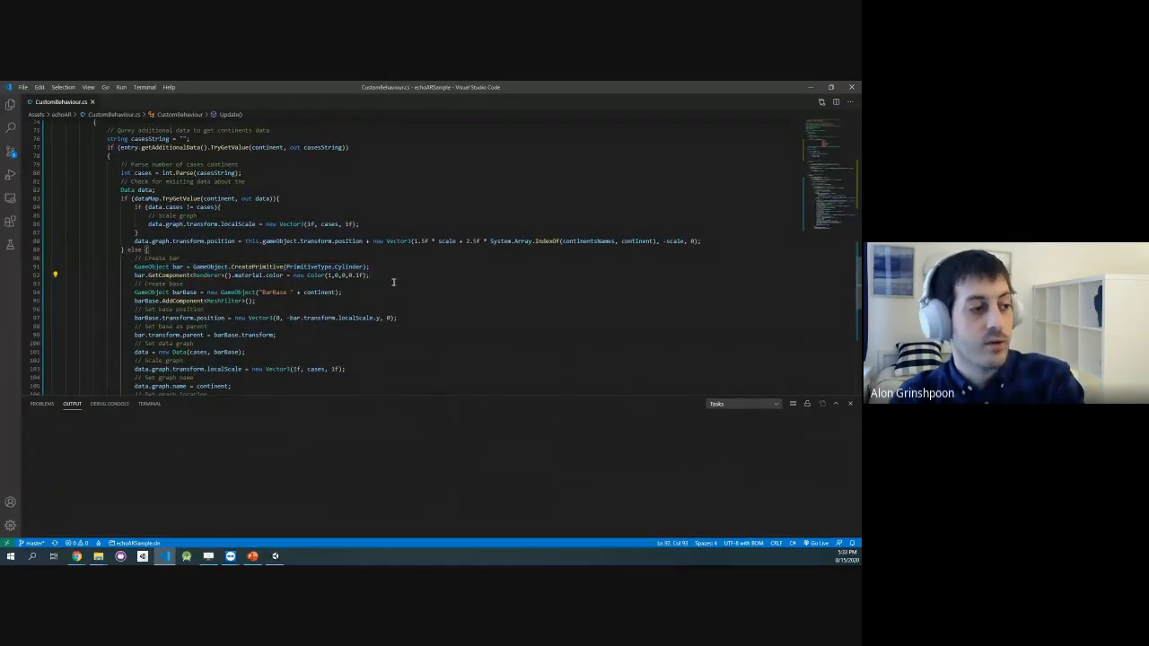
Select the text-label creation lines, then minimize Visual Studio Code.
{"action": "scroll", "coordinate": [401, 269], "scroll_direction": "down", "scroll_amount": 2}
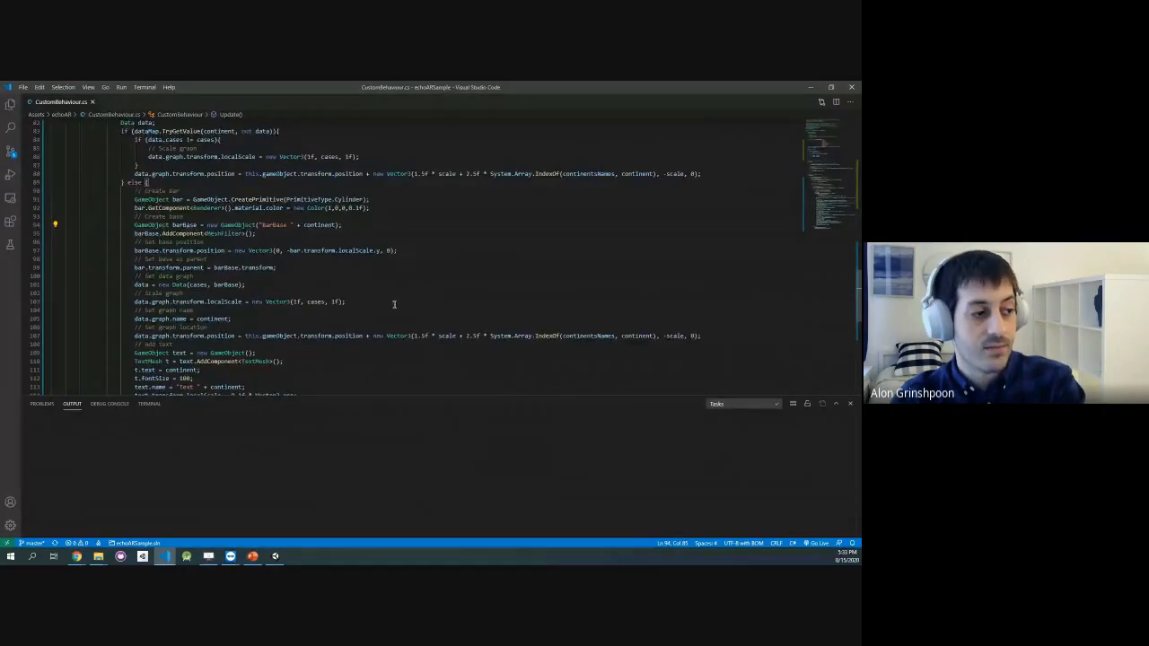
{"action": "scroll", "coordinate": [393, 305], "scroll_direction": "down", "scroll_amount": 3}
{"action": "left_click_drag", "start_coordinate": [136, 285], "coordinate": [184, 288]}
{"action": "scroll", "coordinate": [180, 310], "scroll_direction": "down", "scroll_amount": 3}
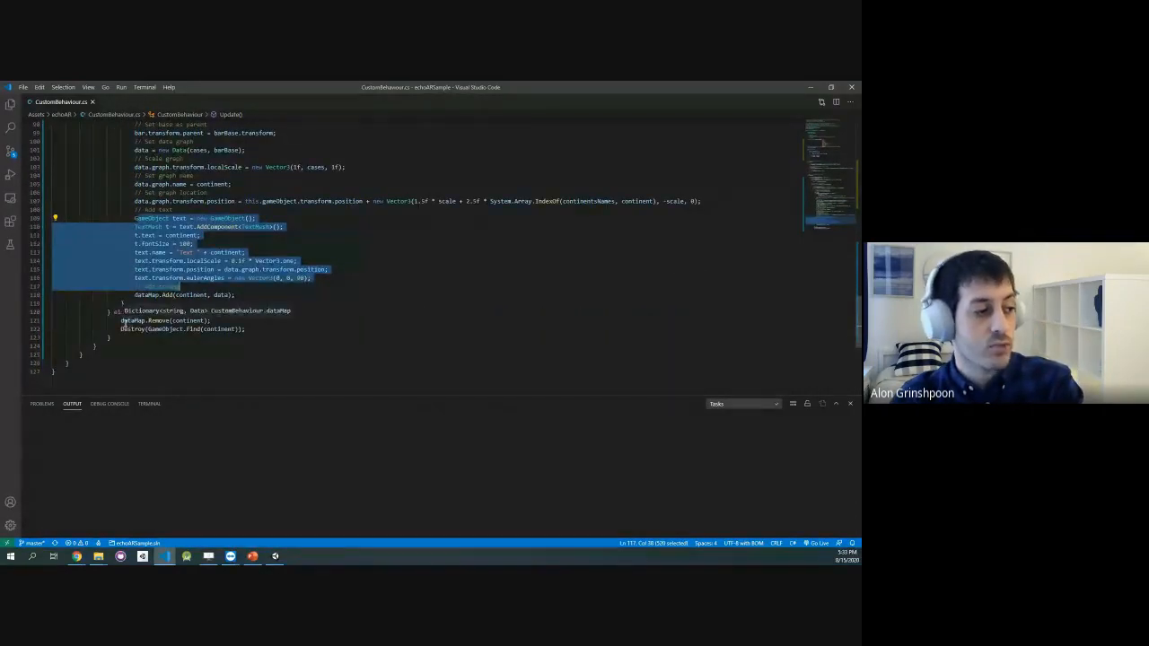
{"action": "left_click", "coordinate": [809, 87]}
Run the scene and turn the Scene view to face the globe and its red continent bars.
{"action": "left_click", "coordinate": [619, 113]}
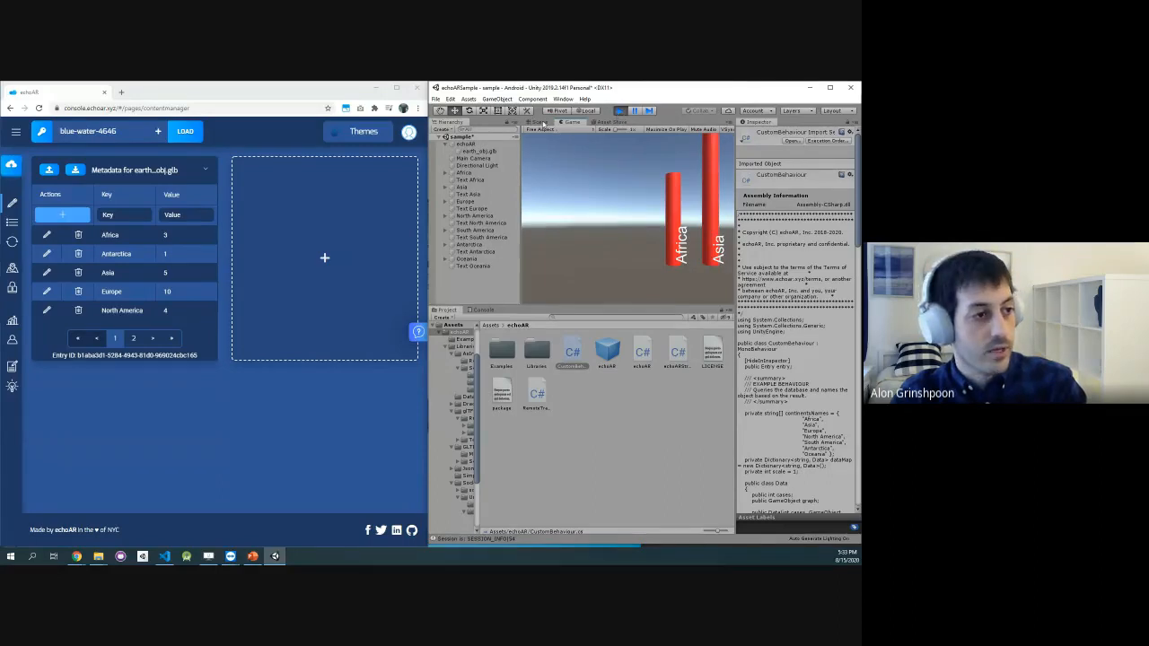
{"action": "left_click", "coordinate": [540, 122]}
{"action": "left_click_drag", "start_coordinate": [640, 233], "coordinate": [564, 241], "text": "alt"}
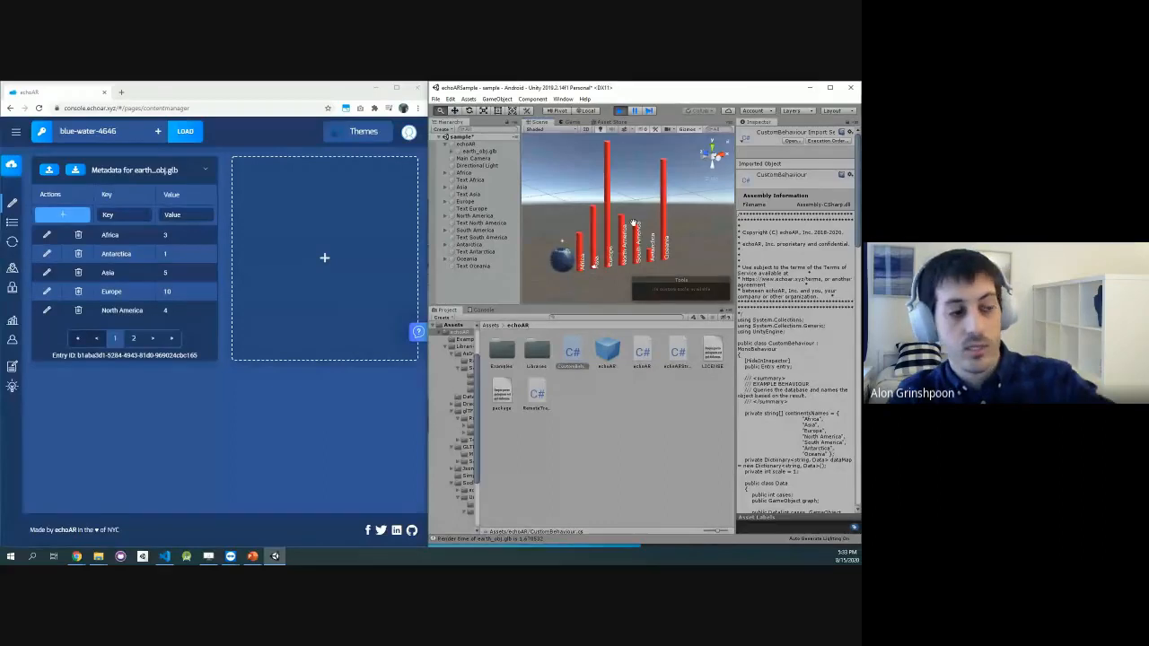
Open File > Build Settings and close it again.
{"action": "left_click", "coordinate": [436, 99]}
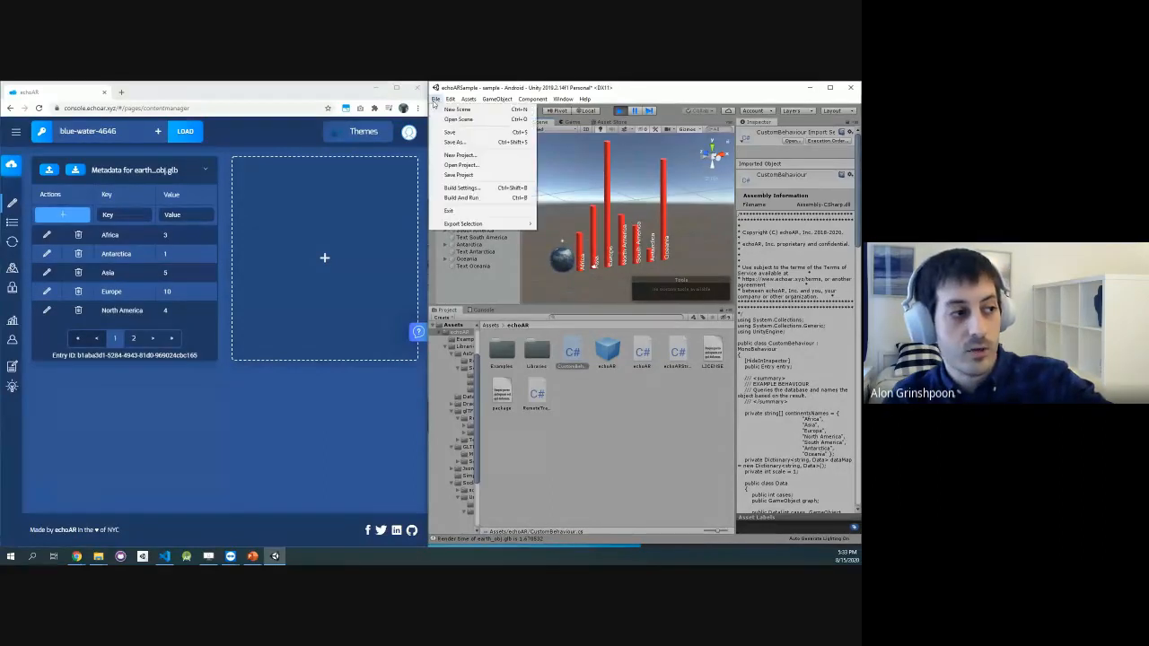
{"action": "left_click", "coordinate": [467, 189]}
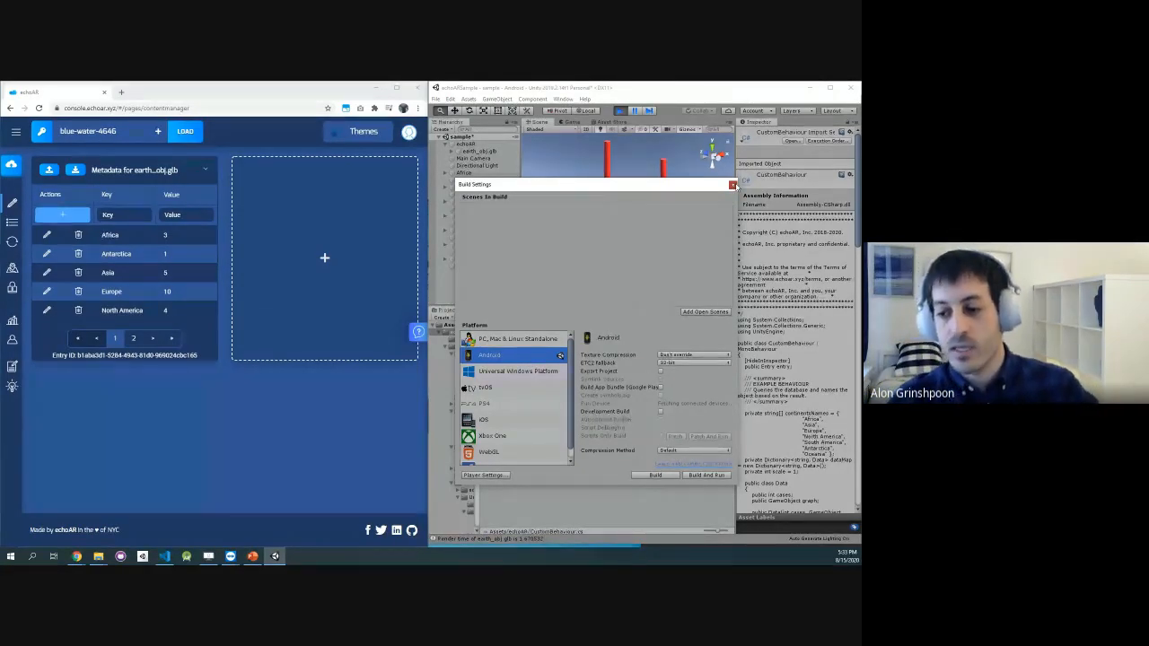
{"action": "left_click", "coordinate": [732, 185]}
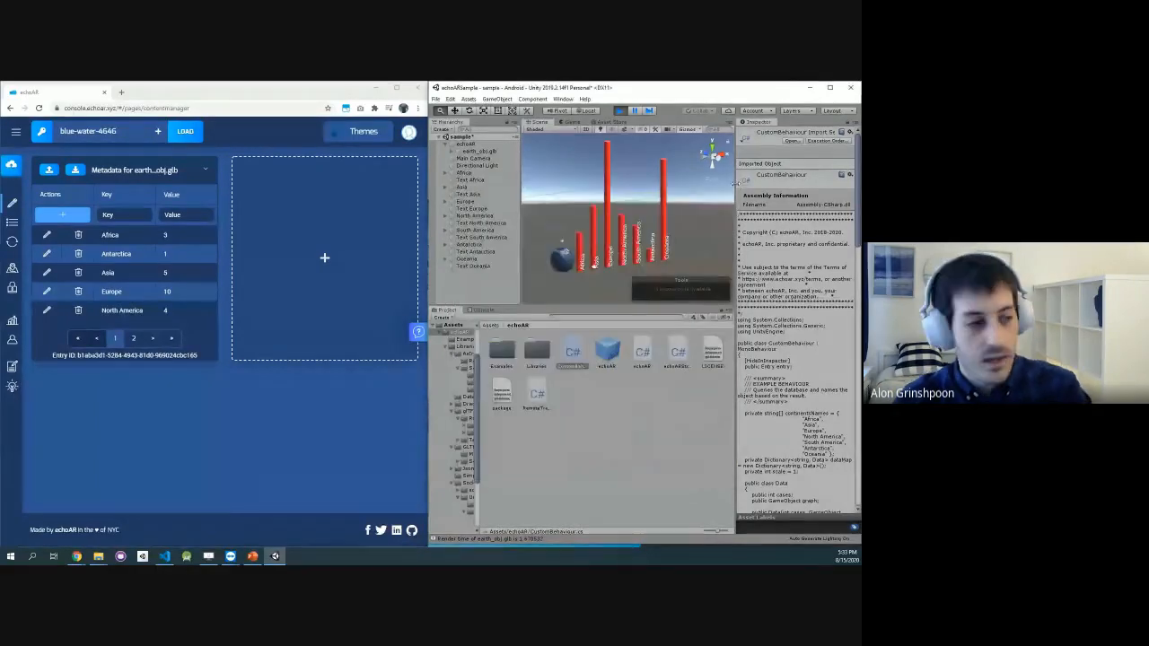
{"action": "mouse_move", "coordinate": [364, 135]}
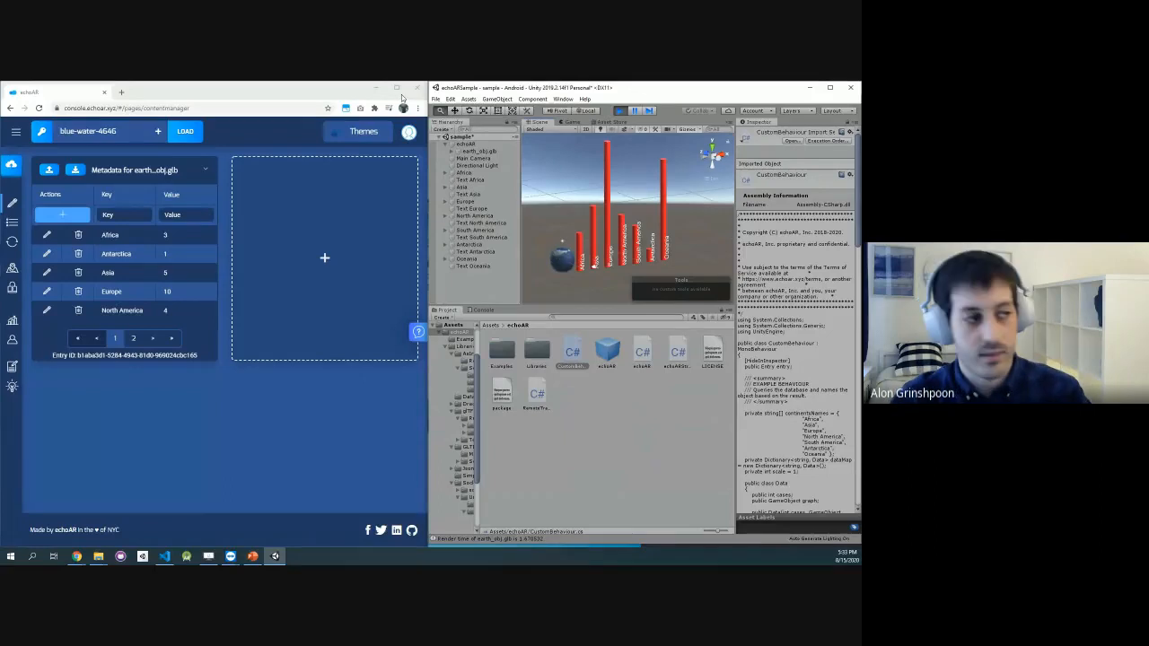
{"action": "left_click", "coordinate": [401, 96]}
{"action": "left_click", "coordinate": [396, 88]}
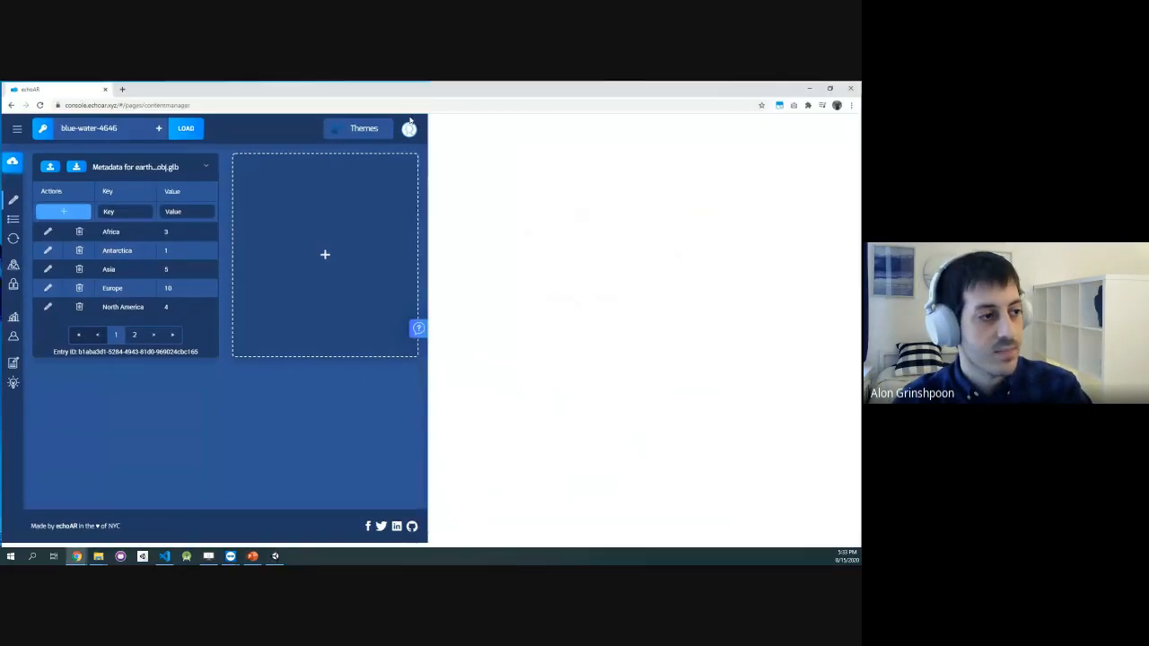
{"action": "mouse_move", "coordinate": [644, 127]}
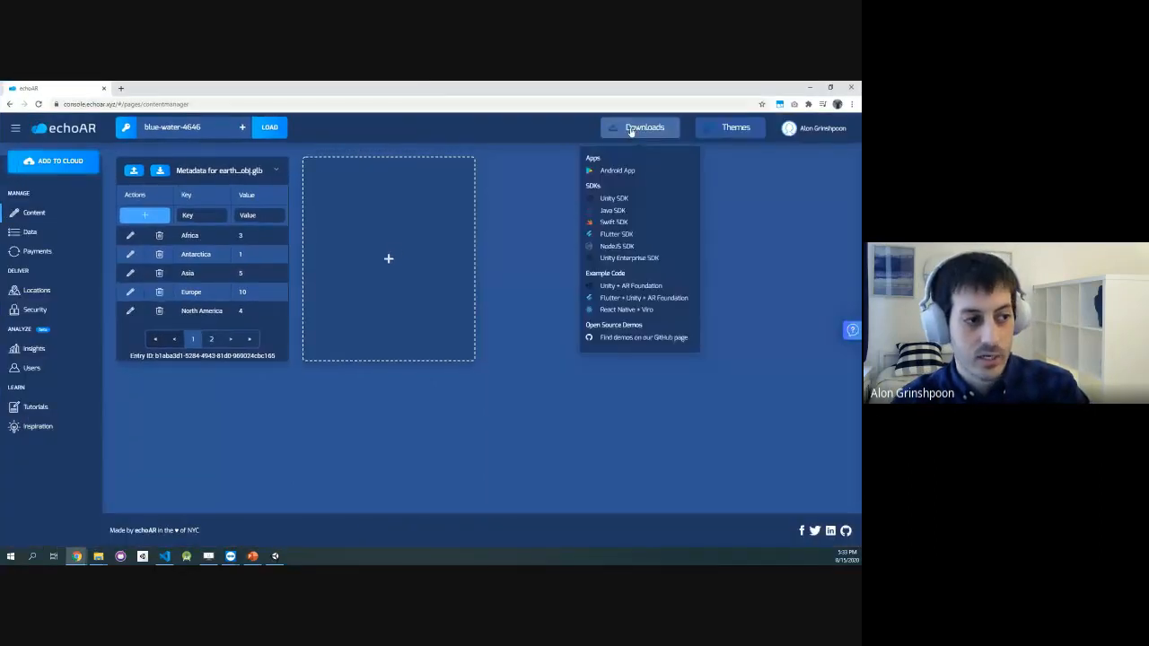
{"action": "left_click", "coordinate": [626, 289]}
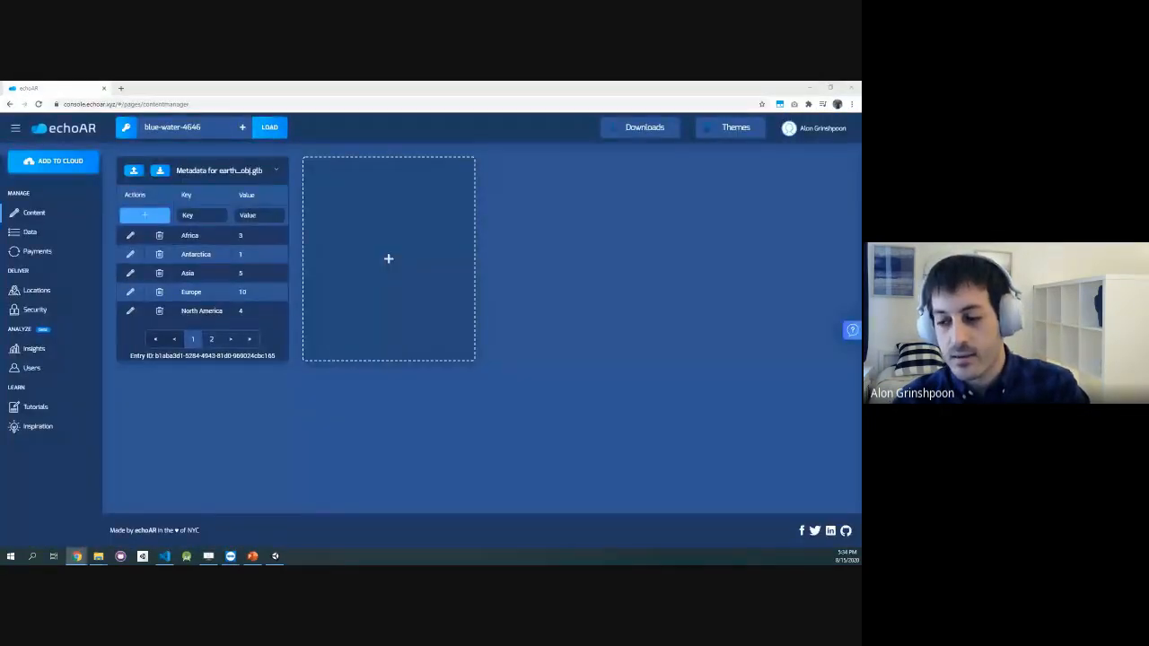
{"action": "left_click", "coordinate": [724, 96]}
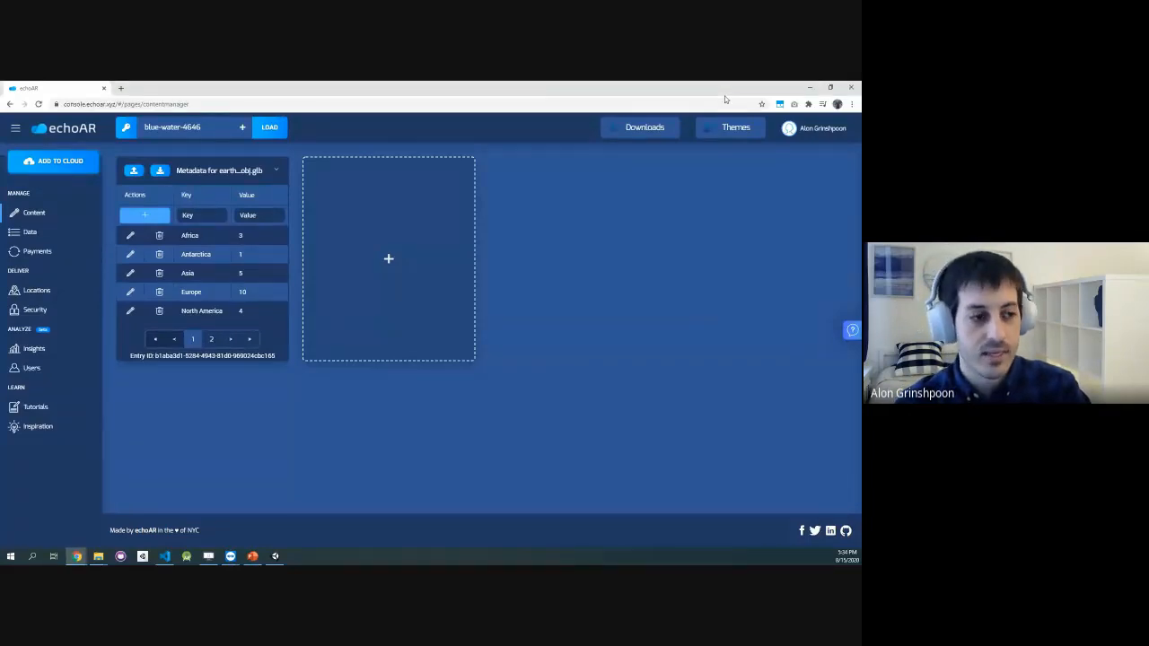
{"action": "key", "text": "super+Left"}
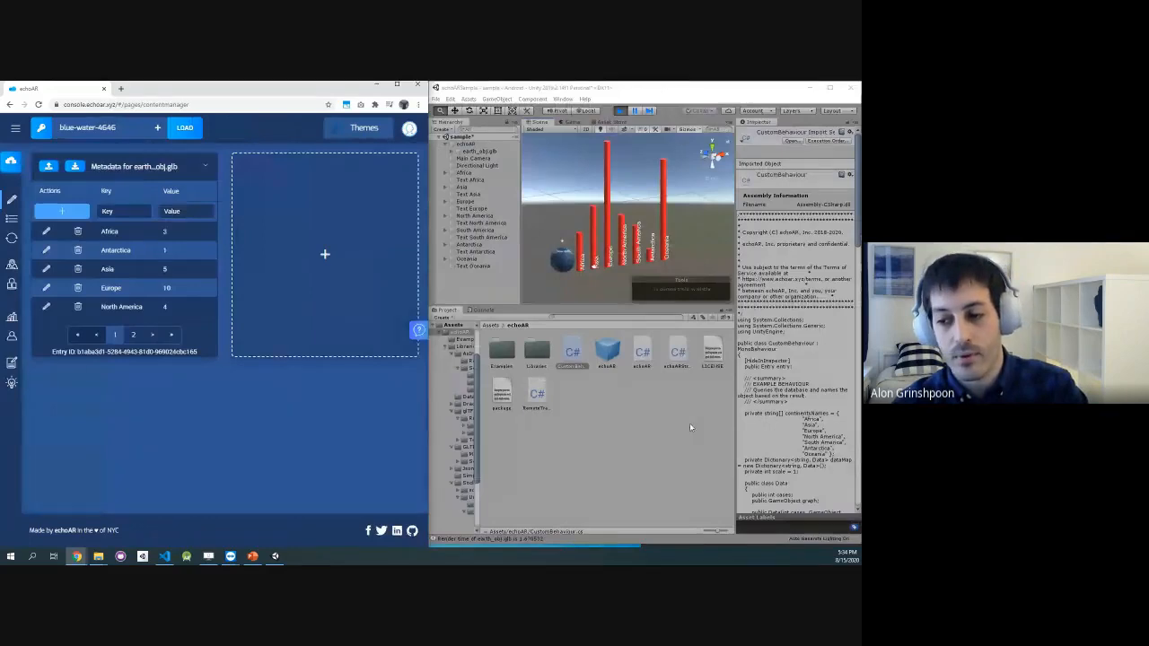
Open the echoAR help panel and documentation, then close both.
{"action": "left_click", "coordinate": [418, 330]}
{"action": "left_click", "coordinate": [366, 225]}
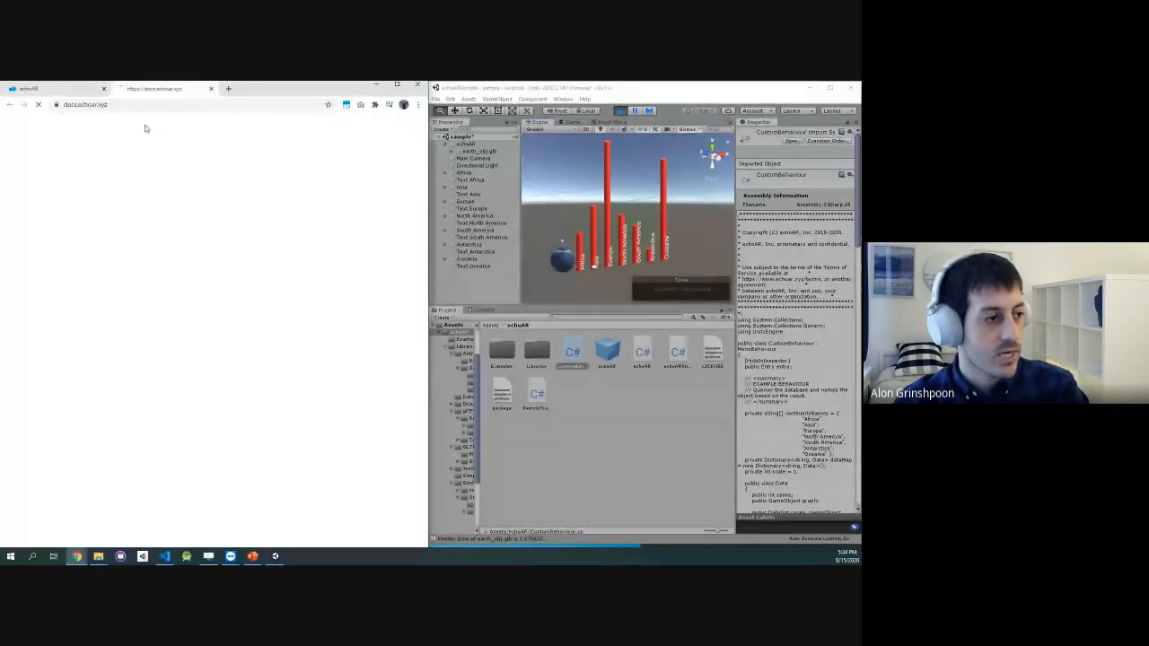
{"action": "left_click", "coordinate": [211, 89]}
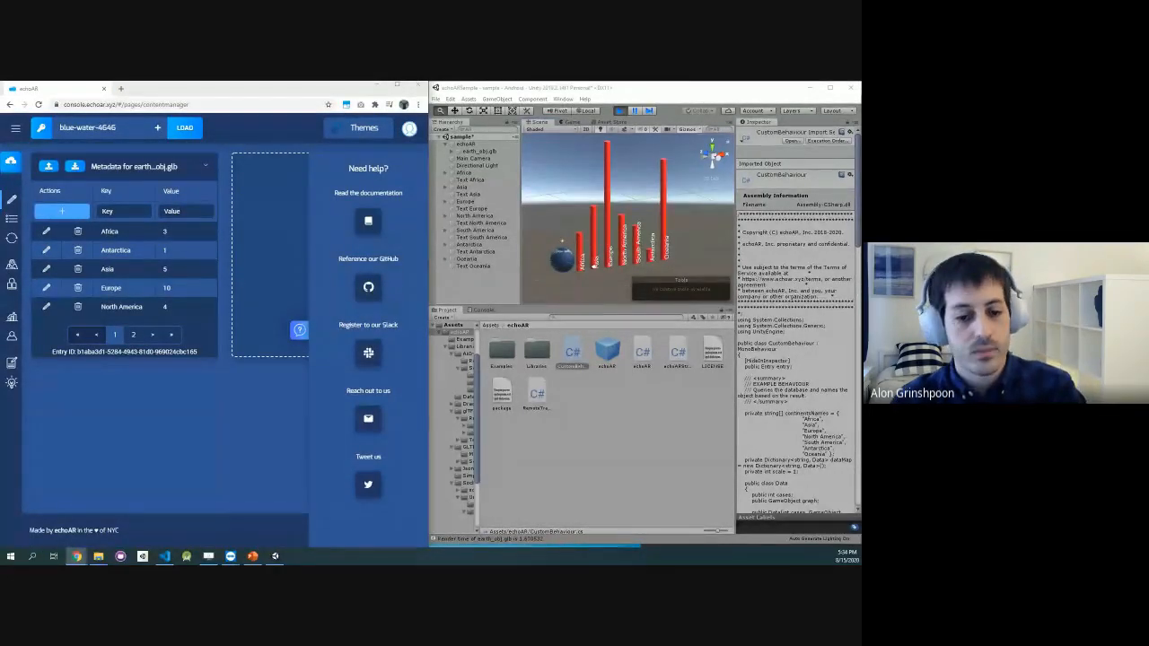
{"action": "left_click", "coordinate": [560, 248]}
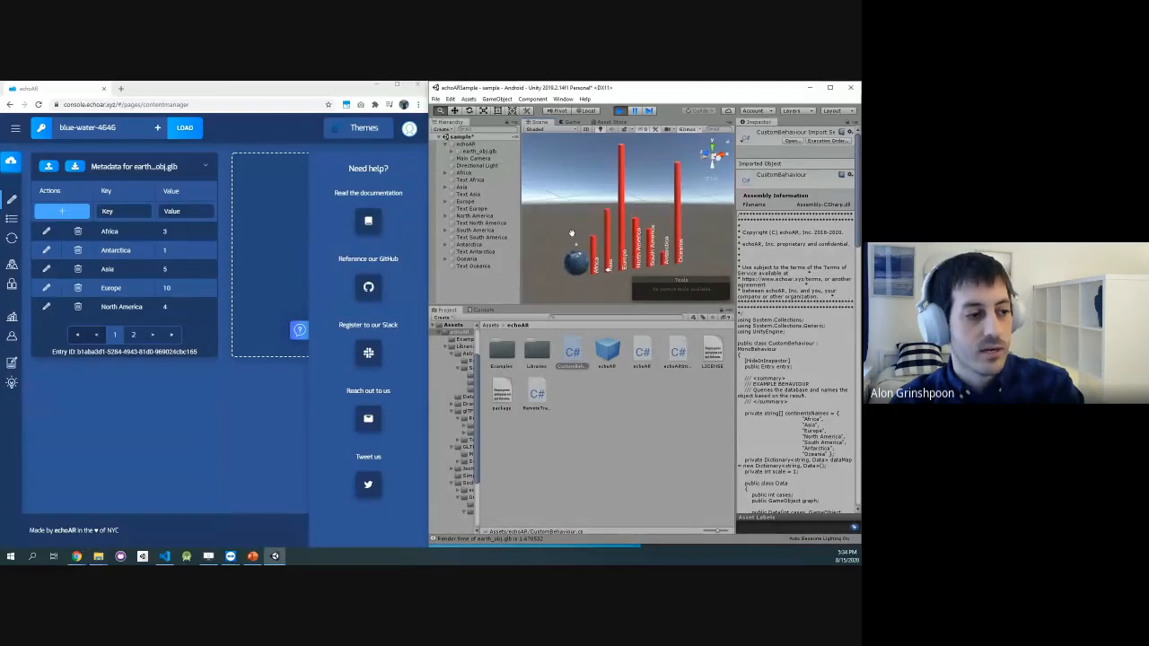
{"action": "left_click", "coordinate": [299, 331]}
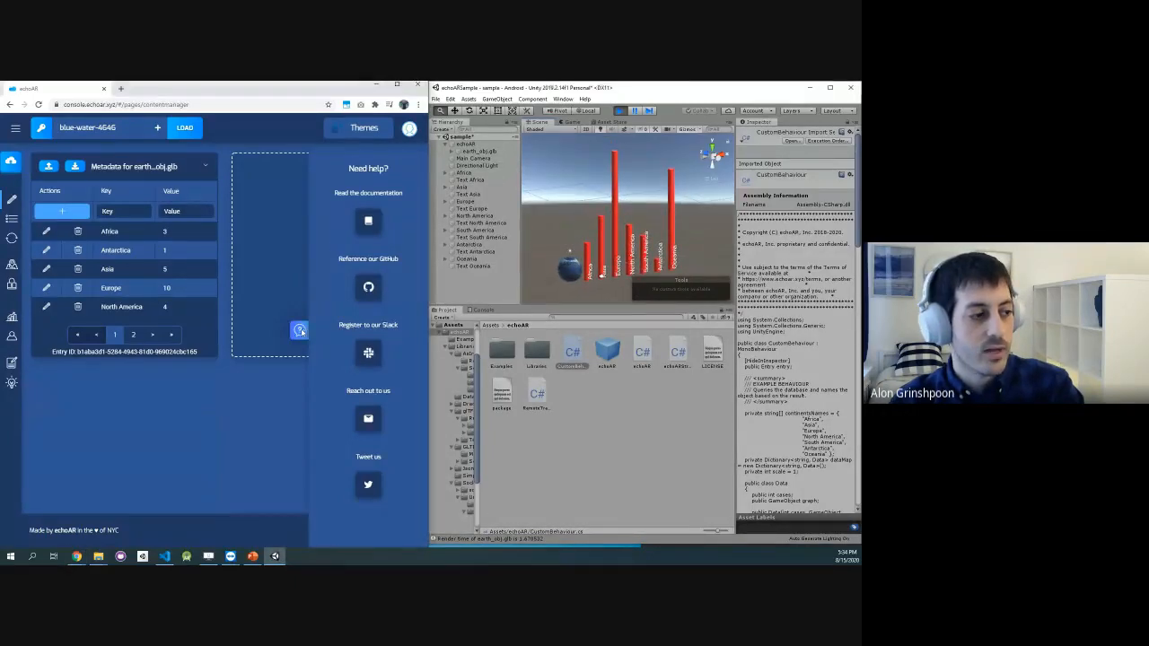
{"action": "left_click", "coordinate": [563, 283]}
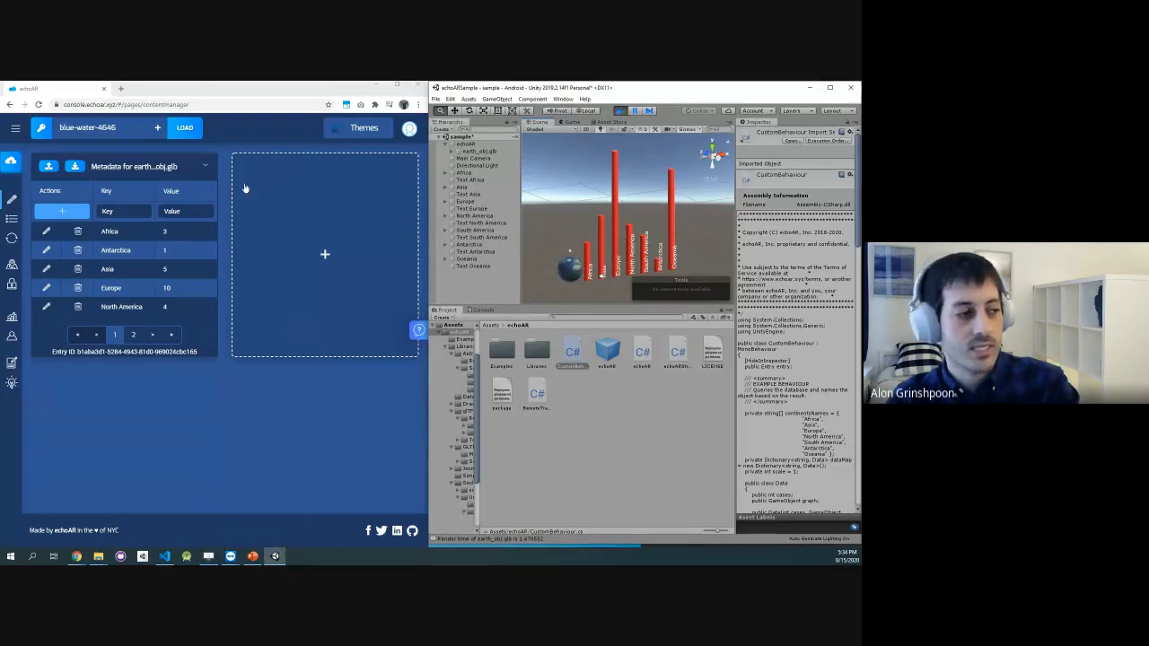
Set Antarctica's case count to 9 and check the taller bar in Unity.
{"action": "left_click", "coordinate": [46, 250]}
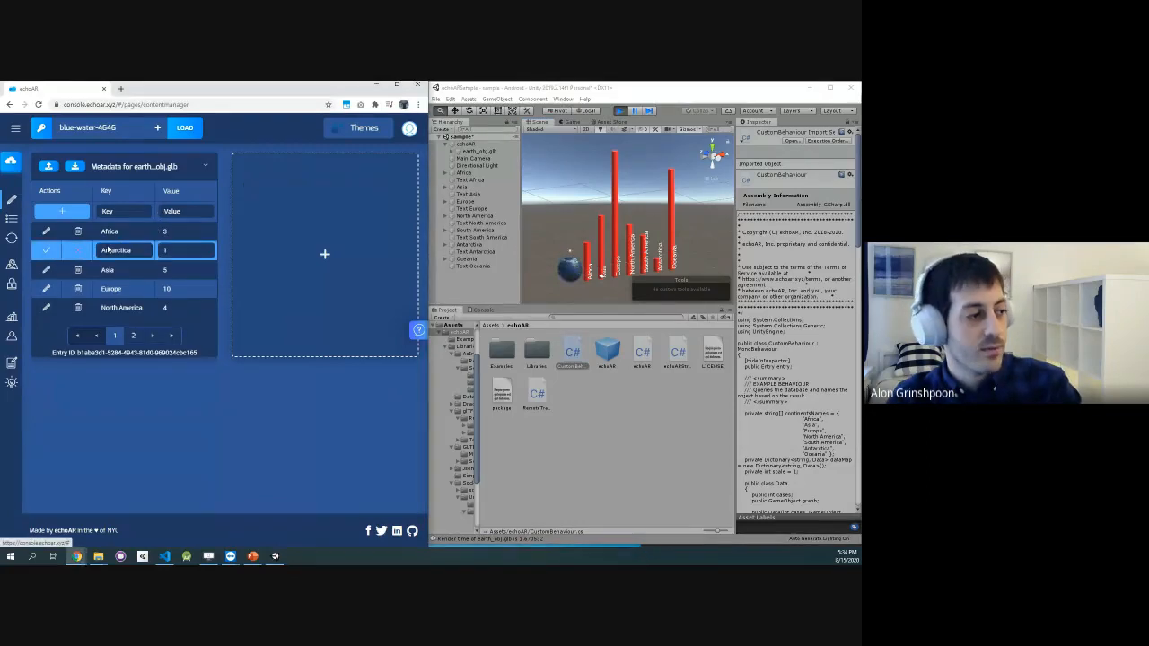
{"action": "left_click", "coordinate": [180, 250]}
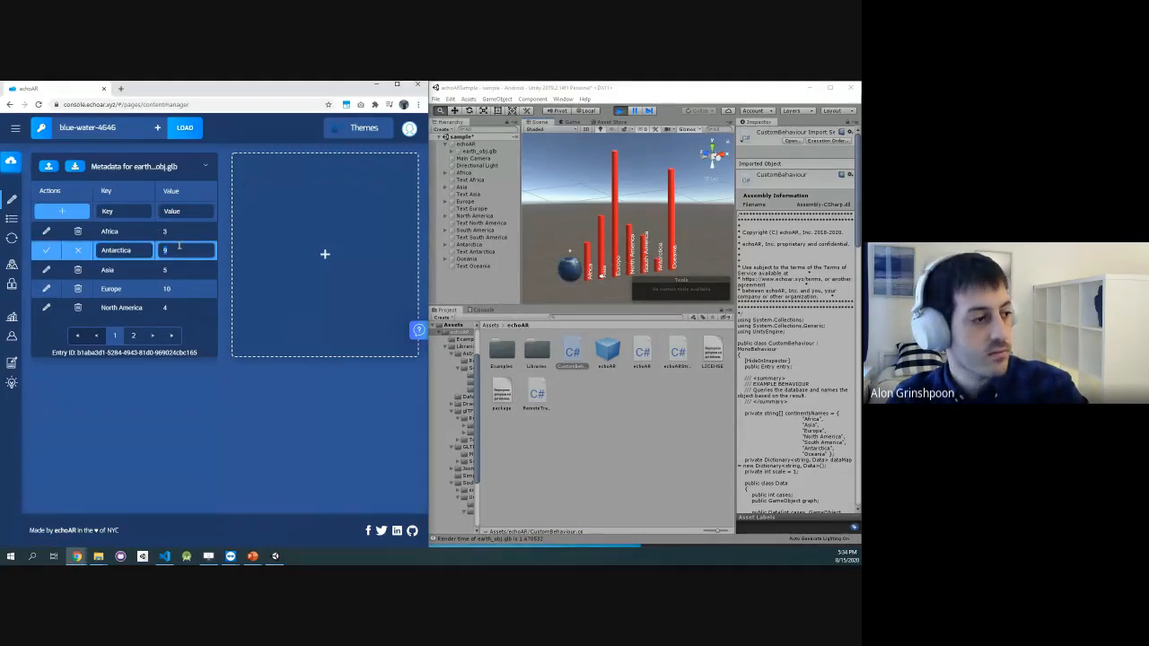
{"action": "key", "text": "Return"}
{"action": "left_click", "coordinate": [657, 137]}
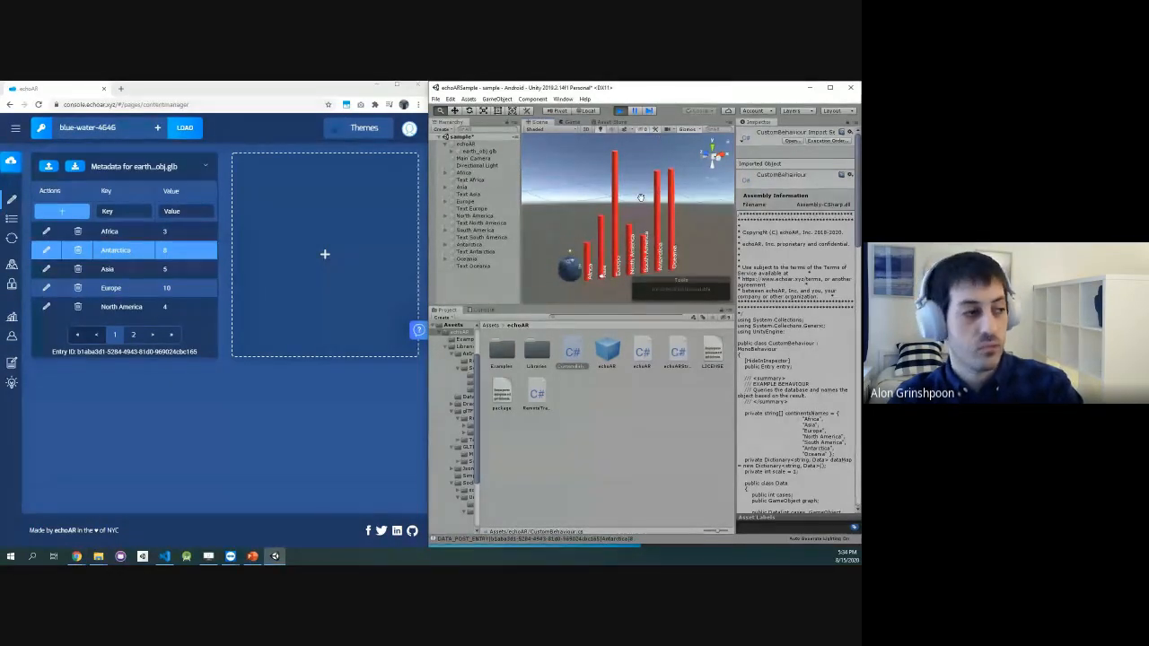
Delete the Antarctica metadata entry and confirm its bar is gone in Unity.
{"action": "left_click", "coordinate": [77, 250]}
{"action": "left_click", "coordinate": [257, 154]}
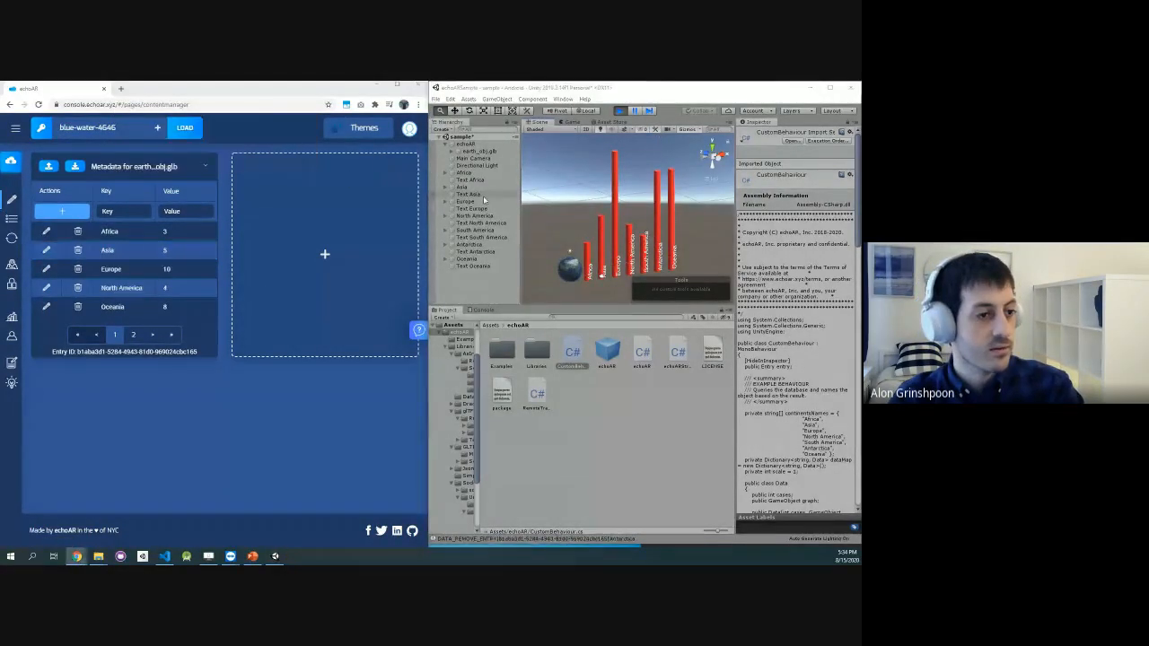
{"action": "left_click", "coordinate": [621, 216]}
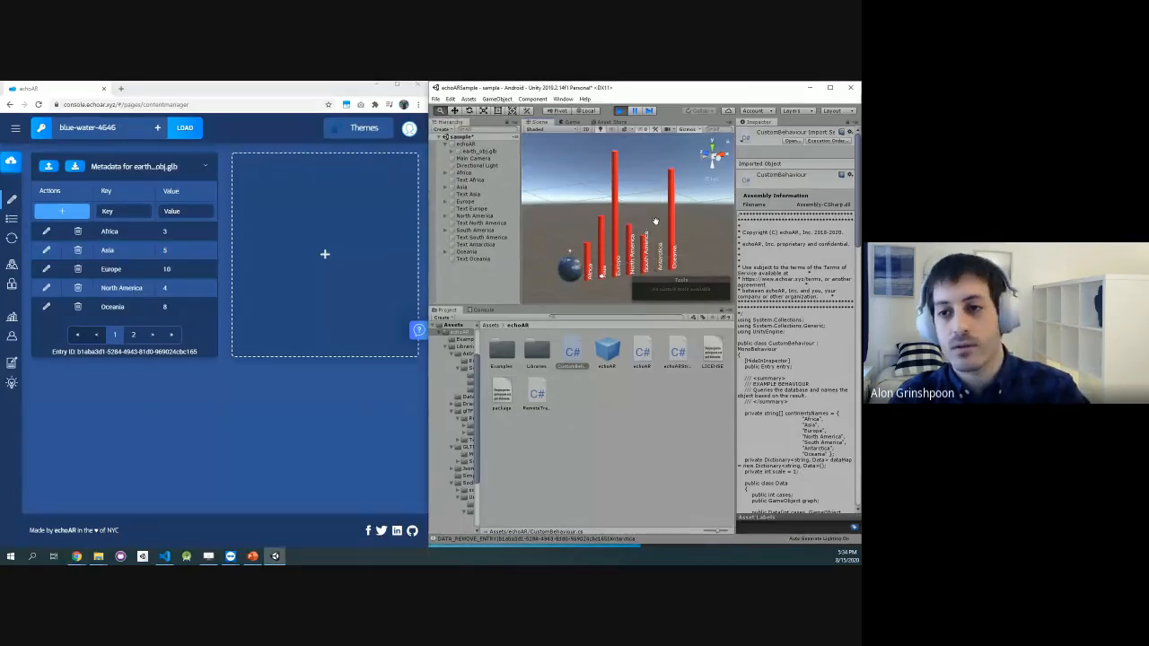
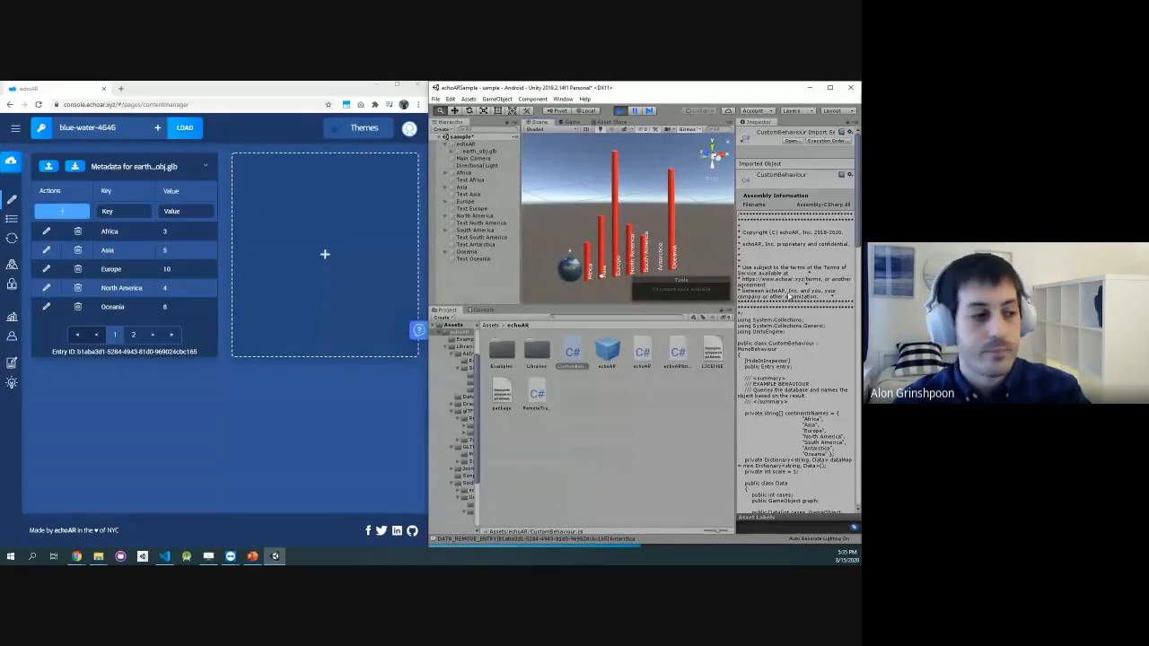
Stop the bar-chart scene in Unity and start the PowerPoint slideshow full screen.
{"action": "left_click", "coordinate": [618, 112]}
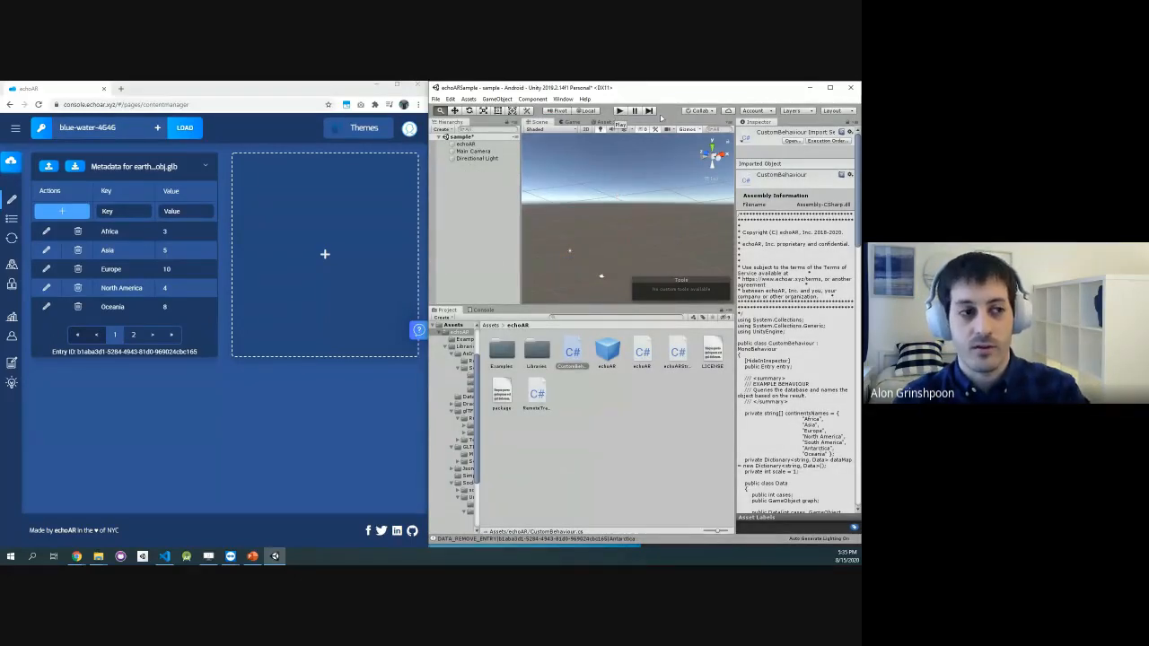
{"action": "key", "text": "alt+Tab"}
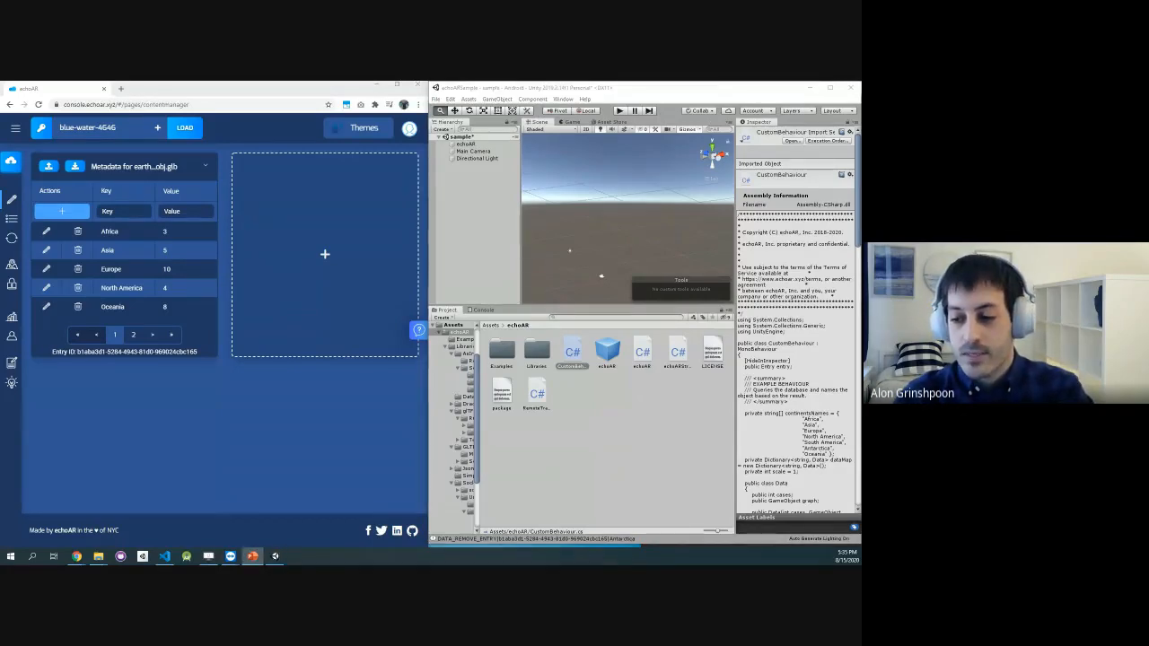
{"action": "key", "text": "shift+F5"}
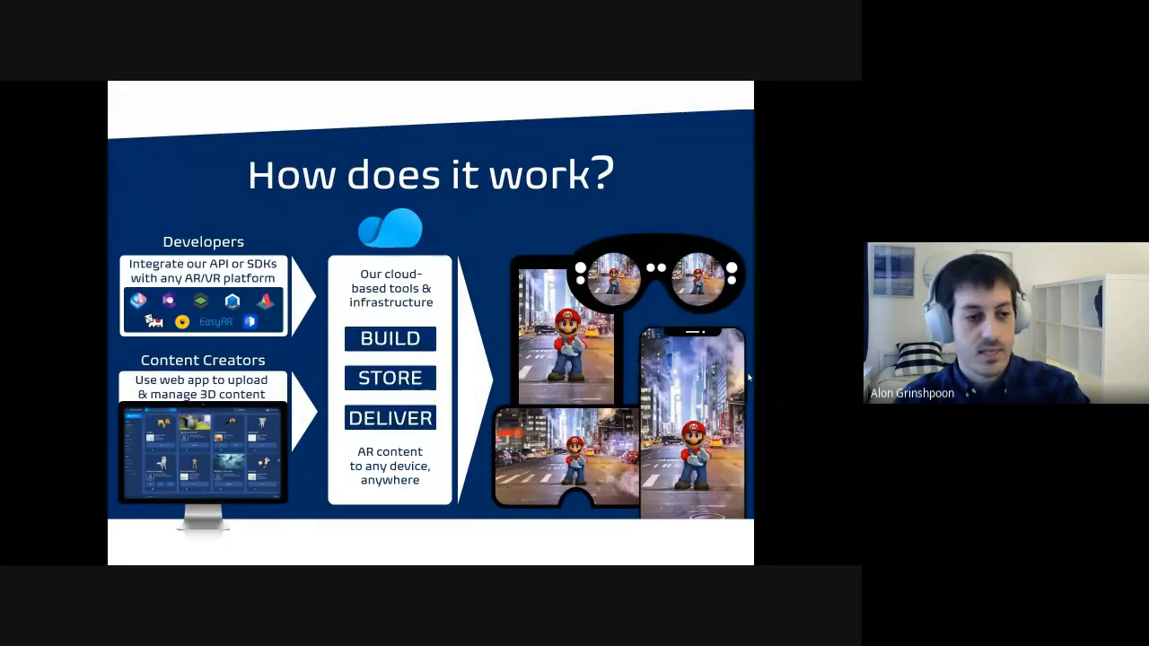
Bring the echoAR console back, open and cancel Africa's edit, and open the documentation's Introduction page.
{"action": "key", "text": "alt+Tab"}
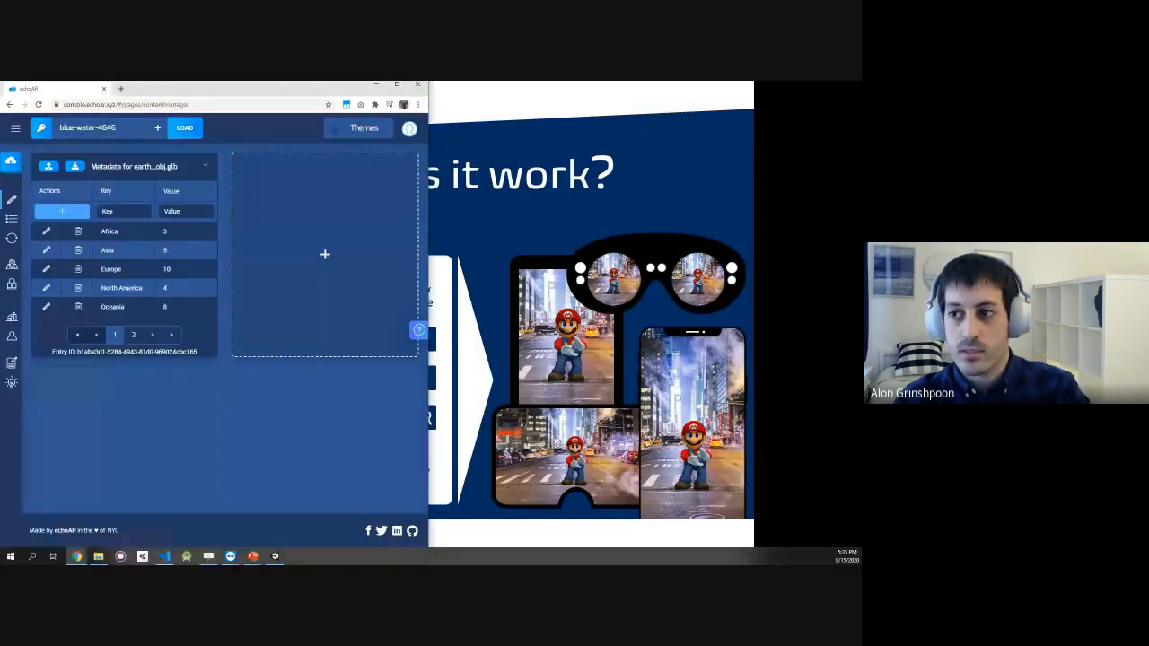
{"action": "left_click", "coordinate": [47, 235]}
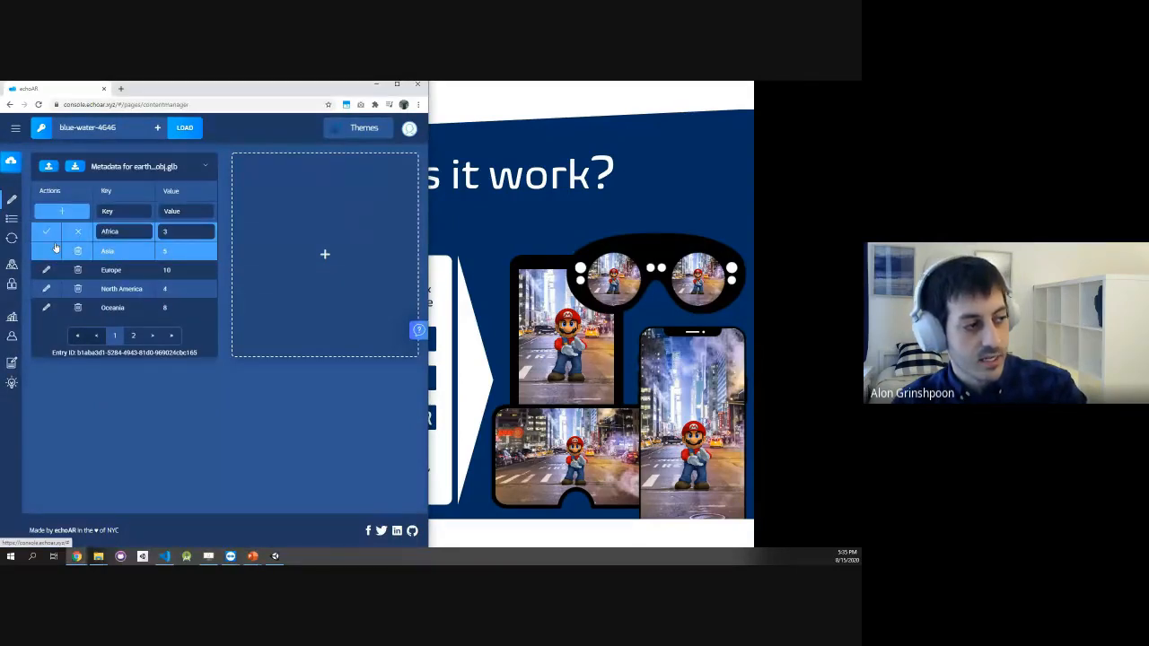
{"action": "left_click", "coordinate": [47, 236]}
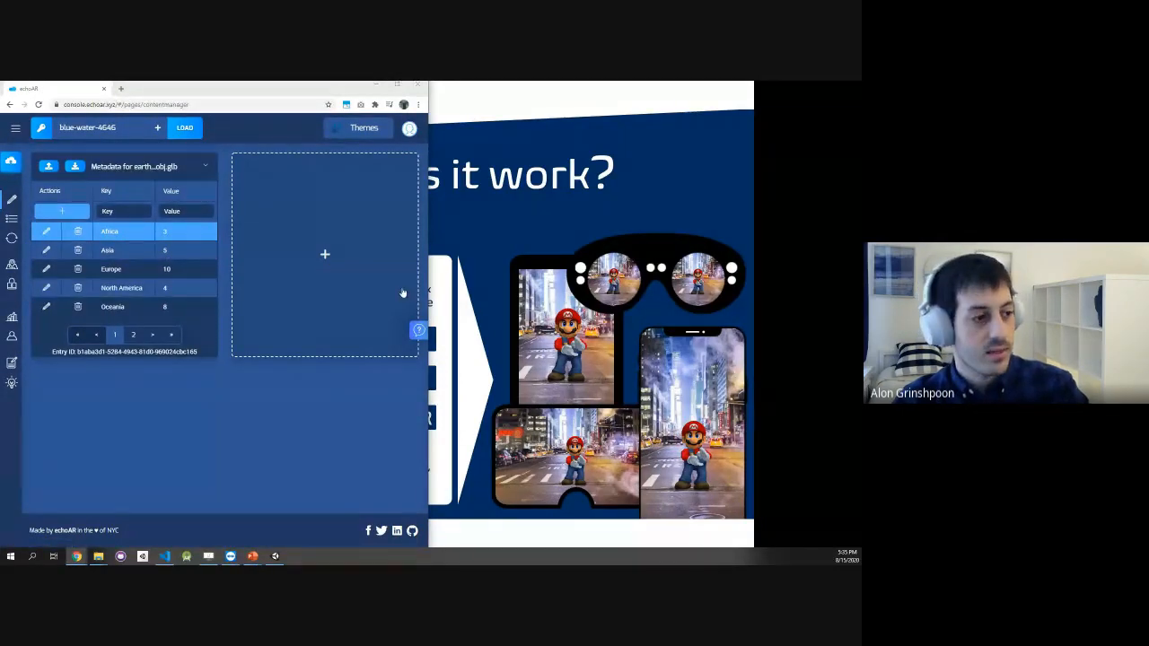
{"action": "left_click", "coordinate": [419, 330]}
{"action": "left_click", "coordinate": [373, 229]}
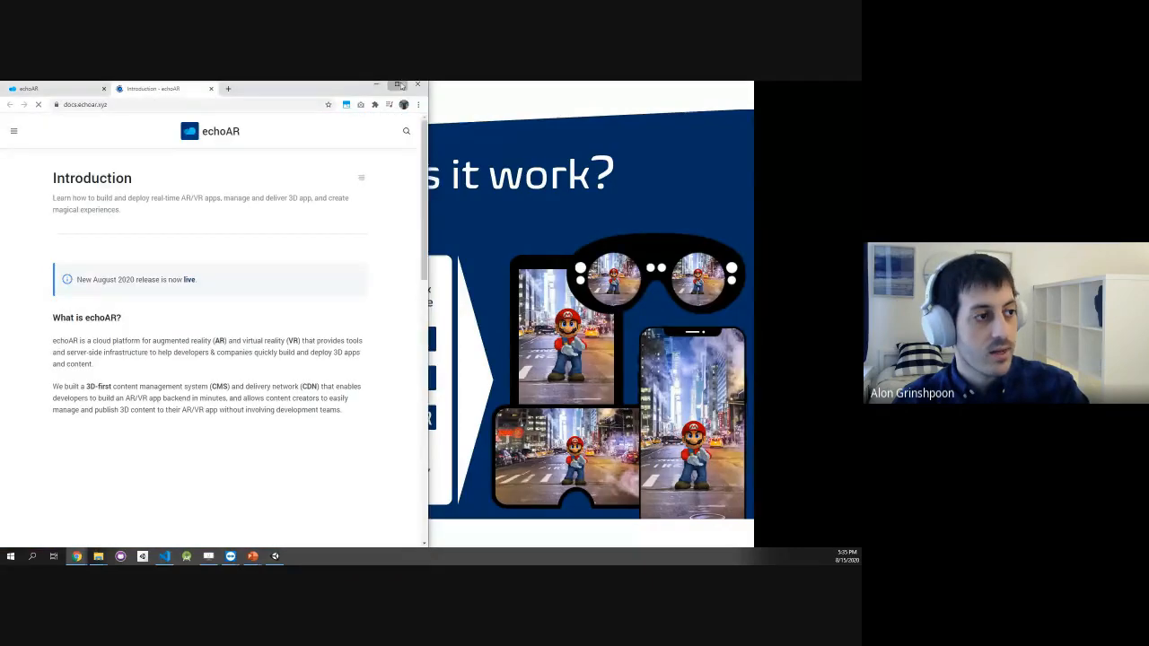
Maximize the docs window and open the Data page under API.
{"action": "left_click", "coordinate": [397, 84]}
{"action": "scroll", "coordinate": [170, 390], "scroll_direction": "down", "scroll_amount": 3}
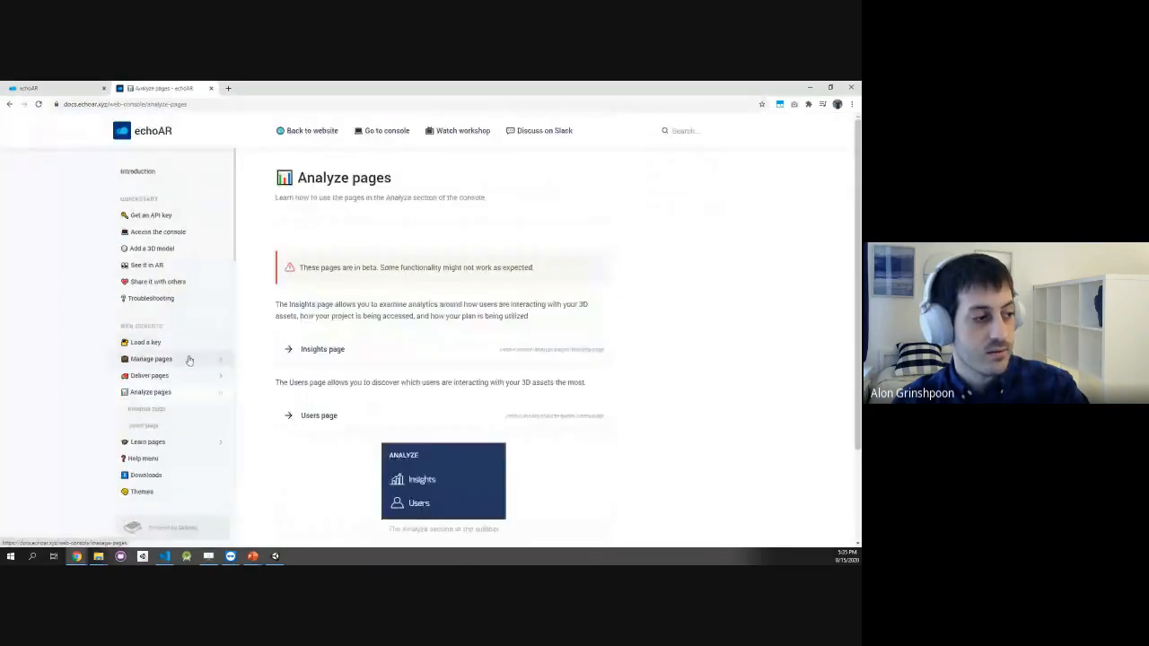
{"action": "scroll", "coordinate": [182, 395], "scroll_direction": "down", "scroll_amount": 3}
{"action": "left_click", "coordinate": [168, 348]}
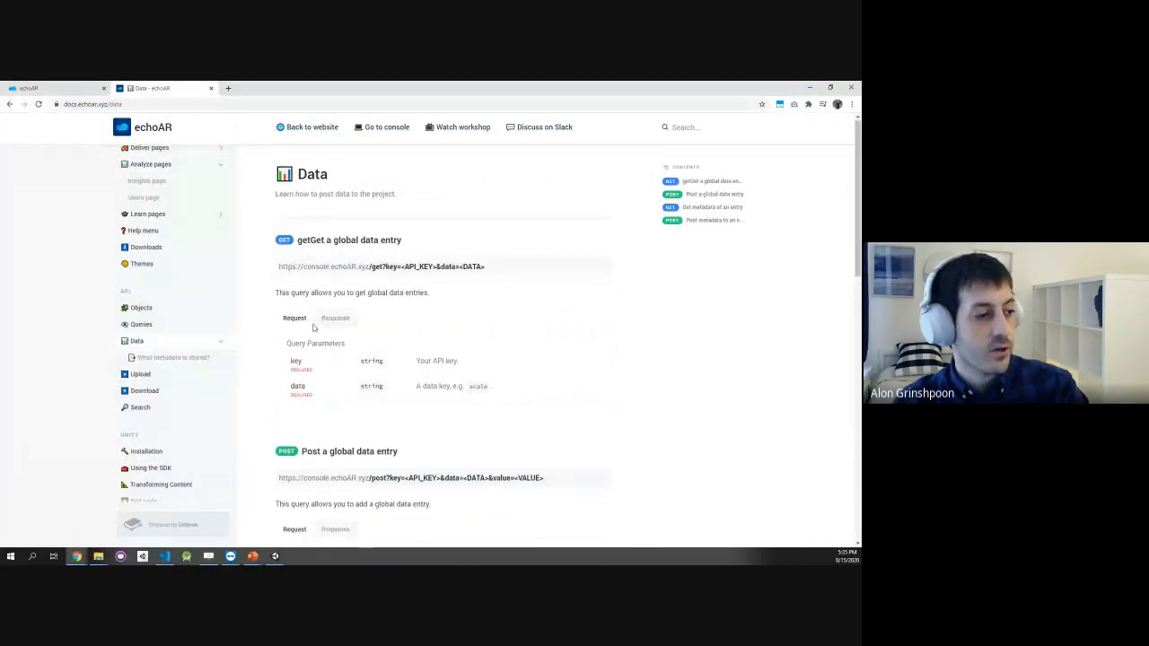
Highlight the 'Post a global data entry' URL, then return to the echoAR console tab.
{"action": "scroll", "coordinate": [313, 328], "scroll_direction": "down", "scroll_amount": 3}
{"action": "left_click_drag", "start_coordinate": [582, 211], "coordinate": [280, 214]}
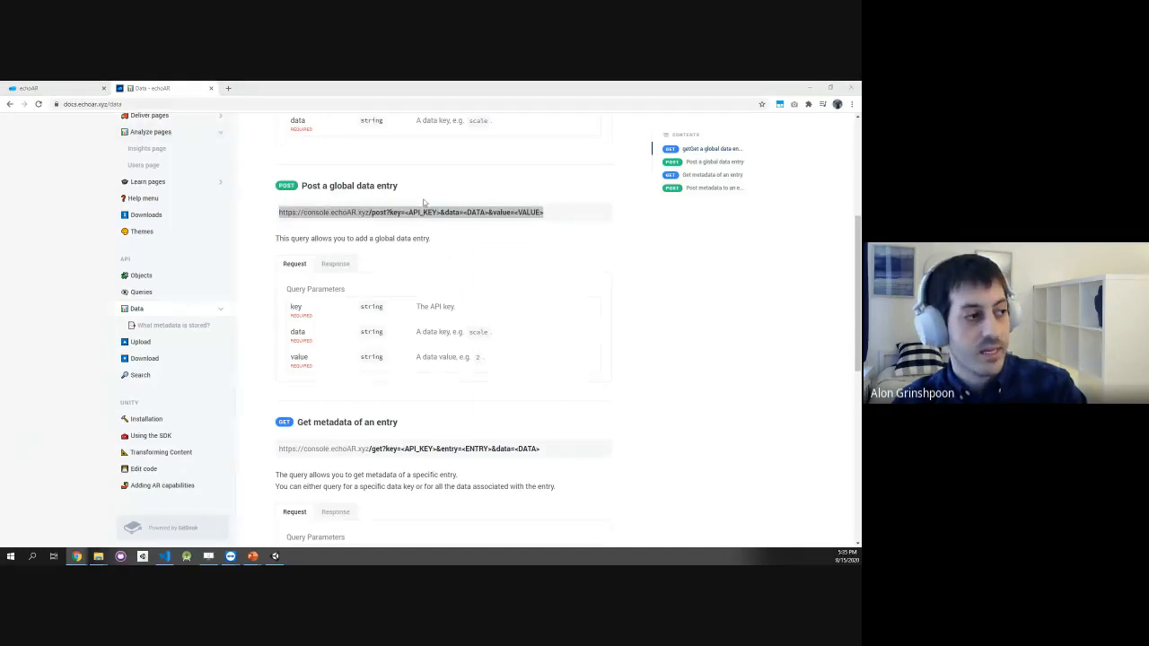
{"action": "left_click", "coordinate": [36, 88]}
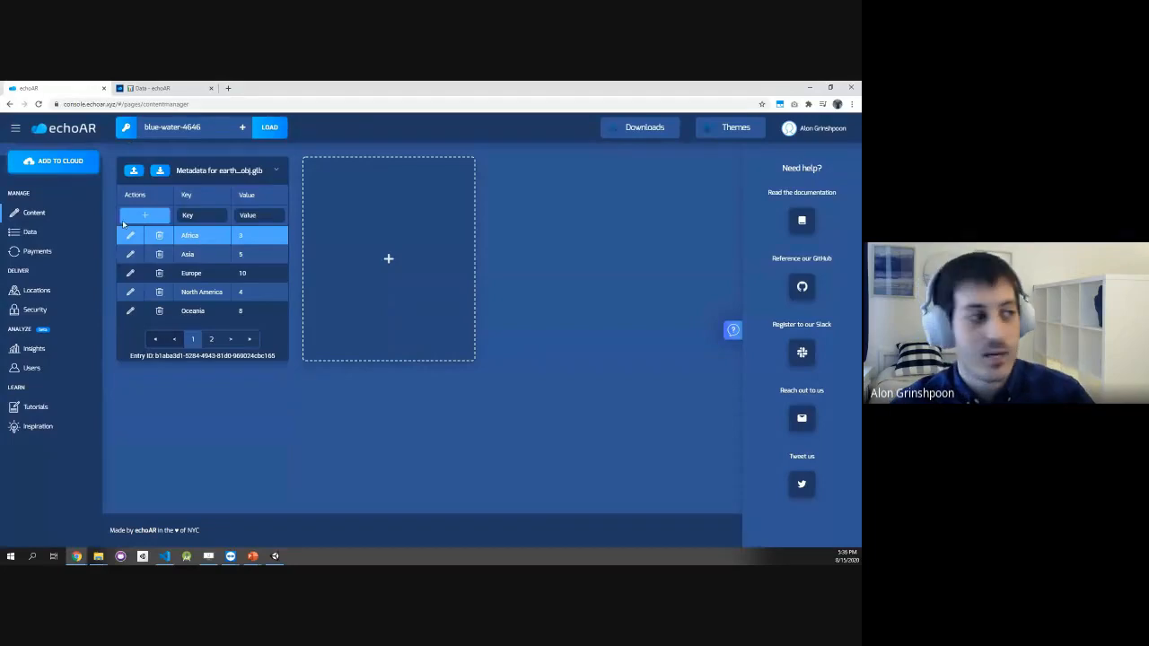
On the Data docs page, highlight the 'data' parameter in the Get metadata of an entry URL.
{"action": "left_click", "coordinate": [153, 88]}
{"action": "left_click", "coordinate": [326, 356]}
{"action": "left_click_drag", "start_coordinate": [301, 358], "coordinate": [478, 359]}
{"action": "double_click", "coordinate": [504, 359]}
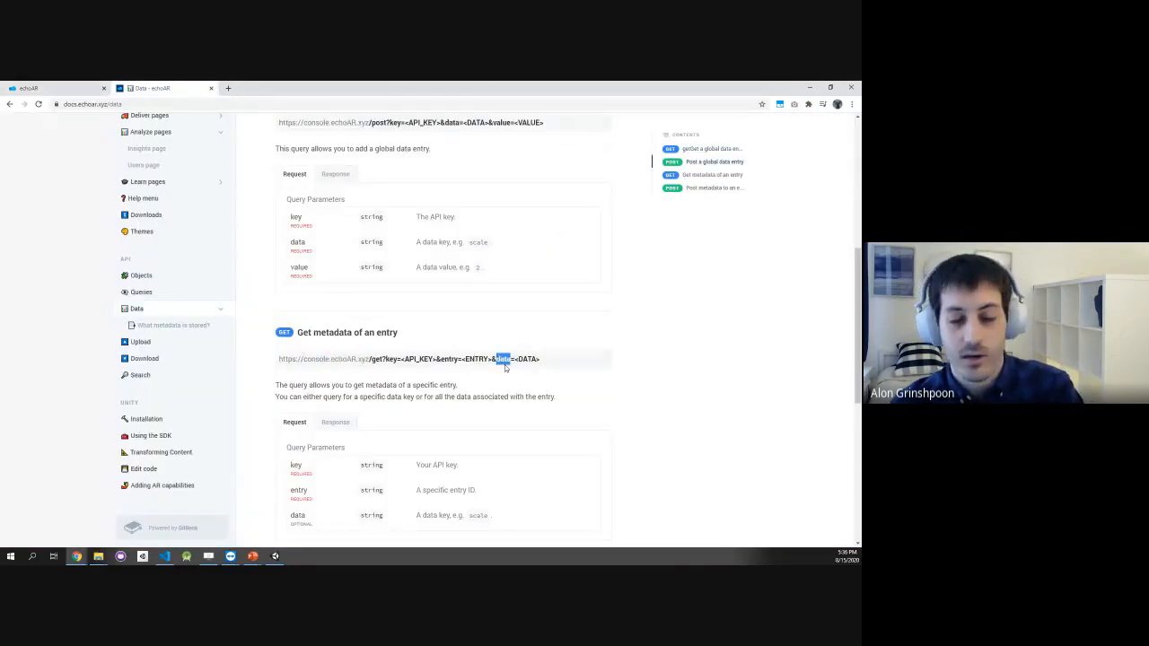
Clear the browser address bar and bring Chrome back into focus.
{"action": "left_click", "coordinate": [480, 104]}
{"action": "key", "text": "BackSpace"}
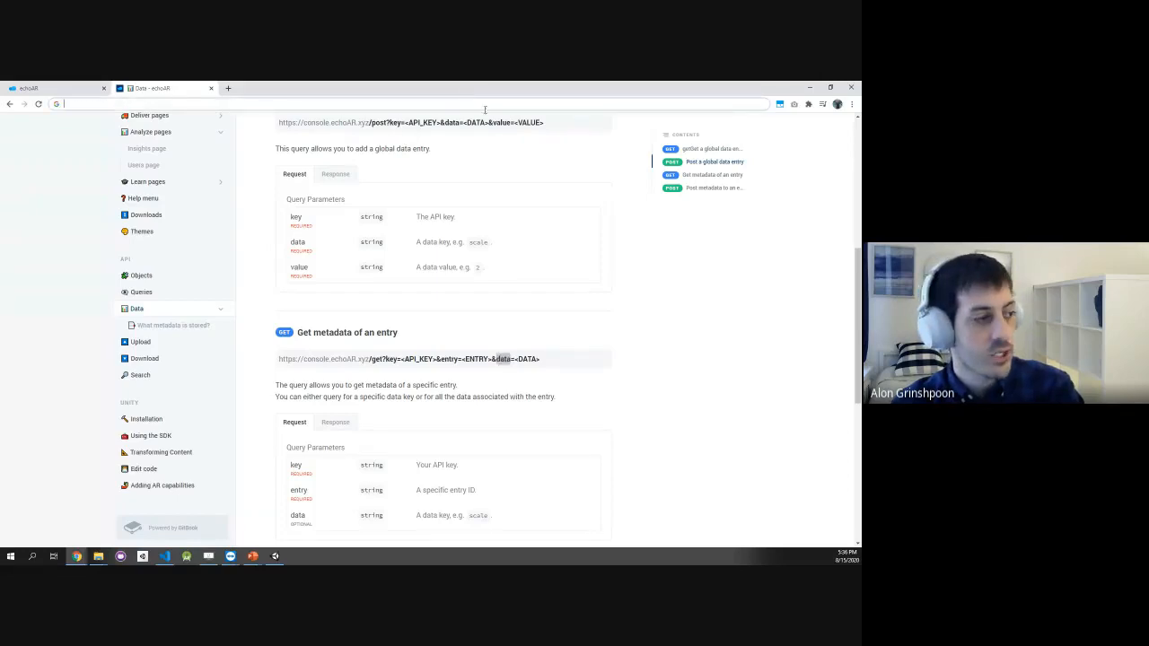
{"action": "key", "text": "alt+Tab"}
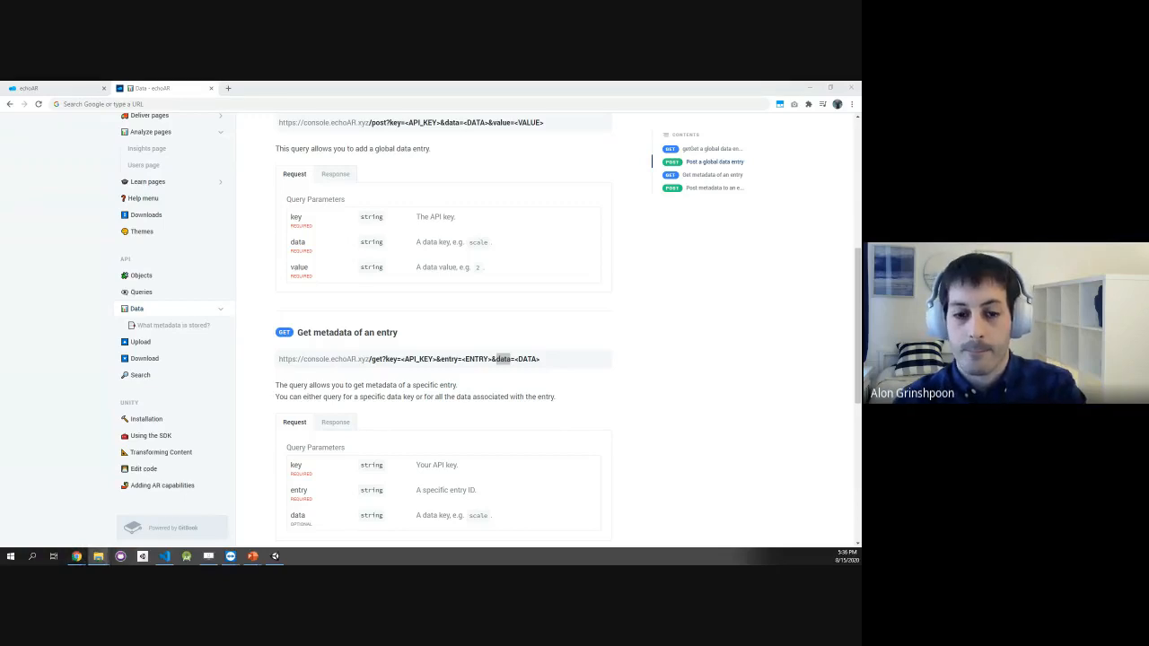
{"action": "left_click", "coordinate": [812, 91]}
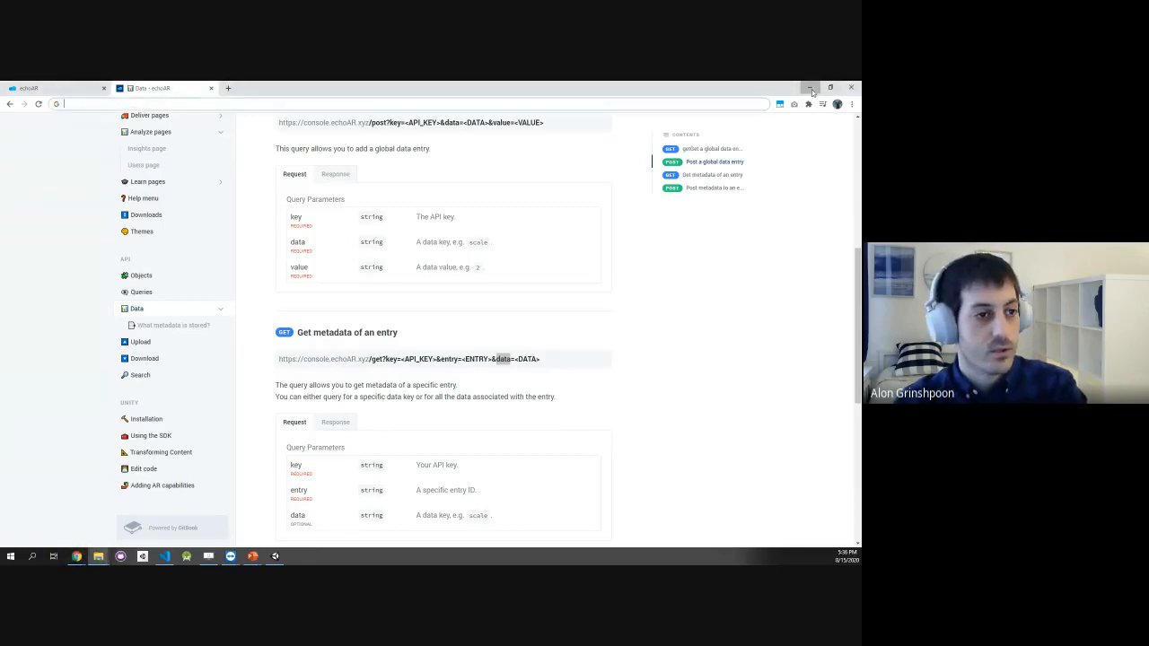
Minimize Chrome and advance the slideshow to the Developers, Content creators and Companies slide.
{"action": "left_click", "coordinate": [811, 89]}
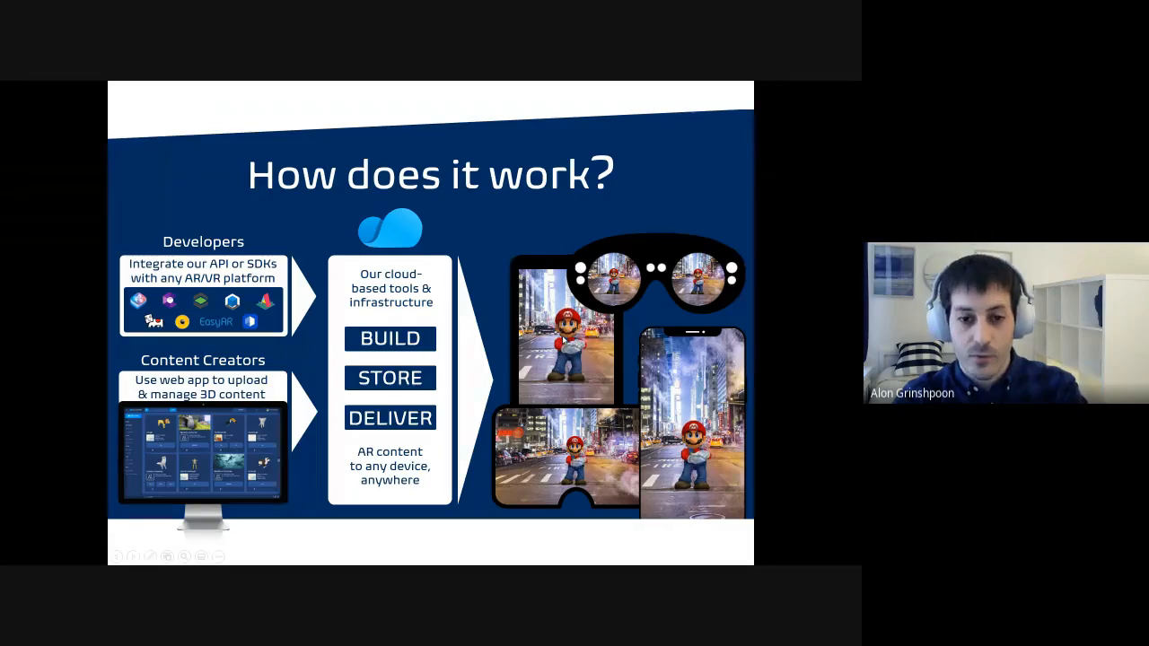
{"action": "left_click", "coordinate": [615, 368]}
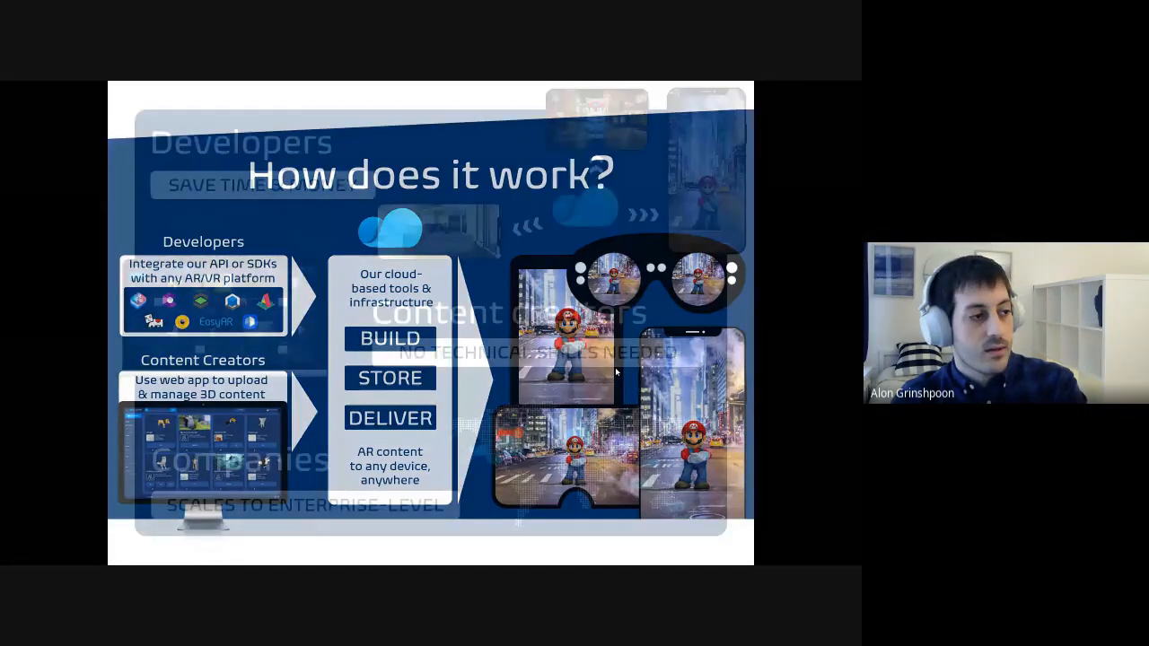